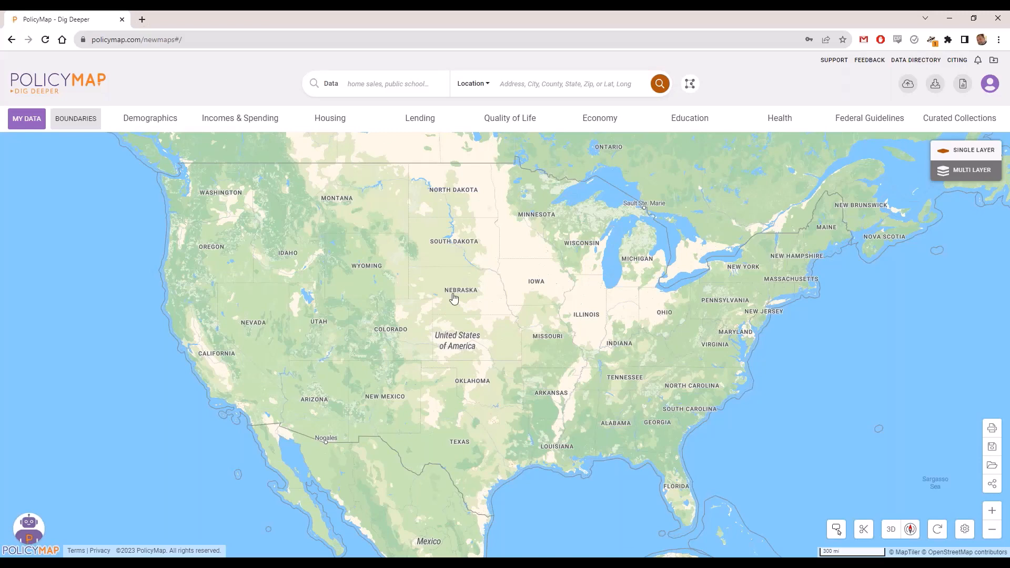
mouse_move(475, 275)
left_mouse_down()
mouse_move(444, 242)
mouse_move(402, 314)
mouse_move(480, 254)
mouse_move(440, 343)
mouse_move(476, 300)
mouse_move(475, 312)
mouse_move(472, 291)
left_mouse_up()
scroll(470, 305, "up", 1)
scroll(466, 304, "down", 1)
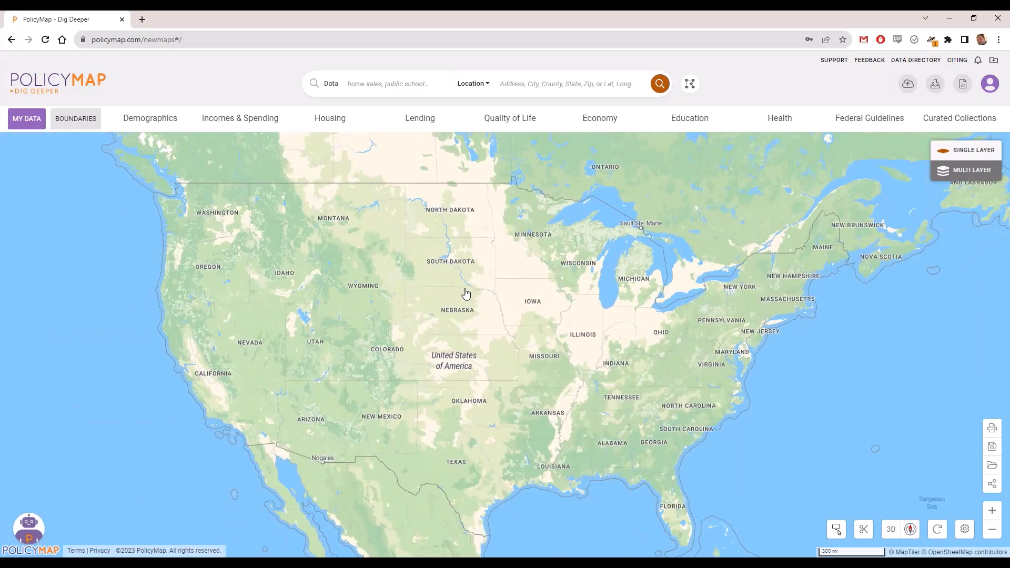
scroll(466, 294, "up", 2)
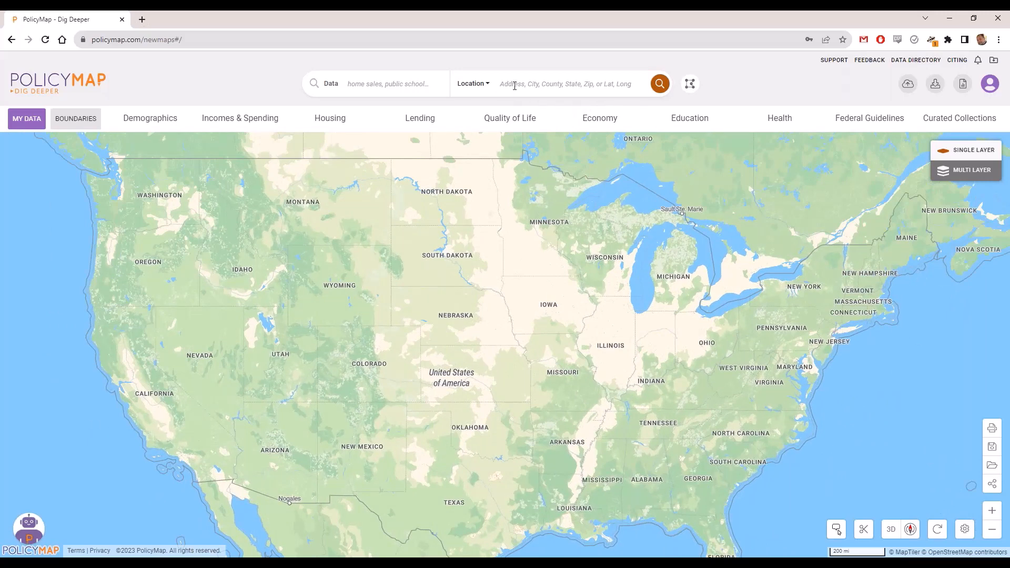
Locate zip code 19111 on the map and remove its boundary outline.
left_click(583, 80)
left_click(393, 85)
left_click(529, 80)
type("419")
key("BackSpace")
key("BackSpace")
type("19111")
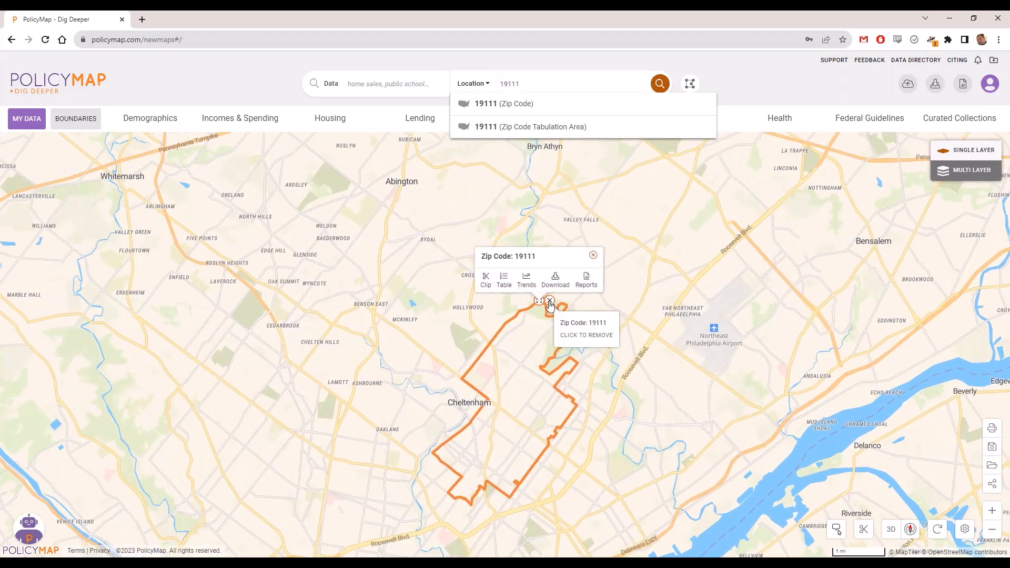
left_click(549, 303)
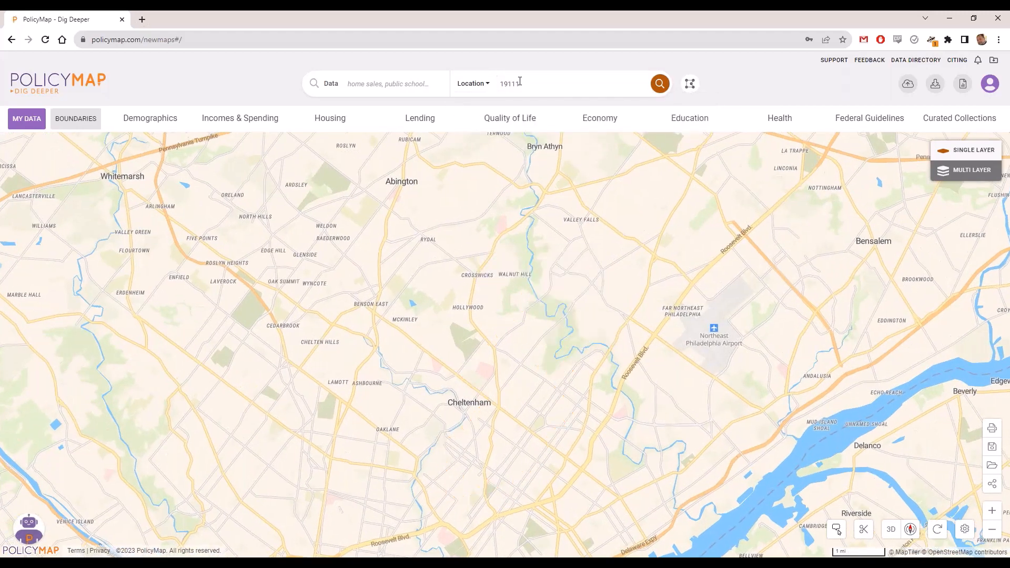
Check the location types available for searching, then locate the state of Oregon and remove its boundary outline.
left_click(473, 84)
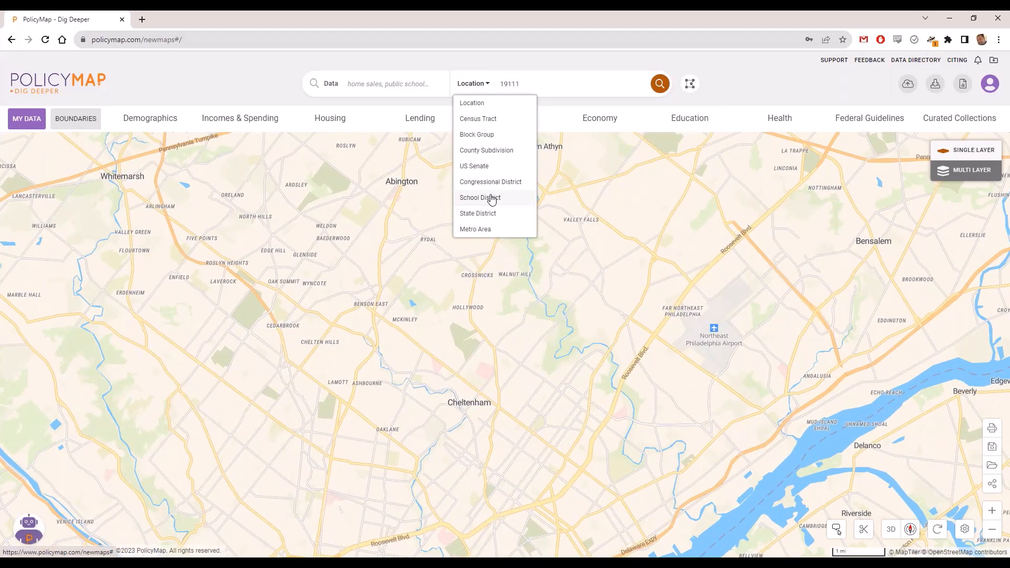
left_click(526, 83)
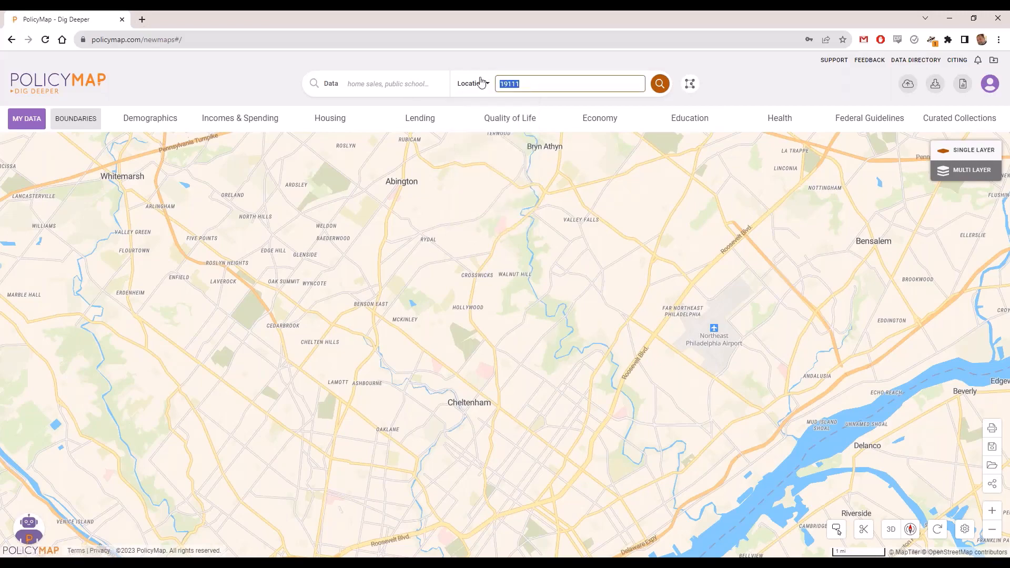
type("or")
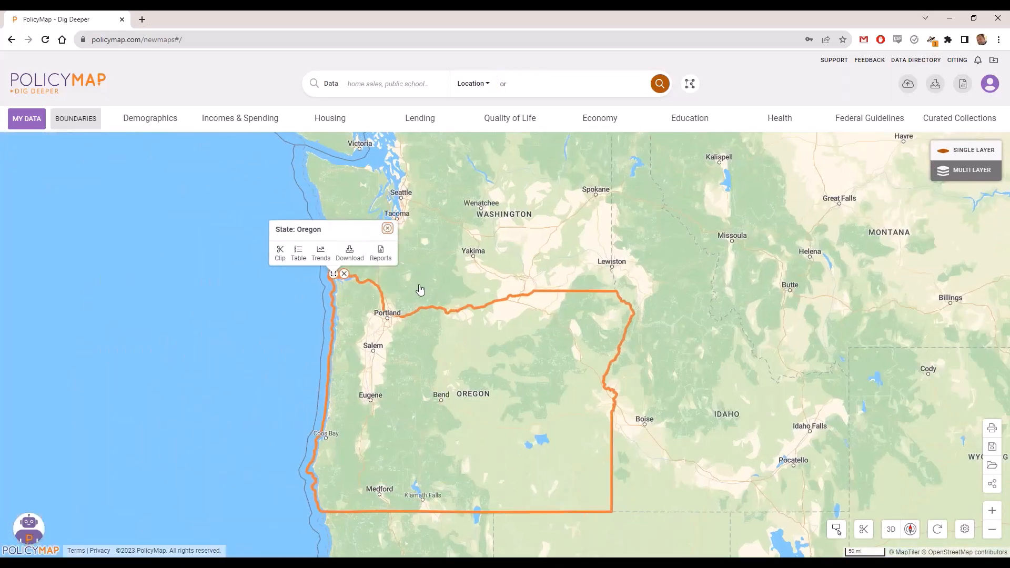
left_click(295, 214)
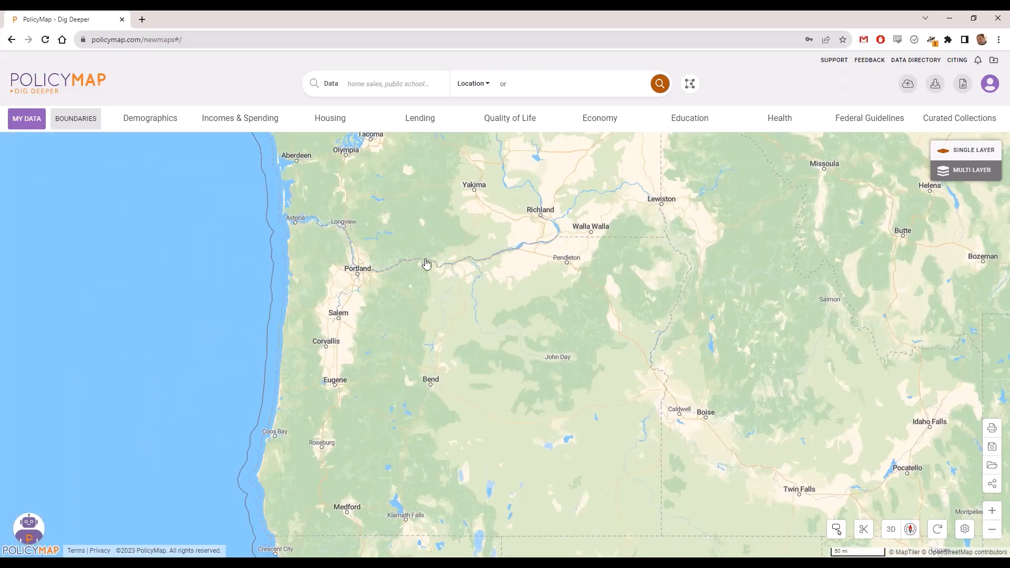
left_click_drag(468, 306, 474, 277)
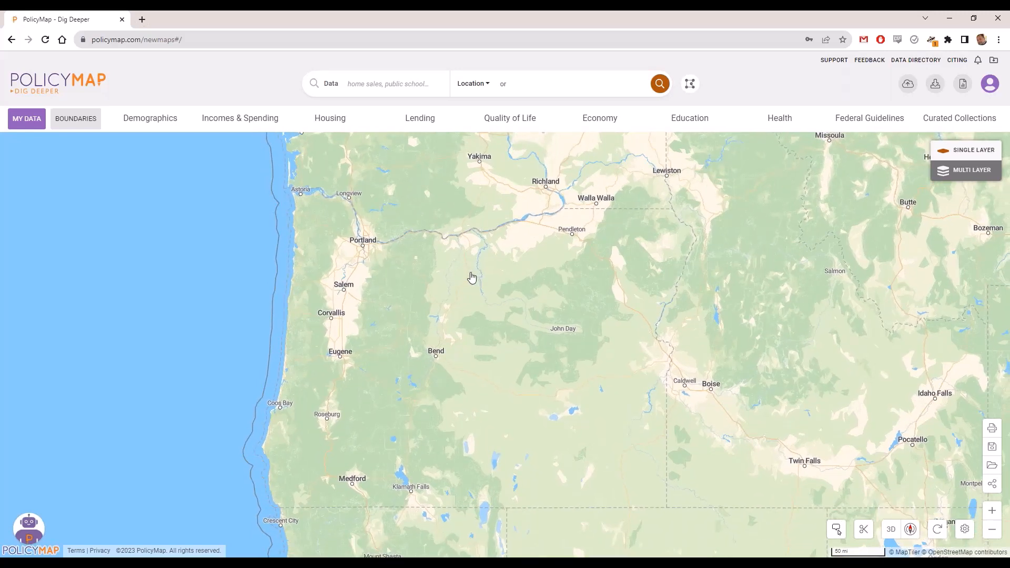
Review the available map boundaries and the data categories from Demographics through Quality of Life.
left_click(88, 121)
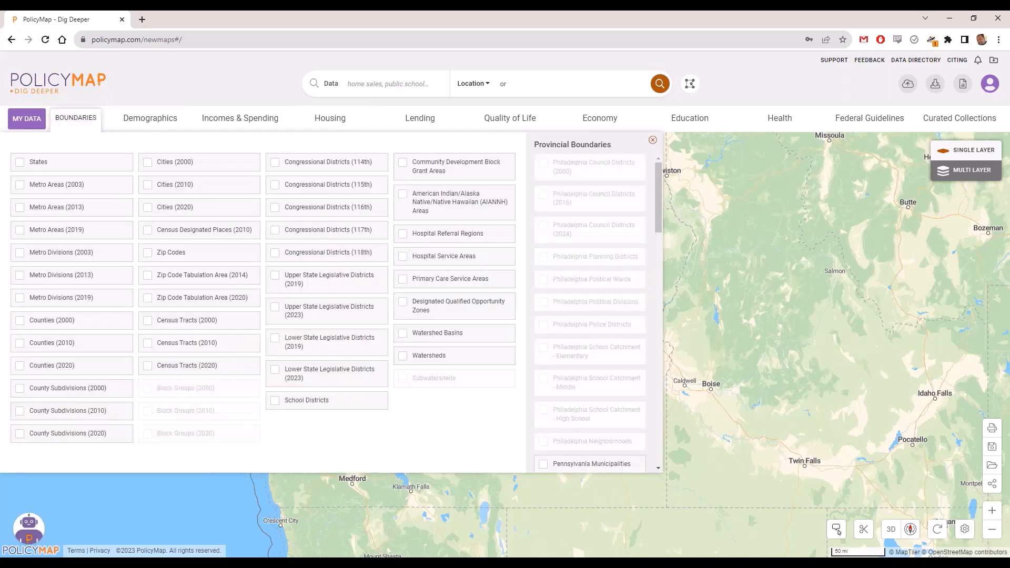
left_click(144, 119)
left_click(219, 121)
left_click(307, 121)
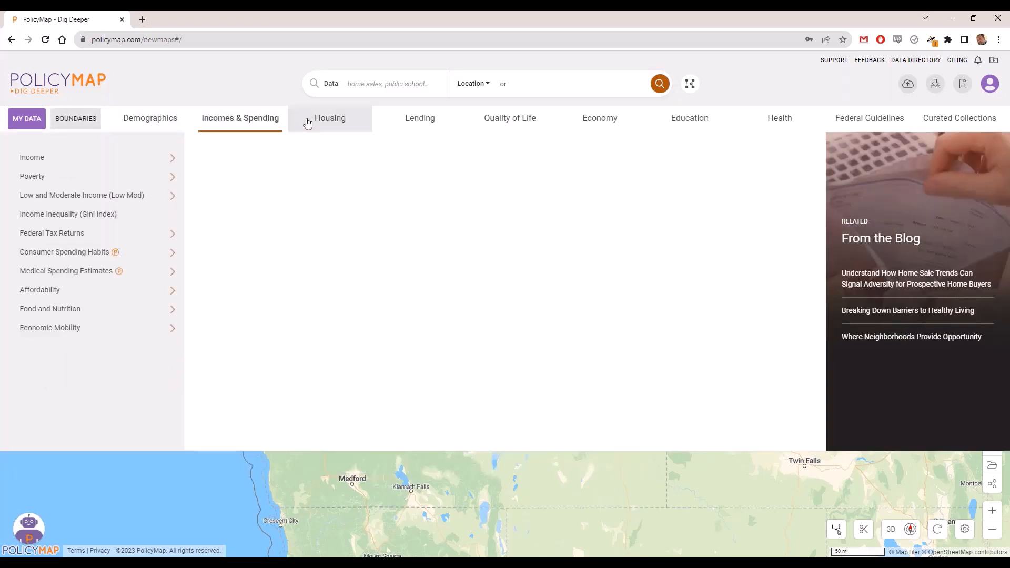
left_click(394, 132)
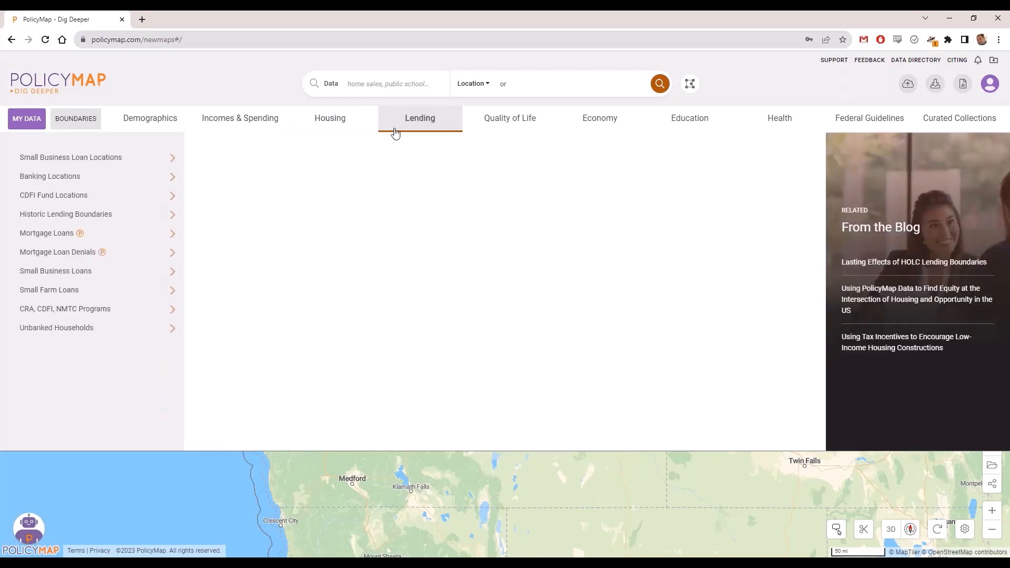
left_click(504, 128)
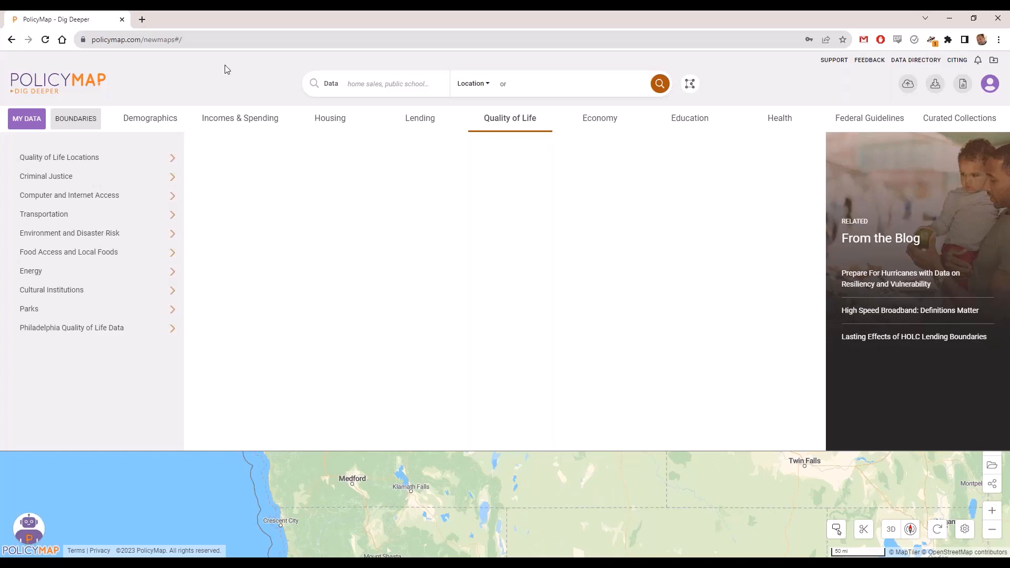
Review the Demographics data options for race, disabilities, language, elections, and households and families.
left_click(151, 114)
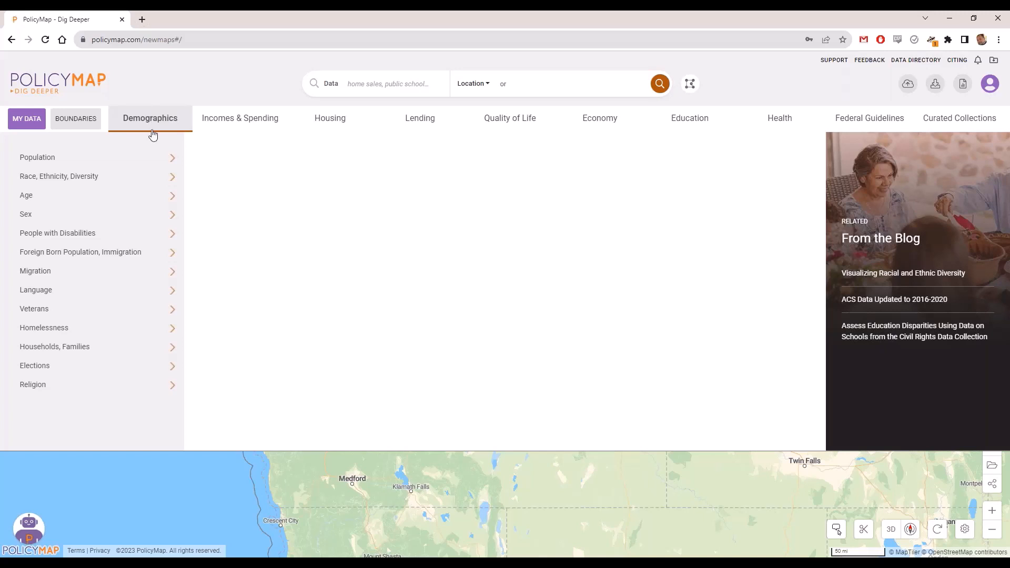
left_click(136, 184)
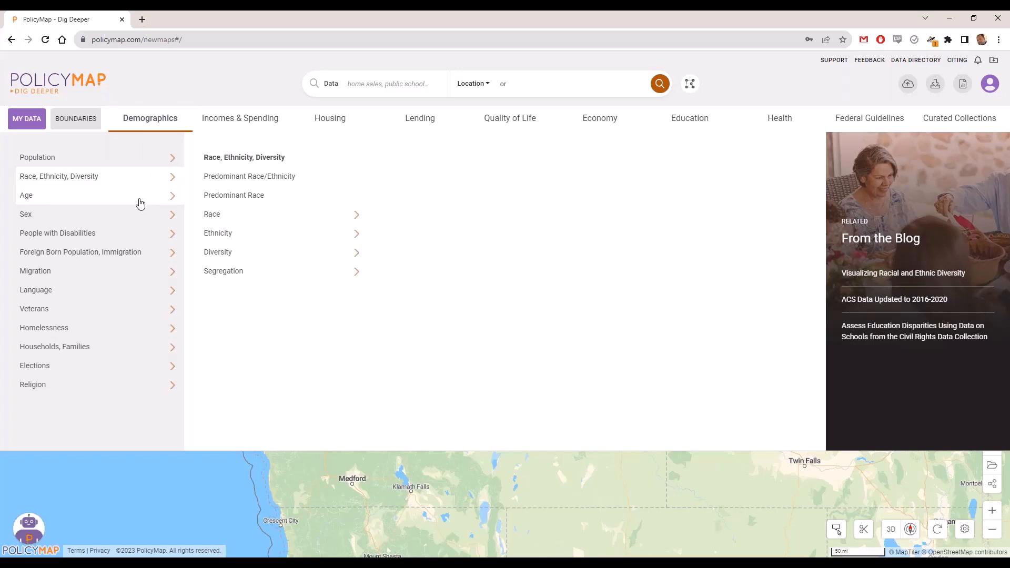
mouse_move(141, 241)
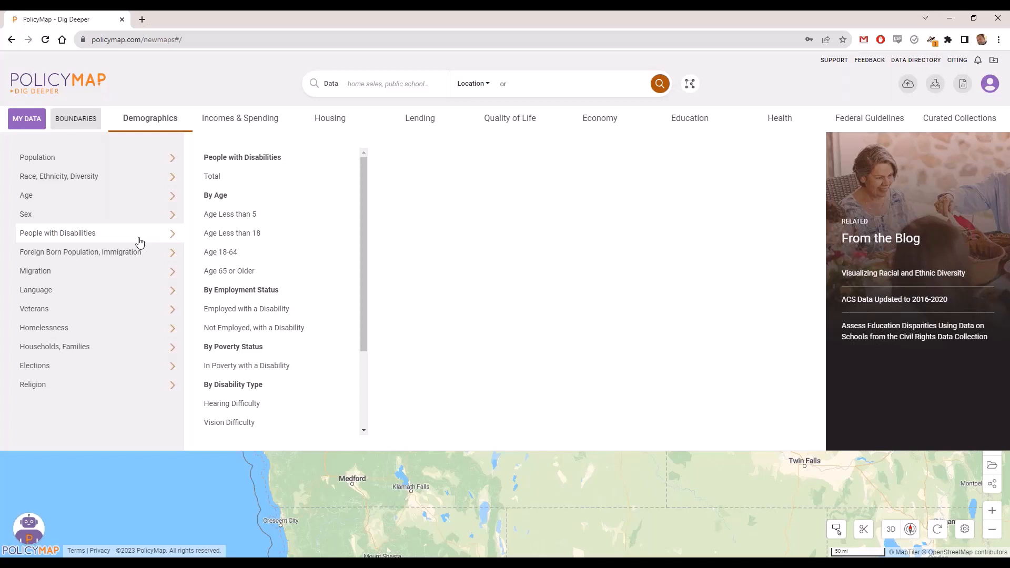
left_click(127, 291)
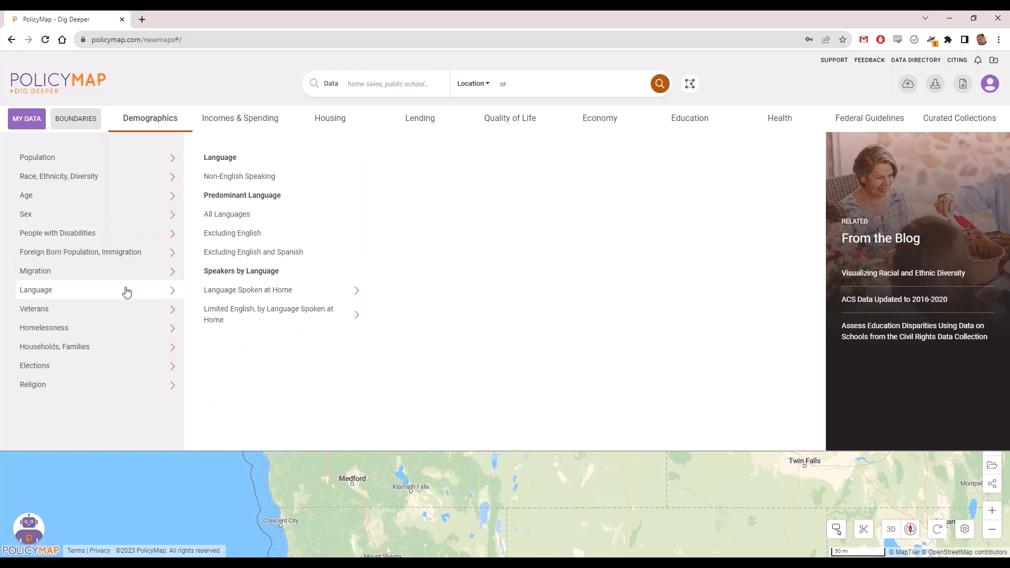
left_click(114, 368)
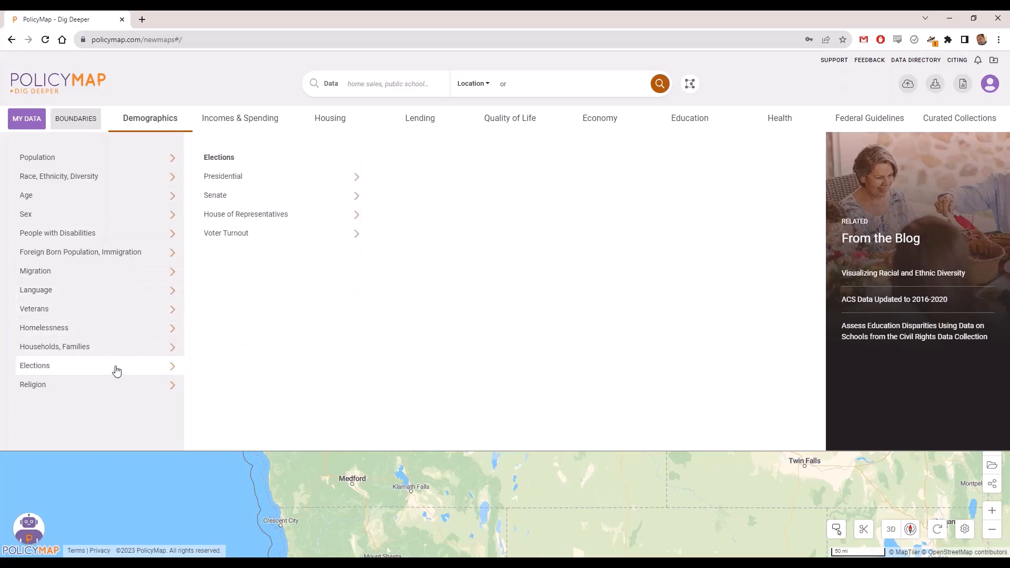
left_click(111, 352)
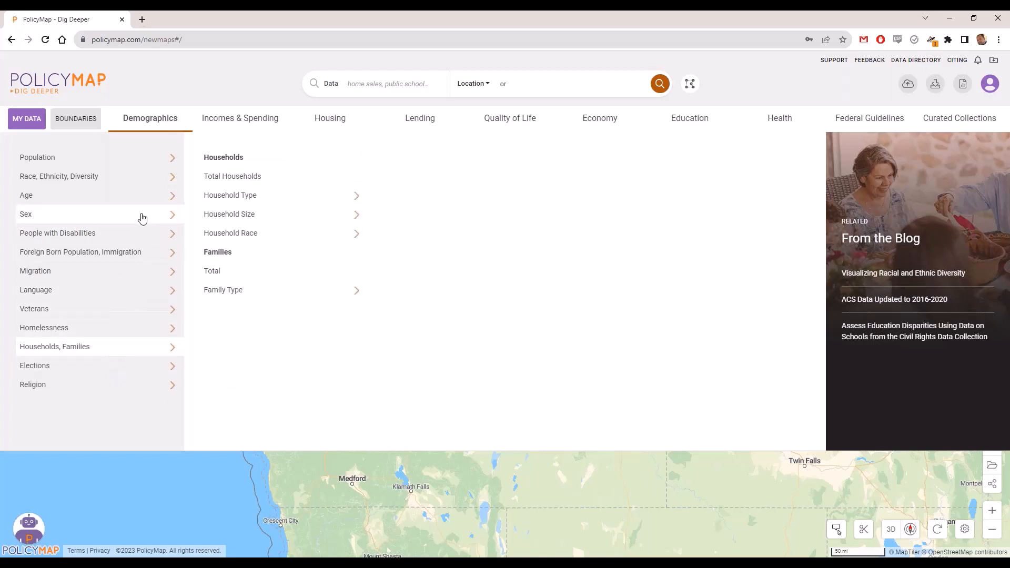
Map the Predominant Race/Ethnicity data from the Race, Ethnicity, Diversity group of Demographics.
left_click(144, 187)
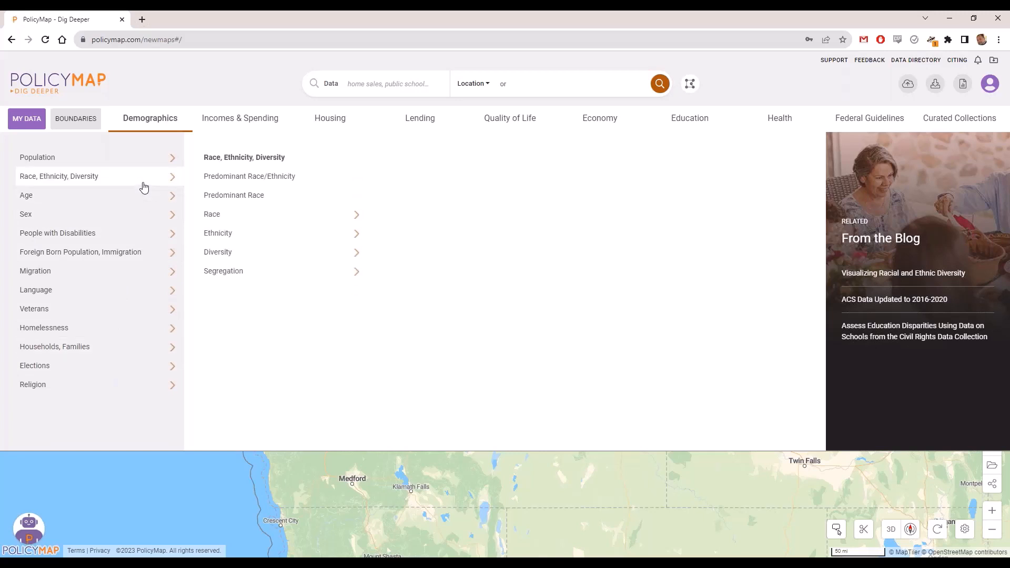
left_click(234, 217)
left_click(443, 176)
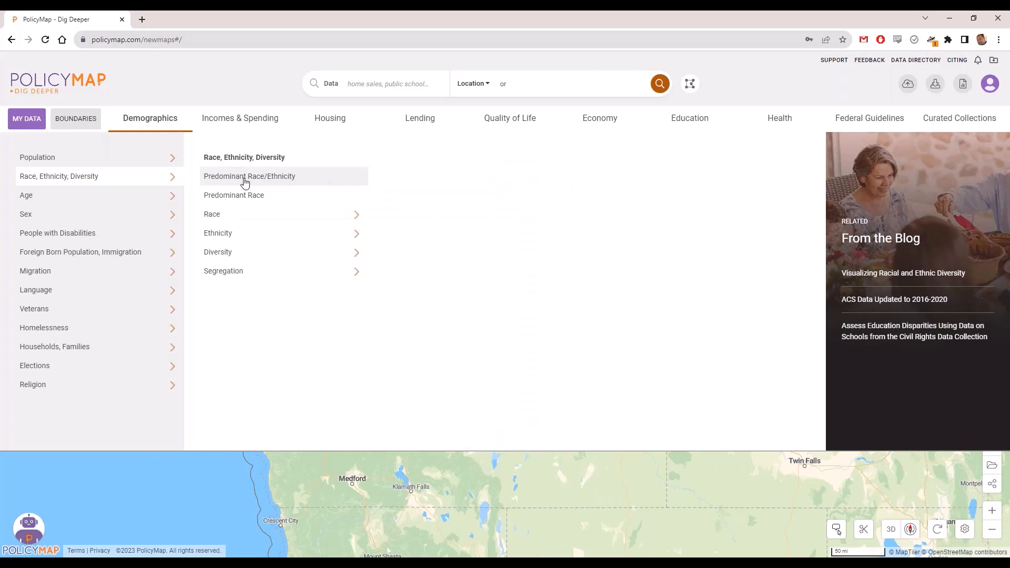
left_click(245, 176)
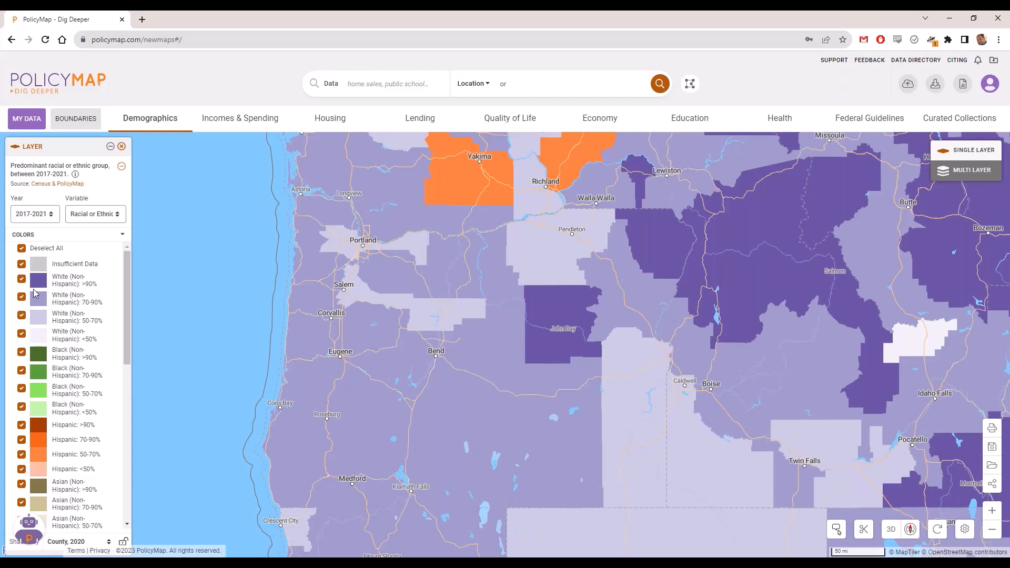
Examine the predominant racial or ethnic group by county from Washington and Oregon down through Nevada and California.
mouse_move(549, 313)
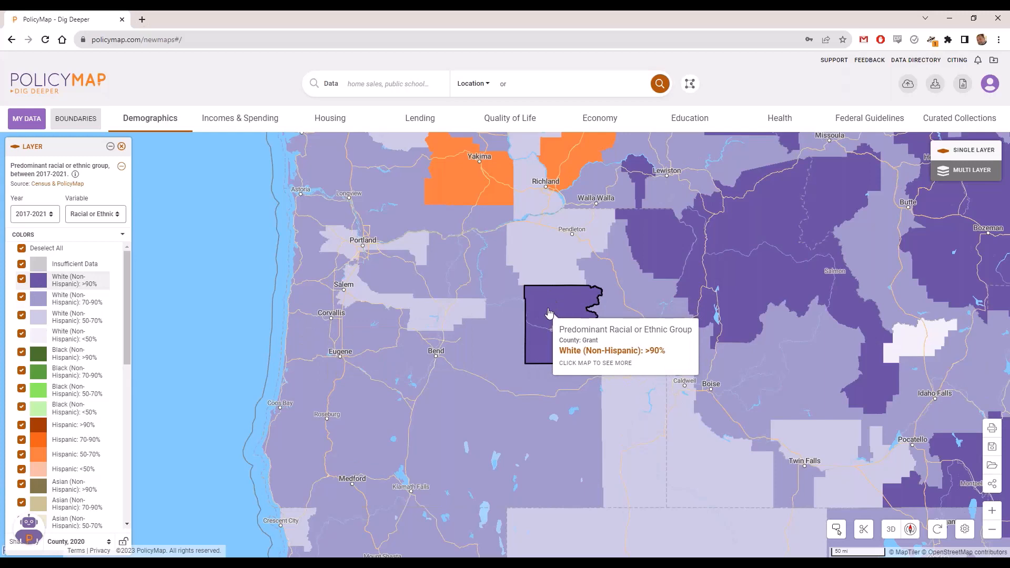
left_click_drag(550, 248, 542, 313)
mouse_move(567, 225)
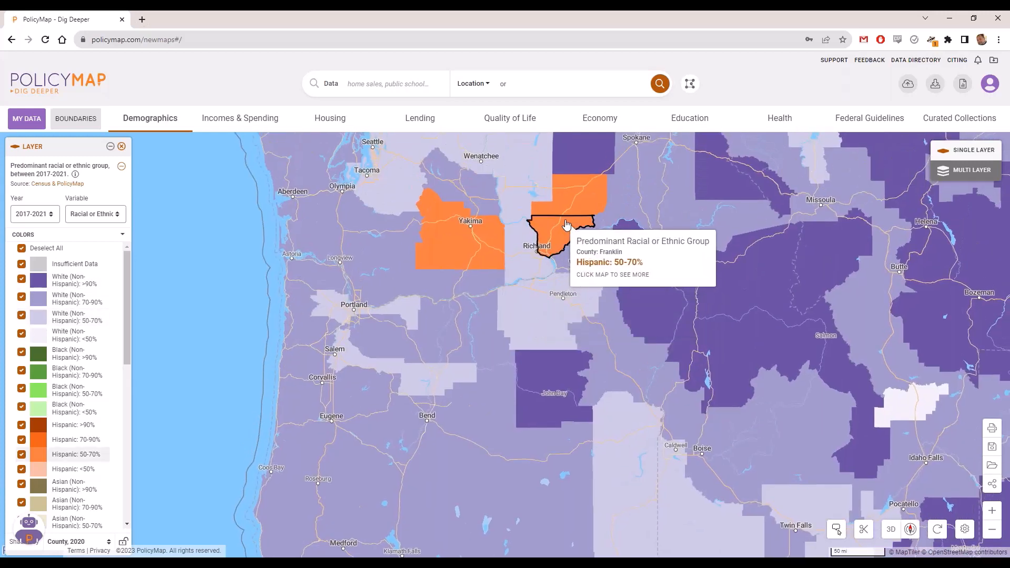
left_click_drag(620, 327, 609, 182)
scroll(592, 295, "down", 1)
left_click_drag(592, 298, 585, 188)
left_click_drag(538, 320, 536, 183)
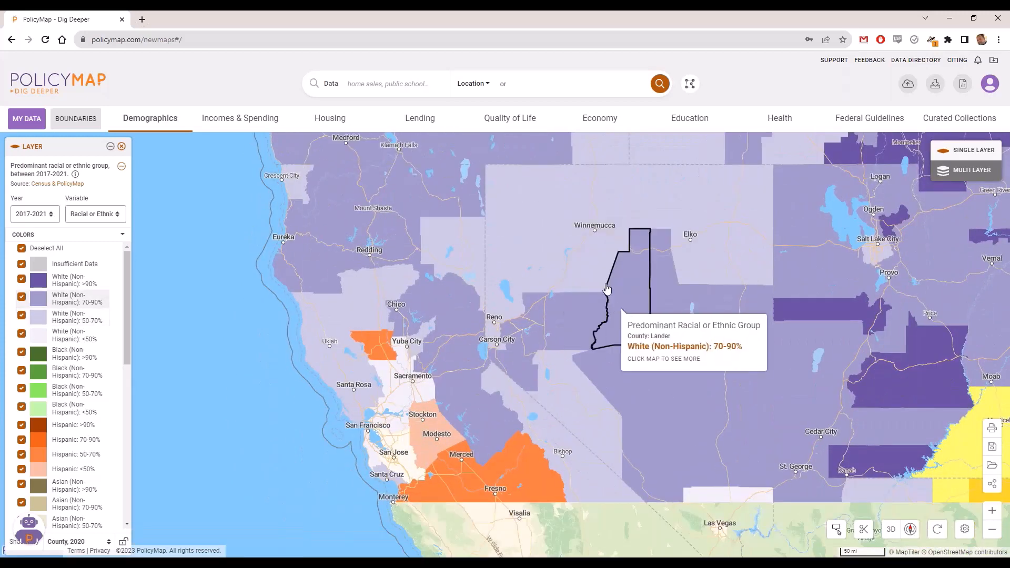
left_click_drag(613, 280, 478, 165)
mouse_move(843, 338)
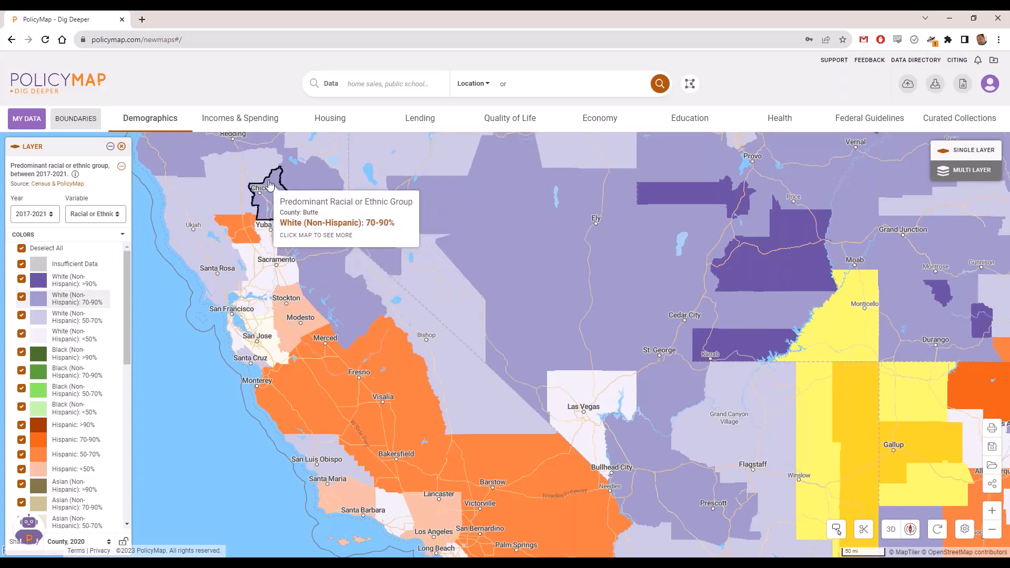
left_click_drag(235, 309, 337, 323)
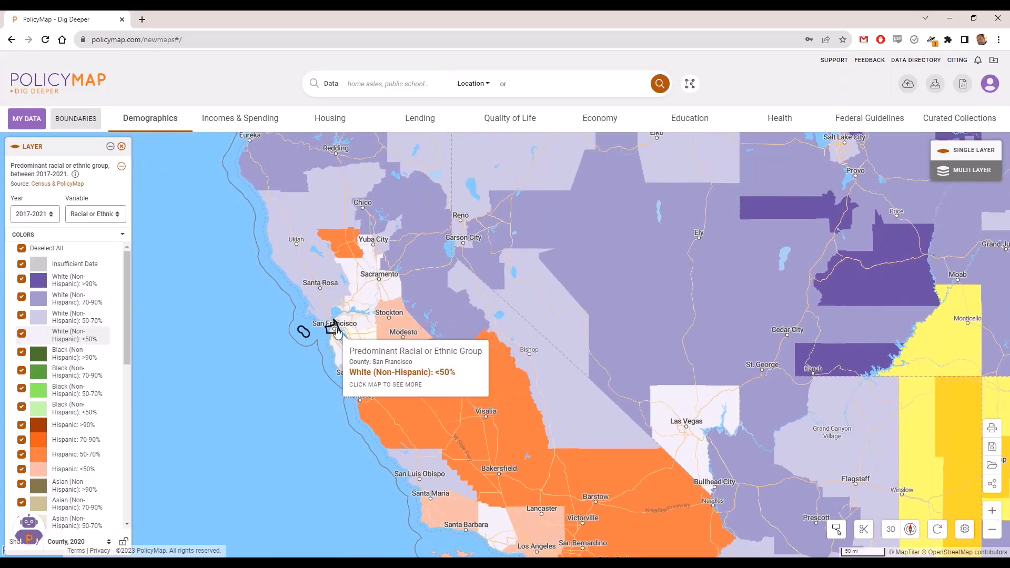
Examine the predominant racial or ethnic group by census tract around San Francisco, Oakland and Berkeley.
scroll(337, 330, "up", 5)
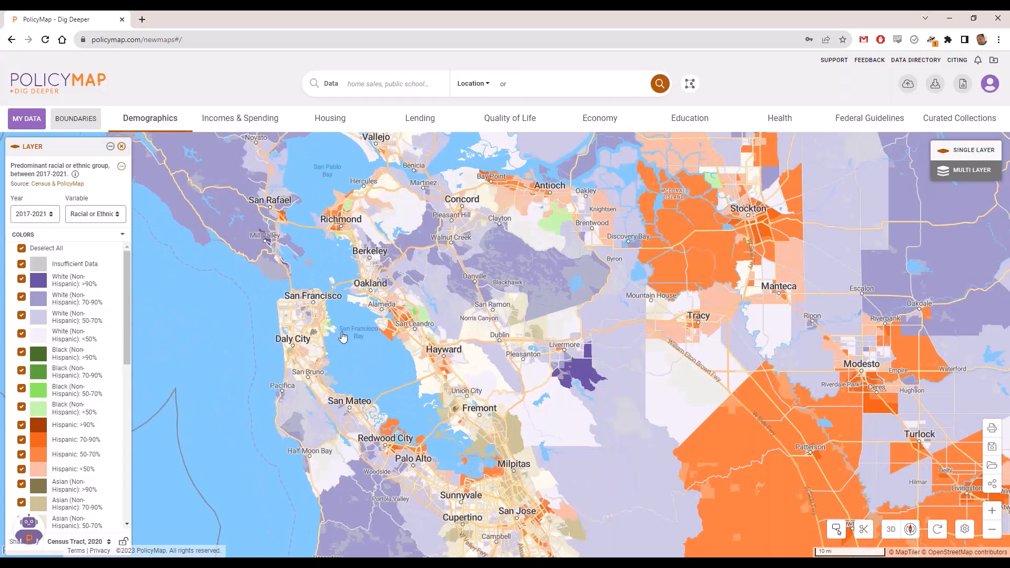
scroll(343, 337, "up", 3)
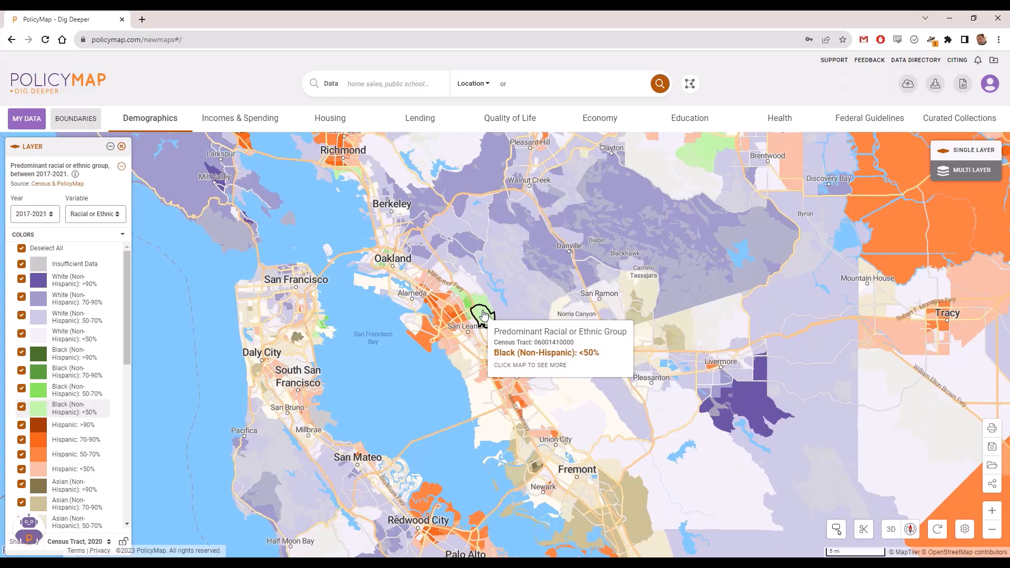
left_click_drag(461, 291, 467, 314)
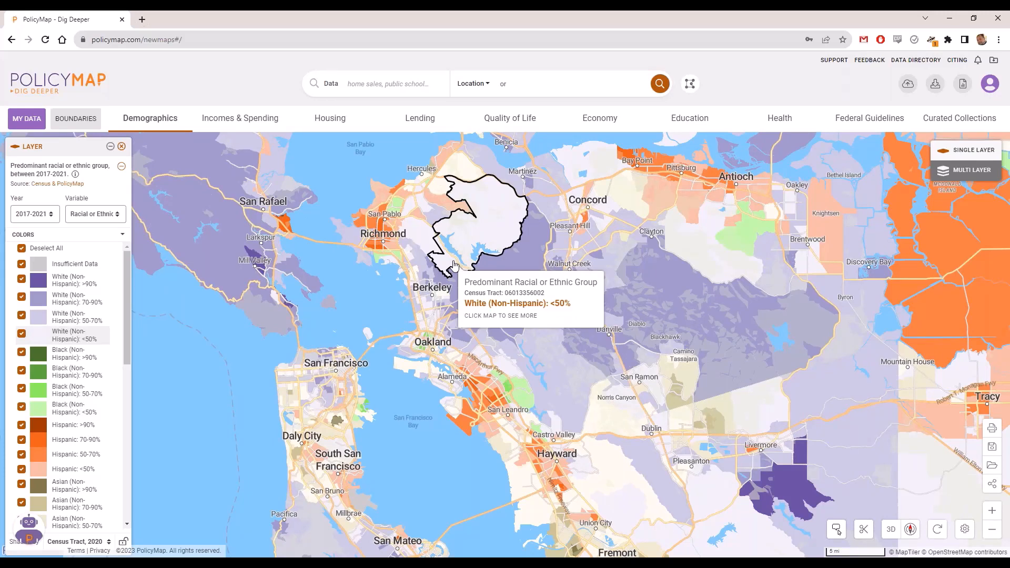
Map the predominant language spoken at home for All Languages from the Demographics data.
left_click(148, 120)
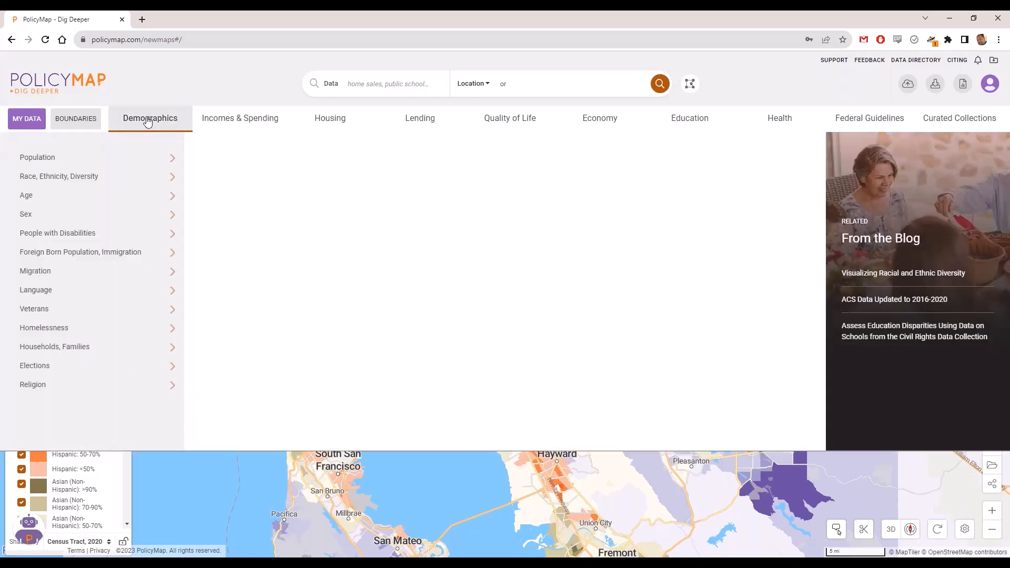
left_click(148, 289)
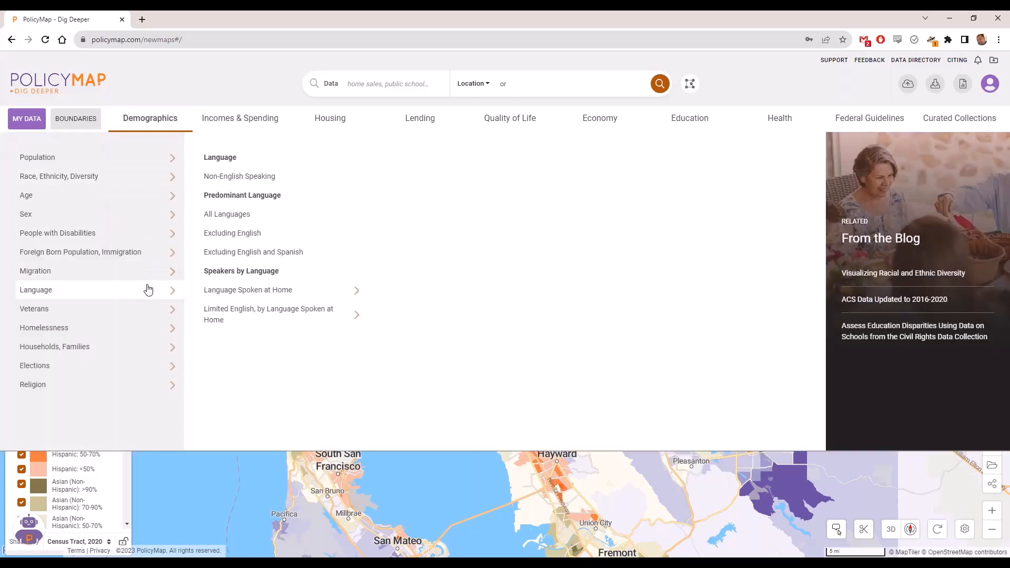
left_click(238, 221)
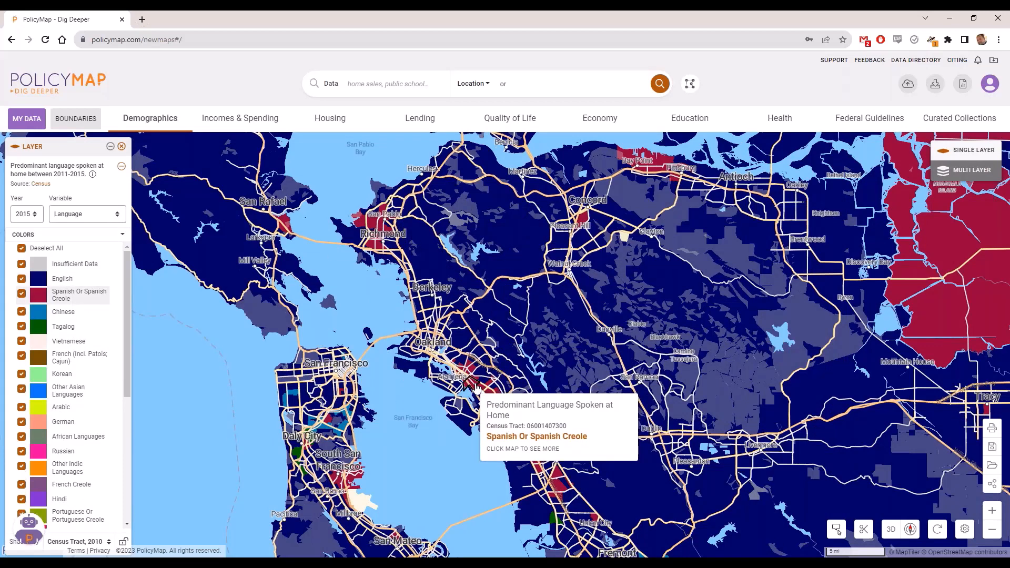
Map the predominant language spoken at home excluding English from the Language group of Demographics.
mouse_move(151, 119)
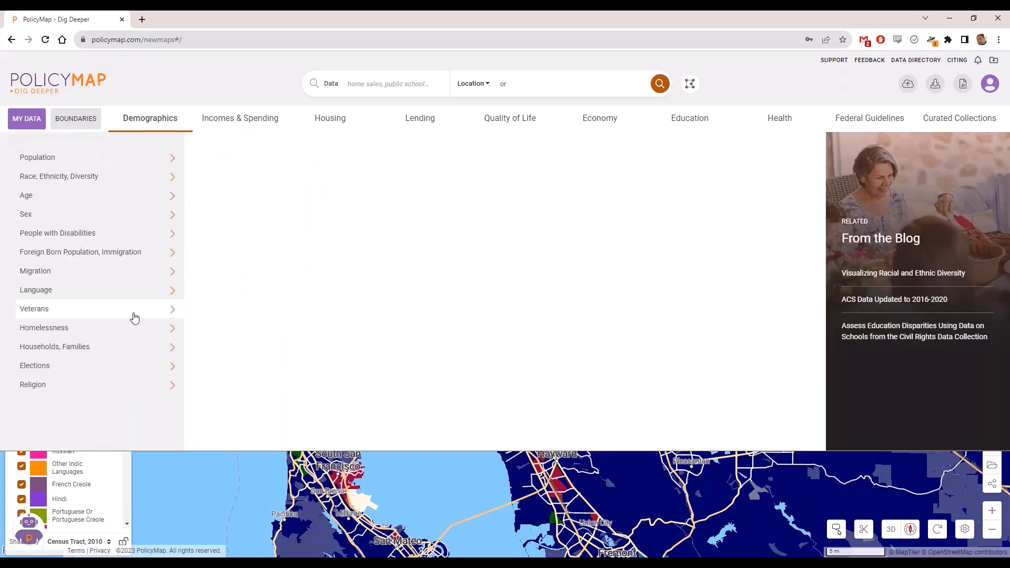
left_click(135, 299)
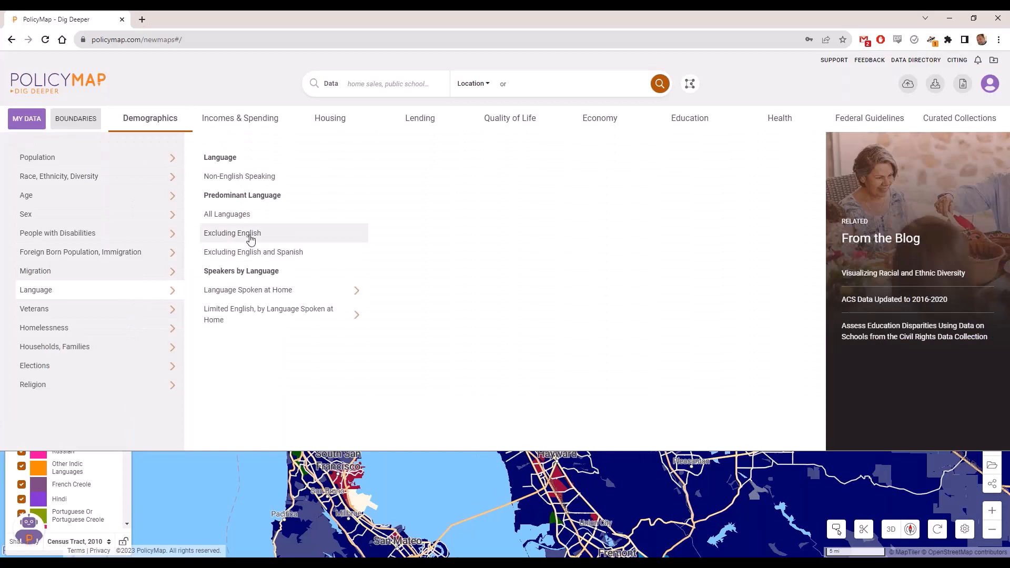
left_click(251, 235)
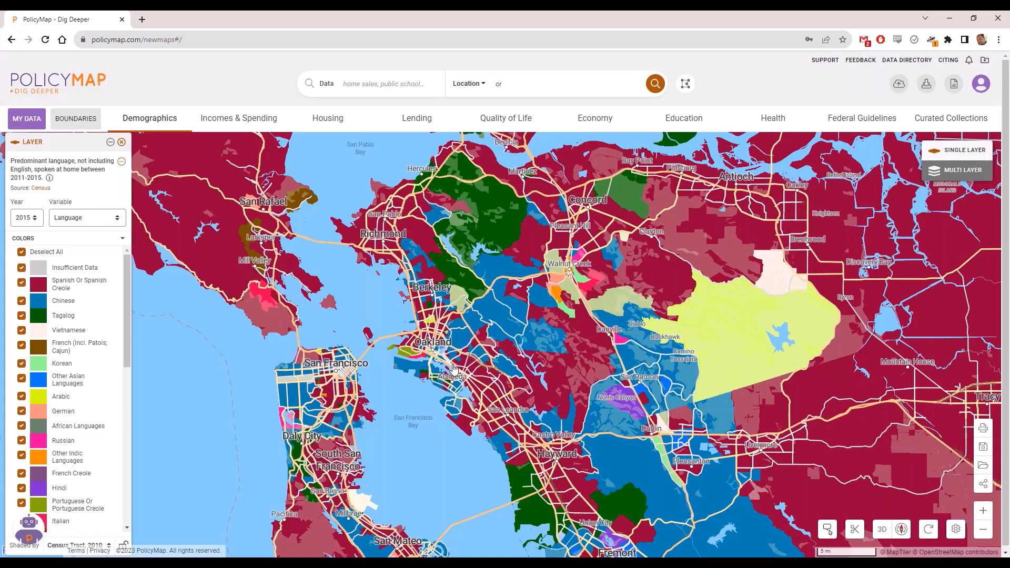
mouse_move(458, 218)
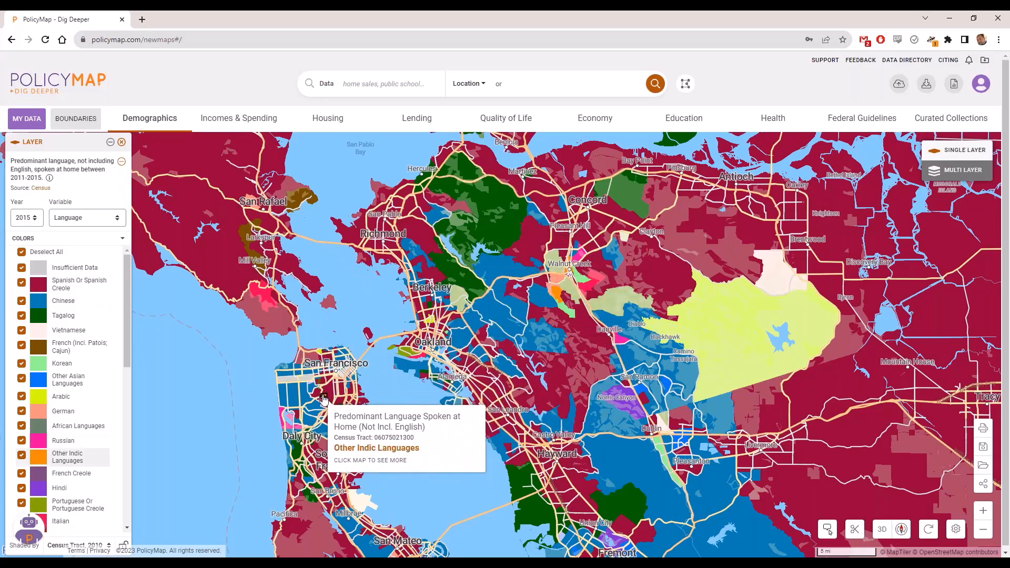
Map the predominant language spoken at home excluding English and Spanish from the Demographics data.
mouse_move(158, 122)
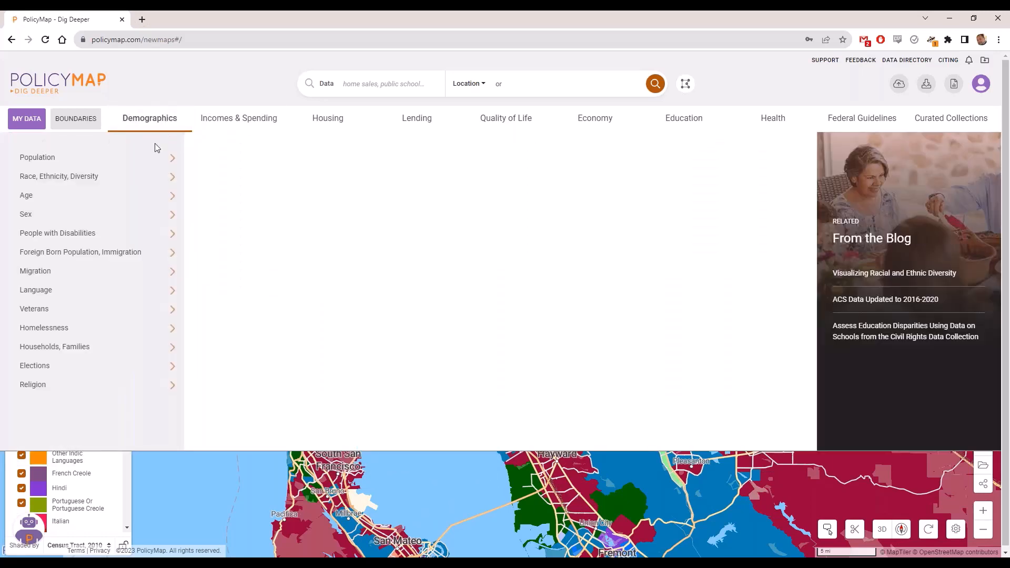
mouse_move(133, 288)
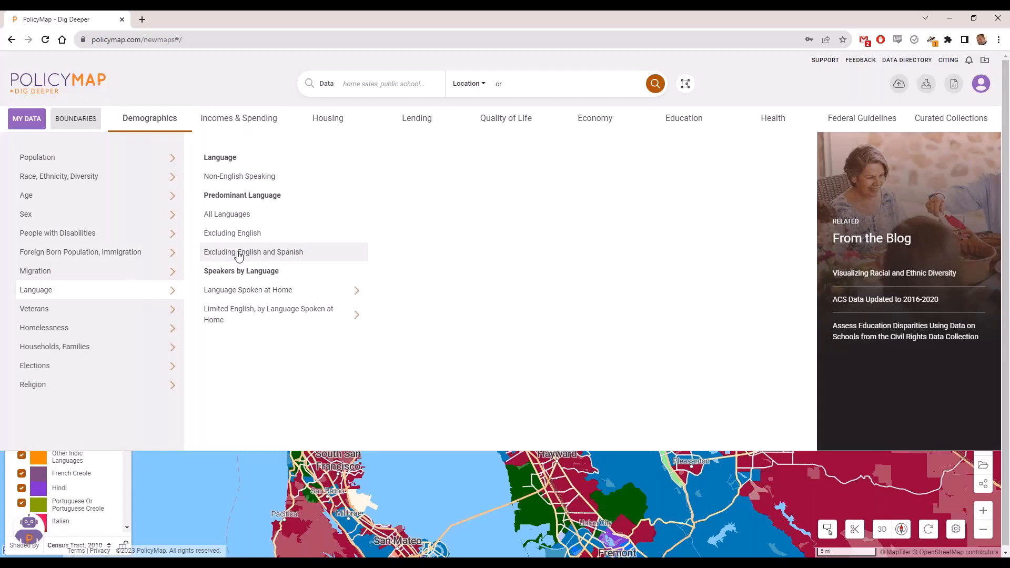
left_click(239, 254)
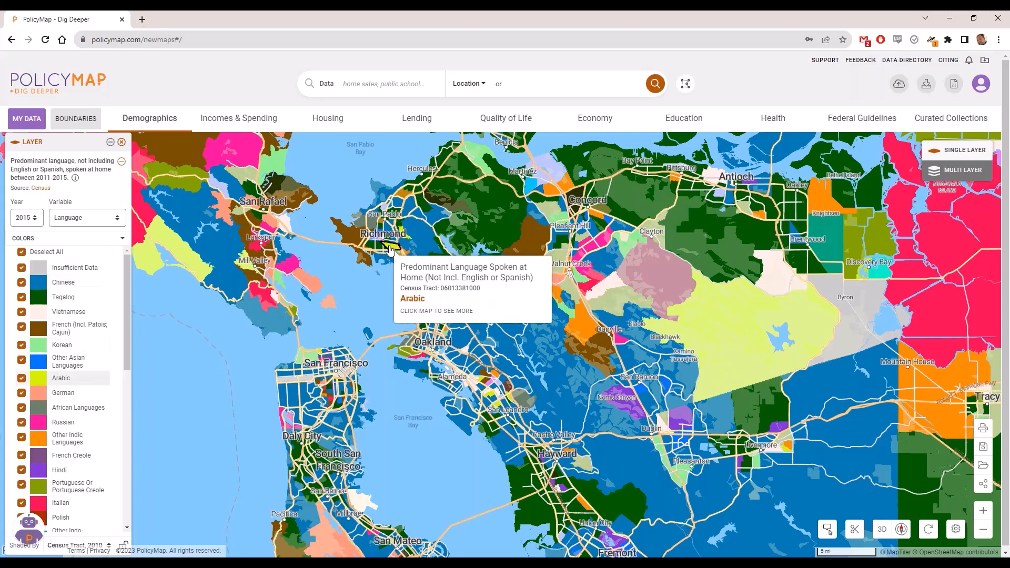
Look through the data offered under Households, Families and Elections in Demographics.
left_click(151, 124)
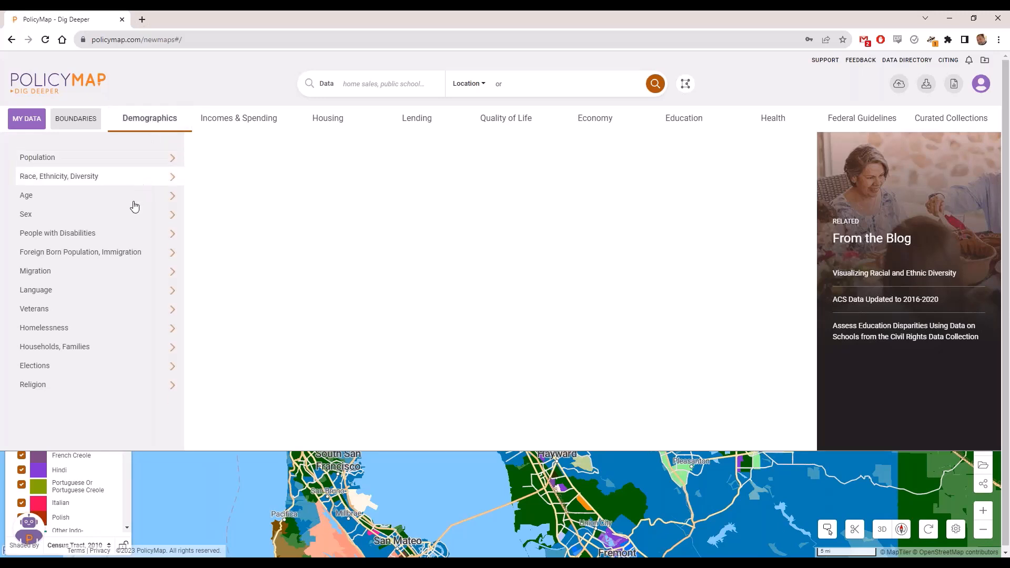
left_click(129, 350)
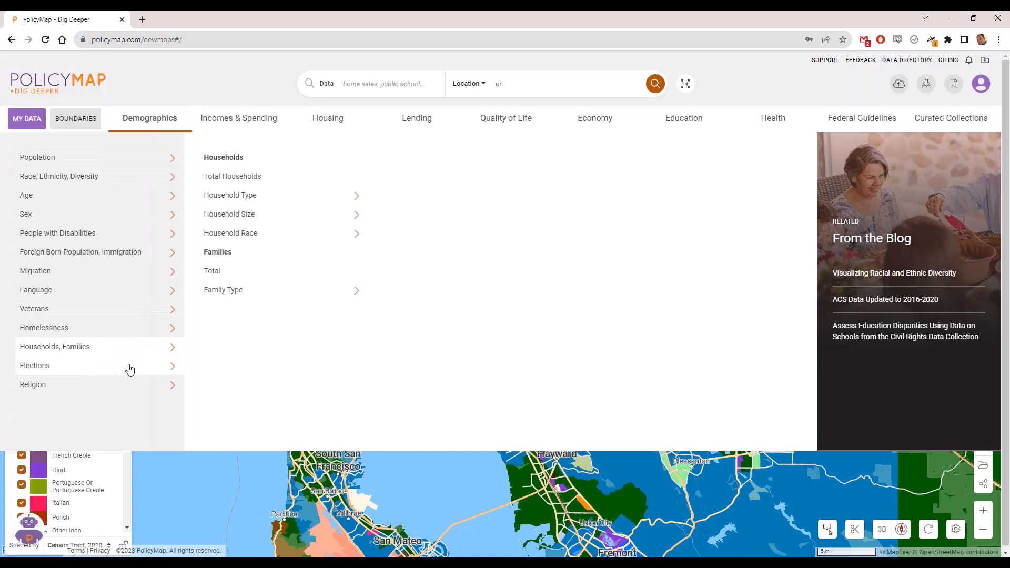
left_click(130, 368)
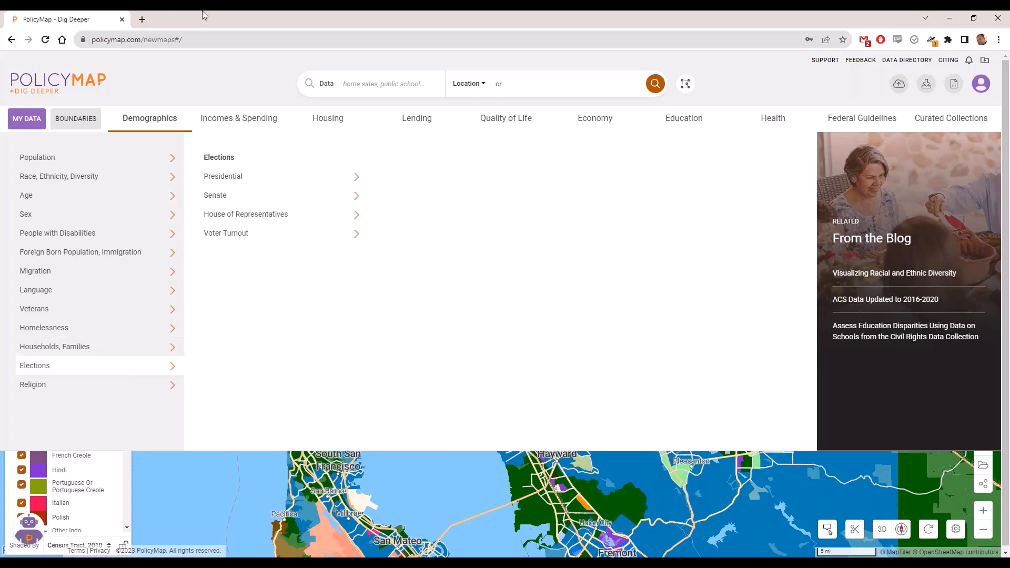
Look through the Income, Poverty and Consumer Spending Habits data offered in Incomes & Spending.
left_click(224, 118)
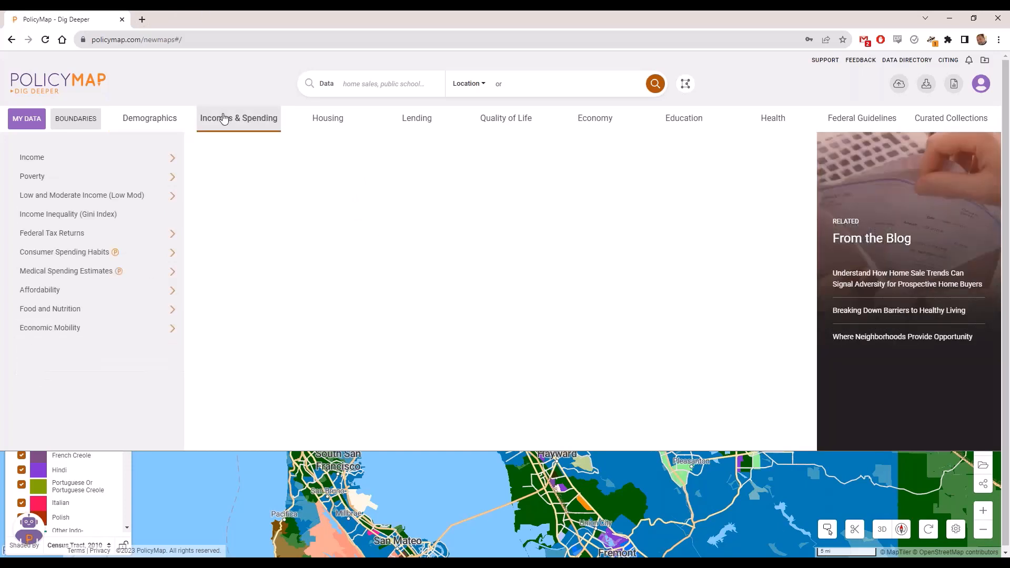
left_click(151, 165)
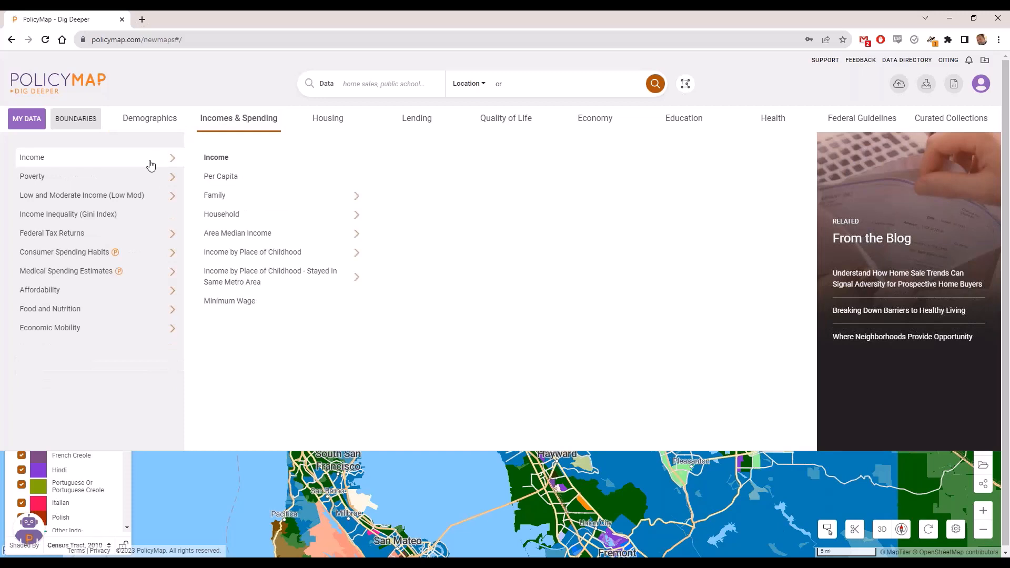
left_click(242, 203)
left_click(248, 219)
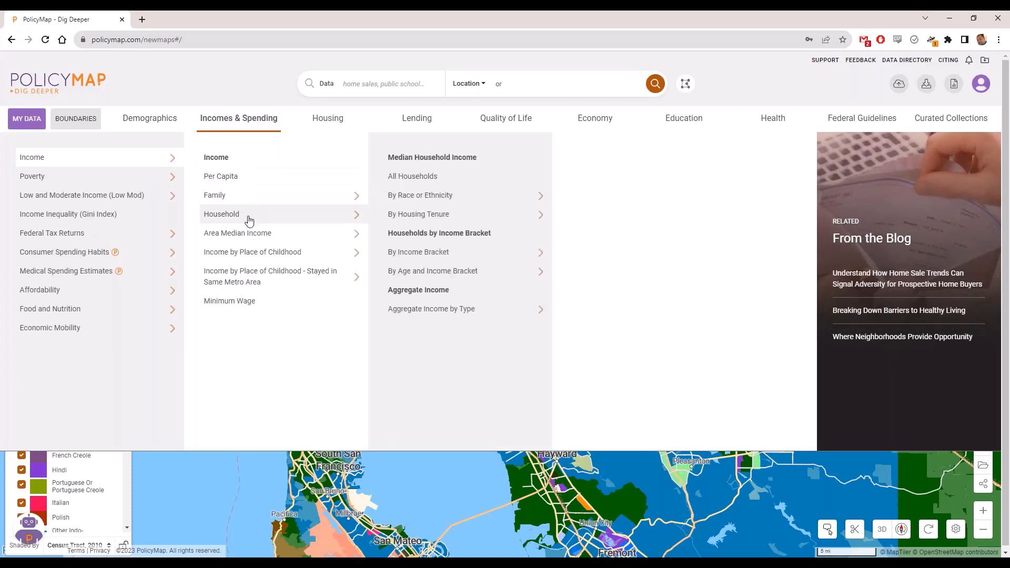
left_click(157, 181)
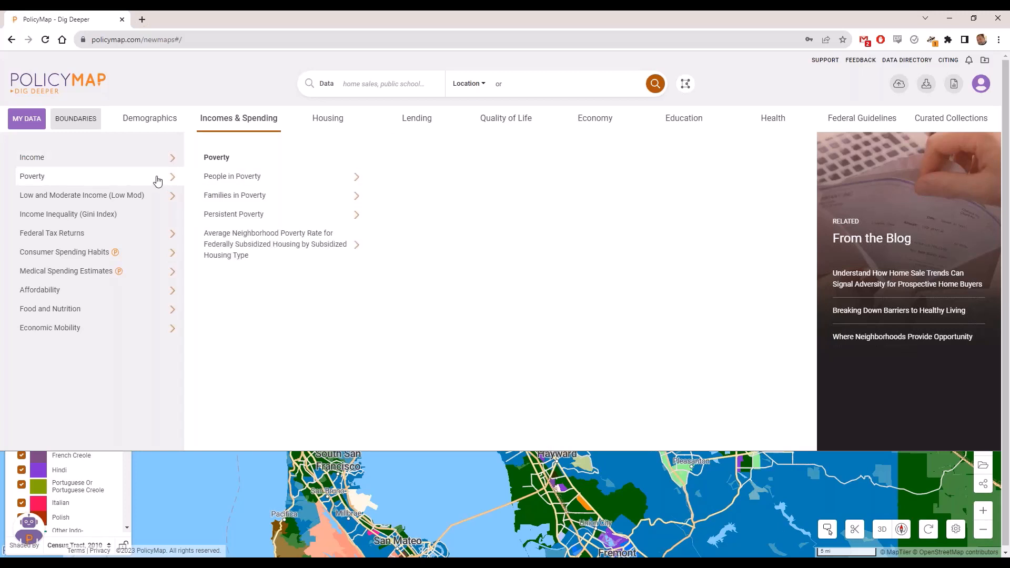
left_click(251, 178)
left_click(252, 200)
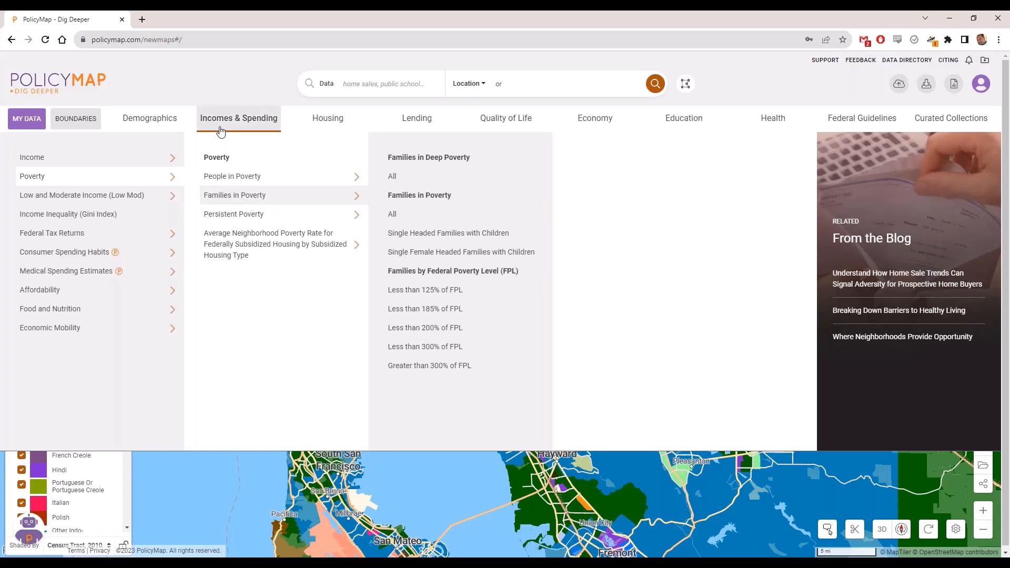
left_click(158, 255)
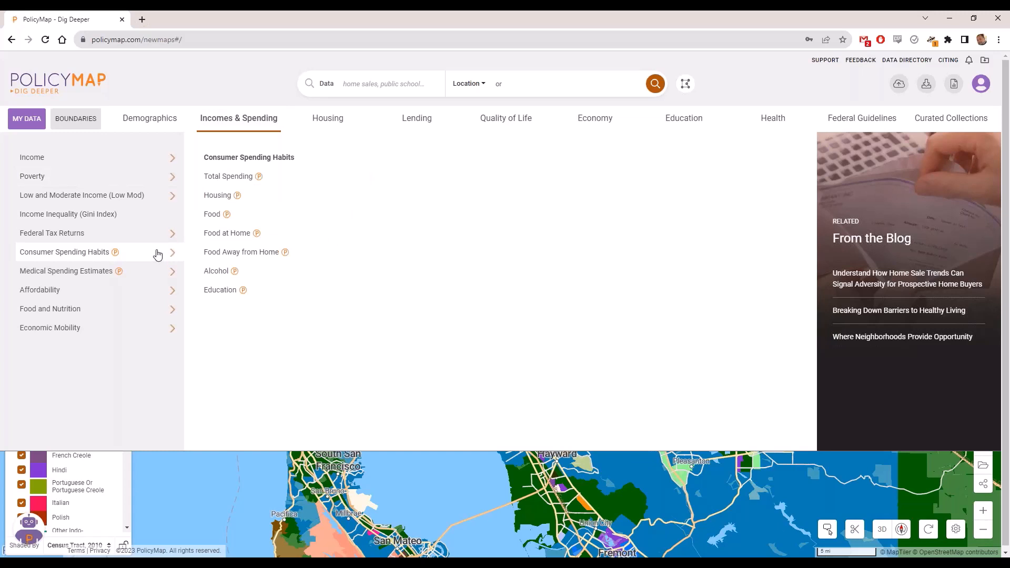
Map Total Food Insecure Children from the Child Food Insecurity data under Food and Nutrition.
left_click(166, 310)
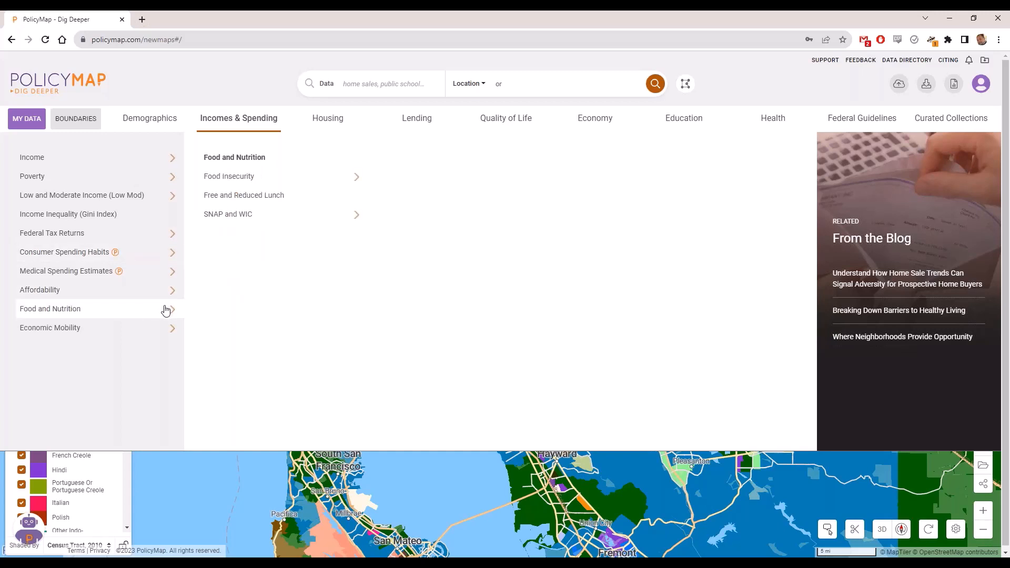
left_click(260, 179)
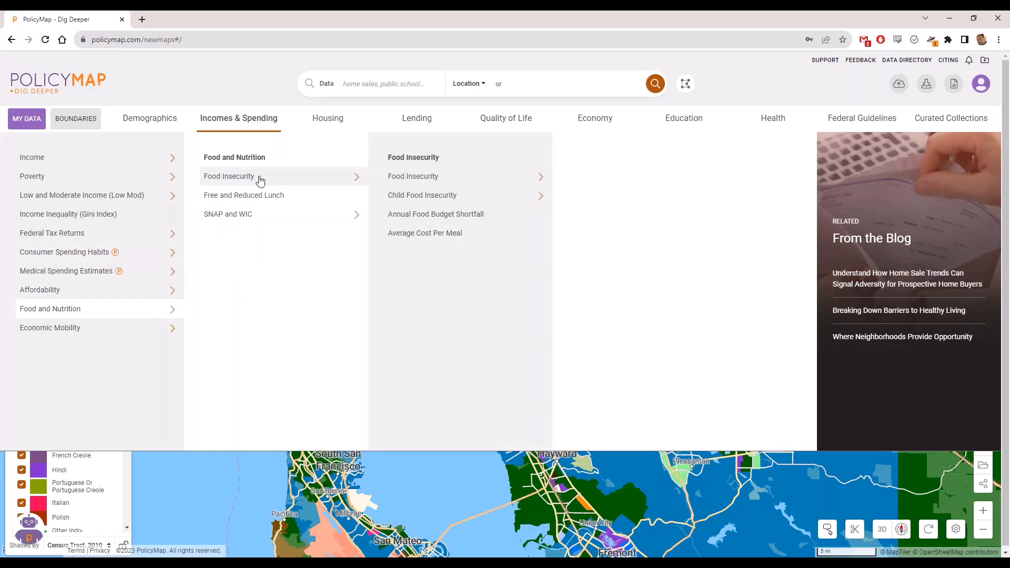
left_click(427, 181)
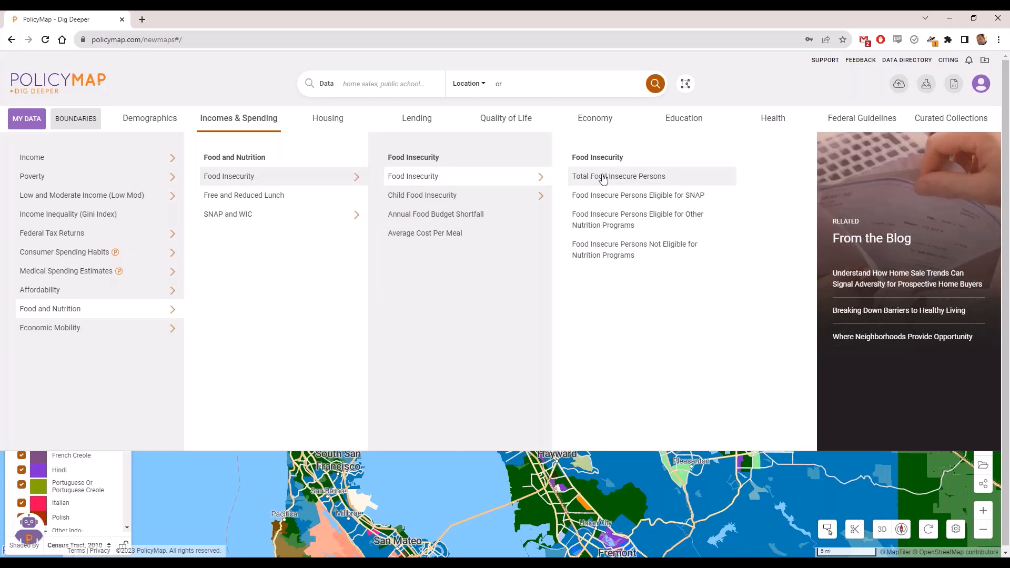
left_click(505, 200)
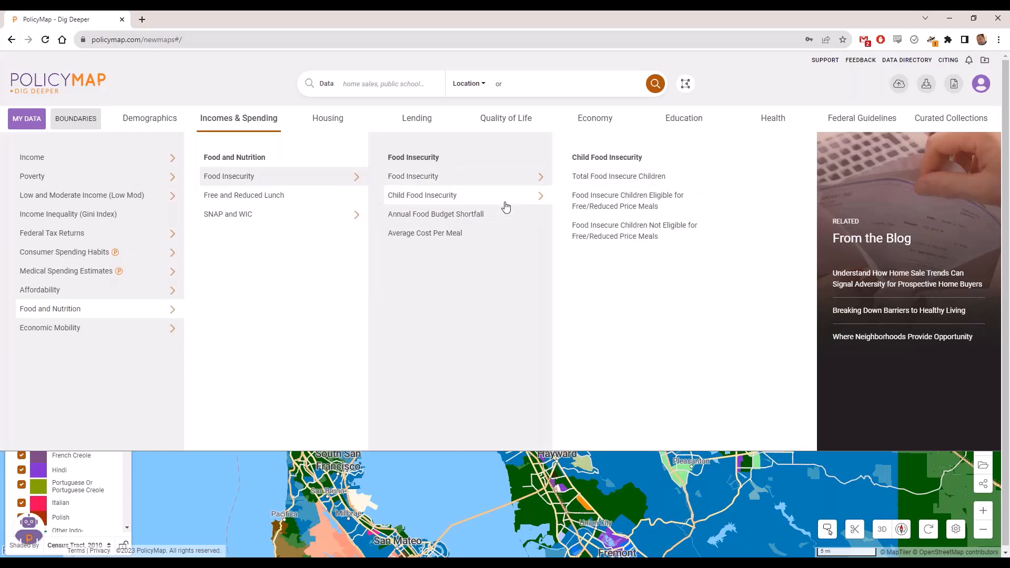
left_click(631, 177)
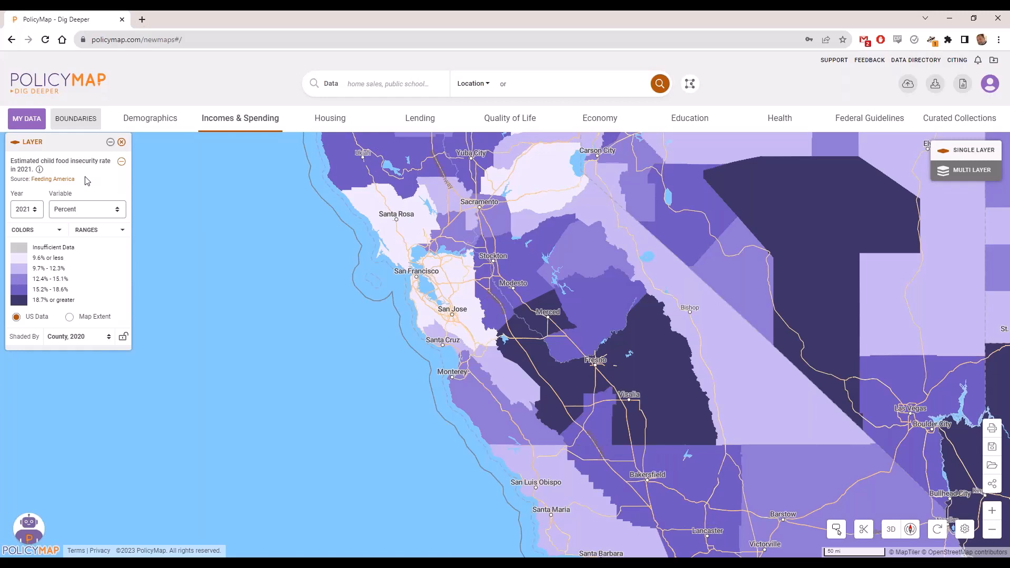
Read the description of the estimated child food insecurity rate layer and close it.
mouse_move(613, 376)
left_click(39, 170)
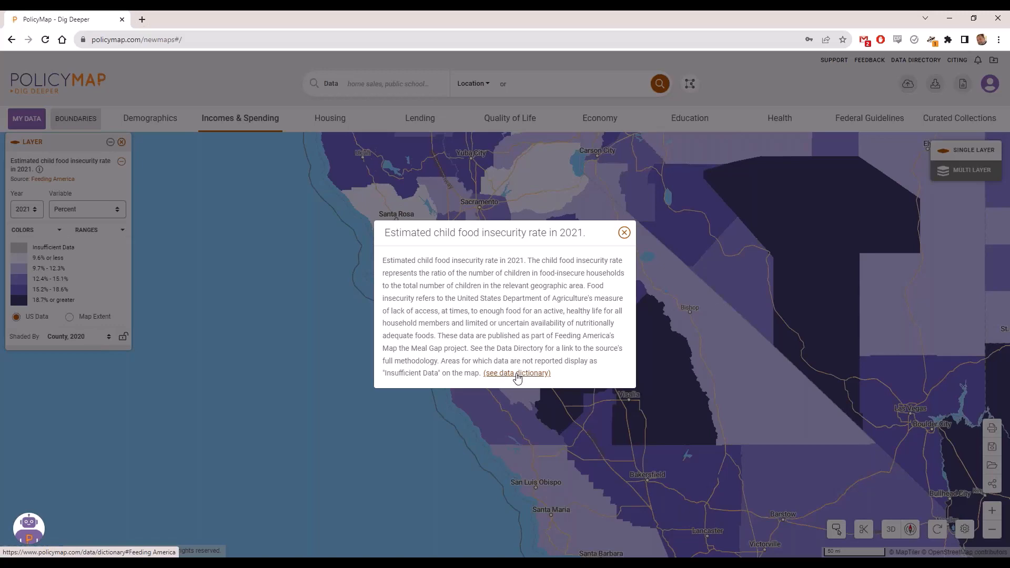
left_click(623, 232)
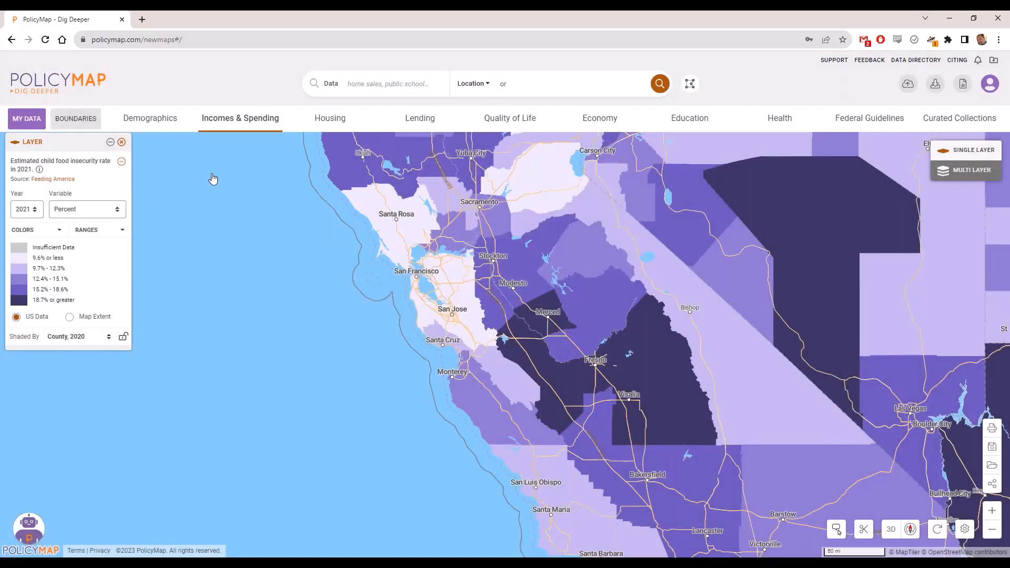
Read the data dictionary entry for the layer's Feeding America source and the FEMA entry below it, and return to the map.
left_click(56, 180)
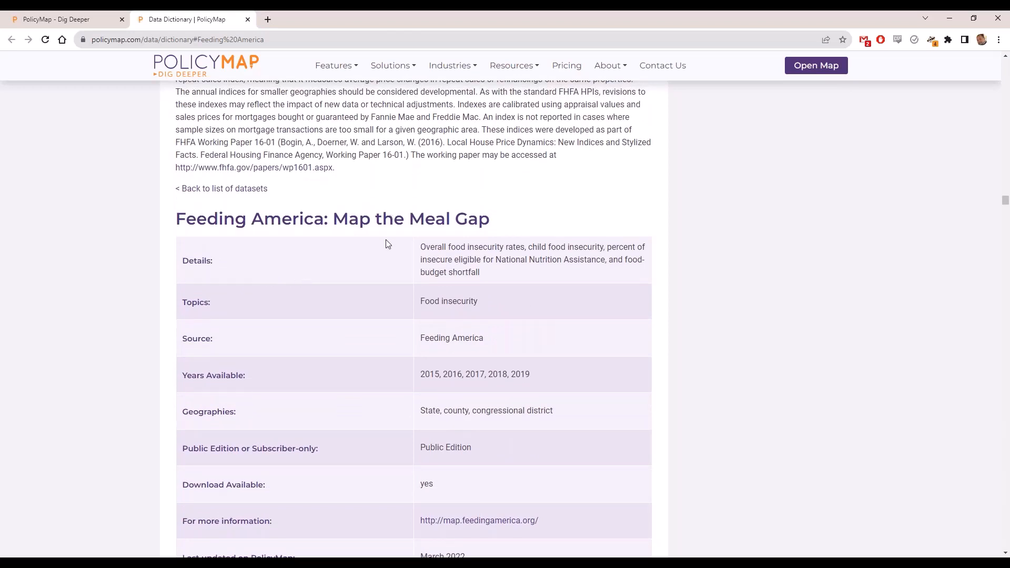
scroll(386, 243, "down", 2)
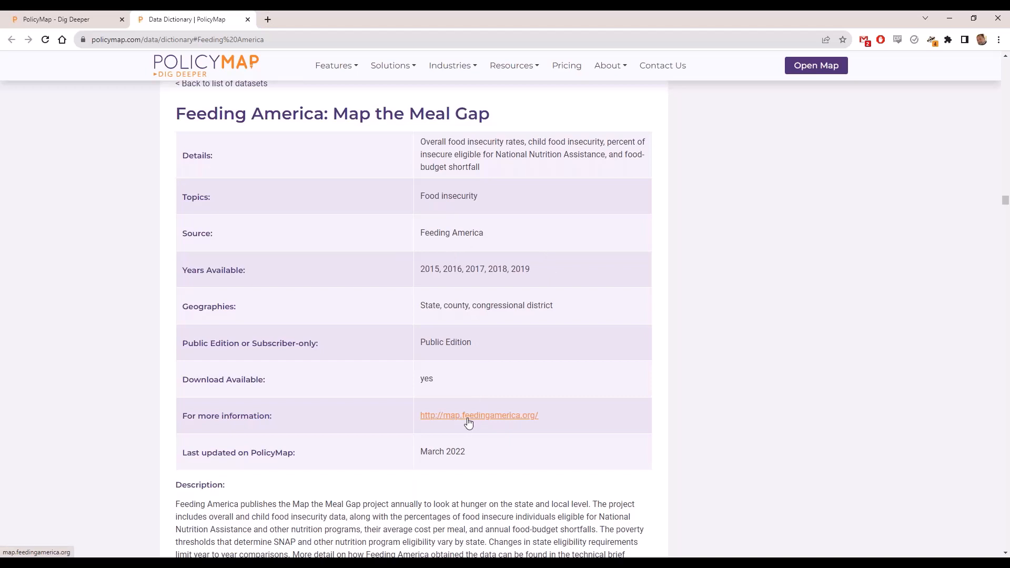
scroll(351, 304, "down", 4)
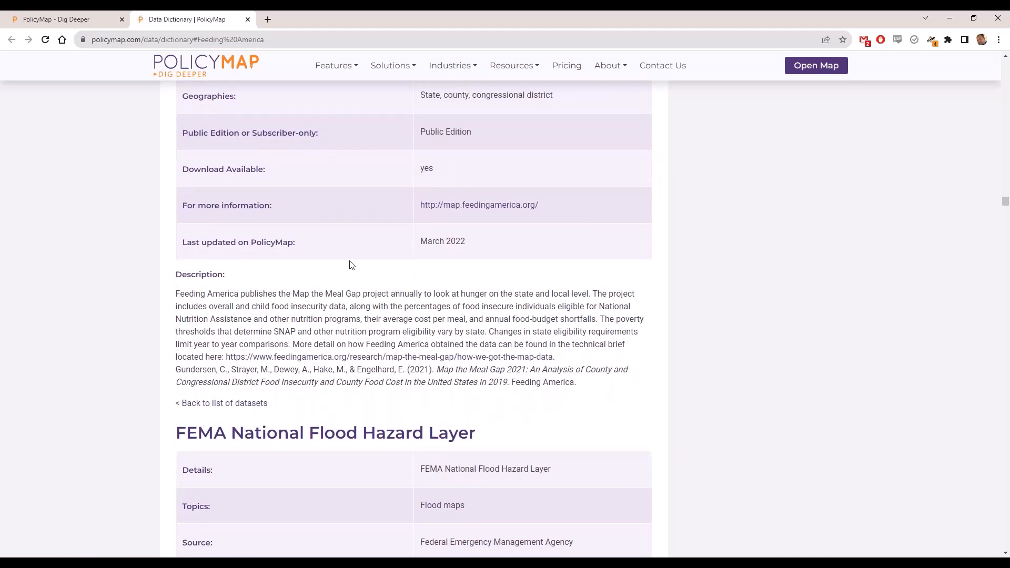
scroll(552, 403, "down", 4)
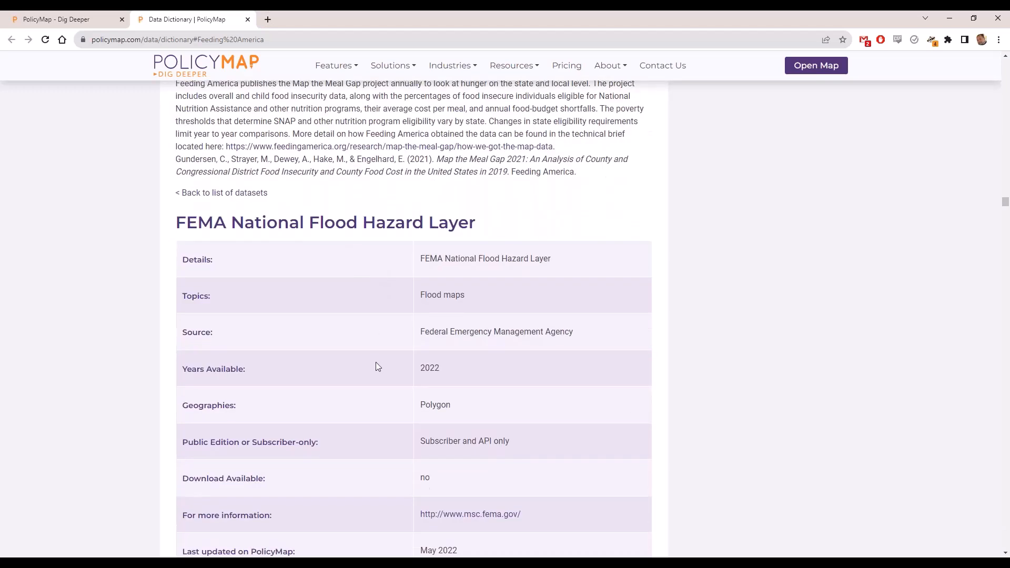
scroll(376, 363, "down", 2)
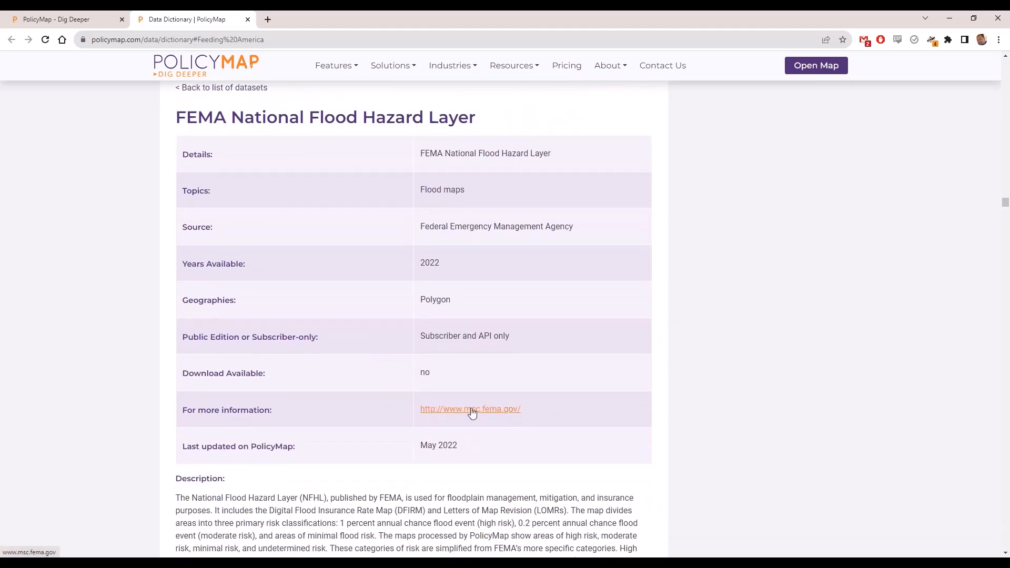
left_click(247, 19)
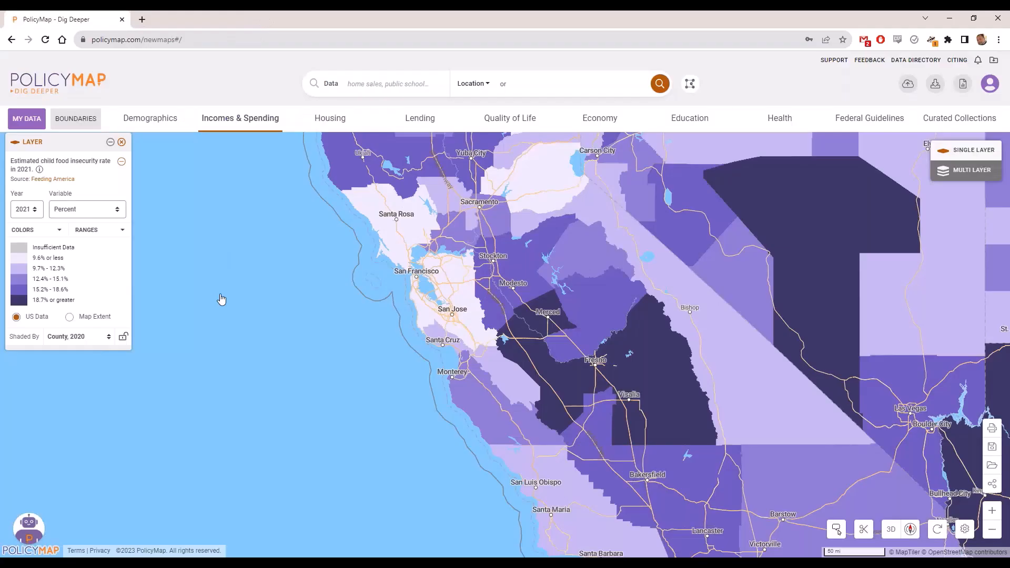
Map Food Insecure Children Not Eligible for Free/Reduced Price Meals and check the value for San Benito County.
left_click(228, 119)
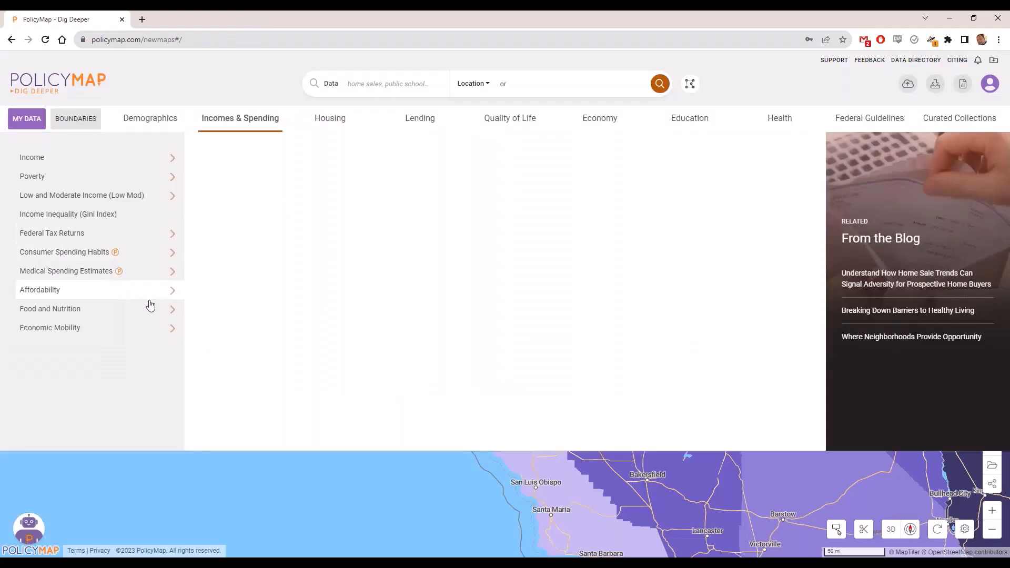
mouse_move(149, 311)
mouse_move(266, 180)
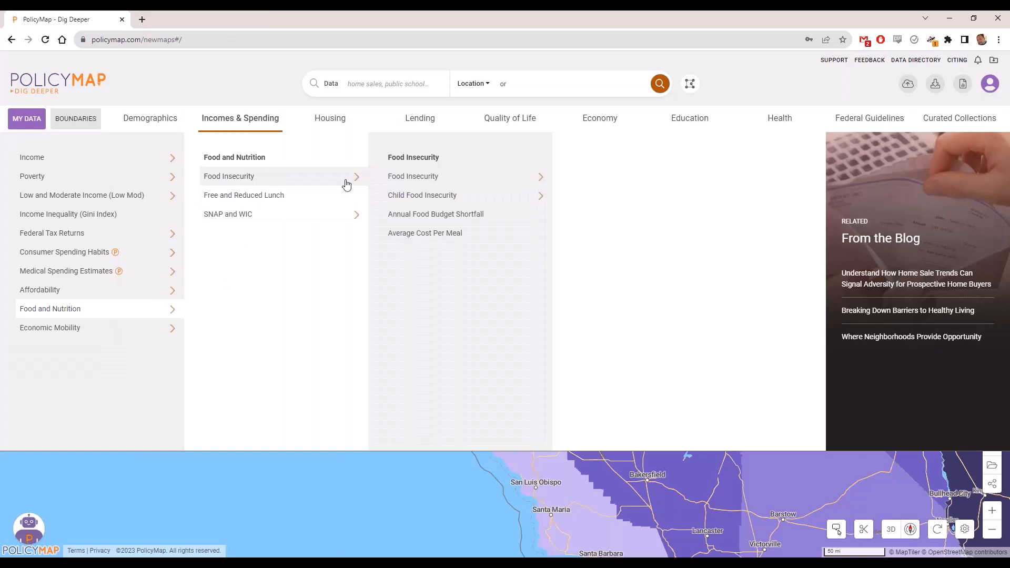
mouse_move(478, 199)
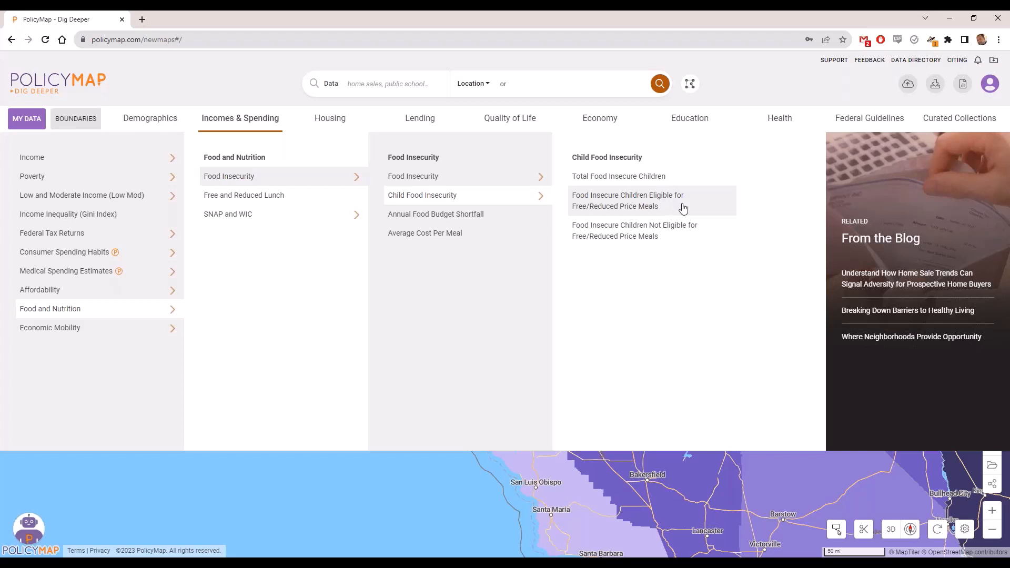
left_click(660, 228)
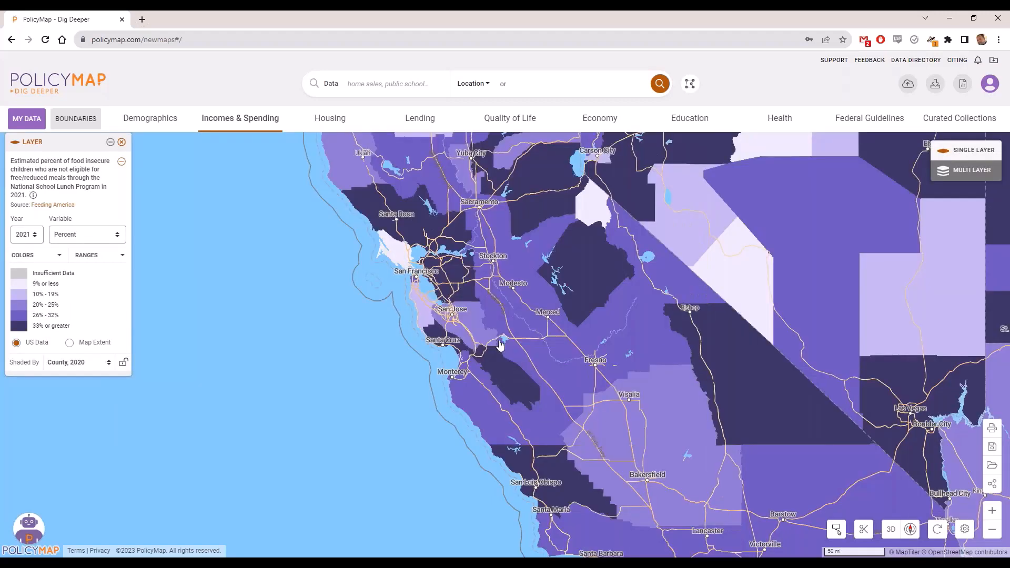
mouse_move(495, 378)
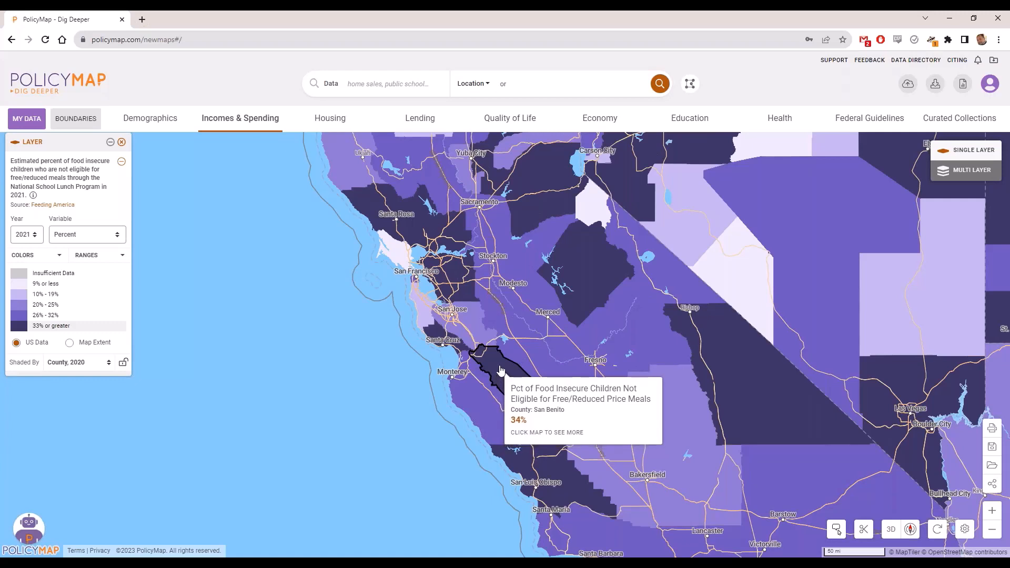
Browse the Quality of Life data categories, including FEMA Disaster Declarations under Quality of Life Locations and the Criminal Justice data.
left_click(504, 123)
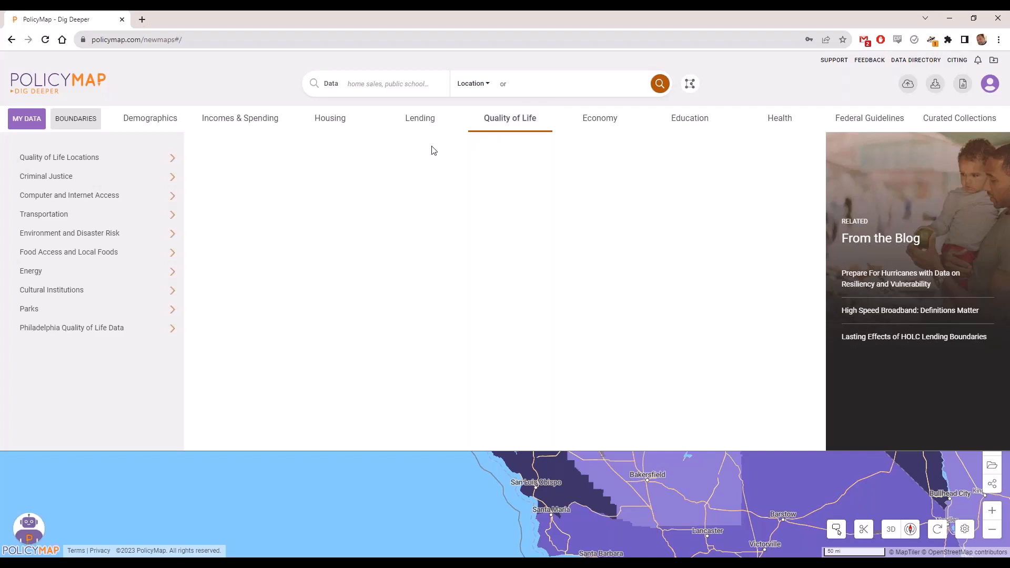
mouse_move(152, 167)
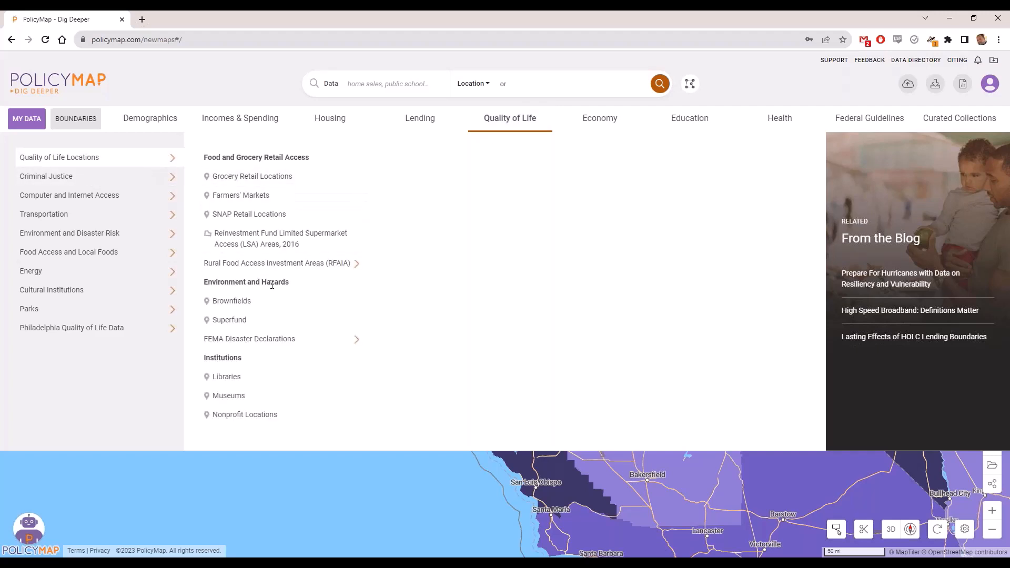
left_click(275, 335)
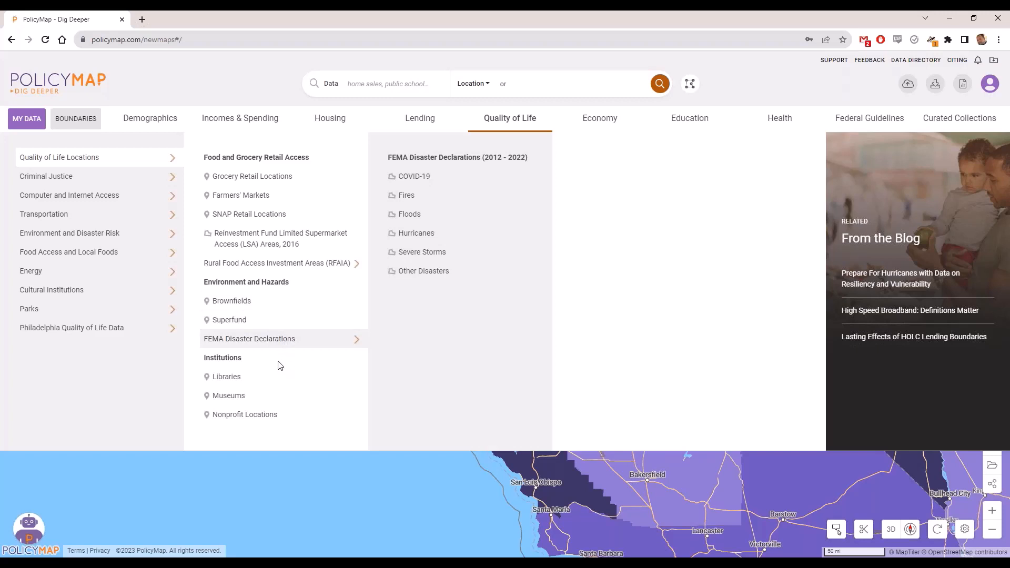
left_click(150, 177)
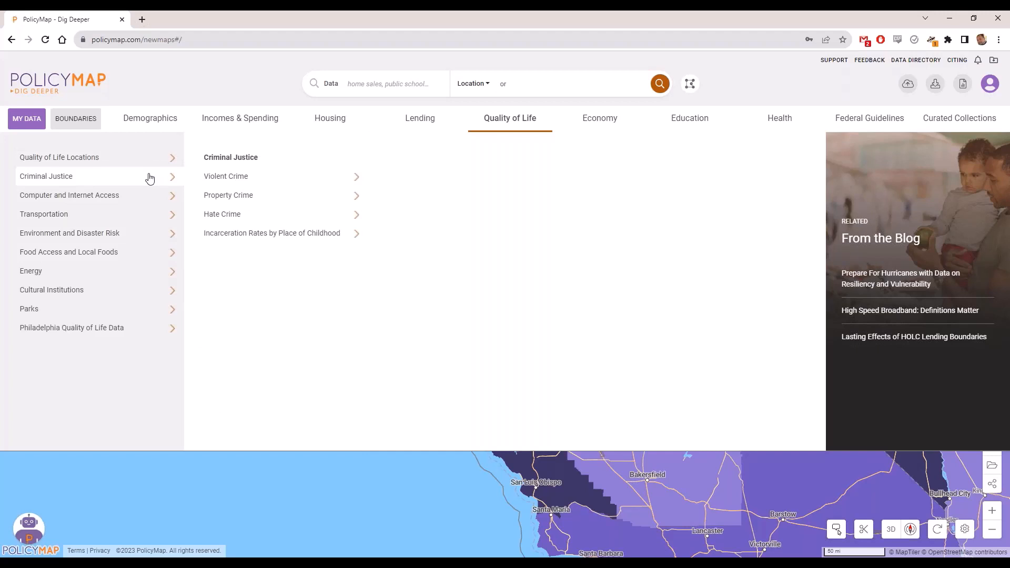
Map households without any type of computer from the Computer Access data under Computer and Internet Access.
left_click(145, 203)
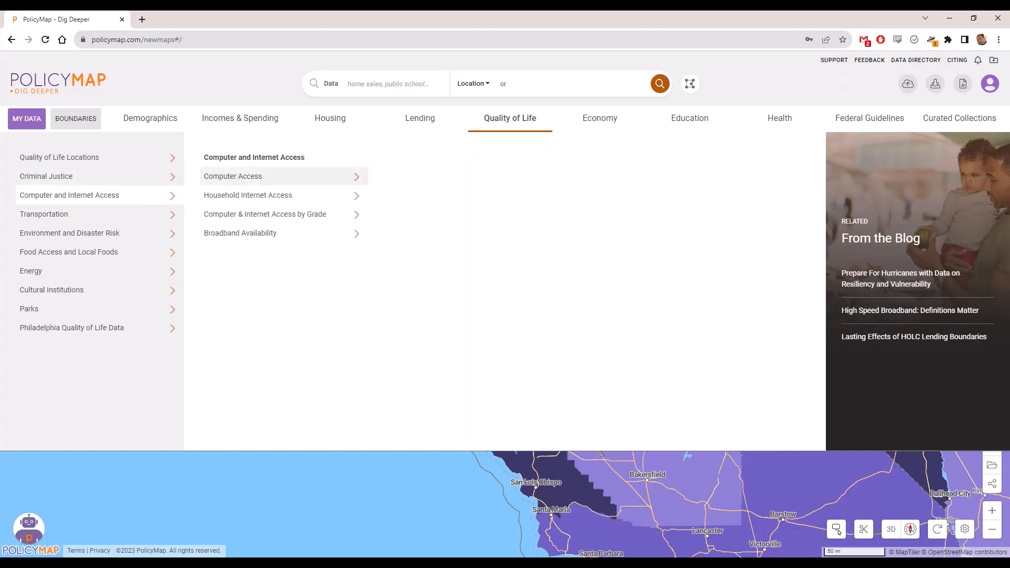
left_click(272, 177)
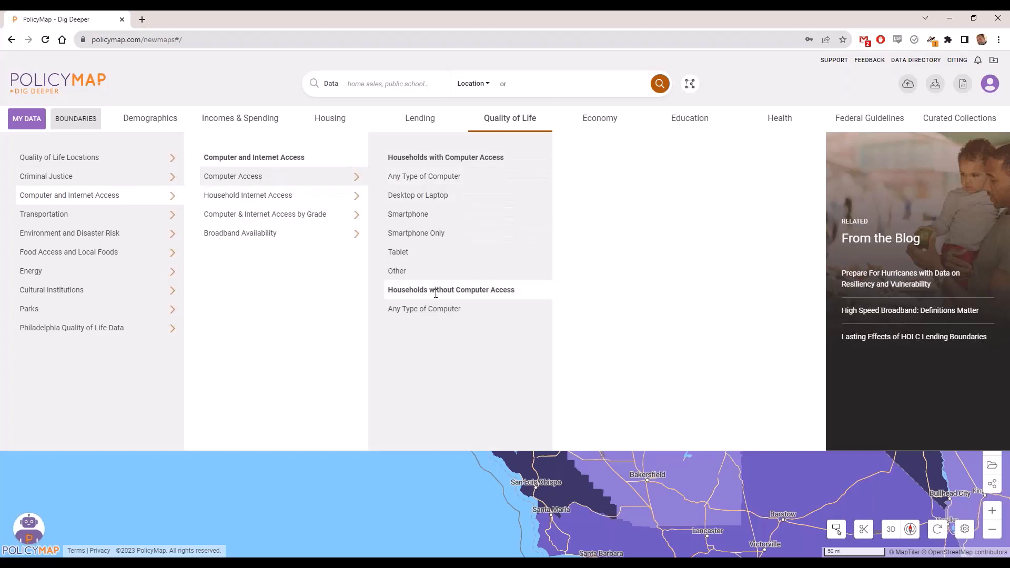
left_click(308, 241)
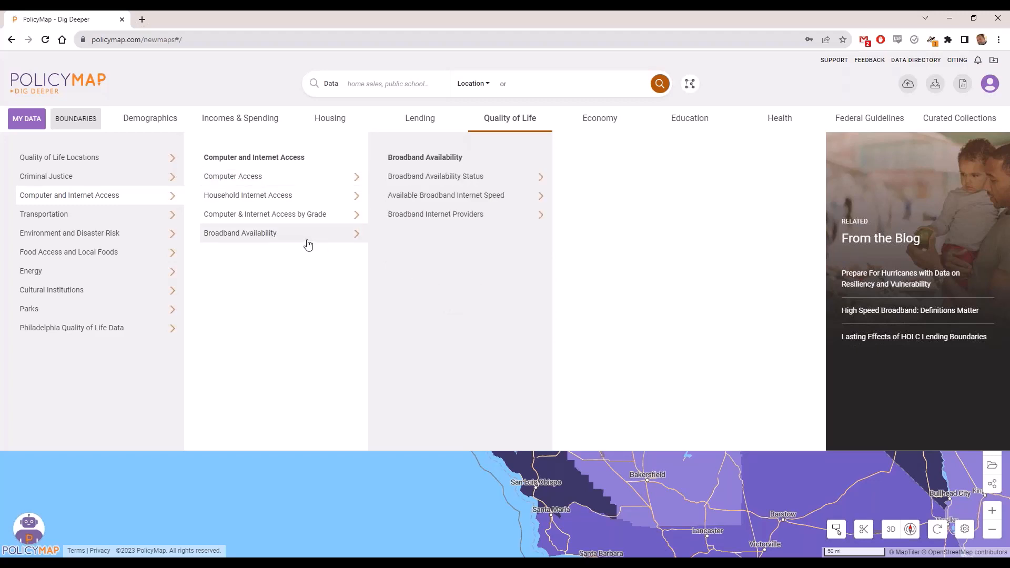
left_click(323, 178)
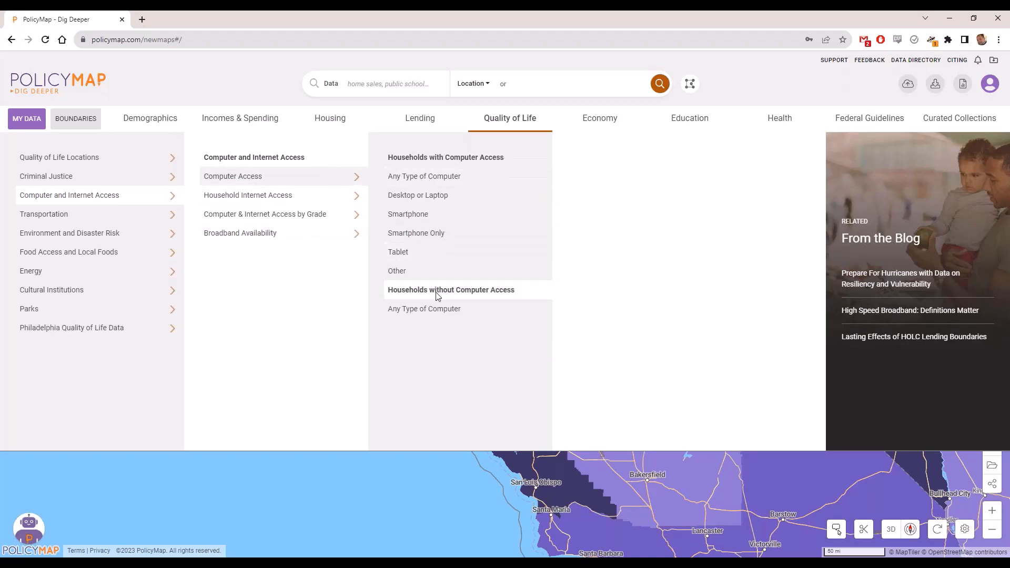
left_click(426, 309)
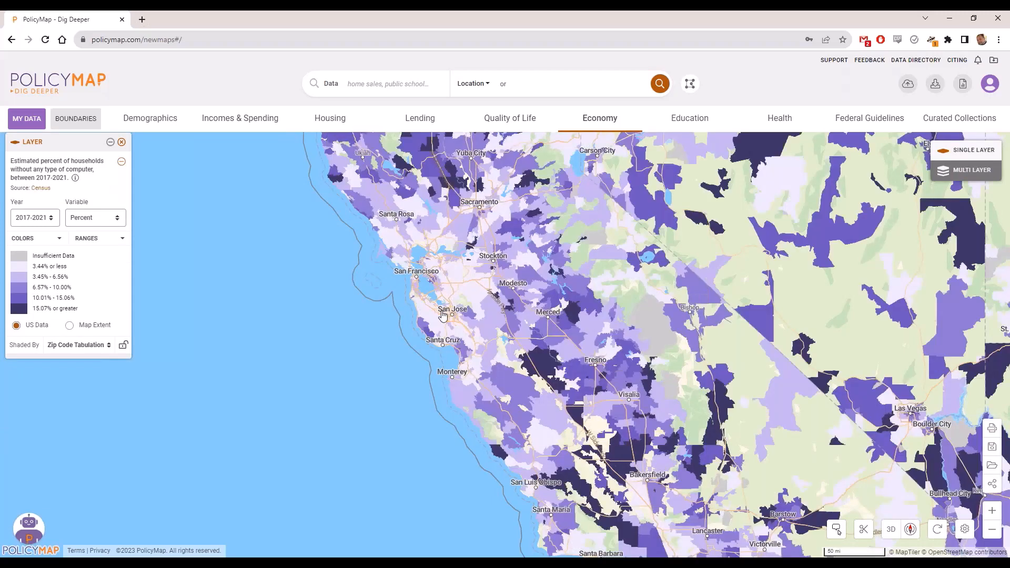
left_click_drag(496, 264, 472, 293)
scroll(472, 291, "up", 1)
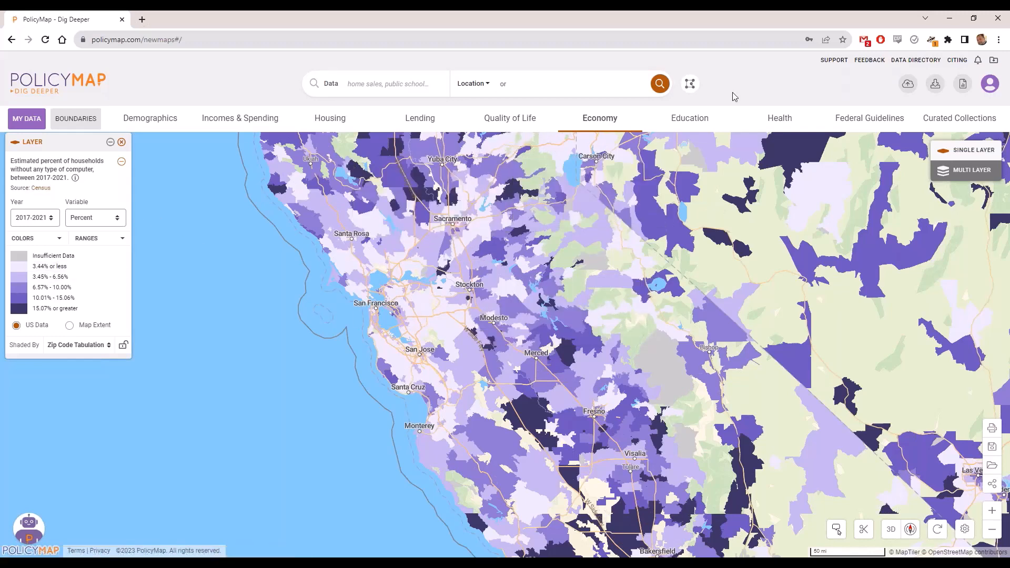
Review the map's citation in Chicago, MLA and APA styles and close the citation window.
left_click(957, 61)
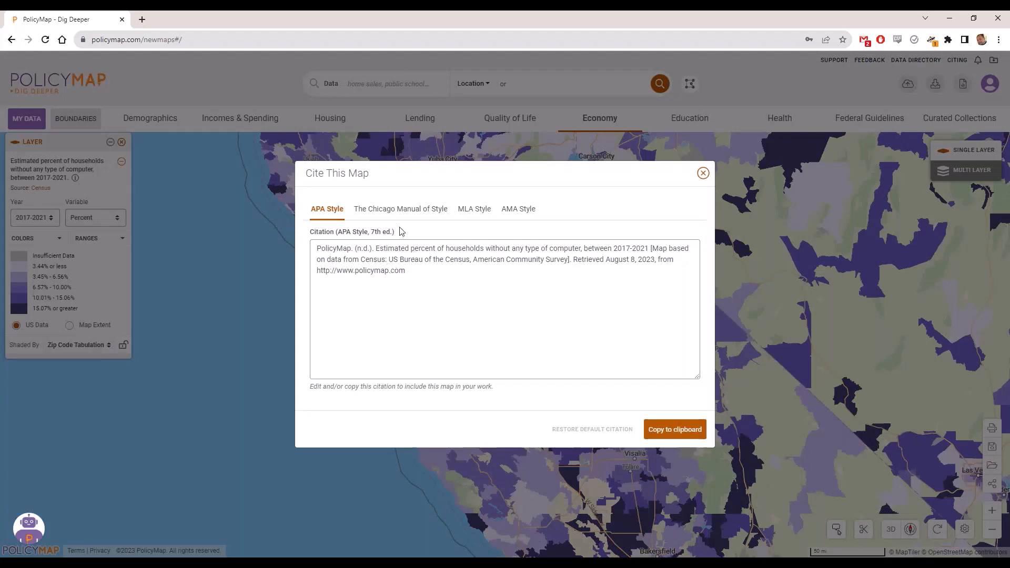
left_click(384, 209)
left_click(475, 210)
left_click(420, 259)
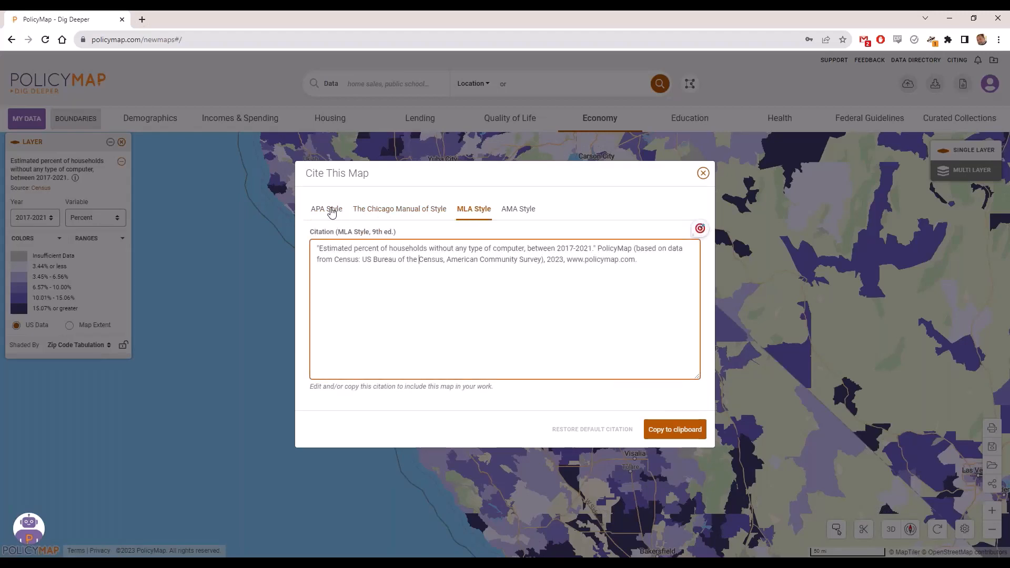
left_click(330, 209)
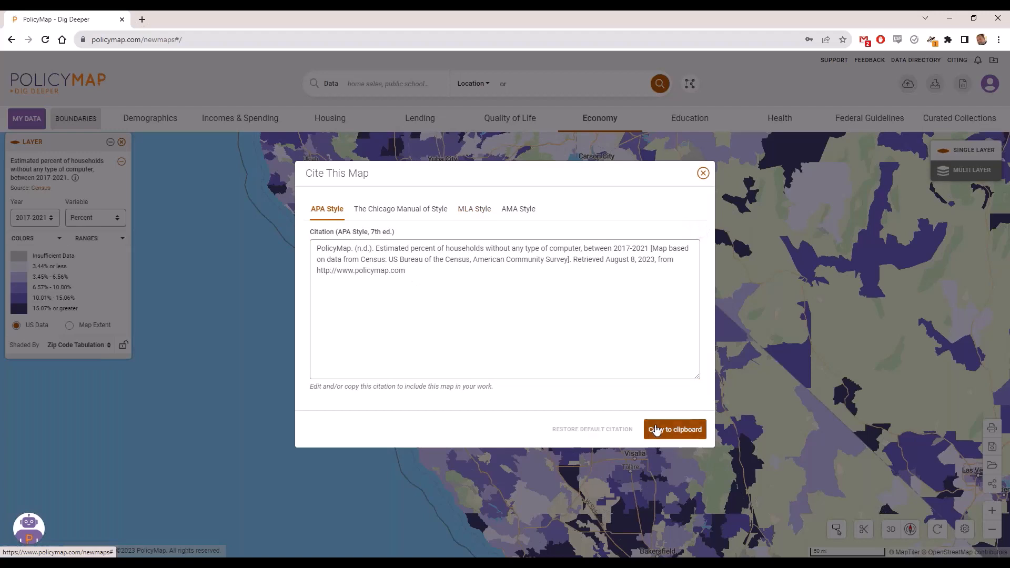
left_click(703, 173)
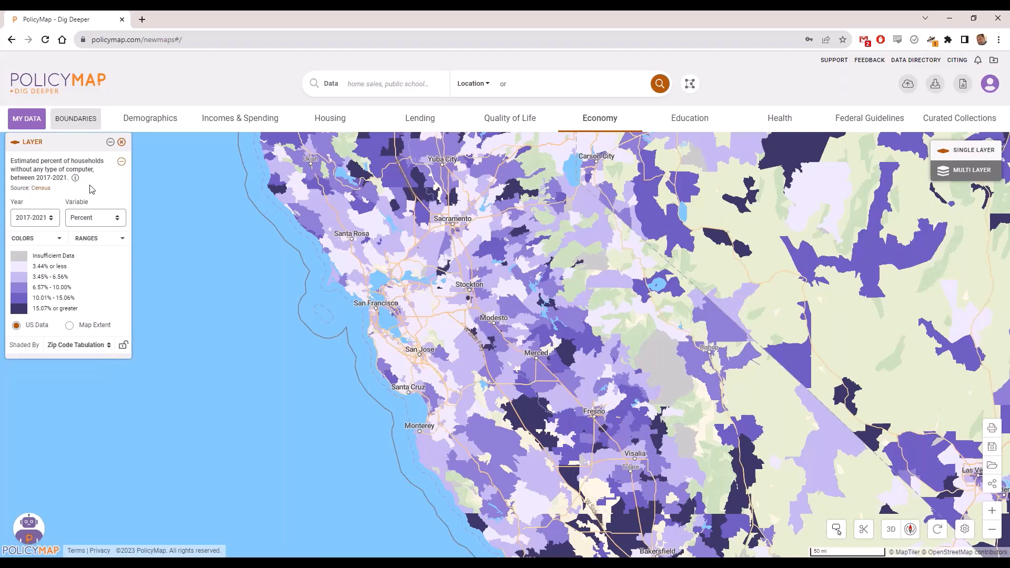
Browse the Transportation data under Quality of Life, including the Public Transit and Walkability indicators.
left_click(515, 117)
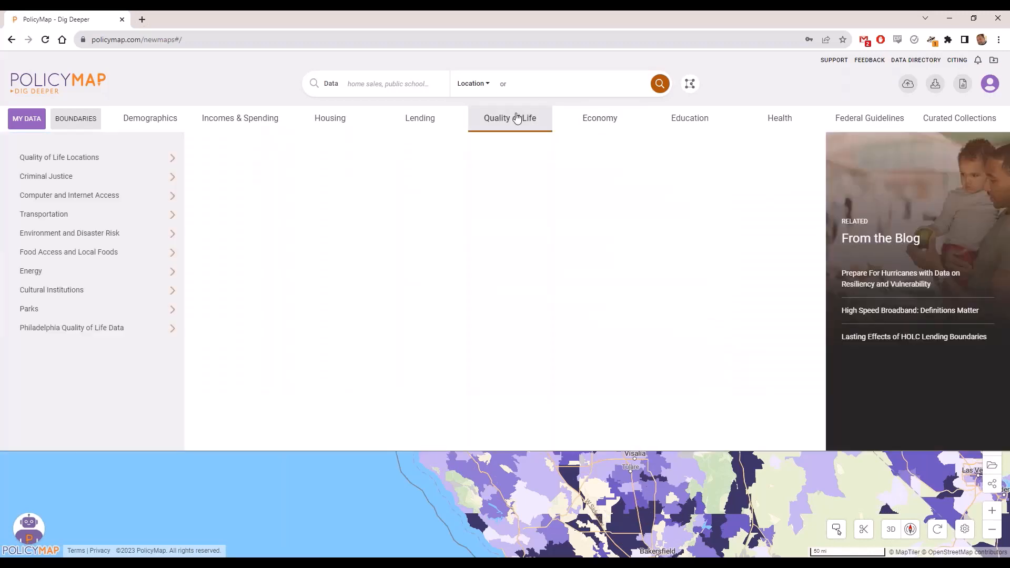
left_click(136, 198)
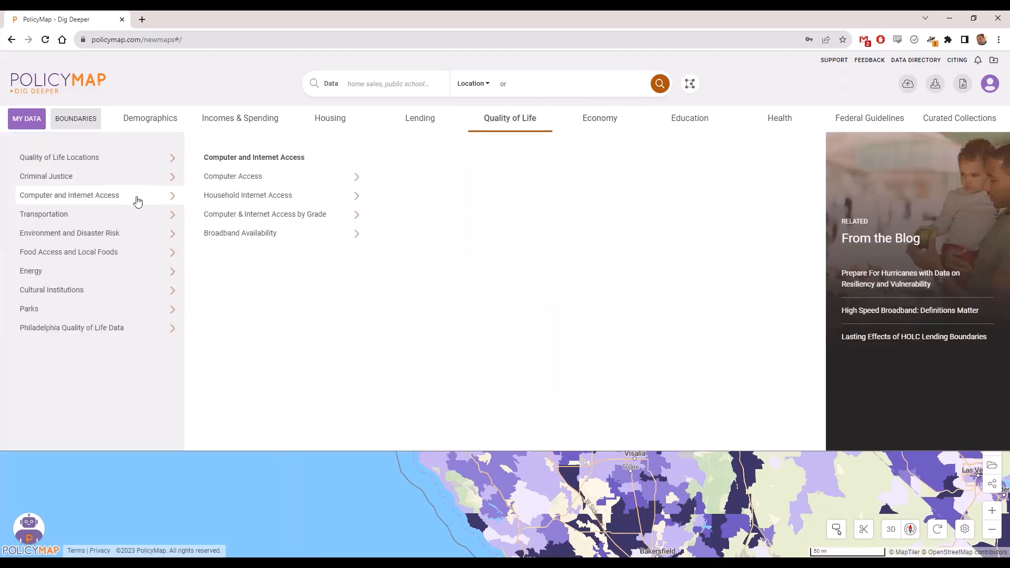
left_click(144, 219)
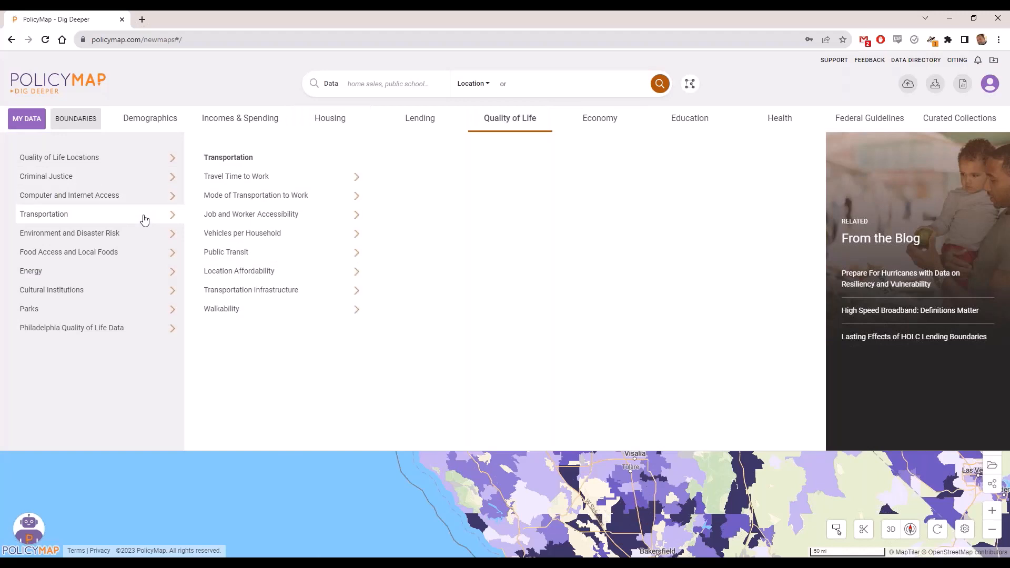
left_click(265, 255)
left_click(268, 309)
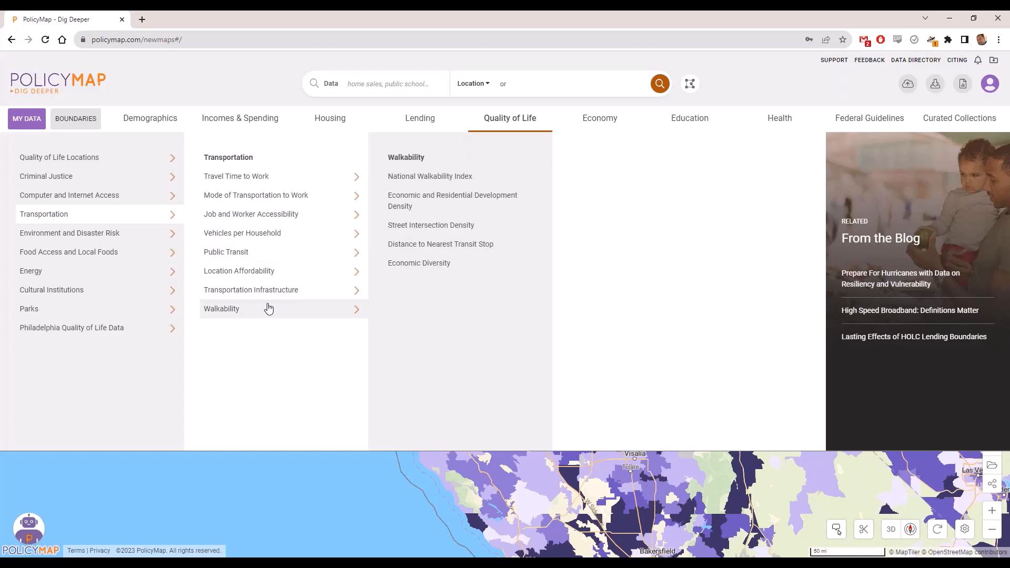
Map the Housing and Transportation category of the Social Vulnerability Index from the Environment and Disaster Risk data.
left_click(128, 236)
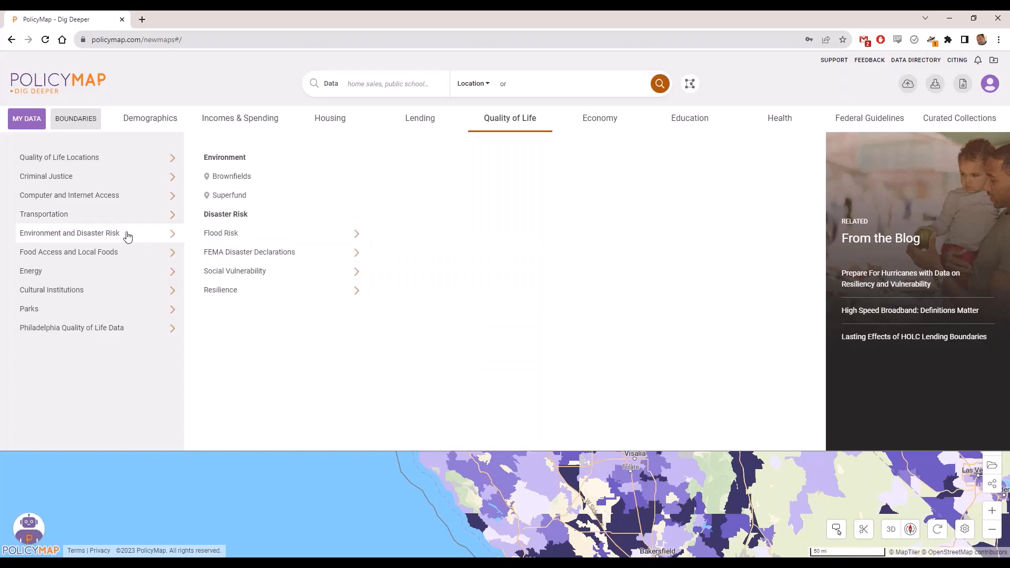
left_click(293, 235)
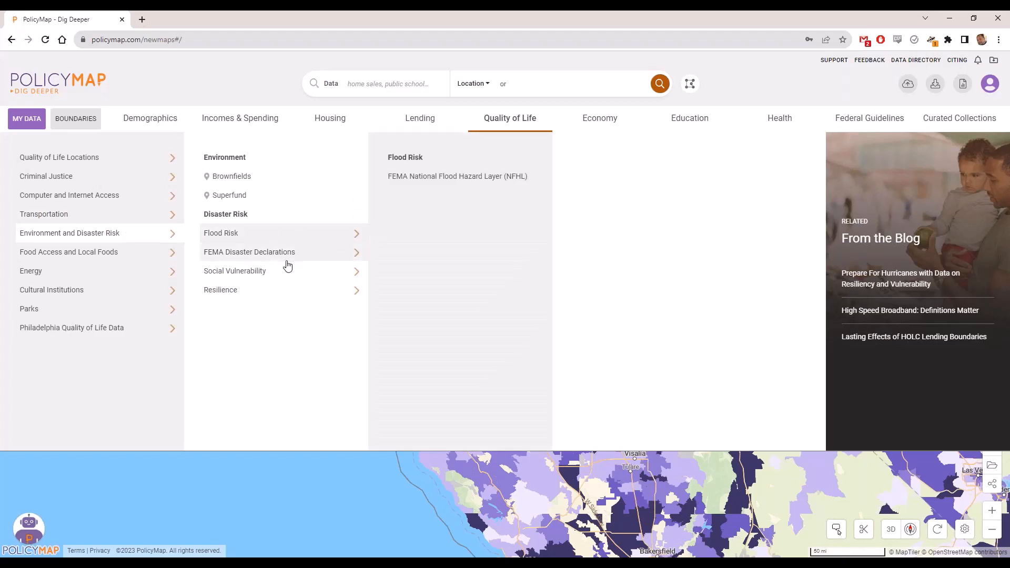
left_click(289, 280)
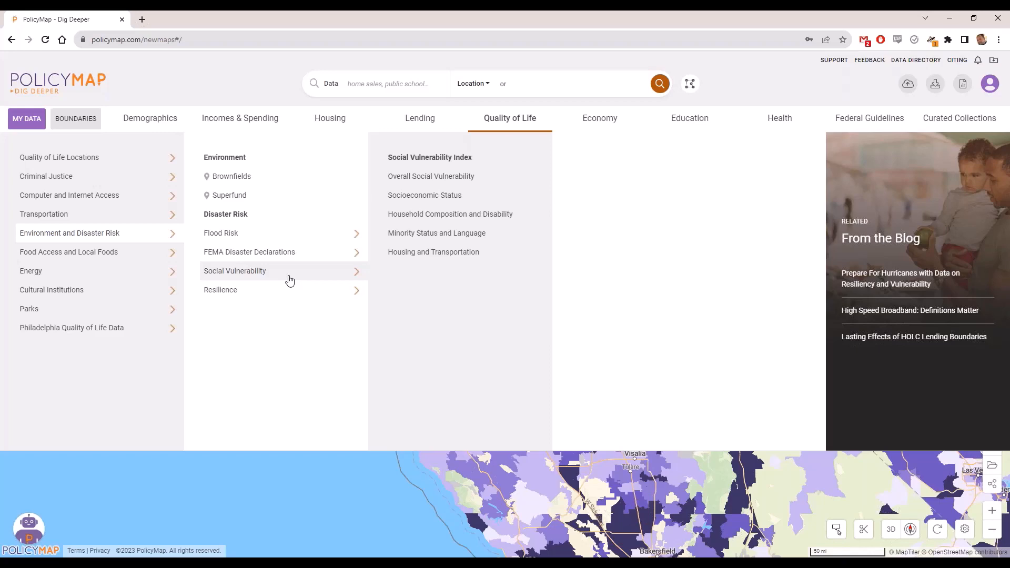
left_click(429, 252)
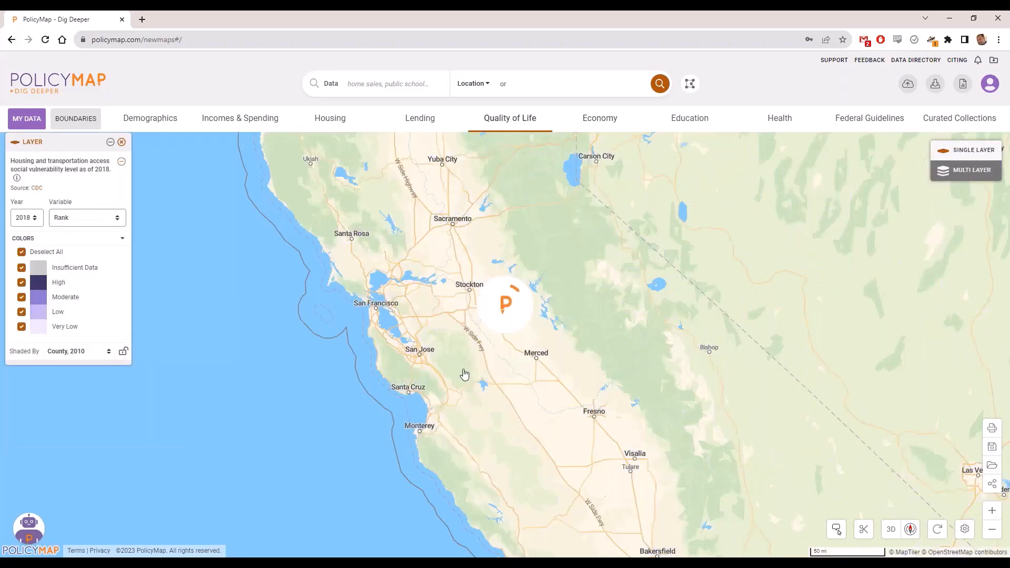
Check the social vulnerability level of a census tract near Alameda, then read the layer's description and close it.
scroll(418, 316, "up", 3)
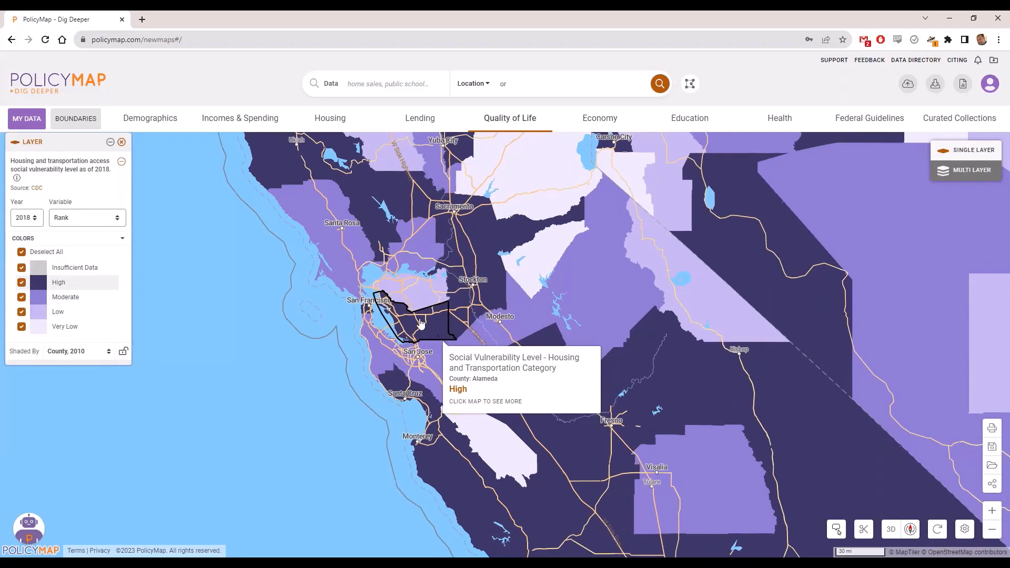
scroll(397, 268, "up", 5)
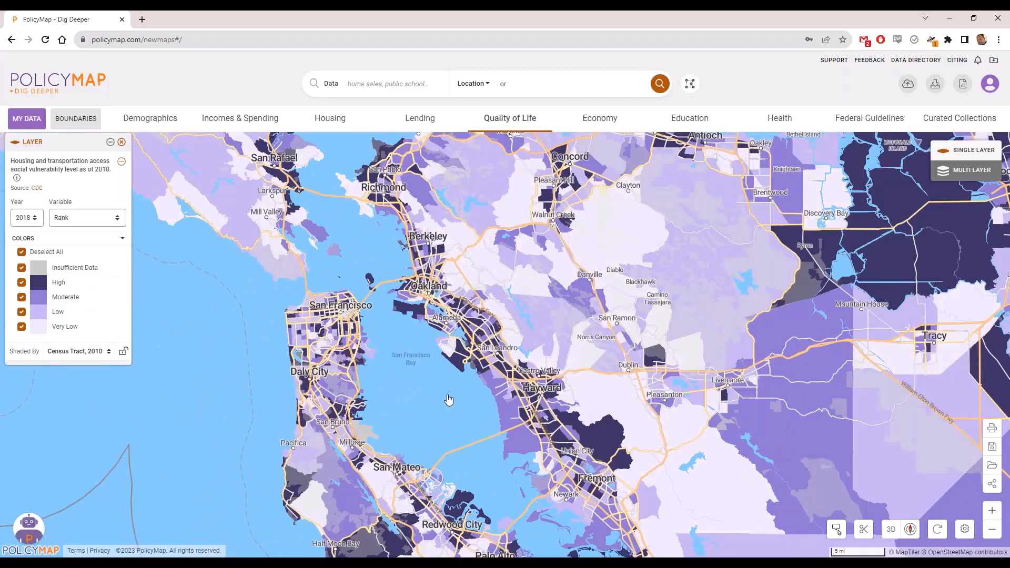
mouse_move(459, 356)
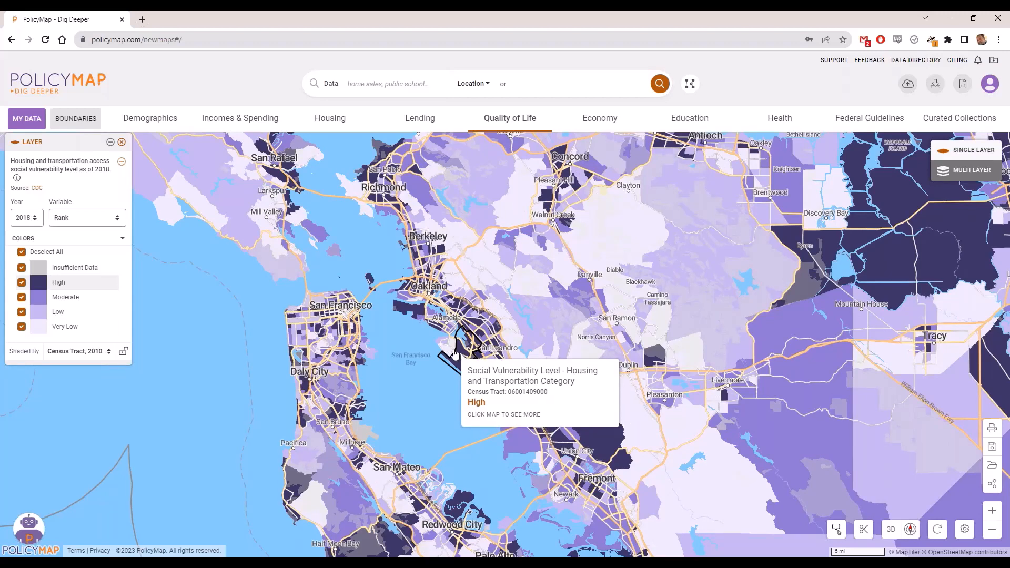
left_click(17, 178)
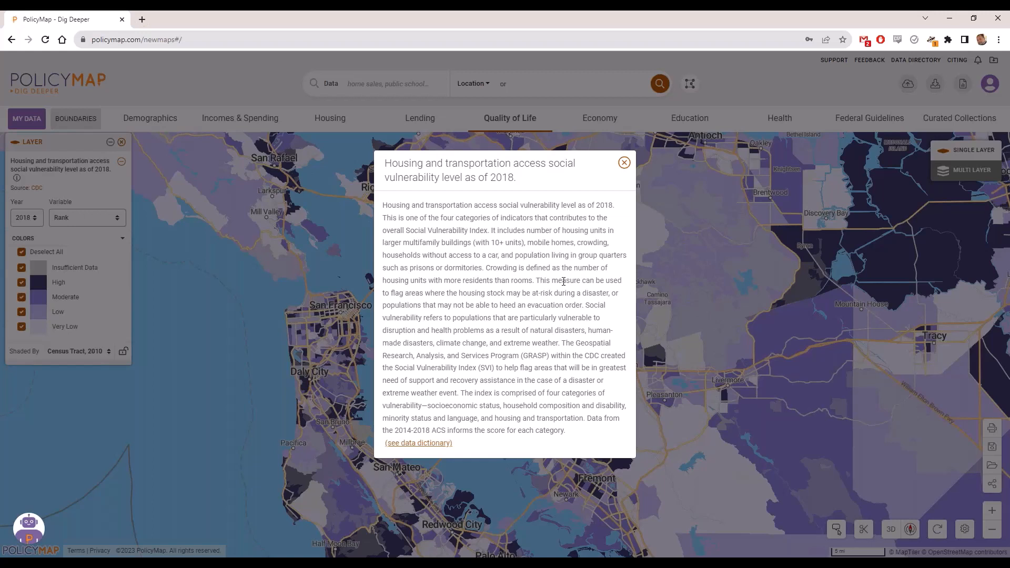
left_click(623, 163)
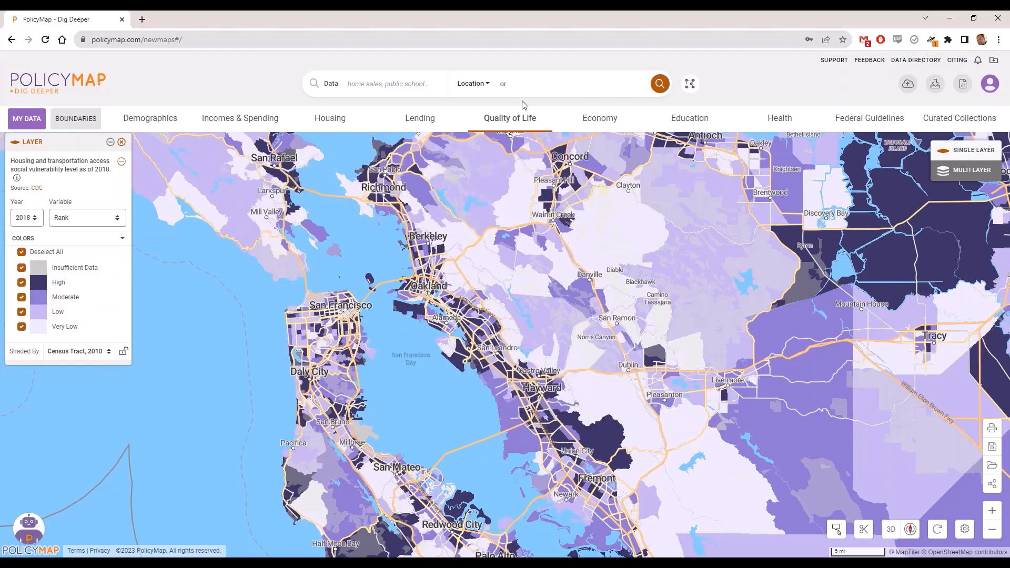
Map all Low Access Tracts from the USDA Food Access data under Food Access and Local Foods.
left_click(512, 117)
left_click(125, 254)
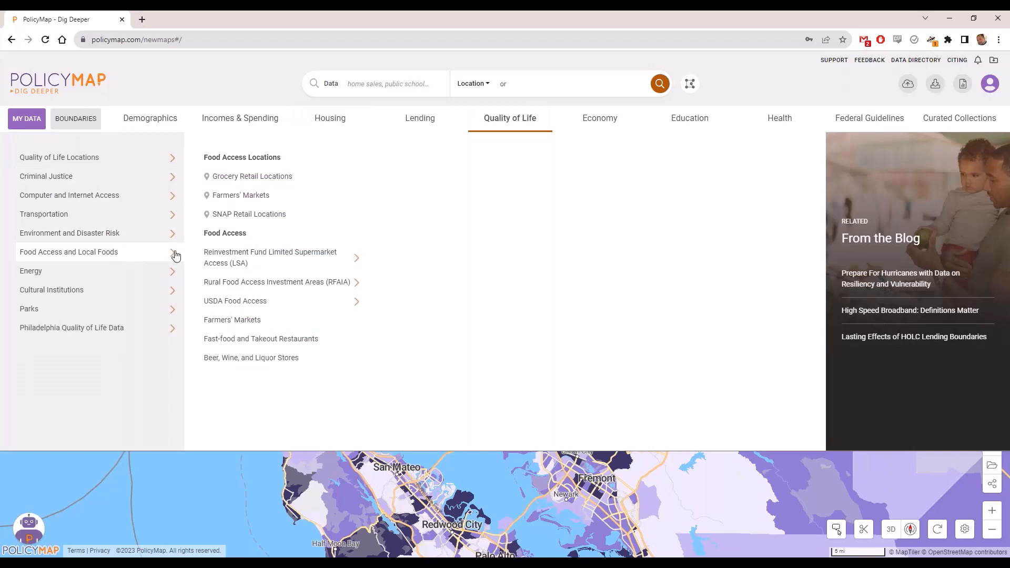
left_click(265, 256)
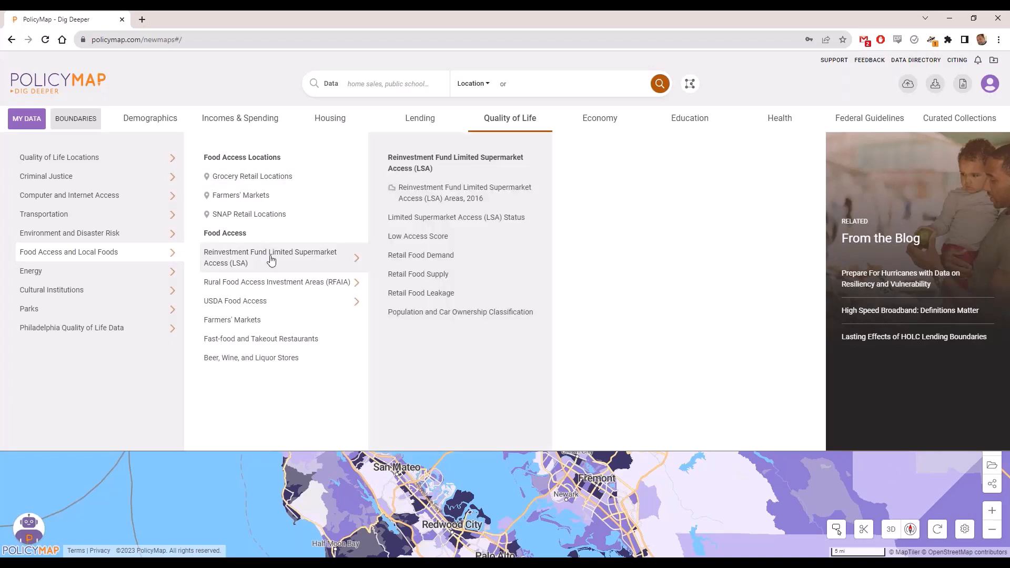
left_click(275, 306)
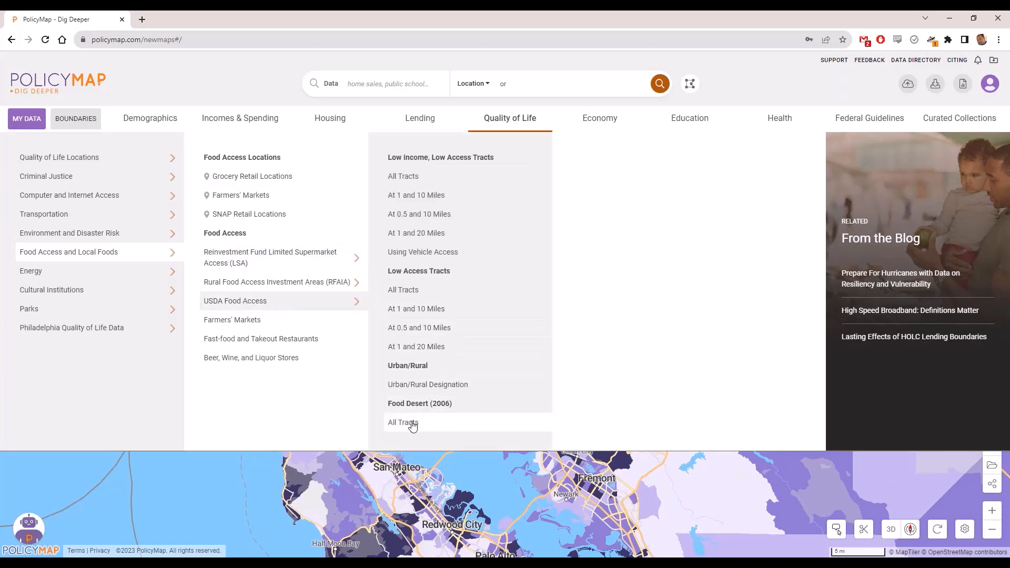
left_click(414, 296)
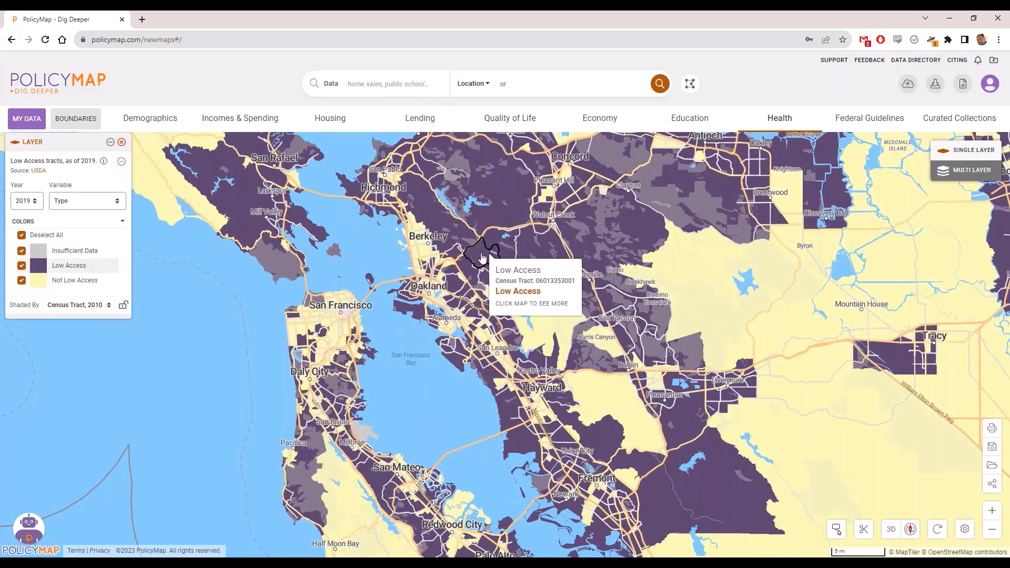
Add Grocery Retail Locations from Quality of Life Locations as points over the low access tracts.
left_click(489, 119)
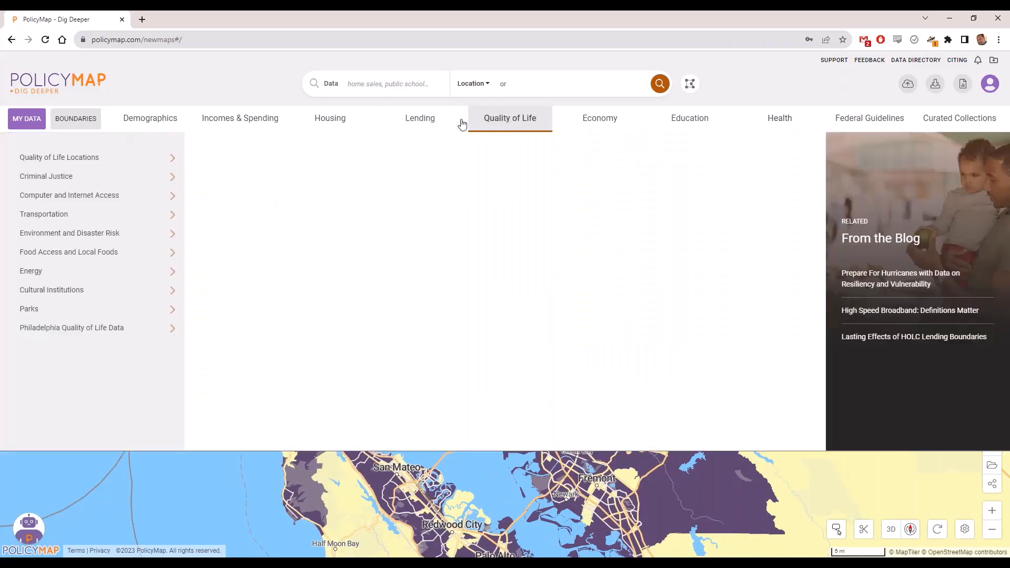
mouse_move(165, 161)
left_click(252, 177)
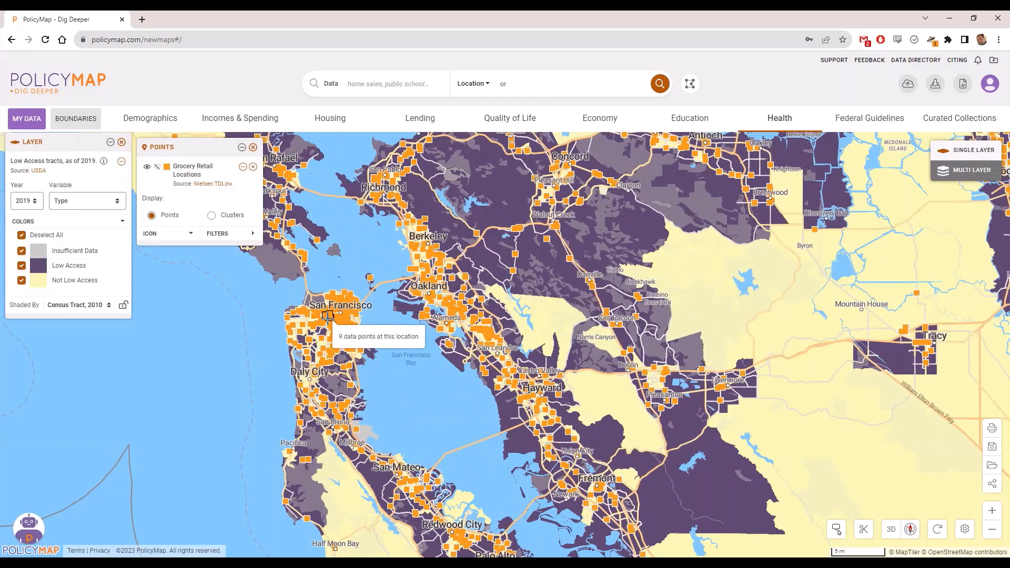
Color code all grocery retail points around San Francisco and Oakland by service level.
scroll(326, 316, "up", 3)
left_click(217, 233)
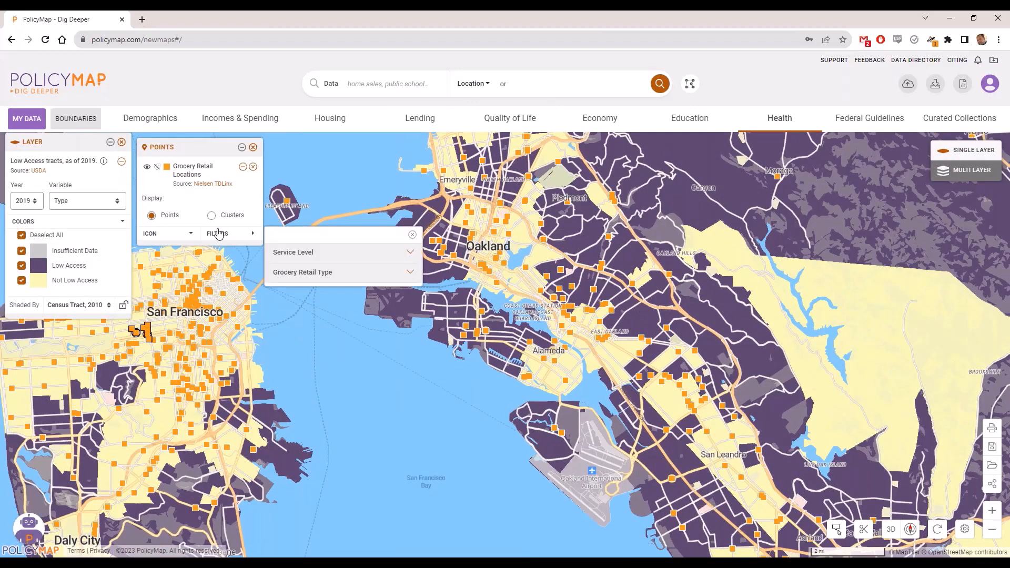
left_click(328, 257)
left_click(294, 278)
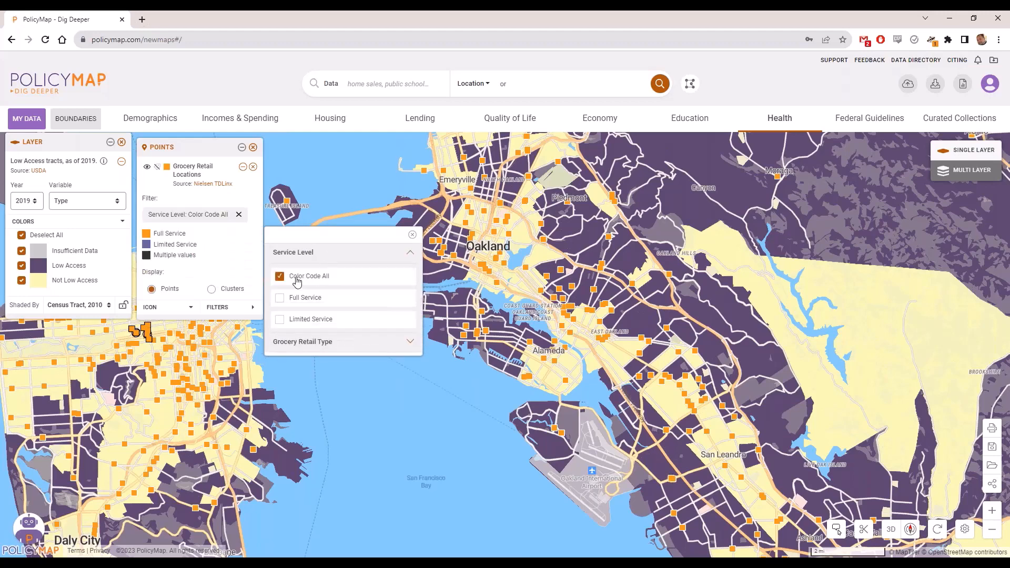
Remove the Grocery Retail Locations points and the Low Access tracts layer from the map.
left_click(412, 235)
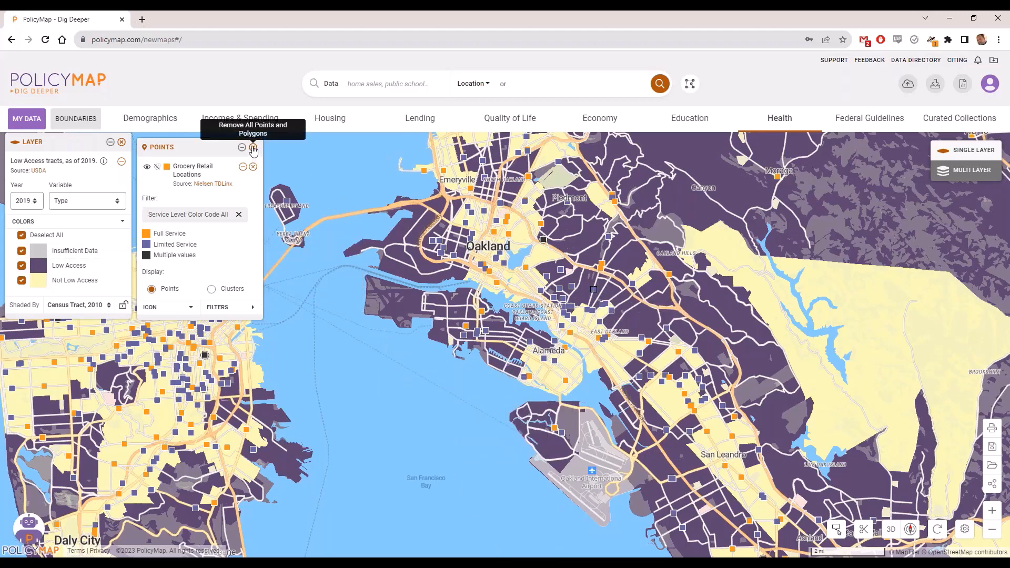
left_click(253, 166)
left_click(122, 142)
scroll(546, 440, "down", 5)
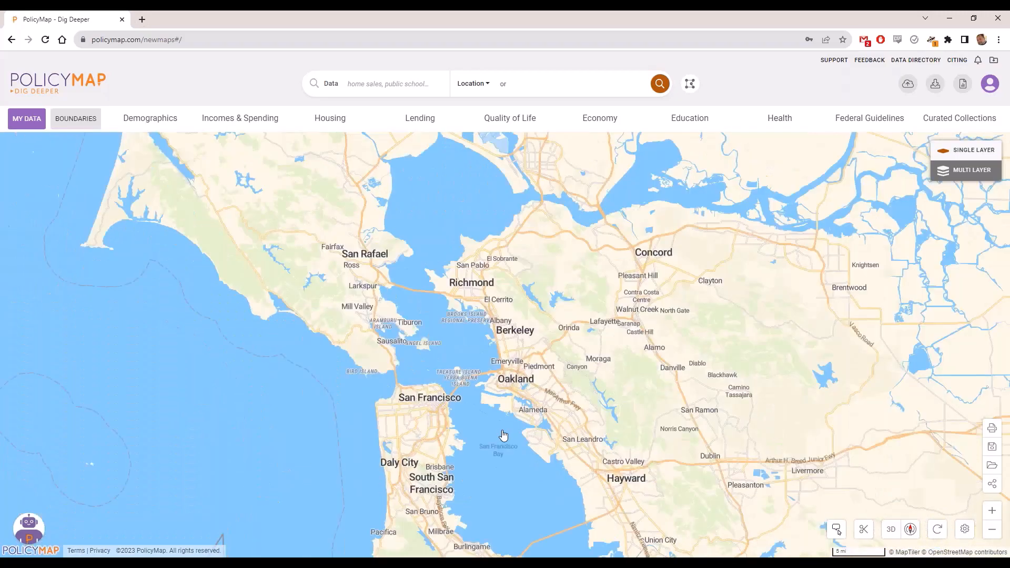
scroll(550, 410, "down", 3)
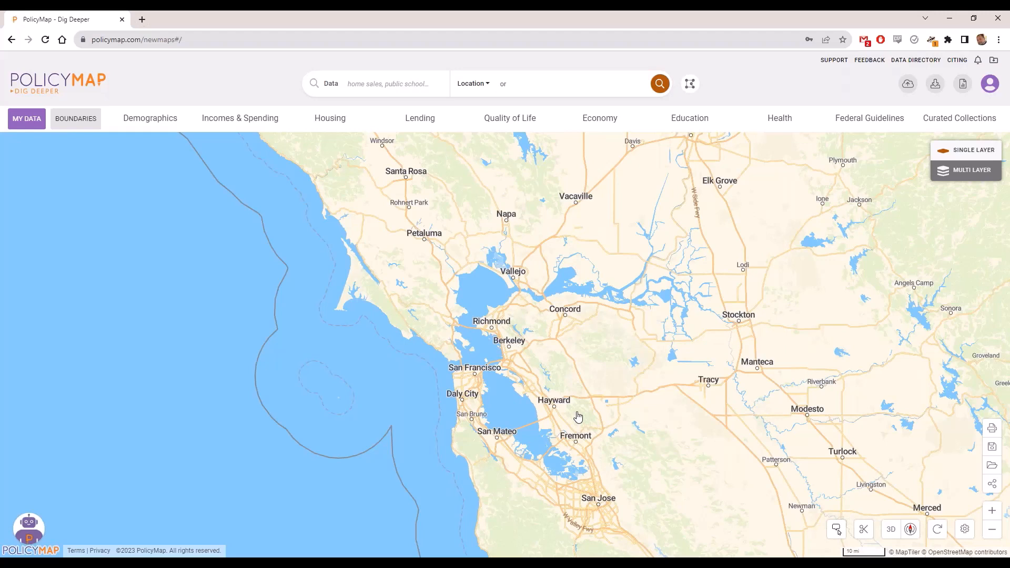
Add Retail-Based Healthcare points from the Health Facility Locations data and check them around the Bay Area.
left_click(774, 118)
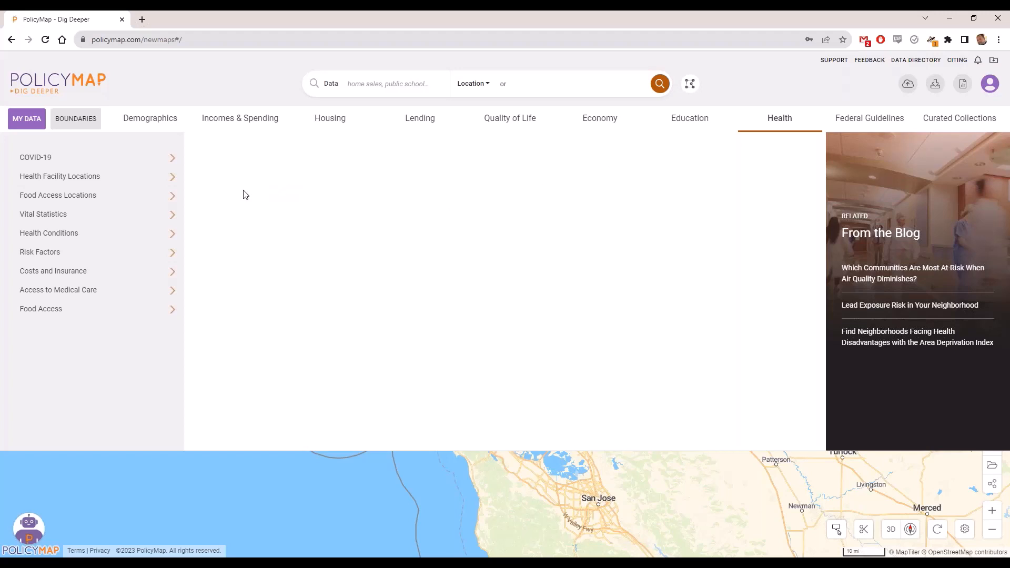
left_click(121, 183)
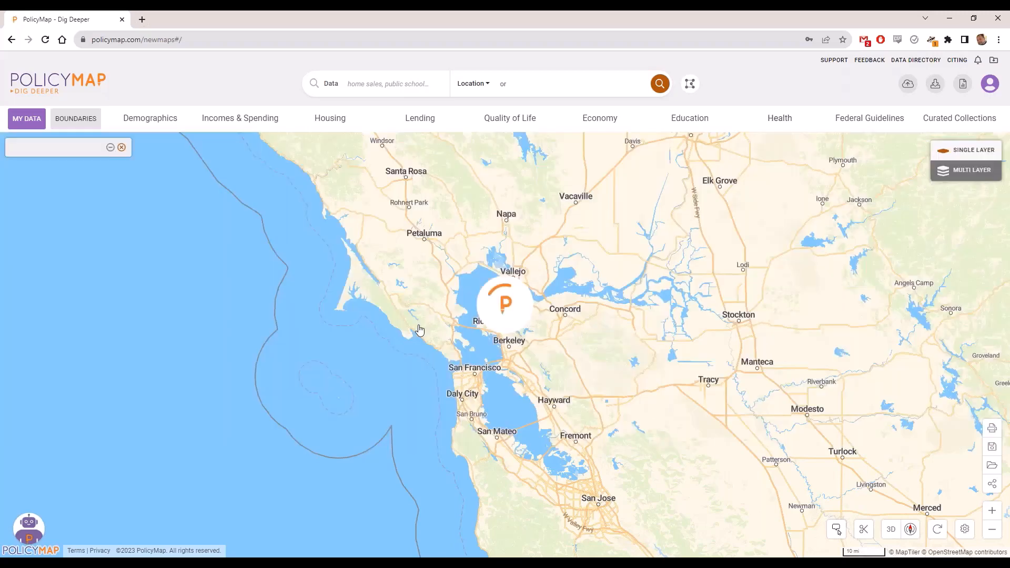
left_click(260, 246)
scroll(492, 364, "up", 5)
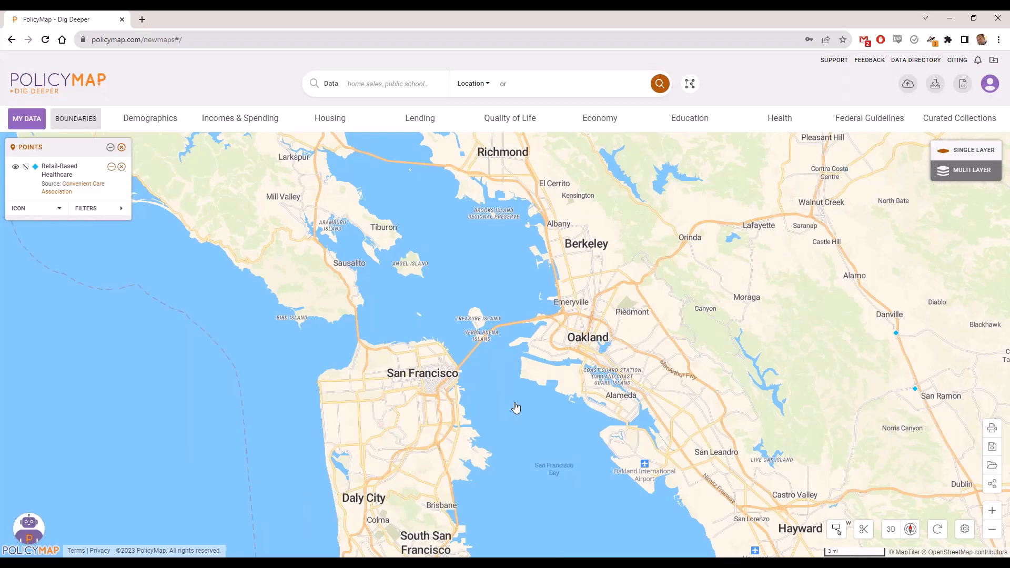
scroll(516, 408, "down", 1)
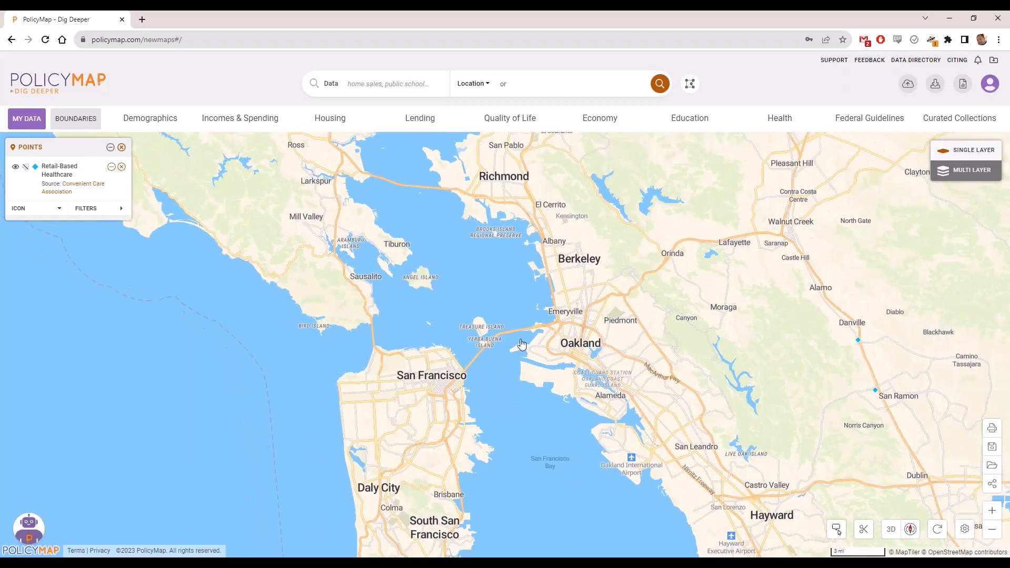
Go to Pennsylvania by searching the location "pa", then clear the state's boundary selection.
left_click(526, 84)
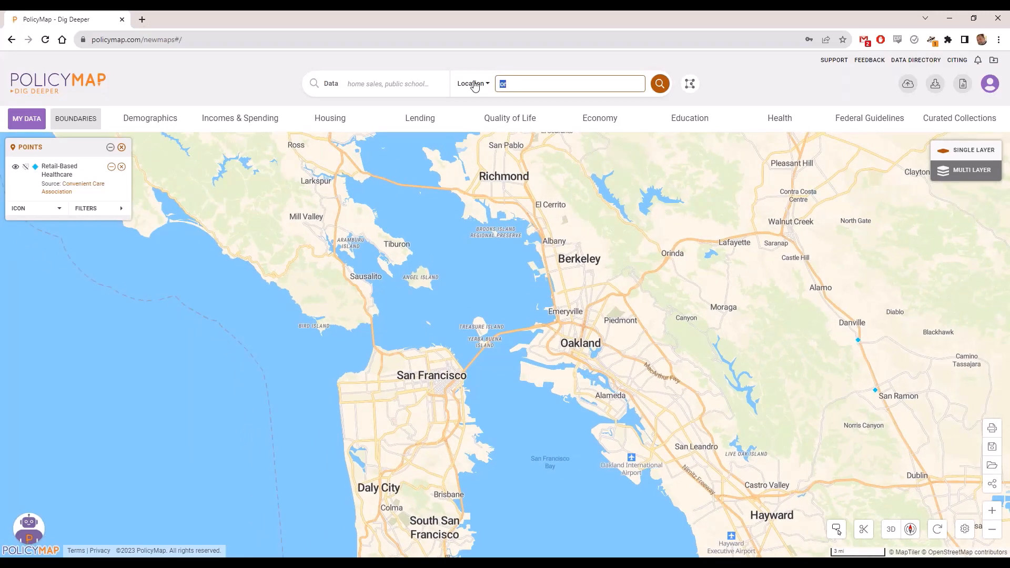
type("pa")
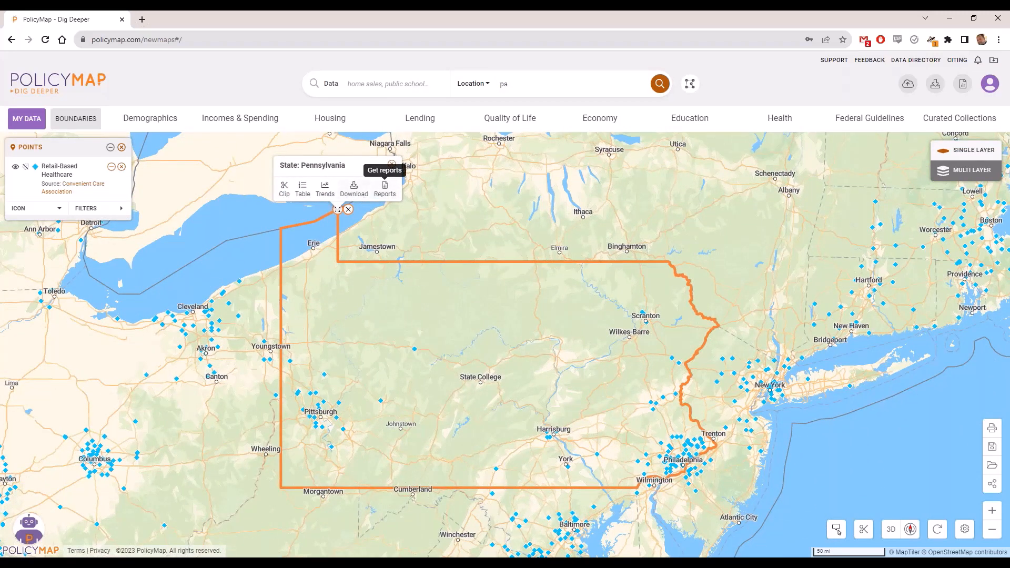
left_click(348, 211)
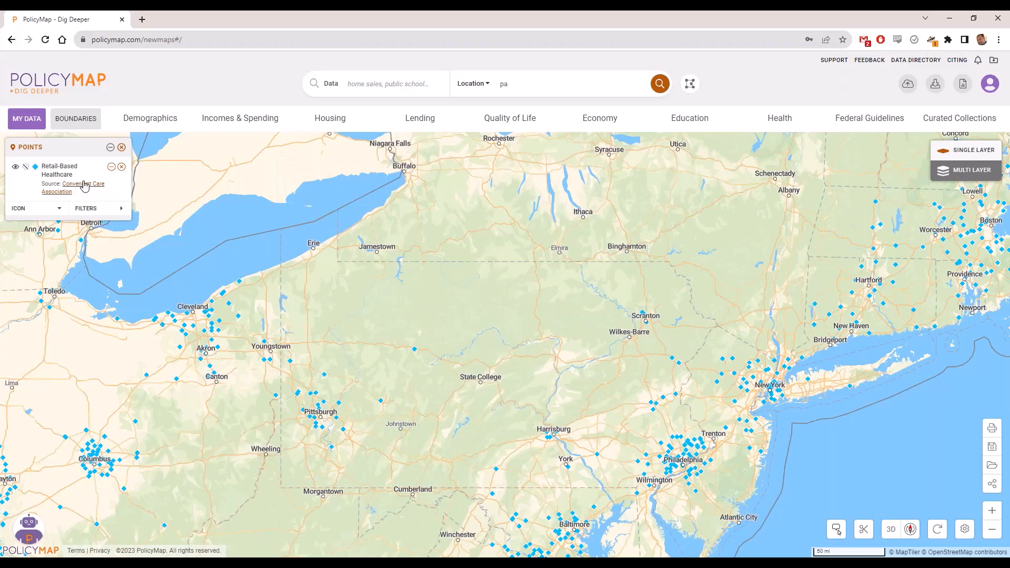
Replace the Retail-Based Healthcare points with the adult population Asthma layer from Chronic Conditions under Health Conditions.
left_click(121, 147)
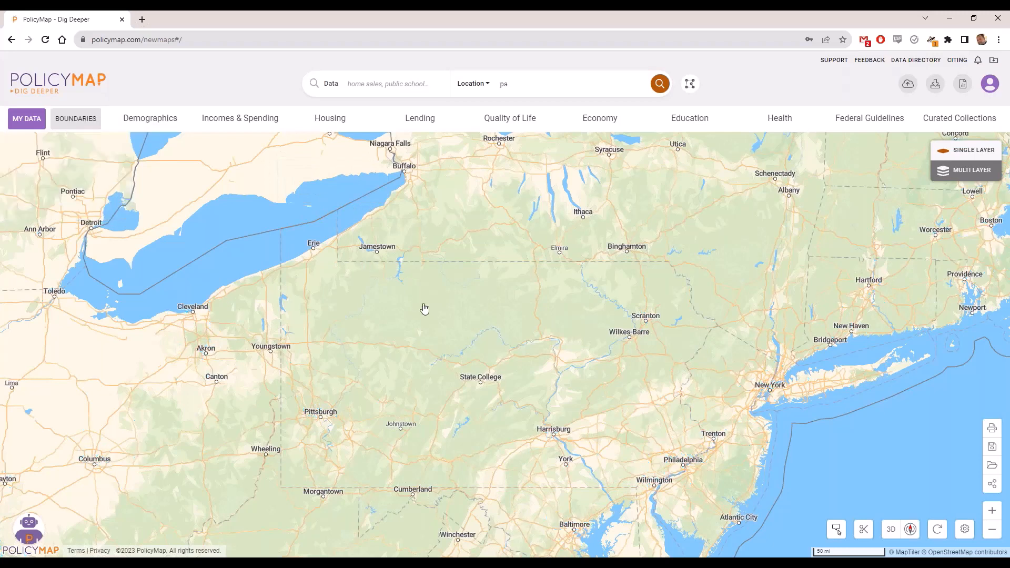
left_click(768, 118)
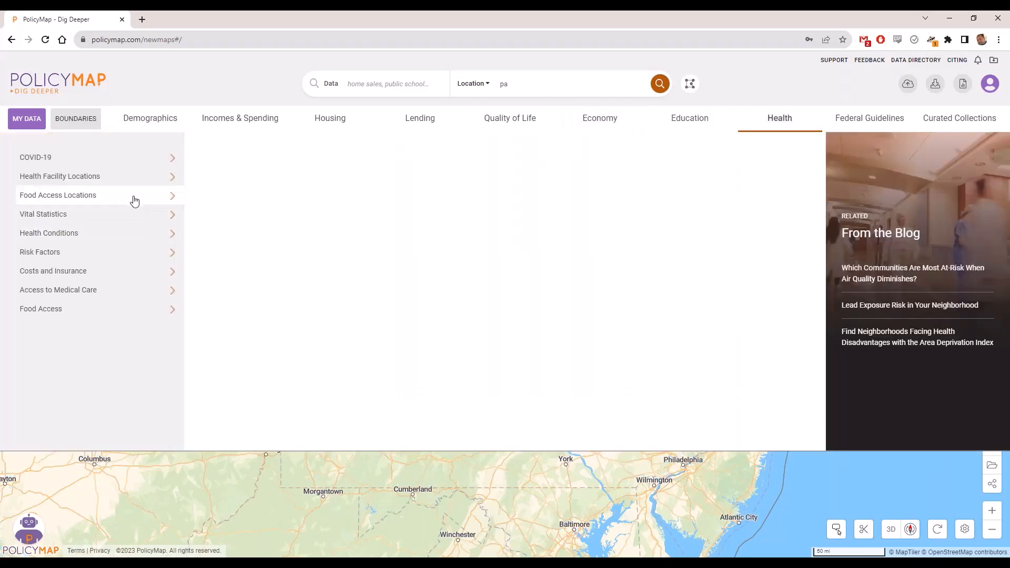
mouse_move(134, 201)
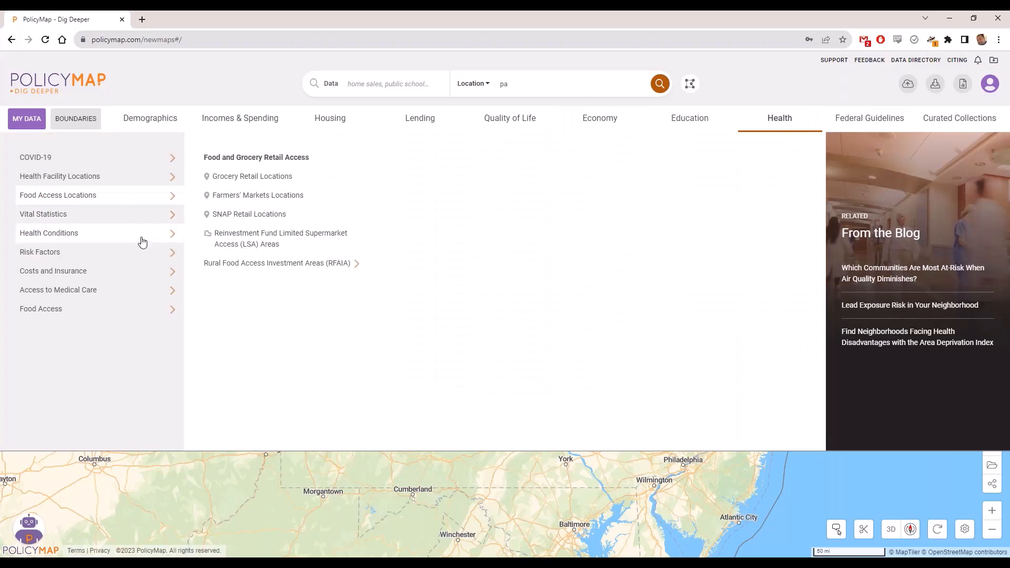
mouse_move(141, 239)
mouse_move(281, 179)
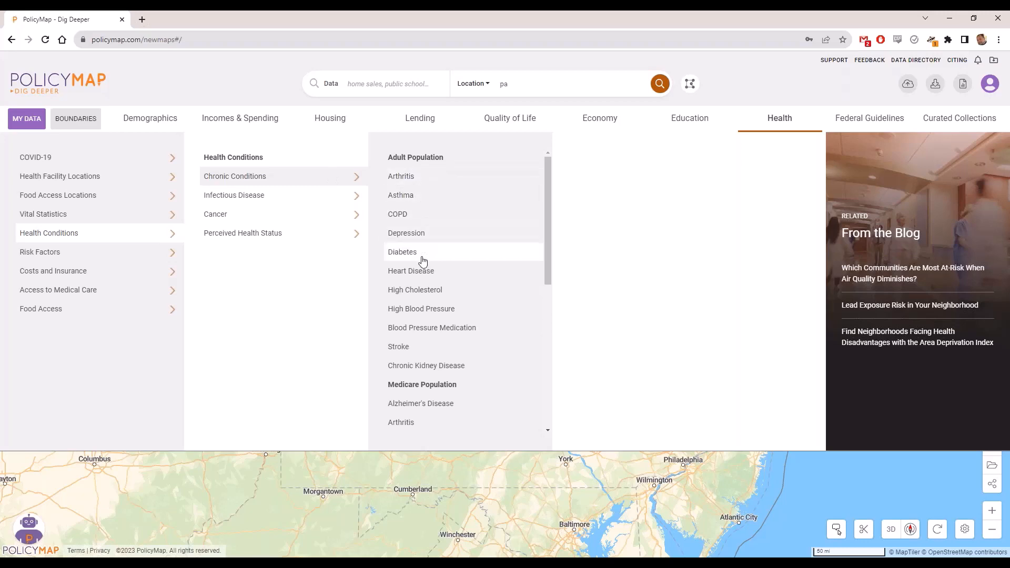
left_click(408, 197)
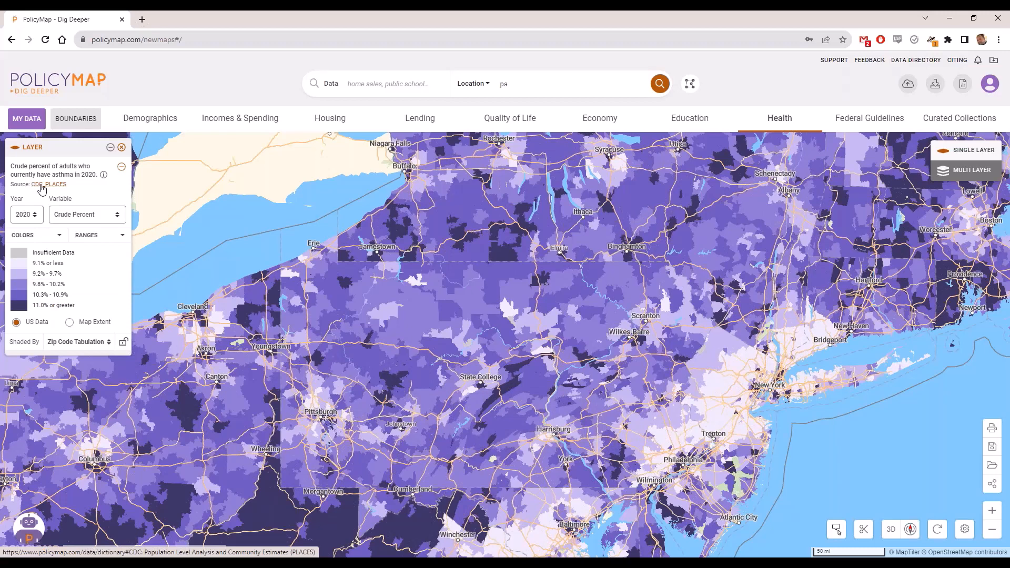
Read the asthma layer's description and its CDC_PLACES source entry in the data dictionary, closing both.
left_click(104, 176)
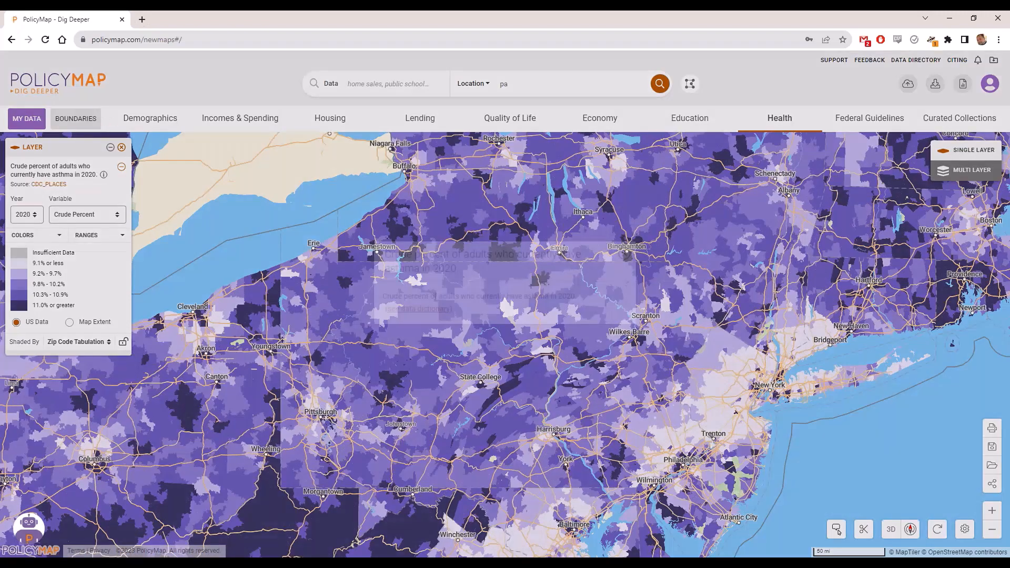
left_click(623, 272)
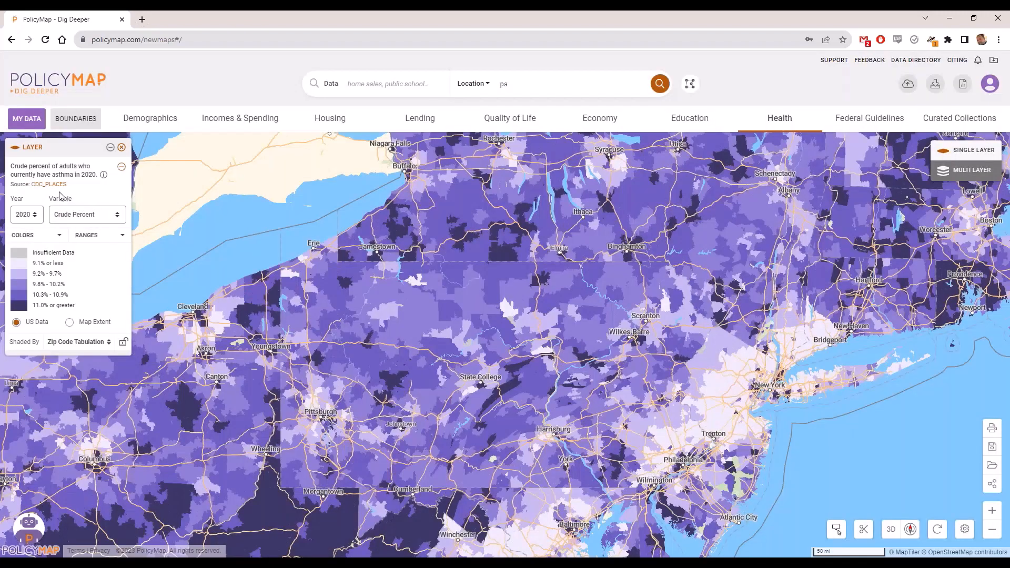
left_click(52, 184)
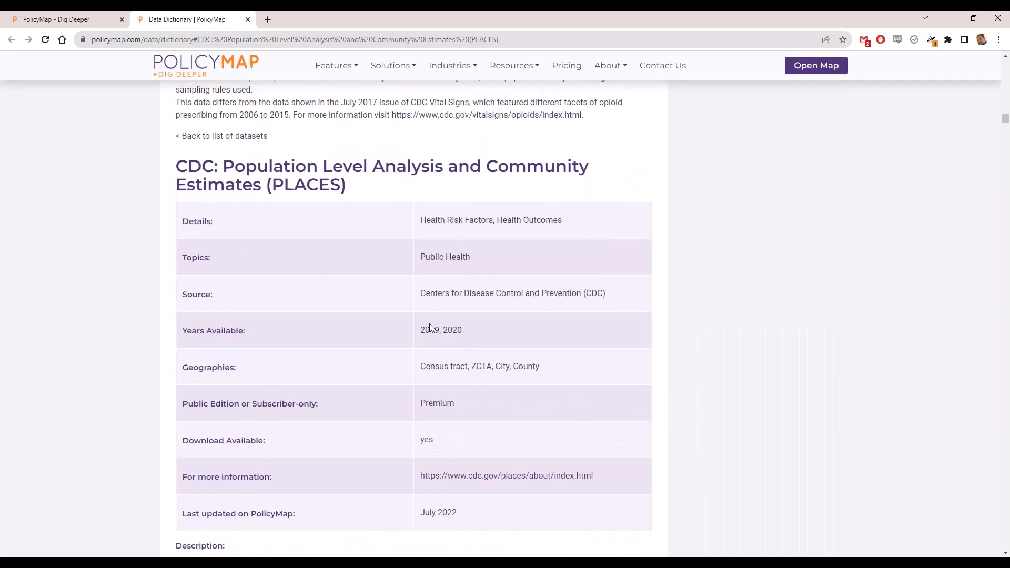
left_click(247, 19)
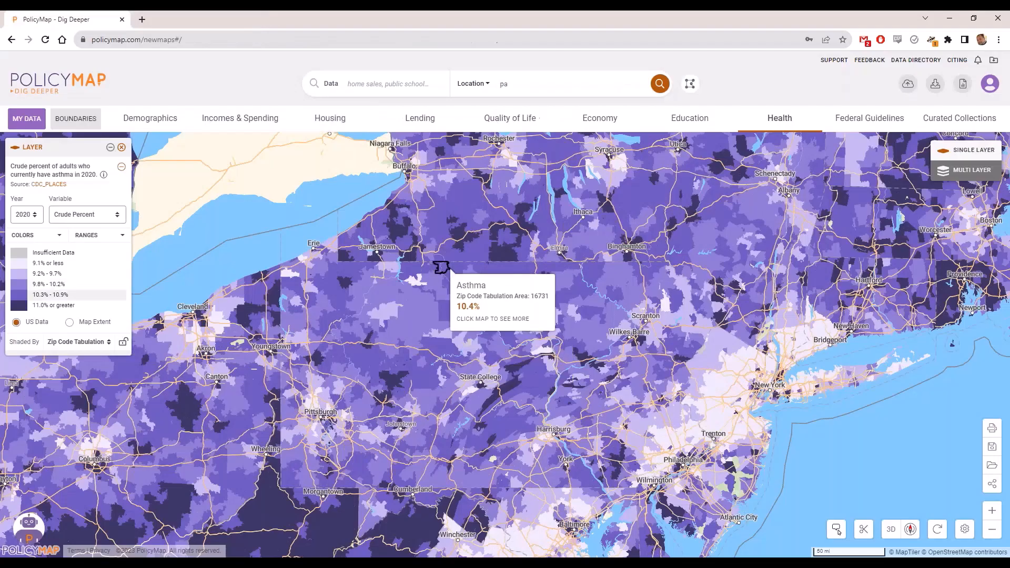
Map the Mental Health layer of Poor Health Days from Perceived Health Status under Health Conditions.
left_click(774, 120)
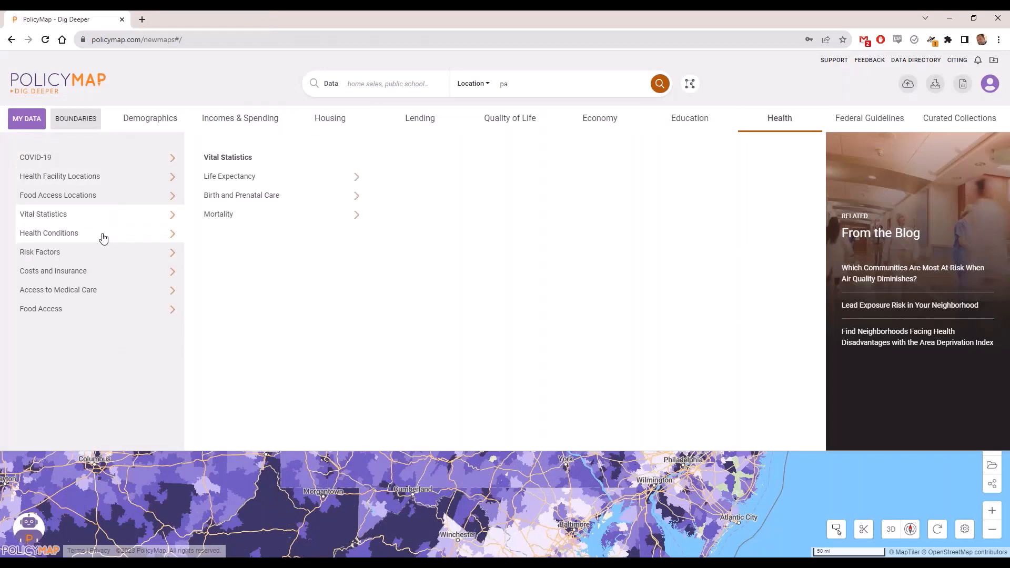
mouse_move(100, 235)
mouse_move(331, 185)
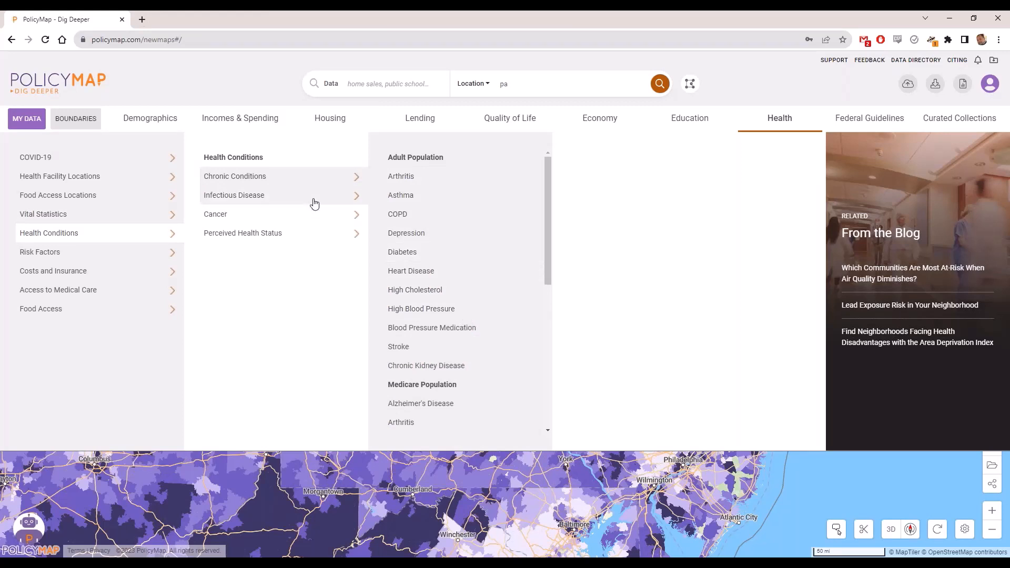
mouse_move(307, 198)
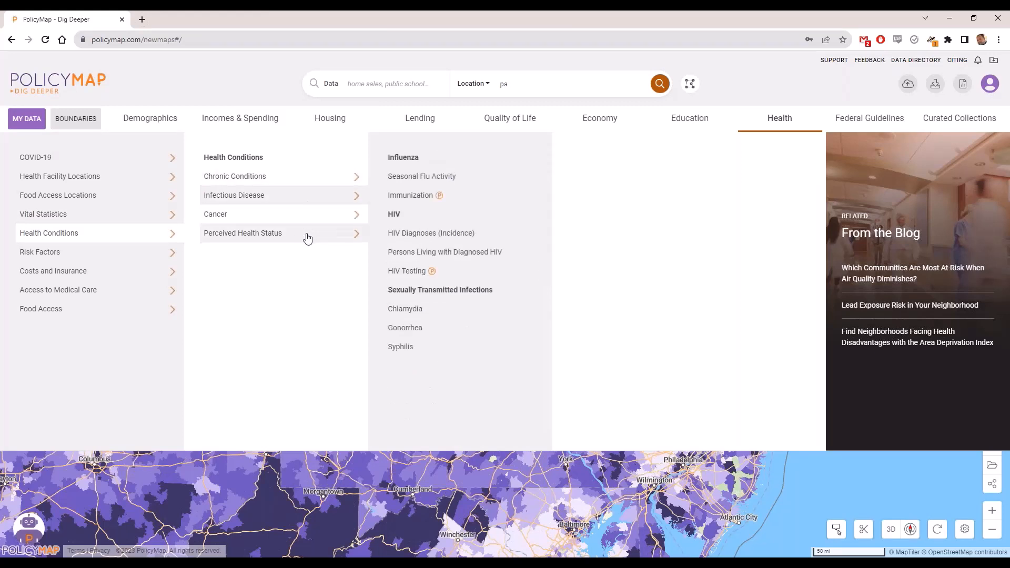
mouse_move(308, 239)
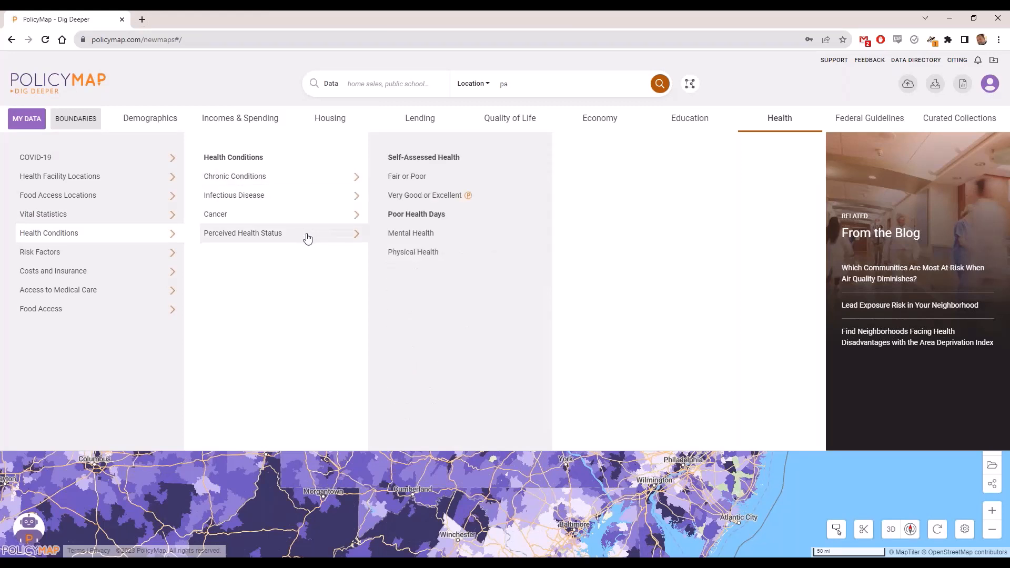
left_click(430, 240)
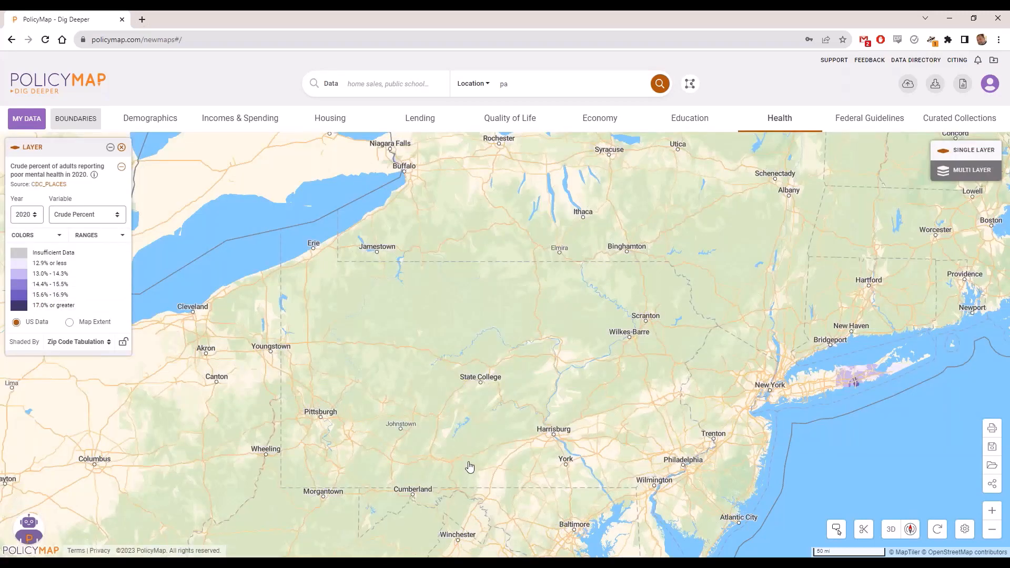
Read the poor mental health layer's description, then remove the layer from the map.
left_click(93, 175)
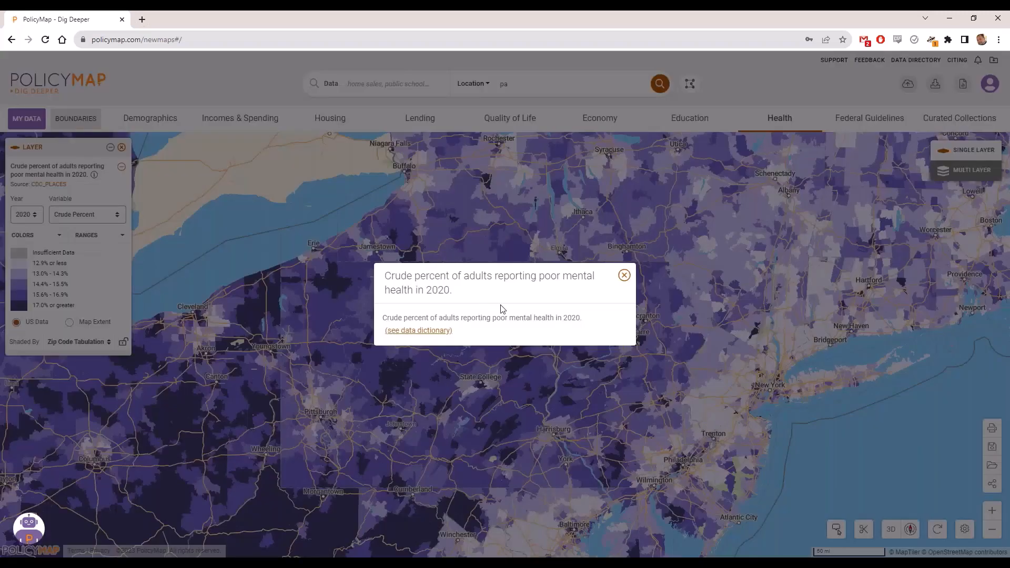
left_click(624, 275)
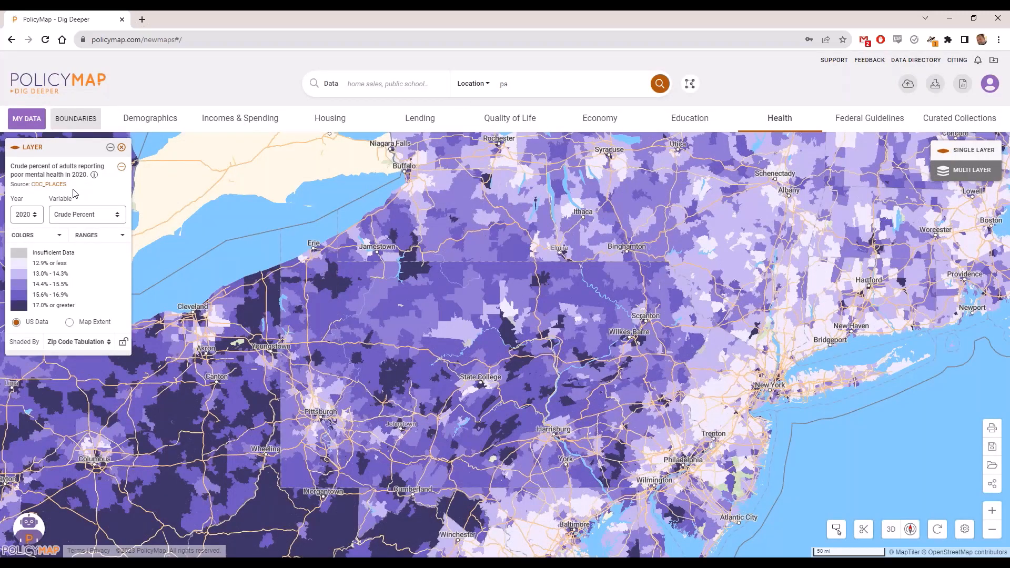
left_click(121, 147)
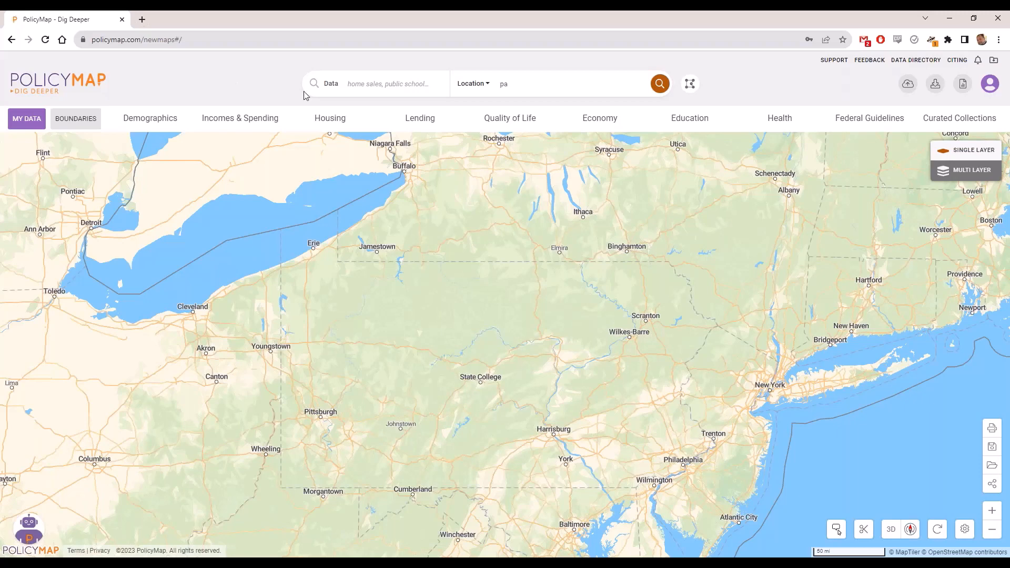
left_click(340, 118)
left_click(427, 122)
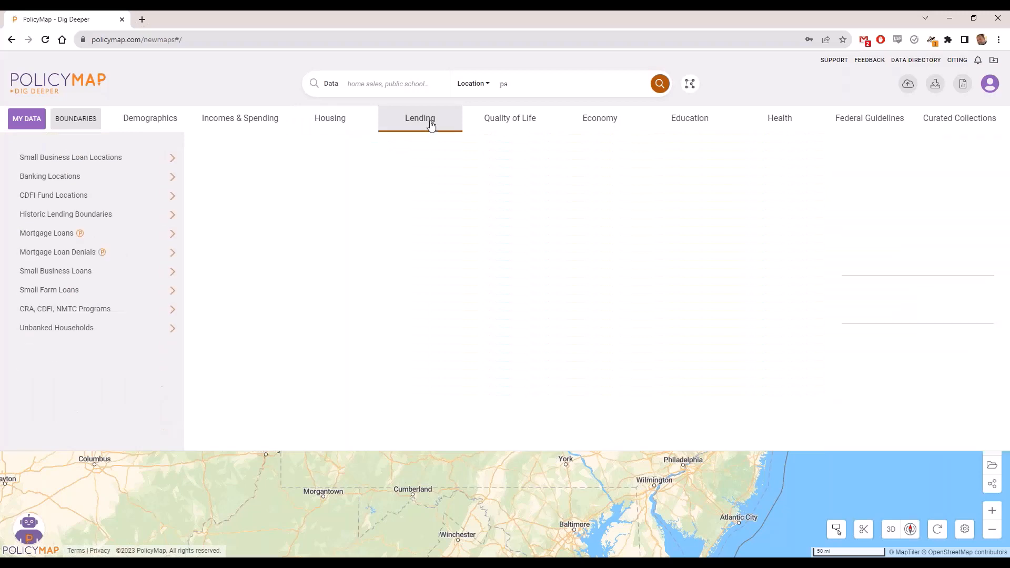
left_click(394, 84)
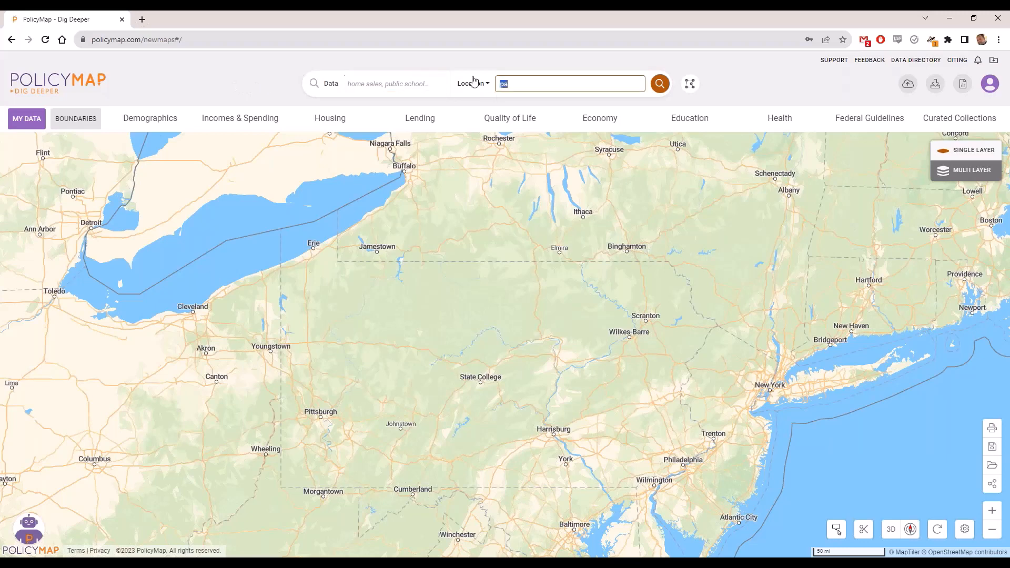
left_click(500, 85)
Search the available data for "insurance".
left_click(396, 85)
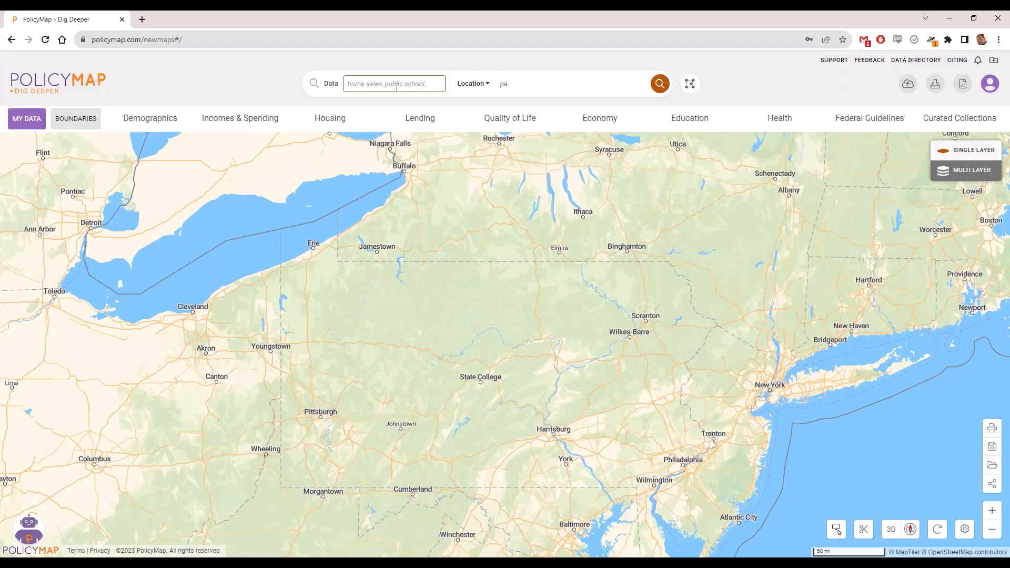
type("insurance")
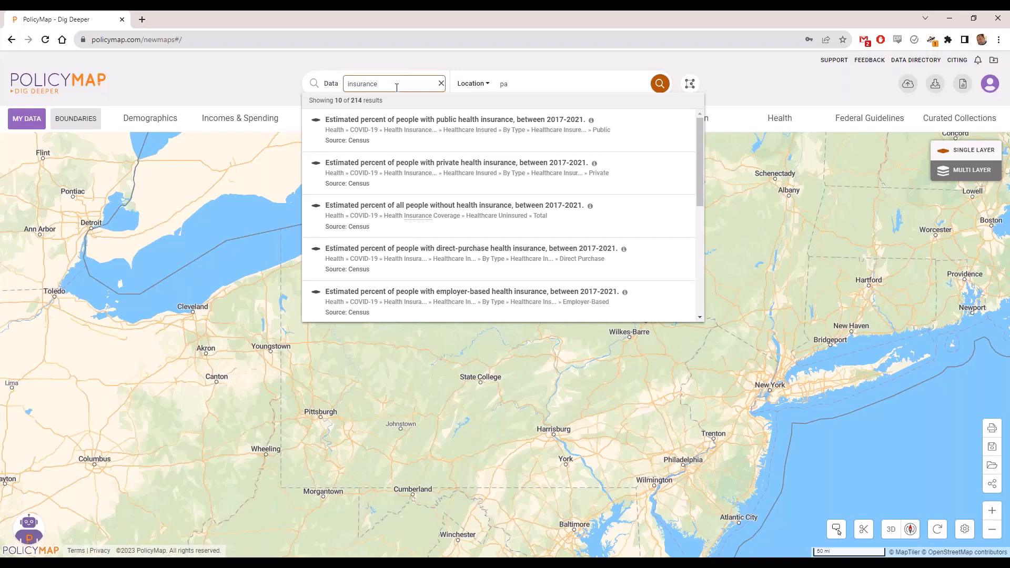
Replace the insurance data search with "home sal" to look up home sales indicators.
key("BackSpace")
key("BackSpace")
key("BackSpace")
key("BackSpace")
key("BackSpace")
key("BackSpace")
key("BackSpace")
key("BackSpace")
type("home sal")
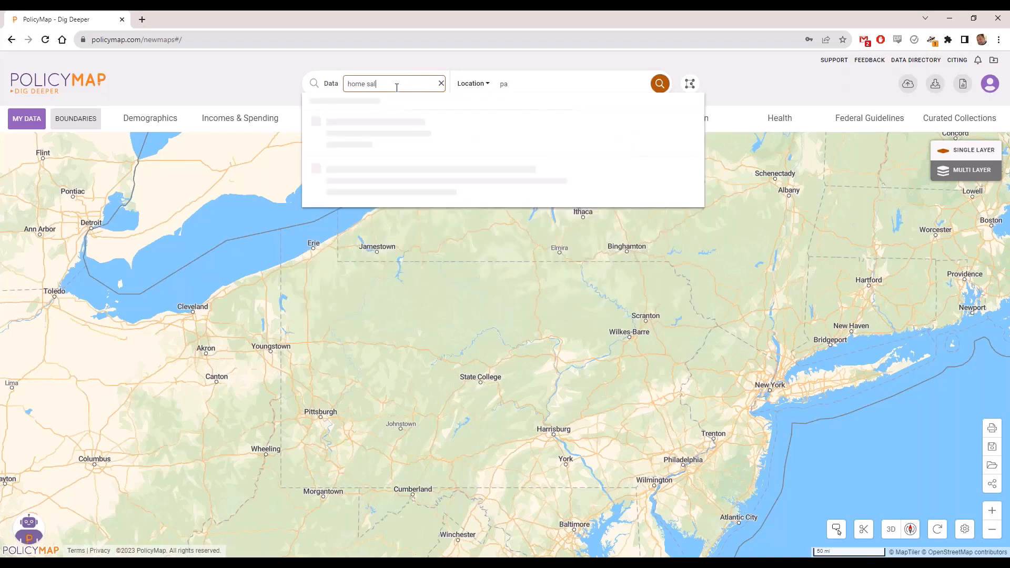
type("e")
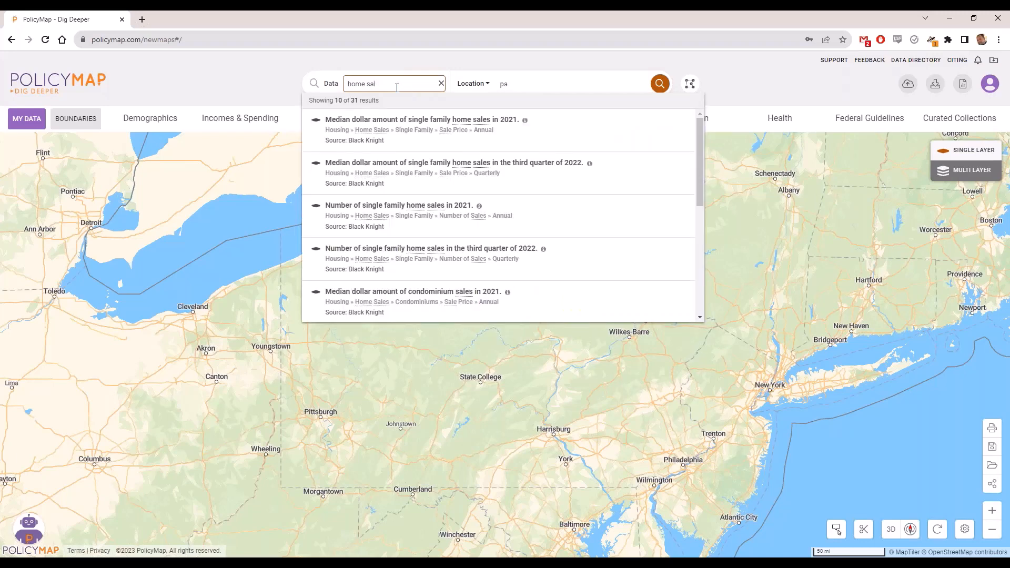
Replace the home sales data search with "car a", then clear the search text.
key("BackSpace")
key("BackSpace")
key("BackSpace")
key("BackSpace")
key("BackSpace")
key("BackSpace")
key("BackSpace")
key("BackSpace")
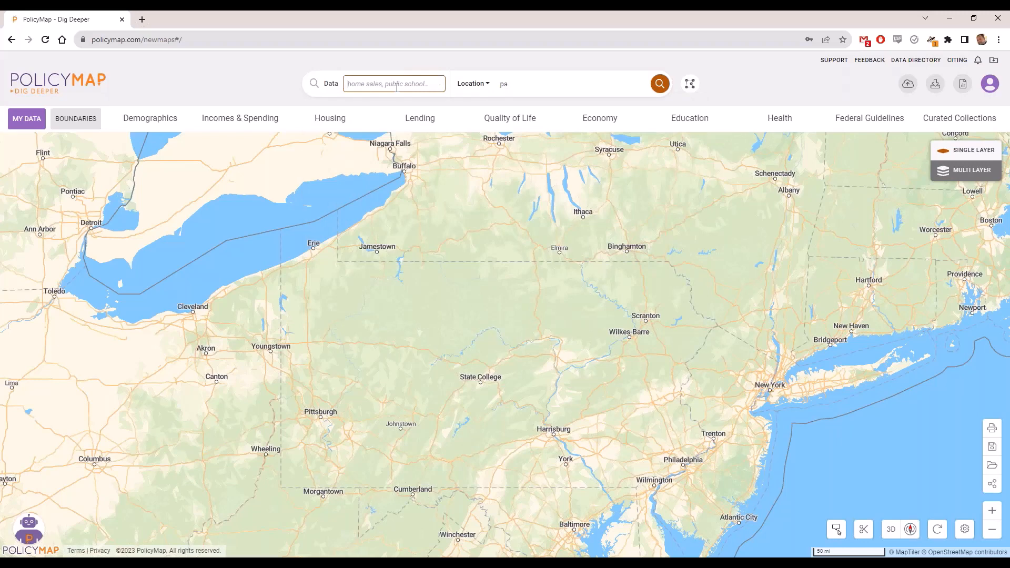
type("car a")
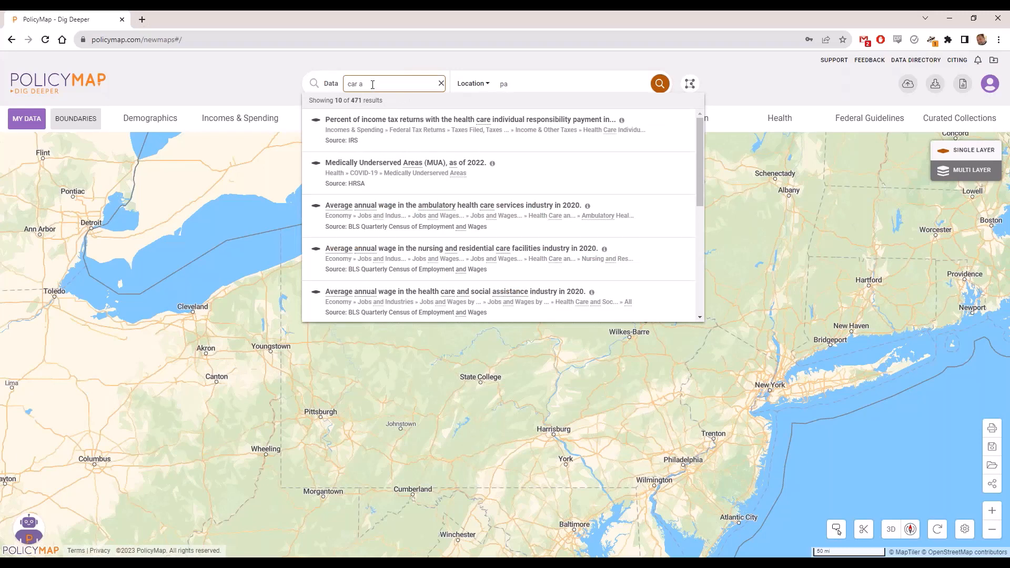
key("ctrl+a")
key("BackSpace")
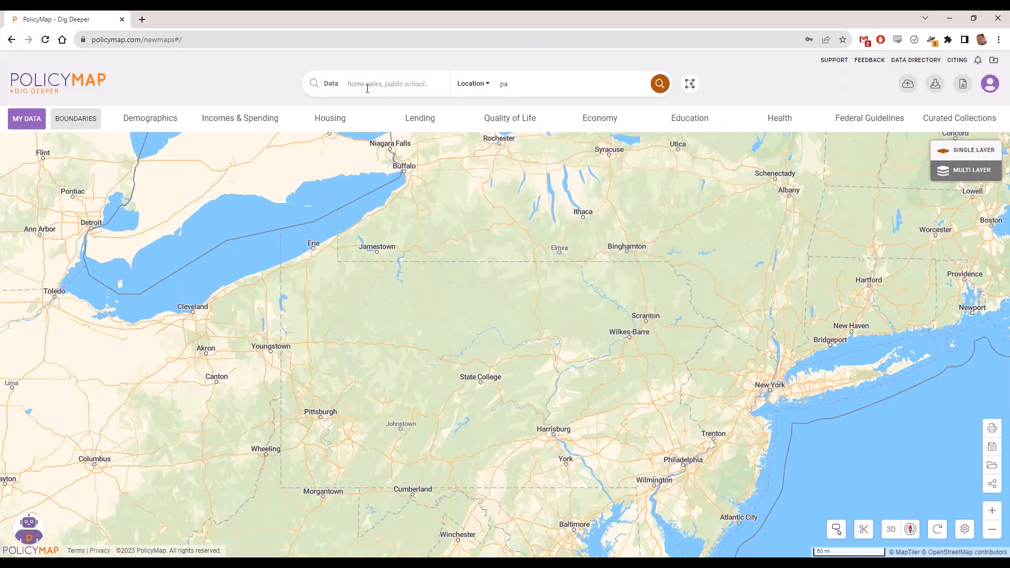
Search the data for "insurance" and map the estimated percent of all people without health insurance, 2017-2021, across Pennsylvania.
left_click(365, 85)
type("insurance")
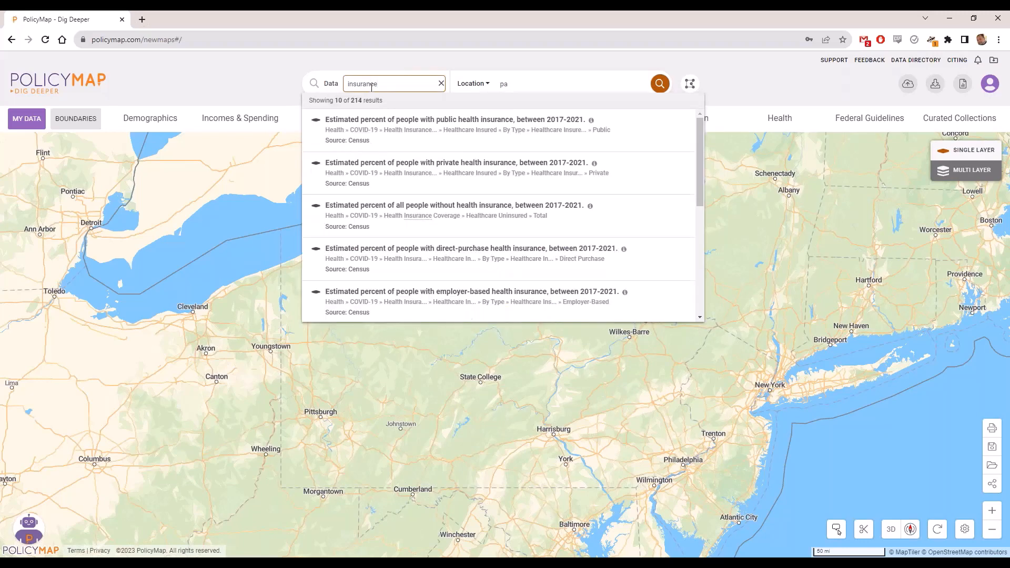
left_click(455, 220)
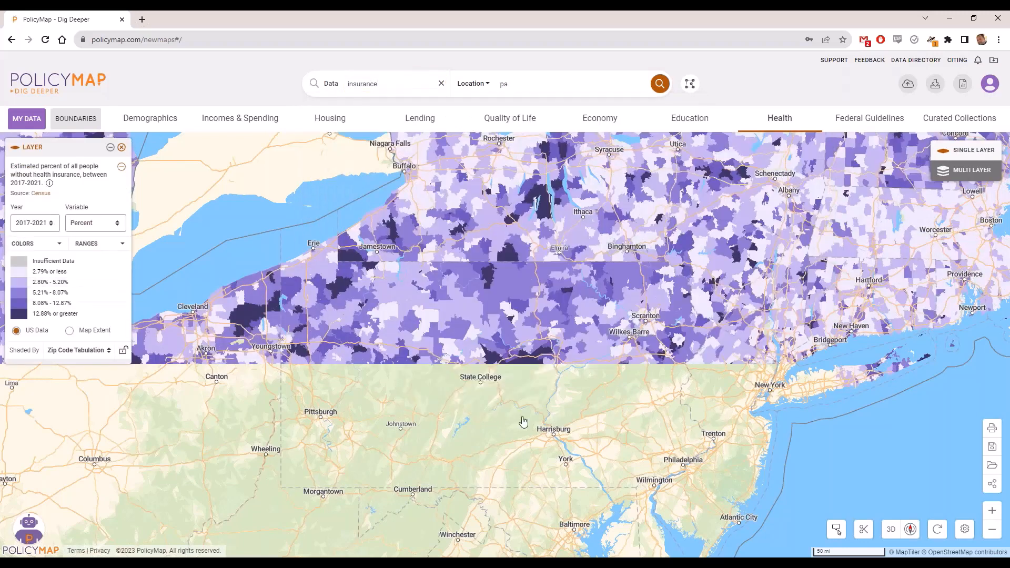
scroll(555, 428, "up", 1)
scroll(555, 428, "up", 1)
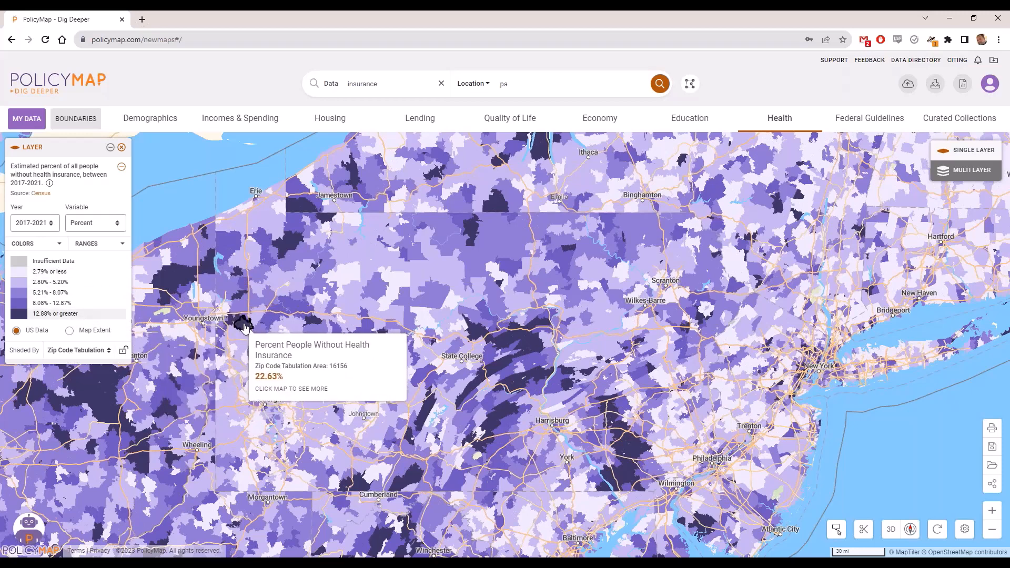
Show the uninsured layer by the Number variable, then return it to Percent.
left_click(82, 223)
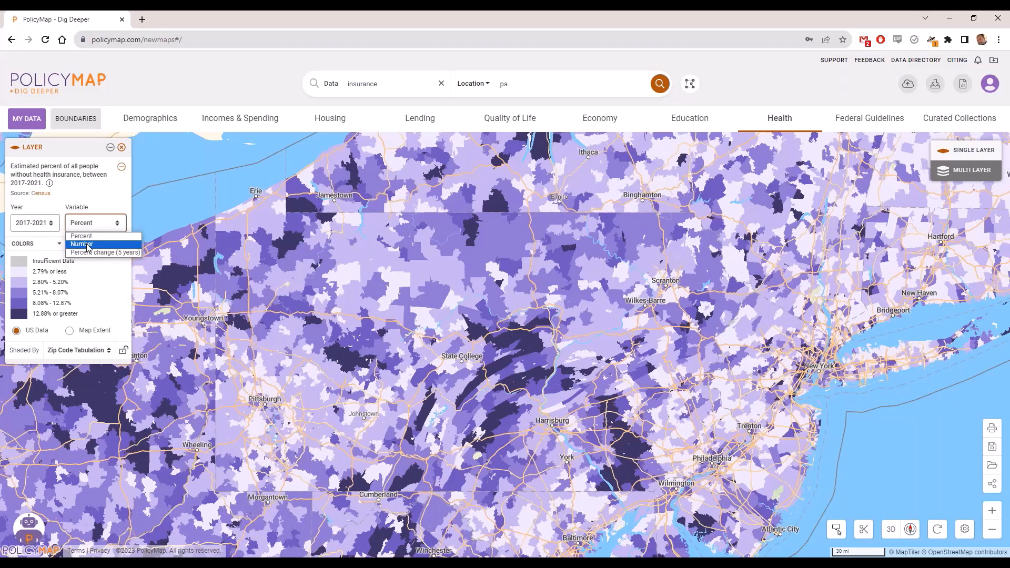
left_click(82, 244)
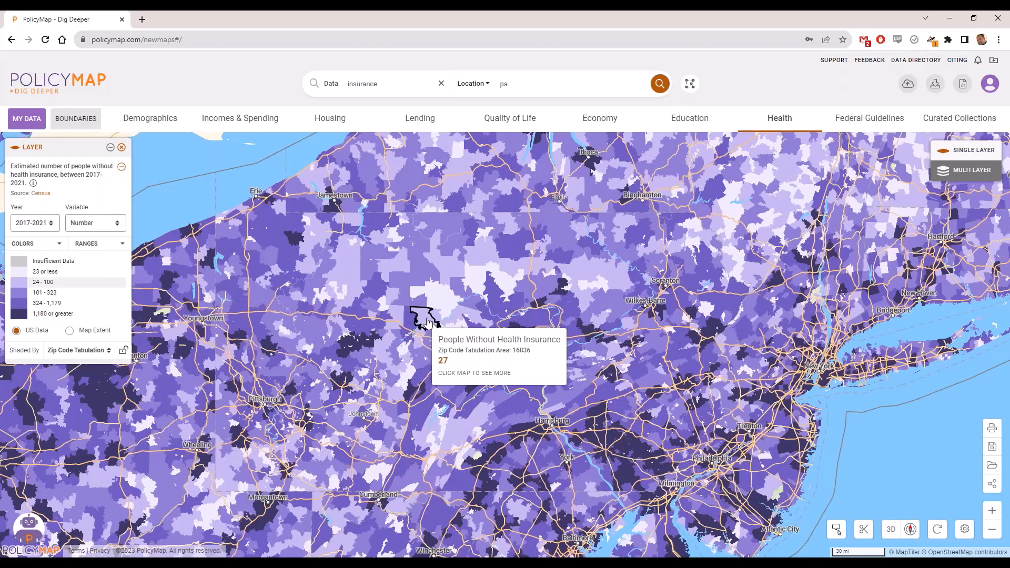
left_click(89, 224)
left_click(79, 243)
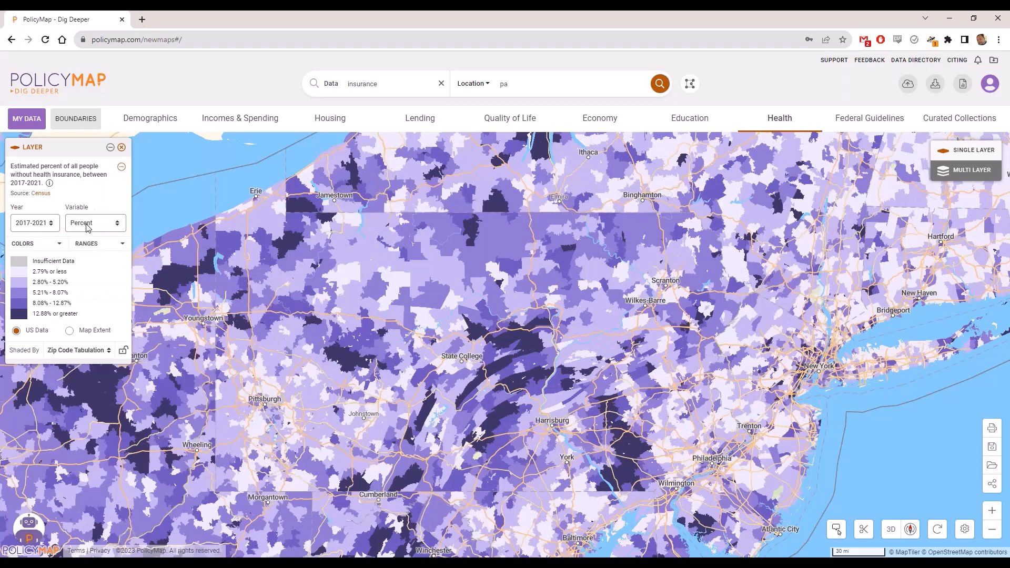
View the uninsured layer as Percent change (5 years), inspect an area's value on the map, then return to Percent.
left_click(88, 225)
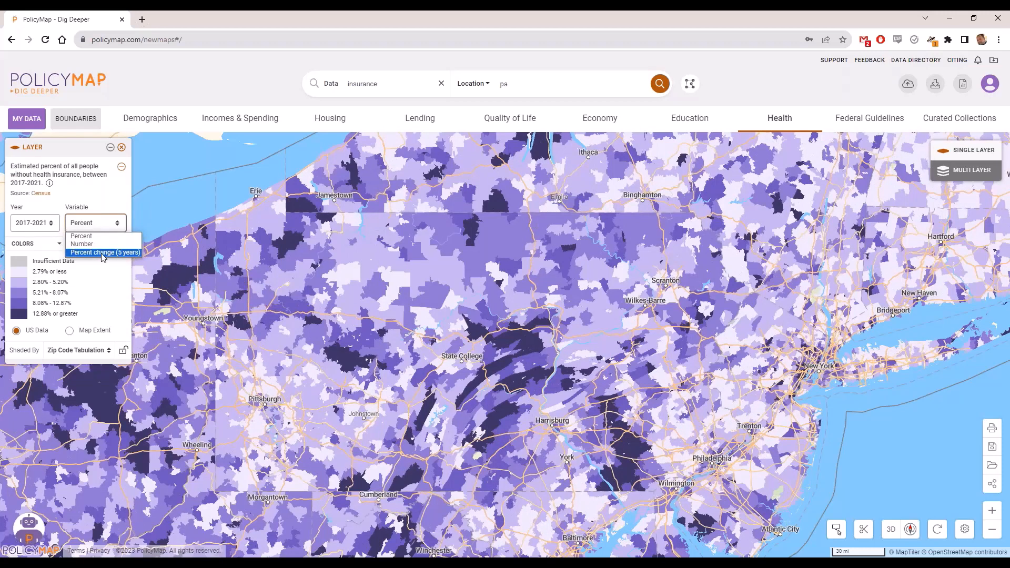
left_click(103, 253)
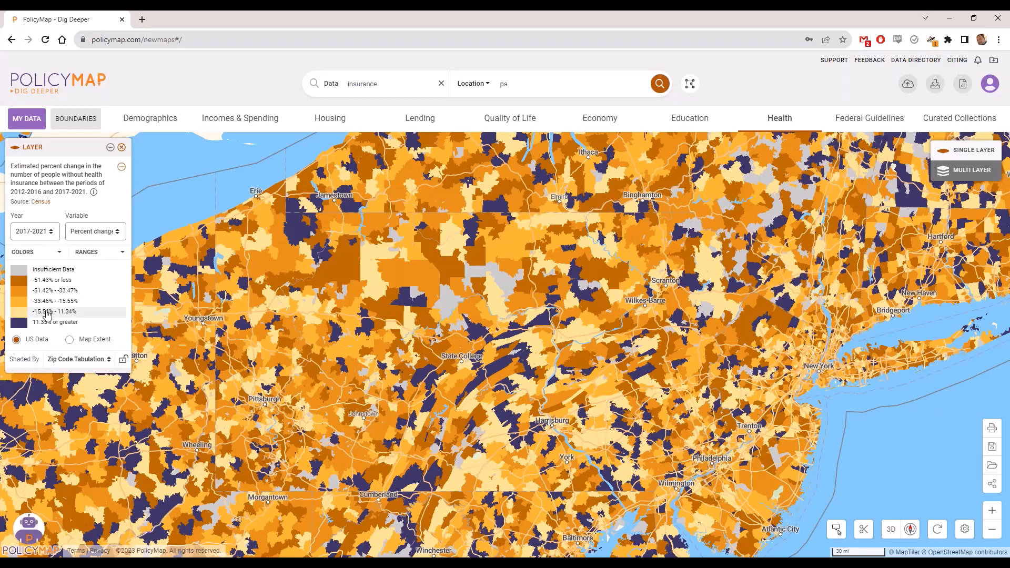
mouse_move(338, 290)
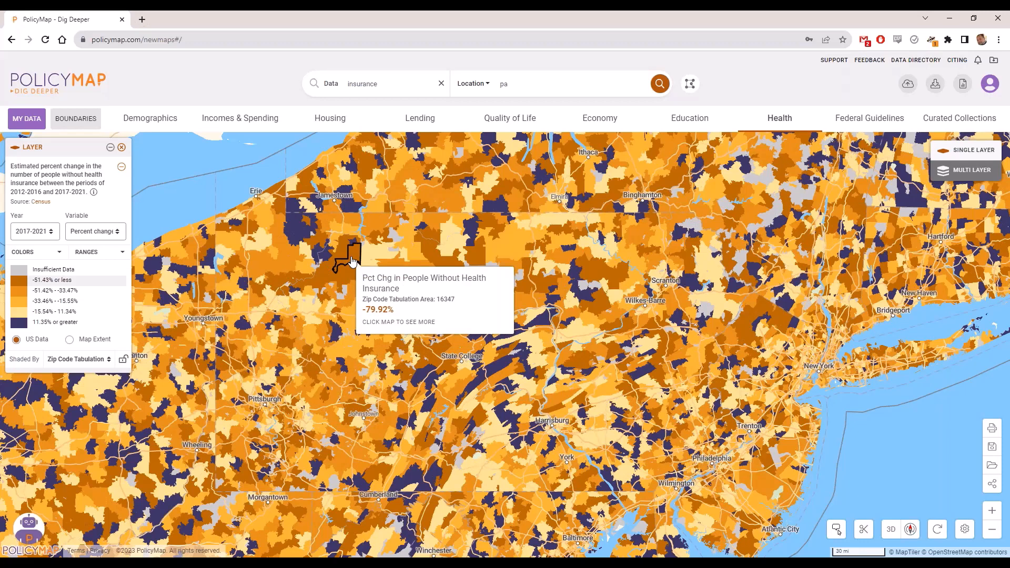
left_click(95, 232)
left_click(92, 243)
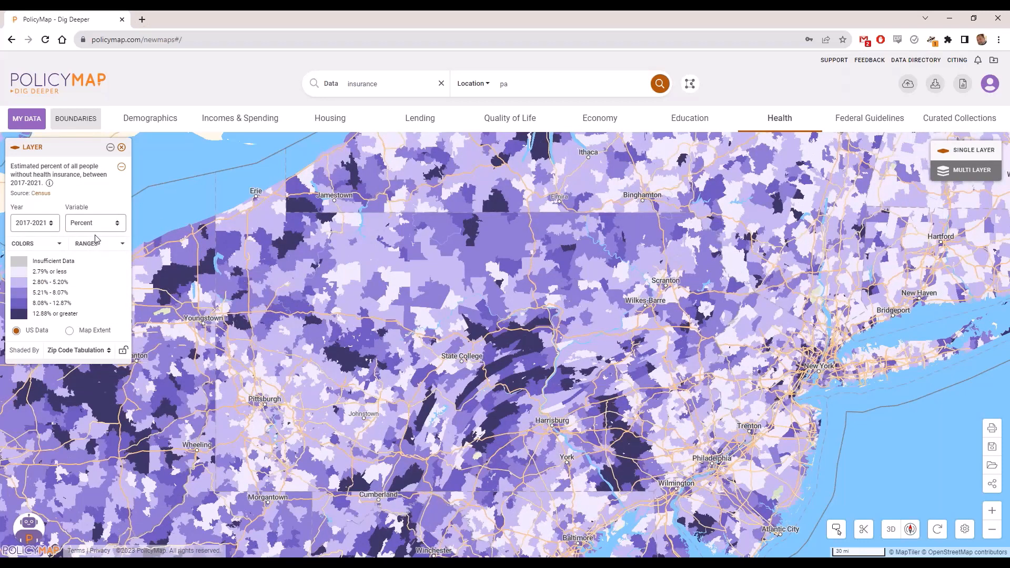
Isolate the 12.88% or greater range on the map, then the 2.79% or less range, and restore all ranges.
left_click(65, 314)
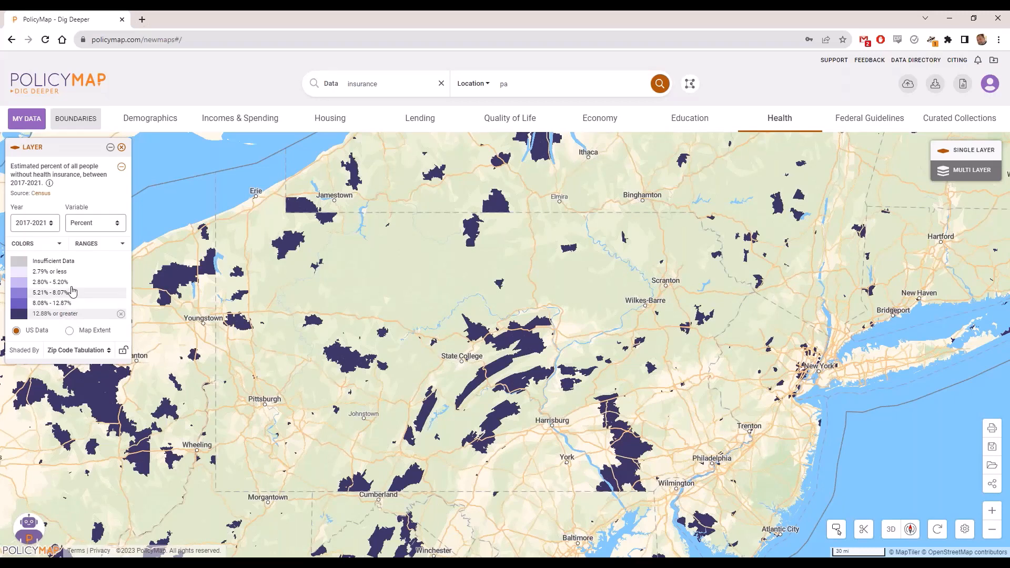
left_click(87, 313)
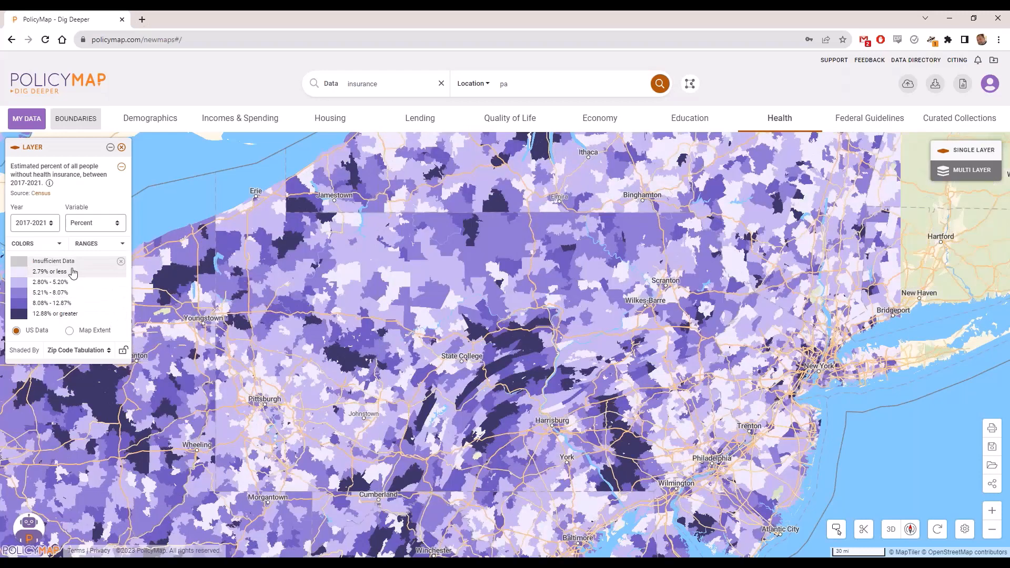
left_click(74, 273)
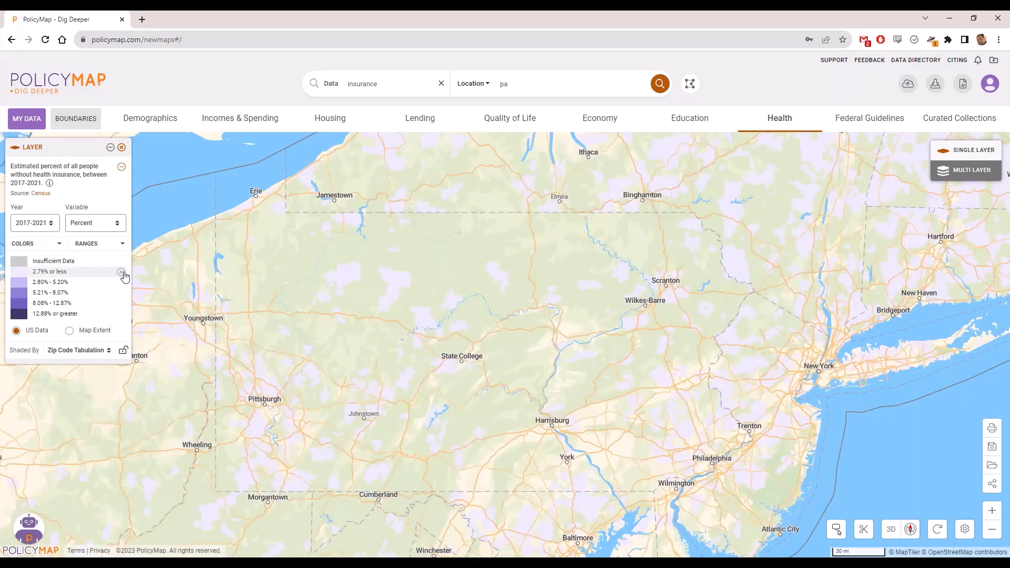
left_click(122, 273)
Divide the uninsured layer into 3 ranges with custom breaks at 15% and 30%.
left_click(92, 247)
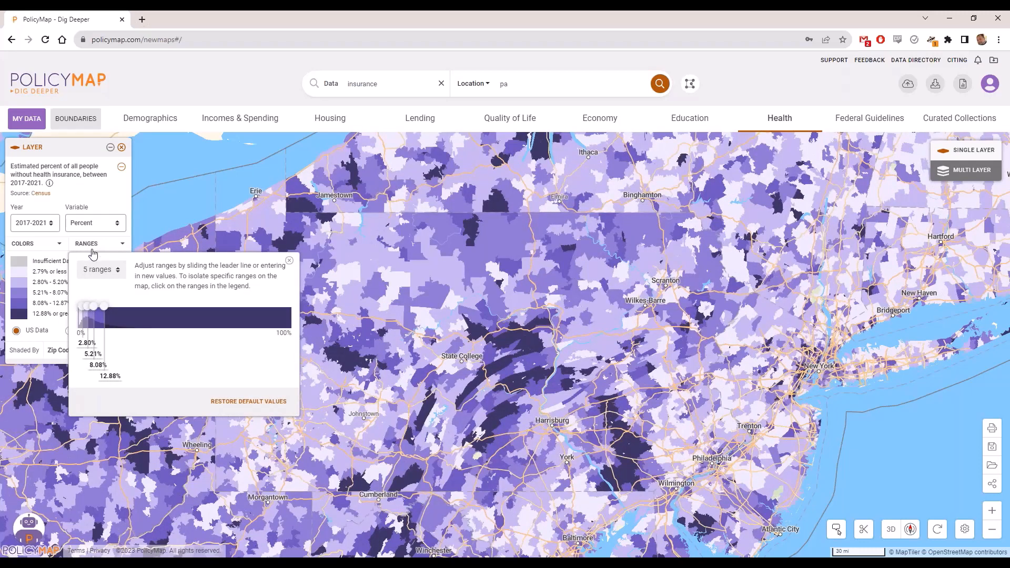
left_click(98, 270)
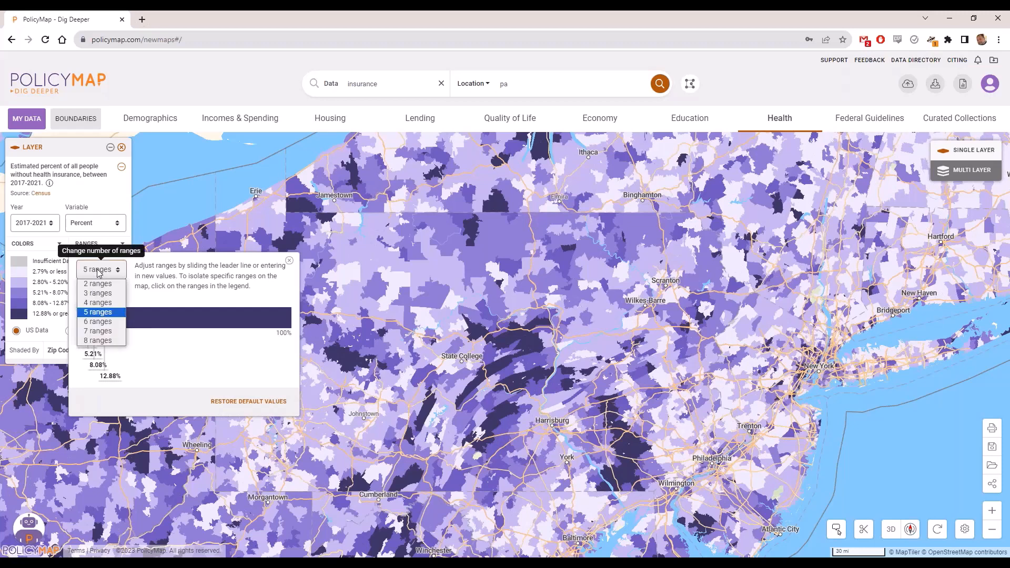
left_click(101, 293)
left_click(102, 355)
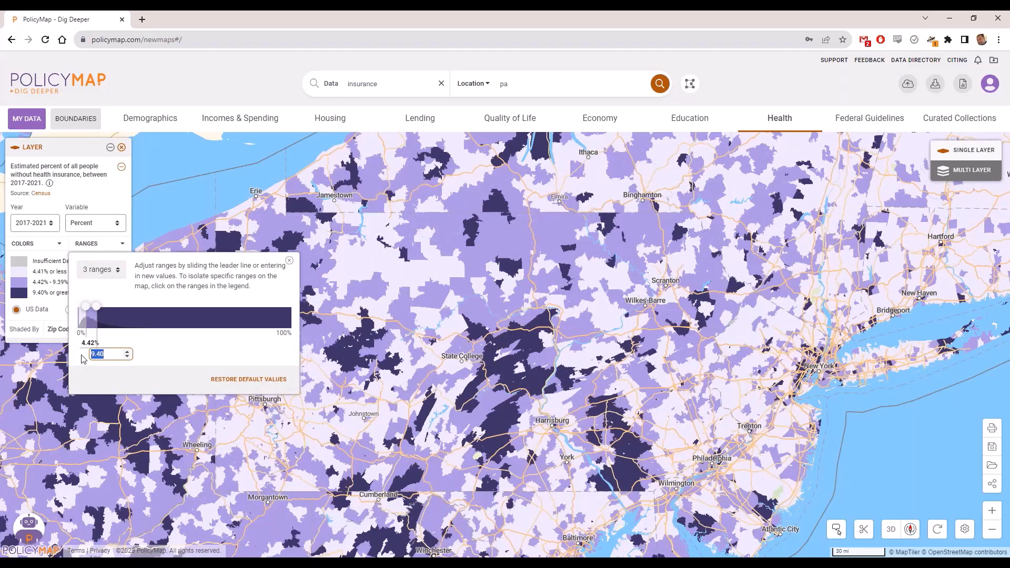
type("1")
type("0")
key("Return")
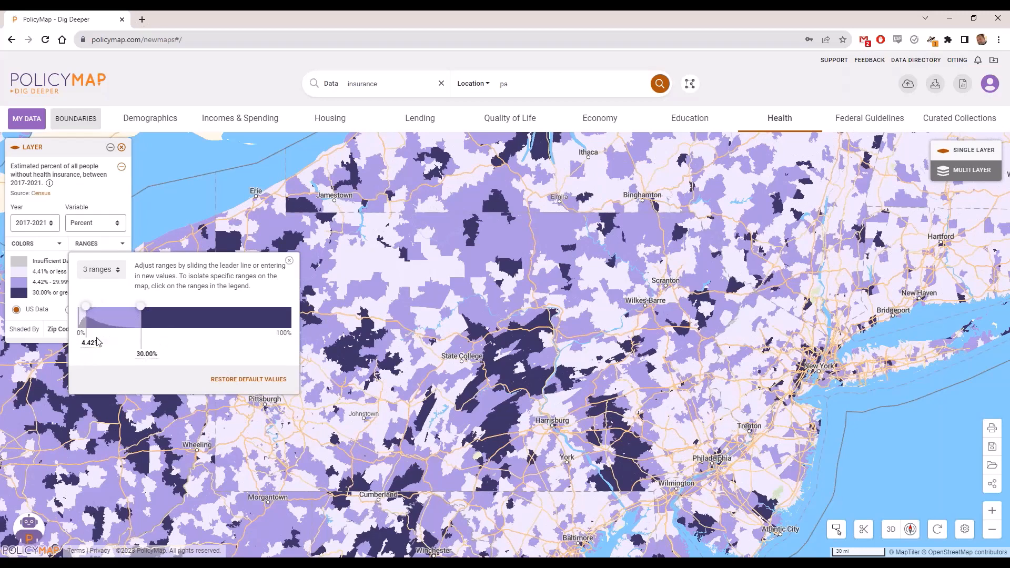
left_click(87, 342)
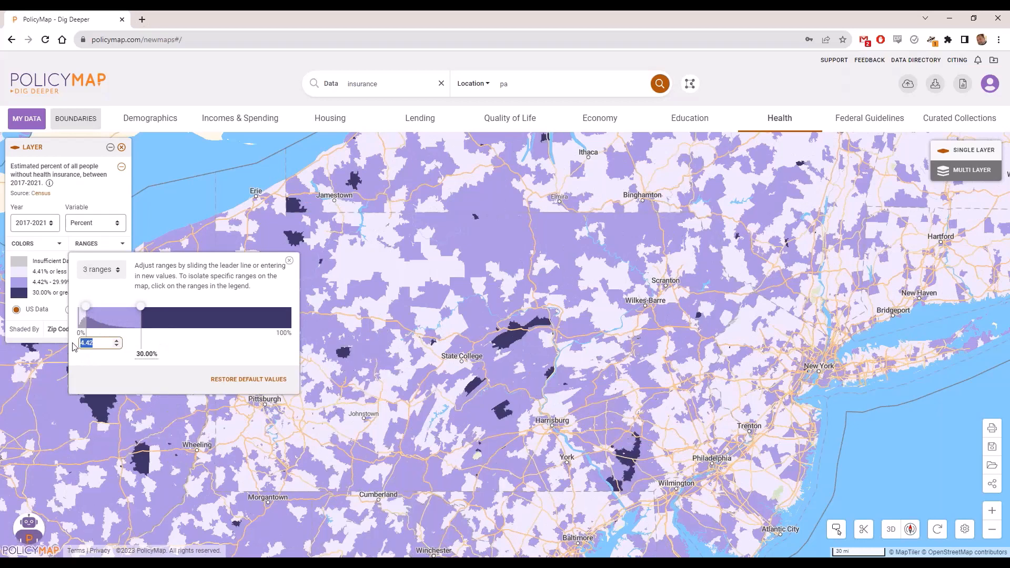
type("15")
key("Return")
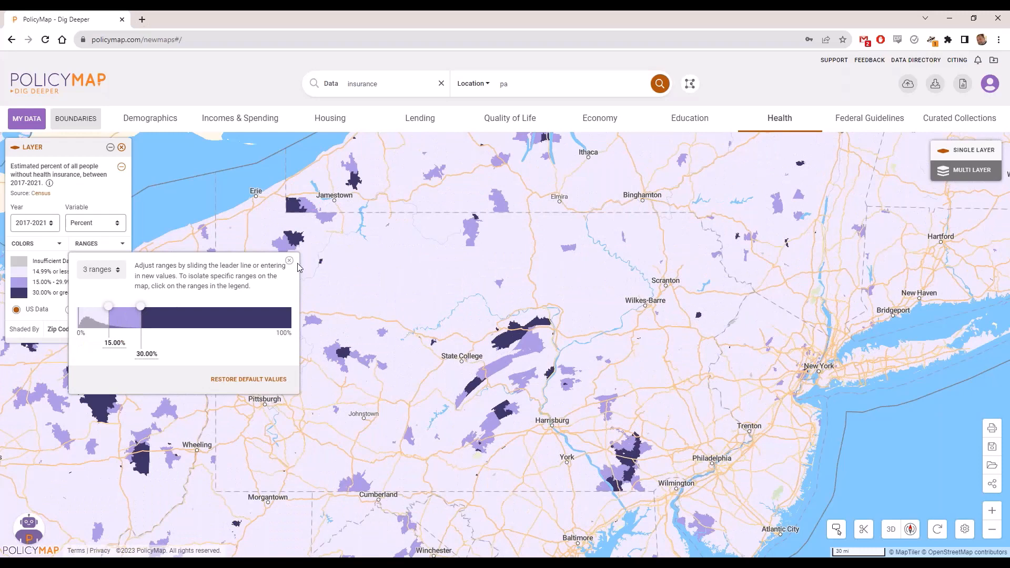
left_click(290, 262)
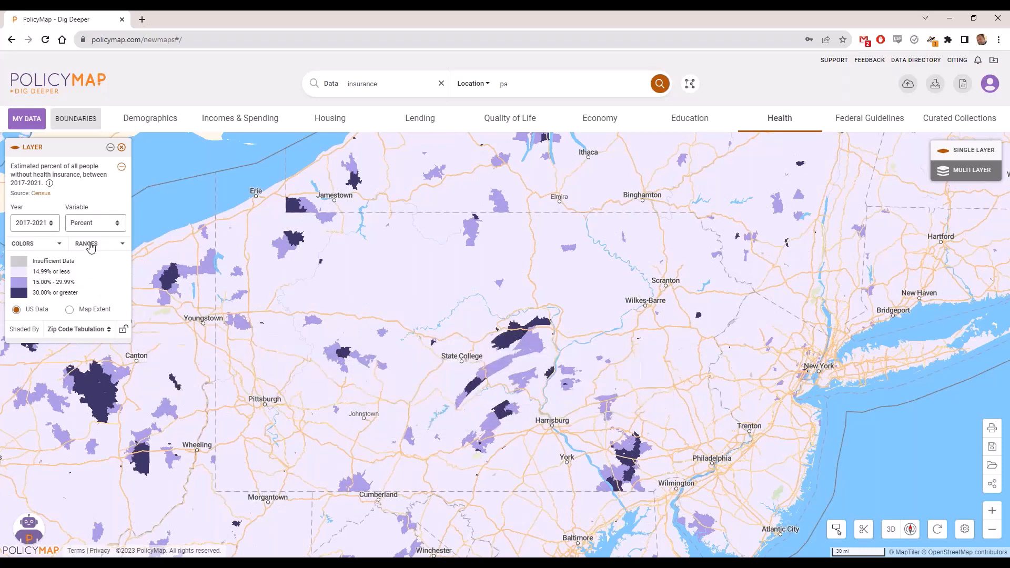
Create and save a custom color range of light, medium and dark green, then reapply the standard purple color range.
left_click(24, 243)
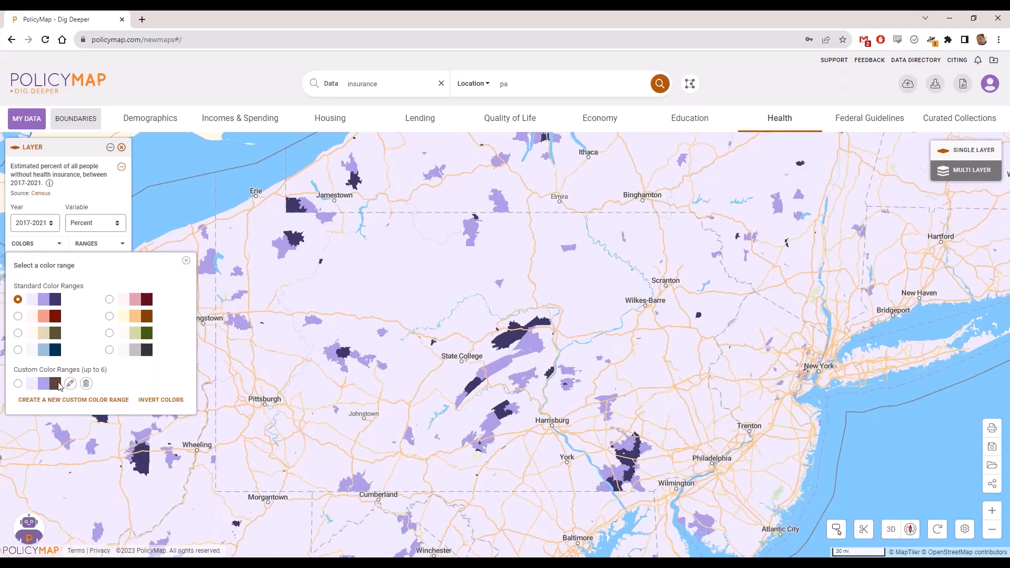
left_click(55, 400)
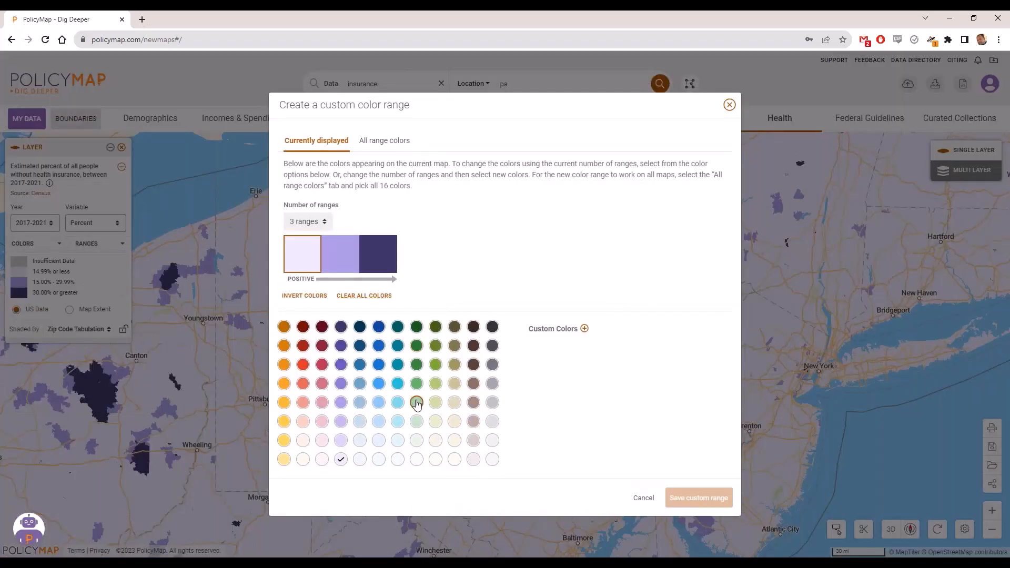
left_click(416, 422)
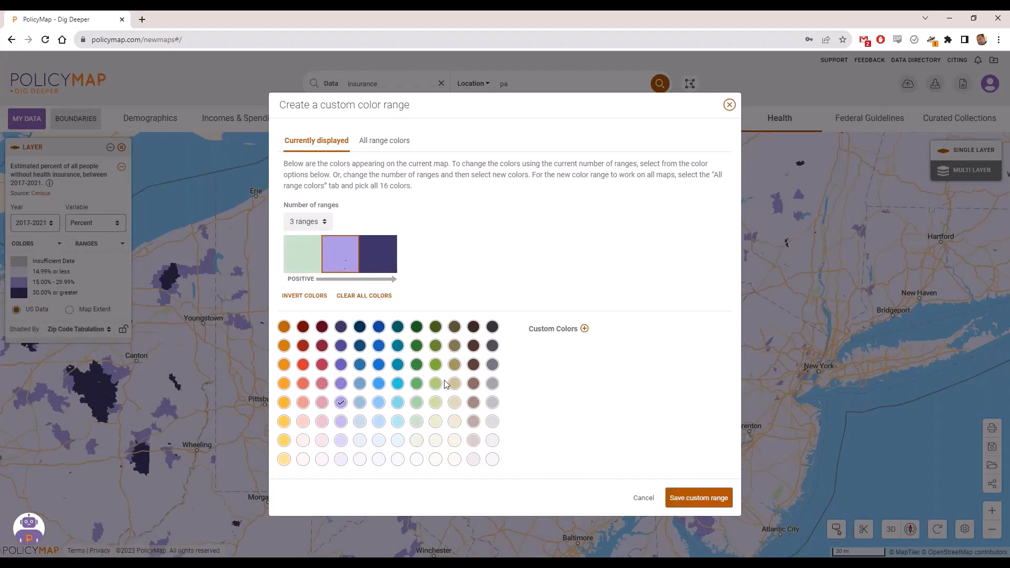
left_click(416, 346)
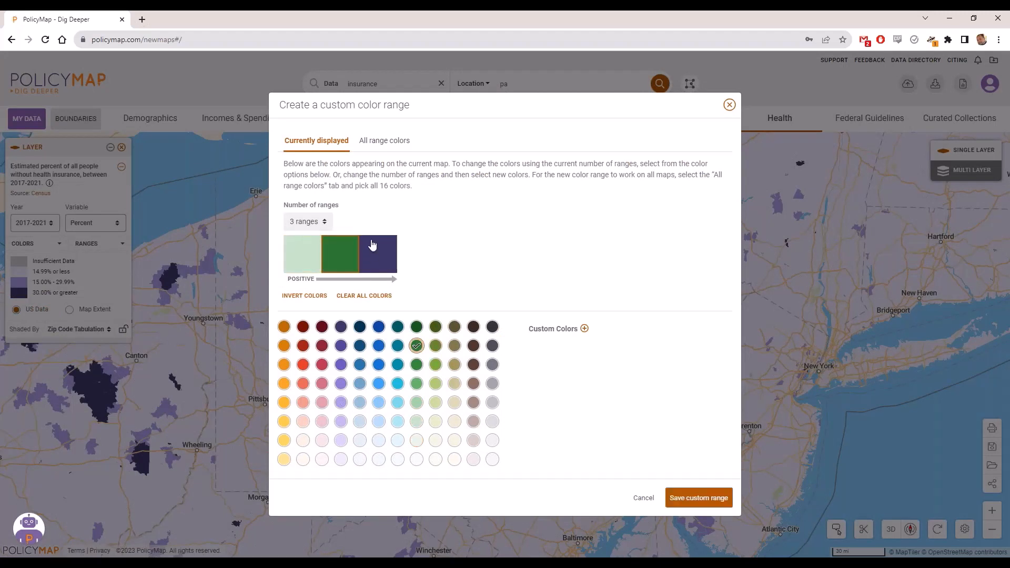
left_click(416, 327)
left_click(341, 258)
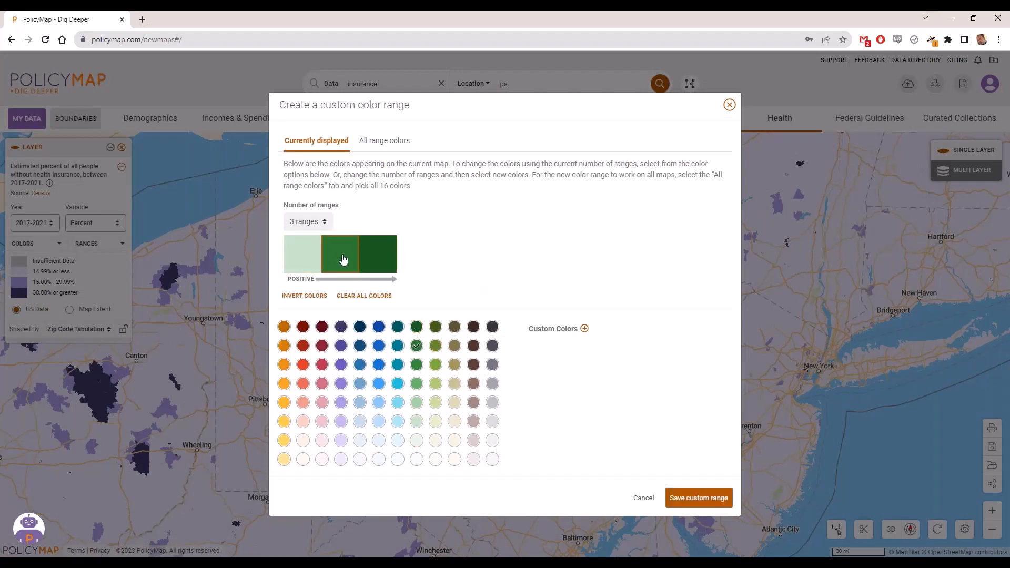
left_click(698, 498)
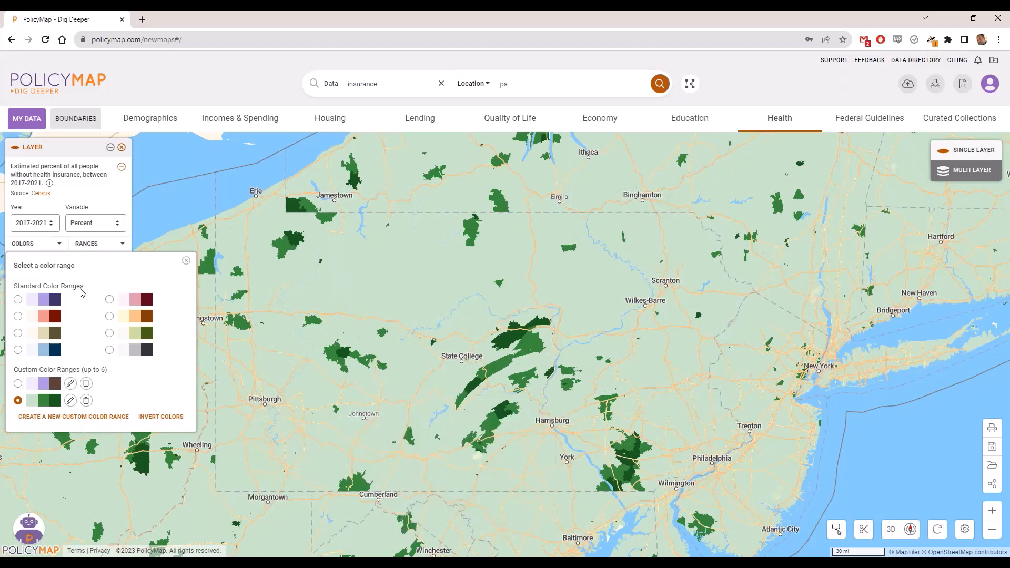
left_click(17, 299)
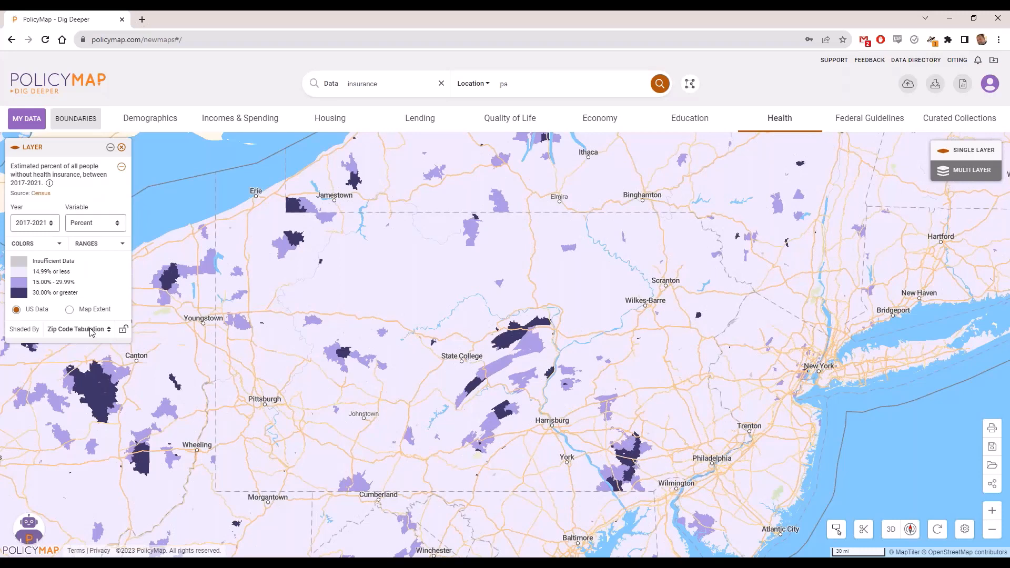
left_click(90, 246)
left_click(100, 269)
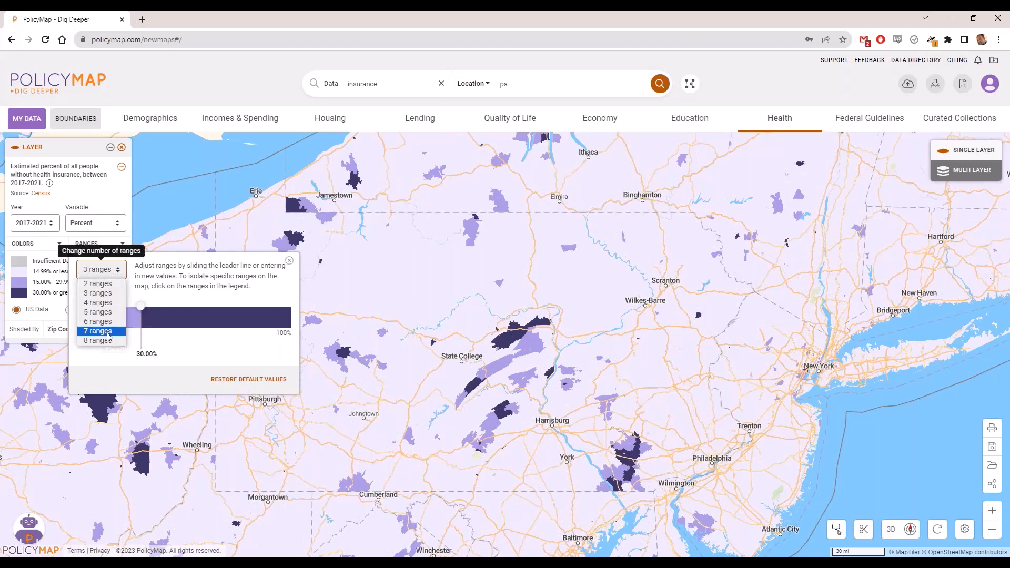
left_click(103, 189)
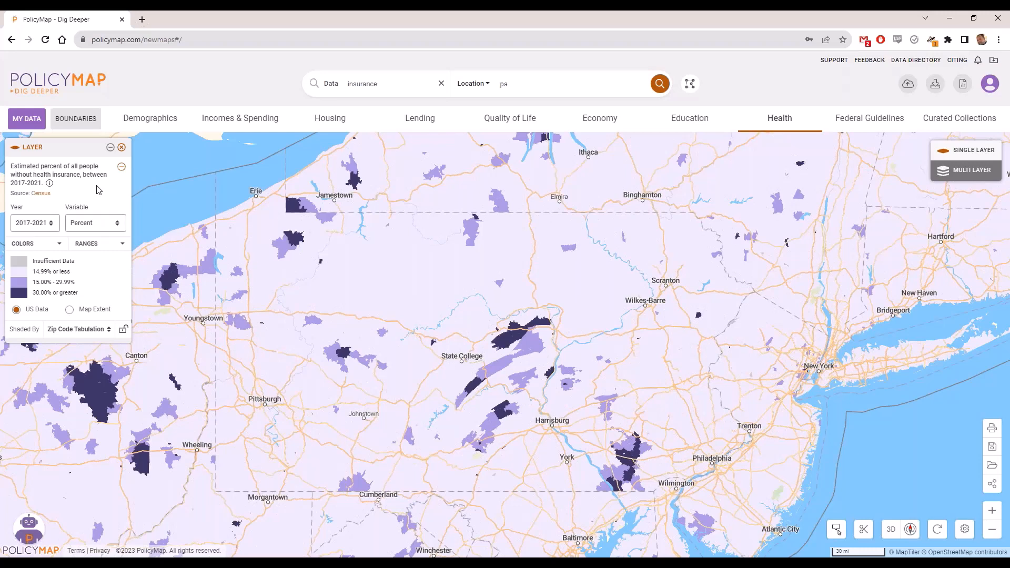
Divide the uninsured layer into 4 ranges, keeping Percent as its variable.
left_click(92, 226)
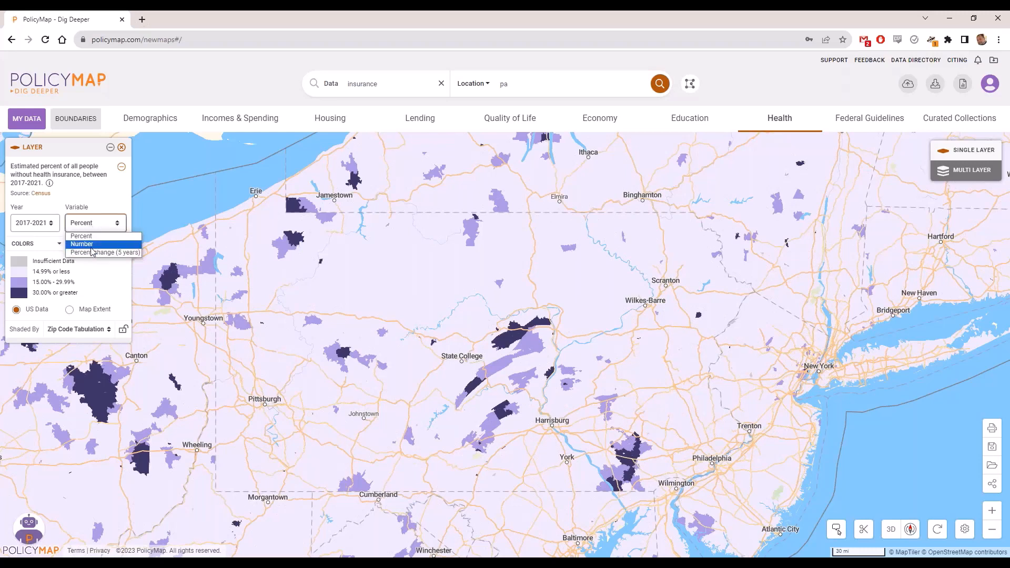
left_click(90, 233)
left_click(88, 244)
left_click(97, 270)
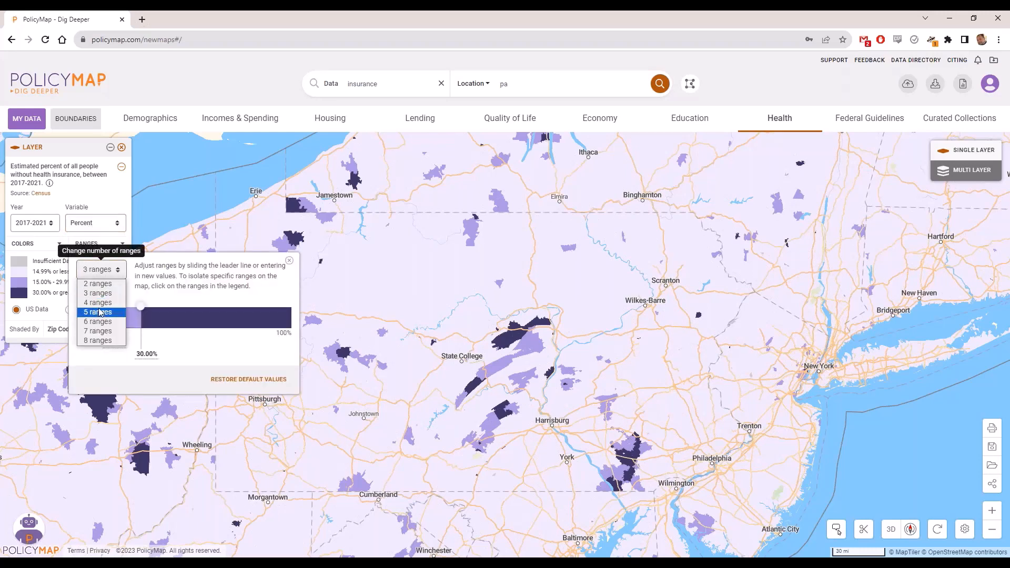
left_click(98, 303)
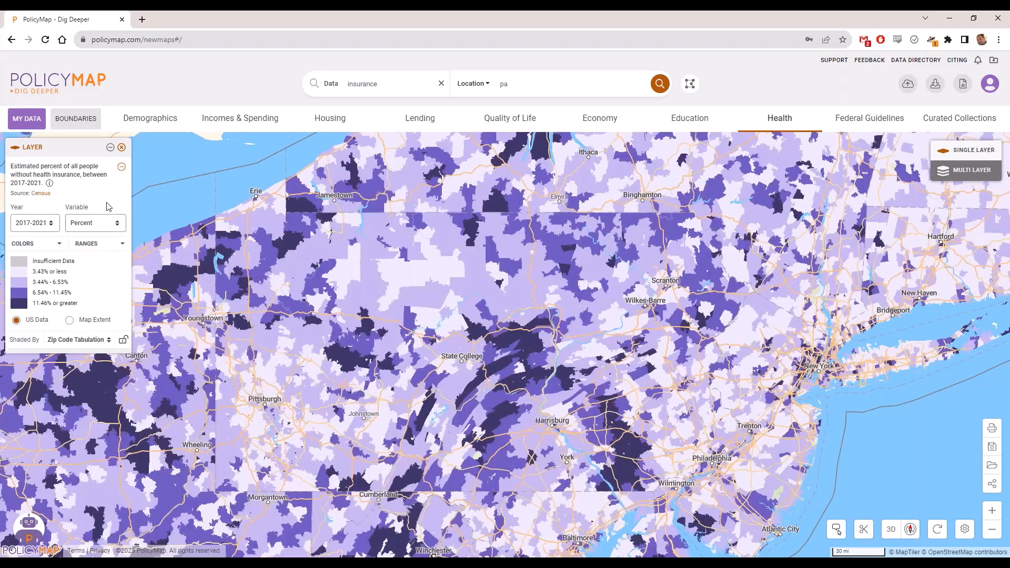
Shade the uninsured layer by County, 2020, then switch the shading to Census Tract, 2020.
left_click(81, 342)
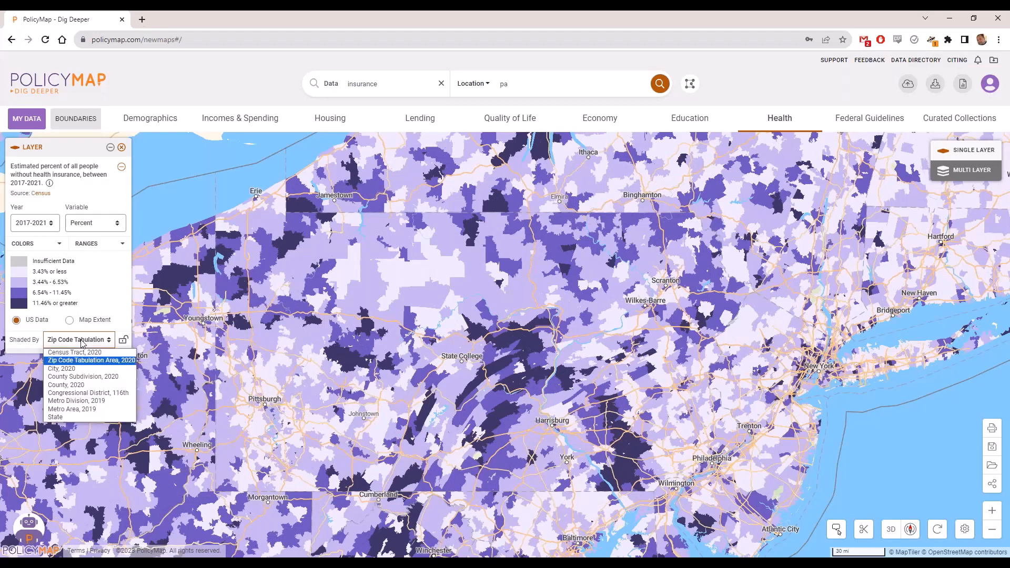
left_click(88, 387)
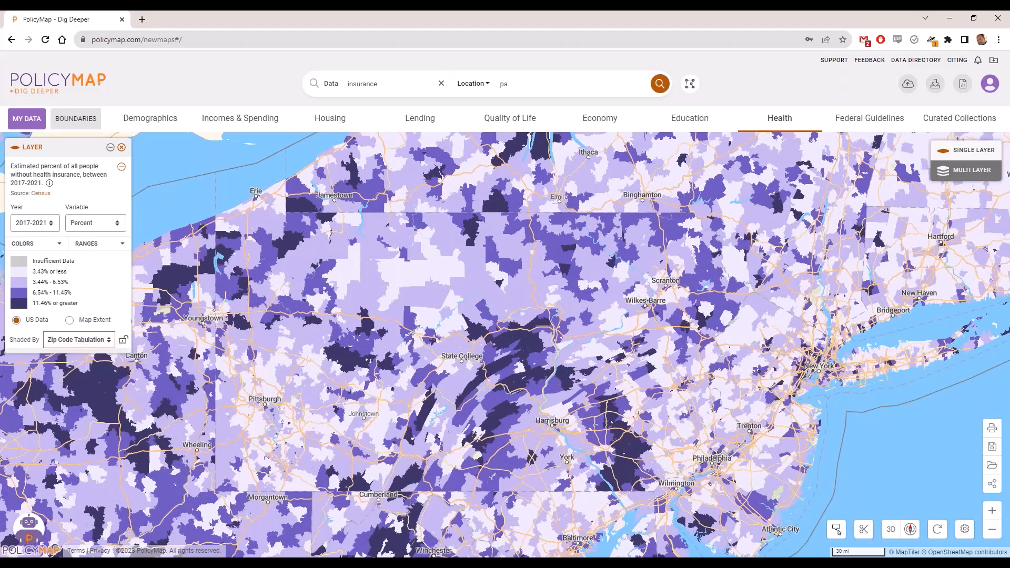
left_click(82, 342)
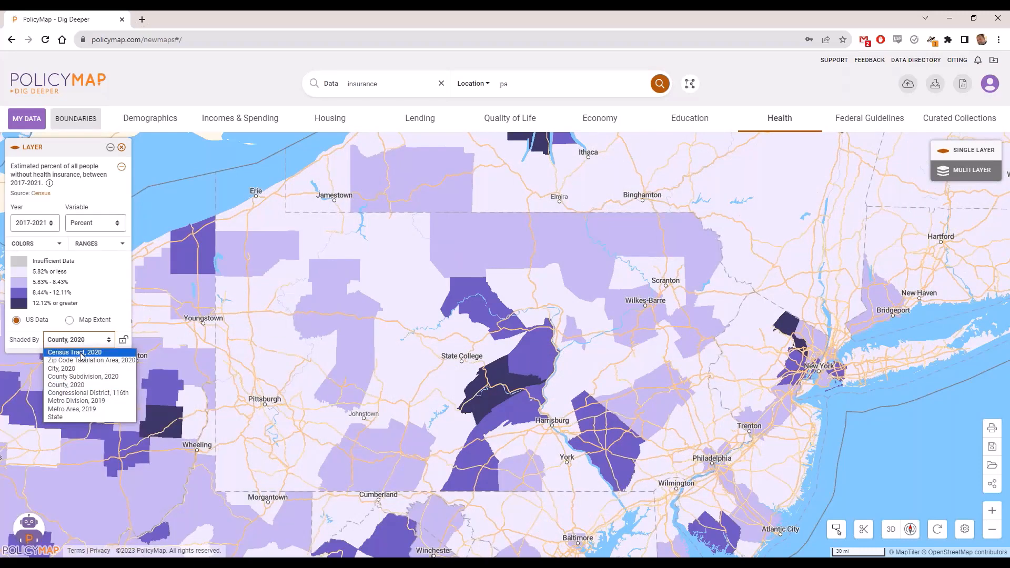
left_click(81, 354)
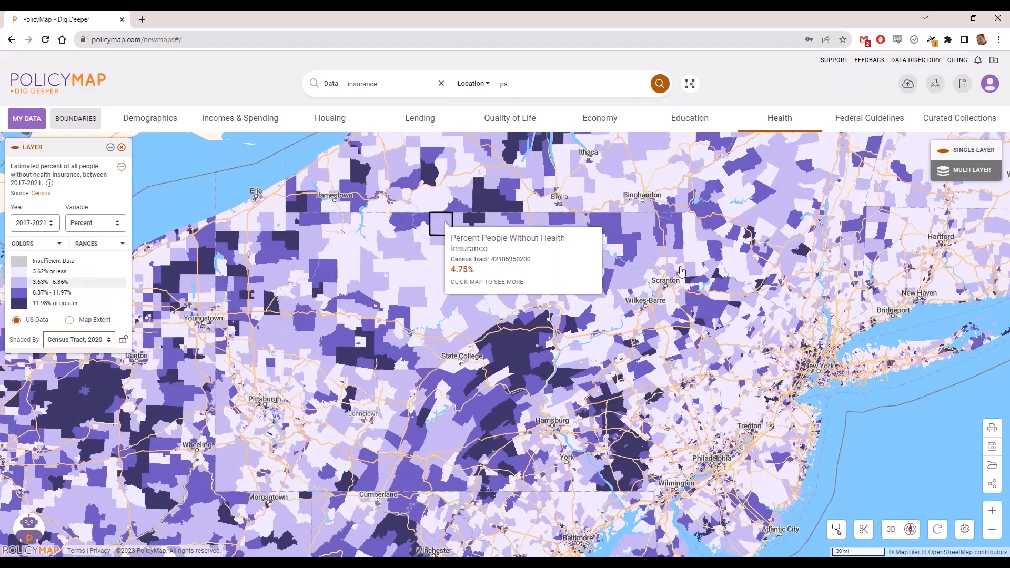
Start an image export of the map, reframe its preview, and open the title for editing, discarding the edit.
left_click(990, 429)
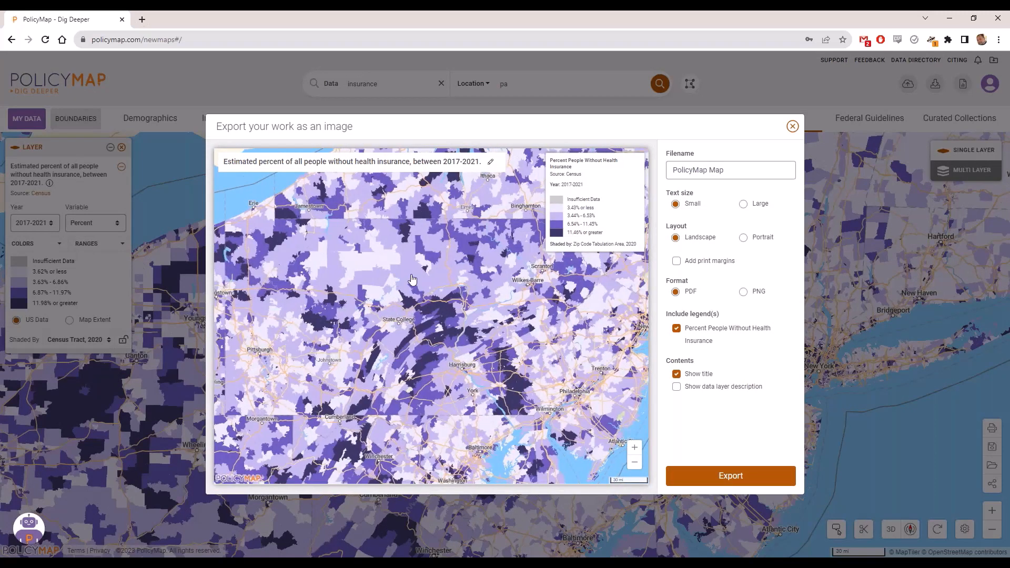
scroll(386, 293, "down", 2)
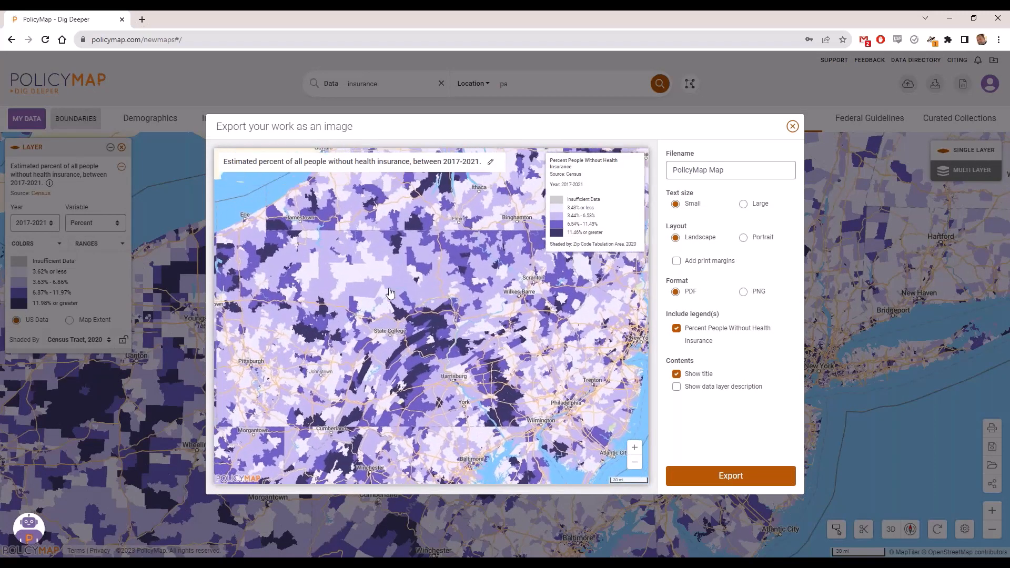
scroll(392, 293, "up", 4)
scroll(425, 307, "down", 3)
scroll(425, 306, "down", 2)
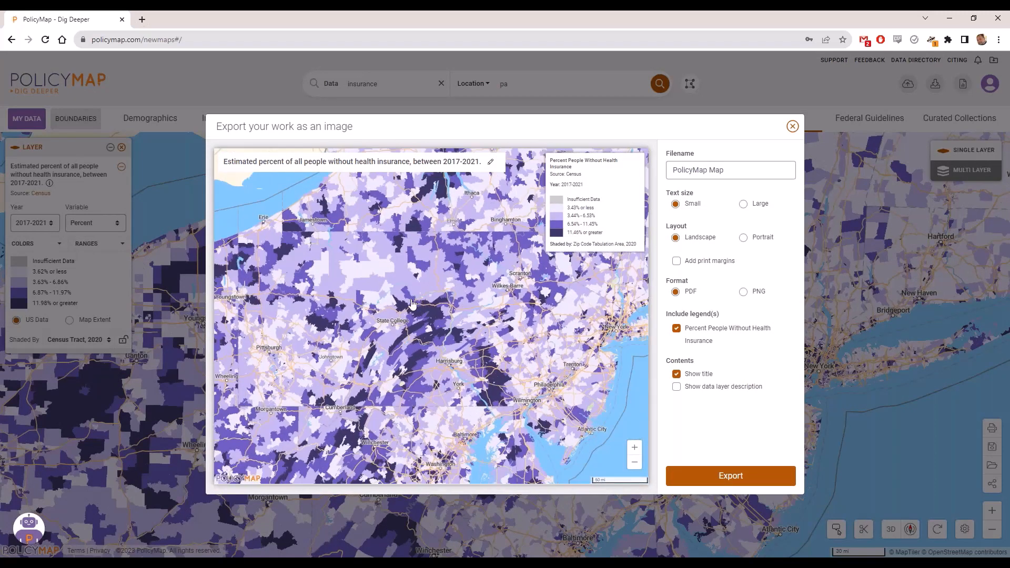
left_click(490, 162)
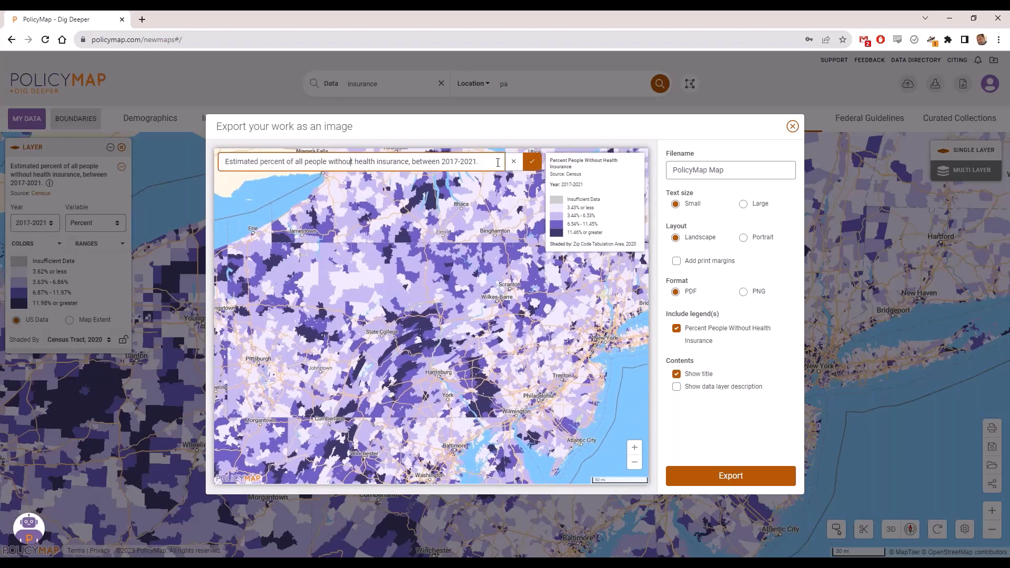
left_click(513, 162)
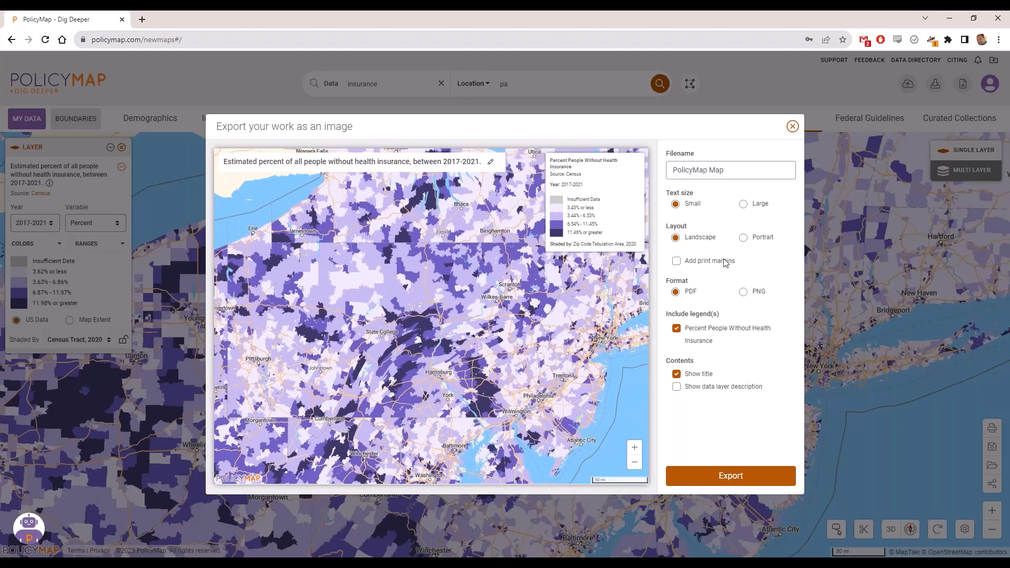
Try Large text and Portrait layout for the export image, restore Small and Landscape, and move the legend beneath the title.
left_click(741, 204)
left_click(686, 204)
left_click(742, 238)
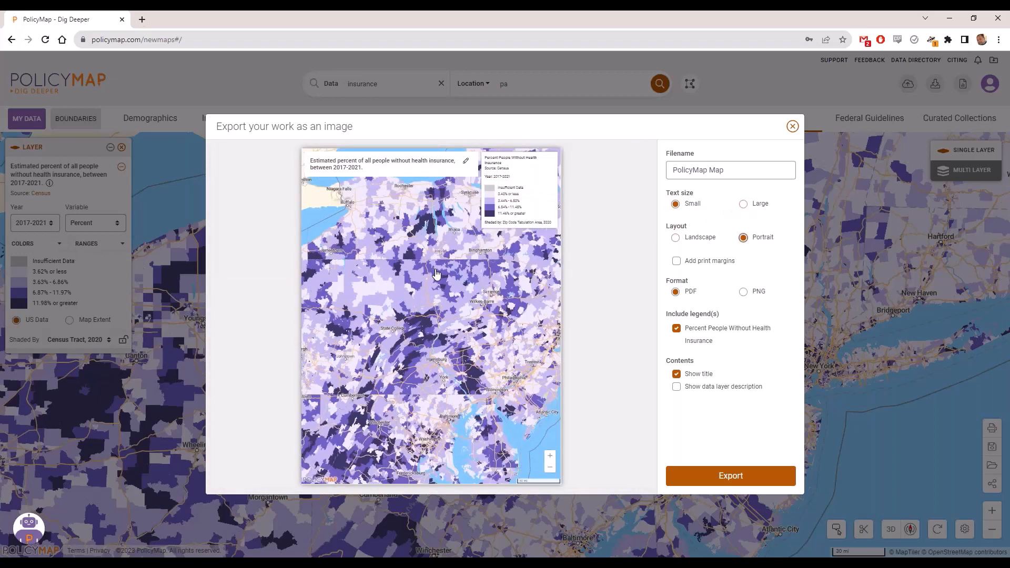
left_click(701, 237)
left_click_drag(372, 162, 173, 189)
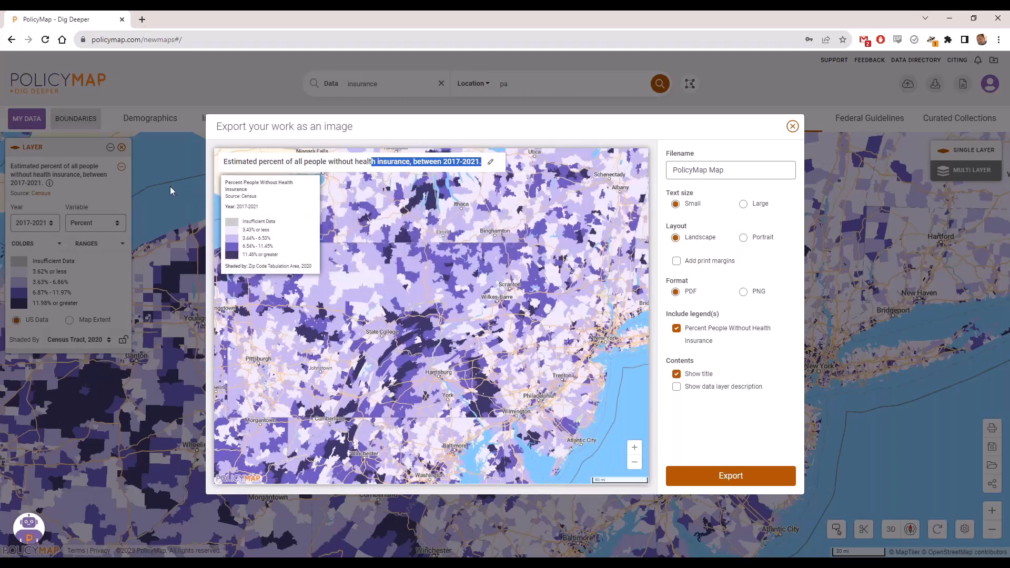
Choose PNG as the export format, hide and reshow the title, and close the image export without exporting.
left_click(743, 292)
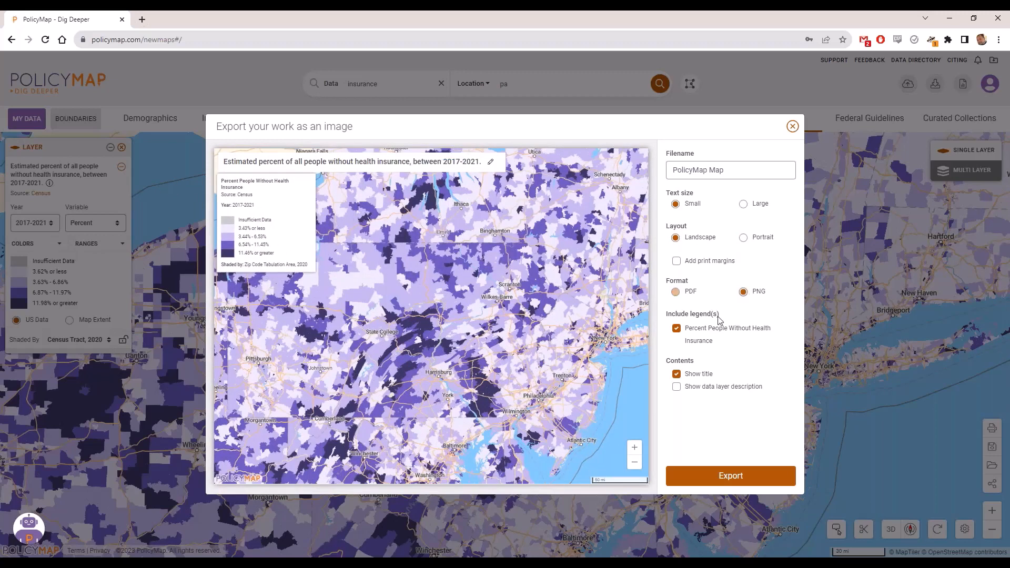
left_click(676, 374)
left_click(676, 374)
left_click(793, 128)
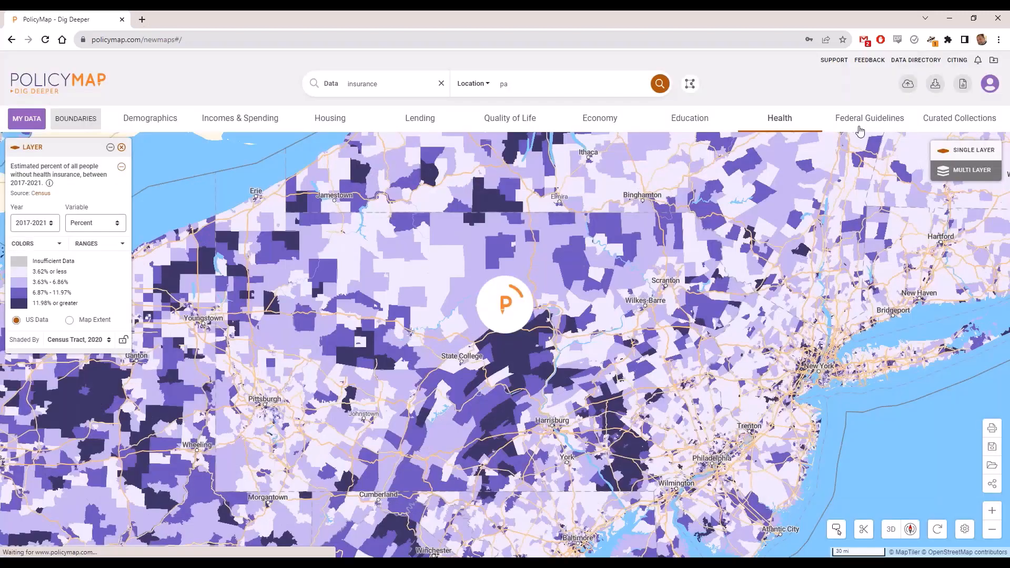
Check the recent downloads and exports, and view the Embed options for sharing the map.
left_click(993, 62)
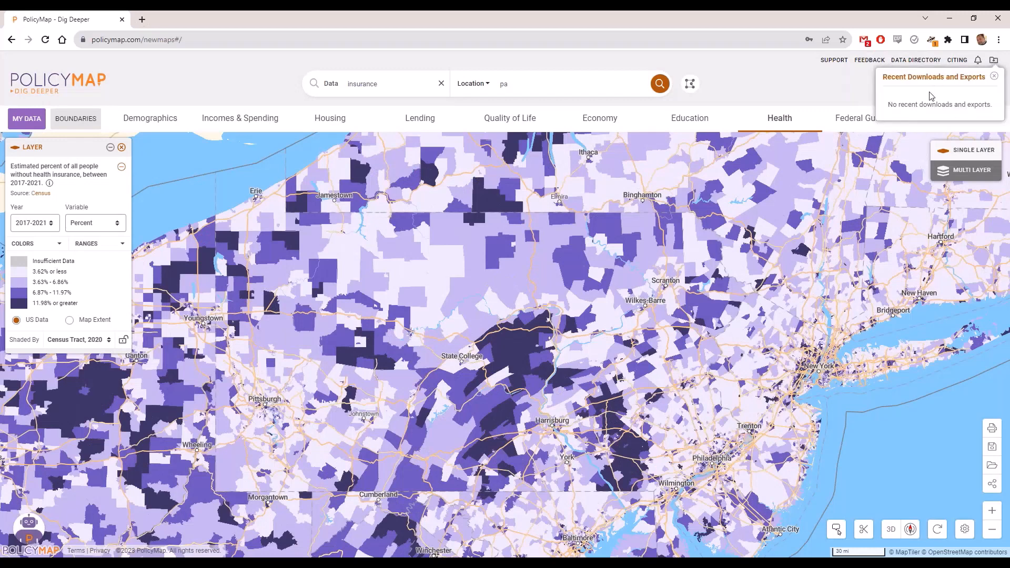
left_click(816, 92)
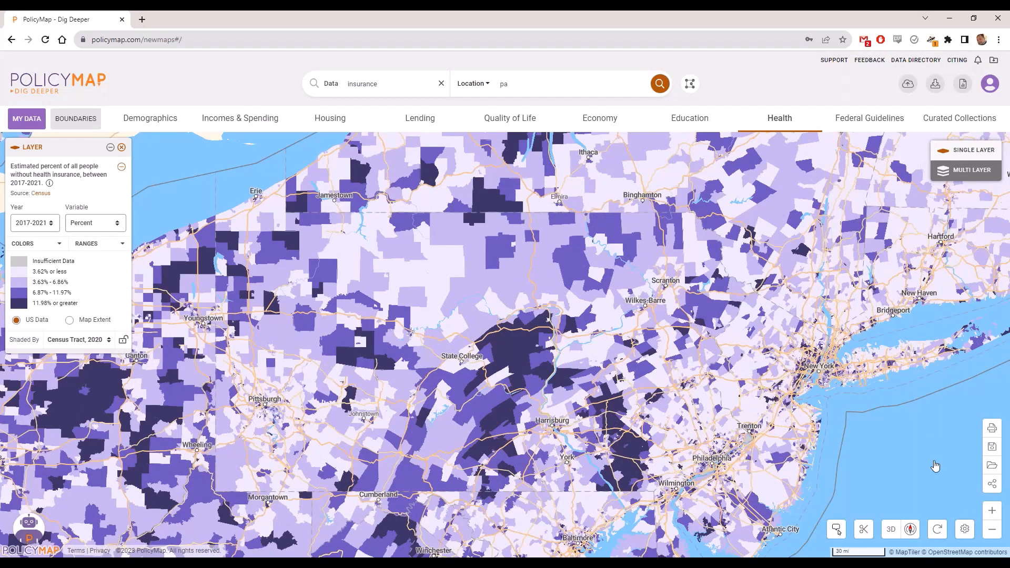
left_click(993, 485)
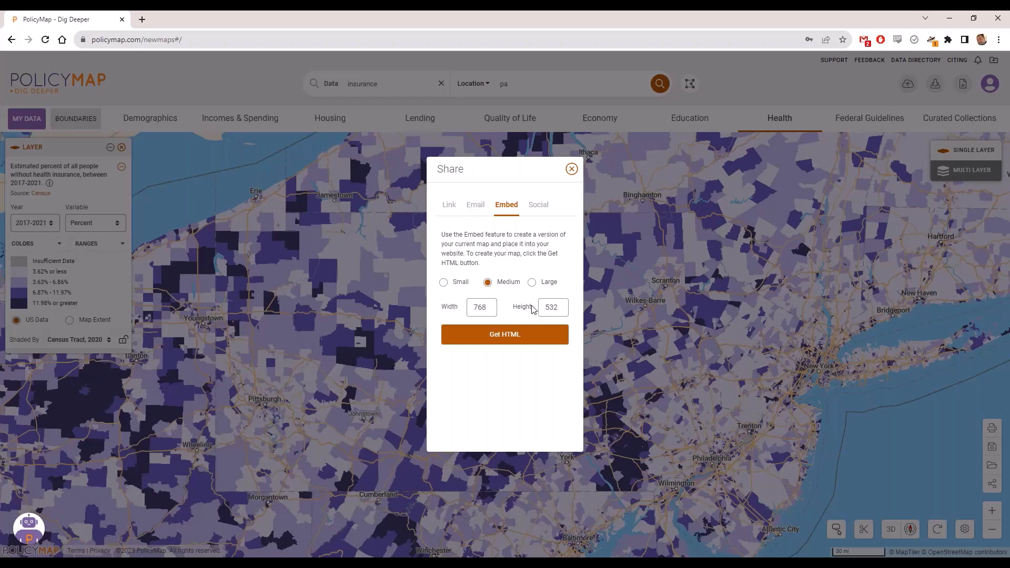
left_click(572, 168)
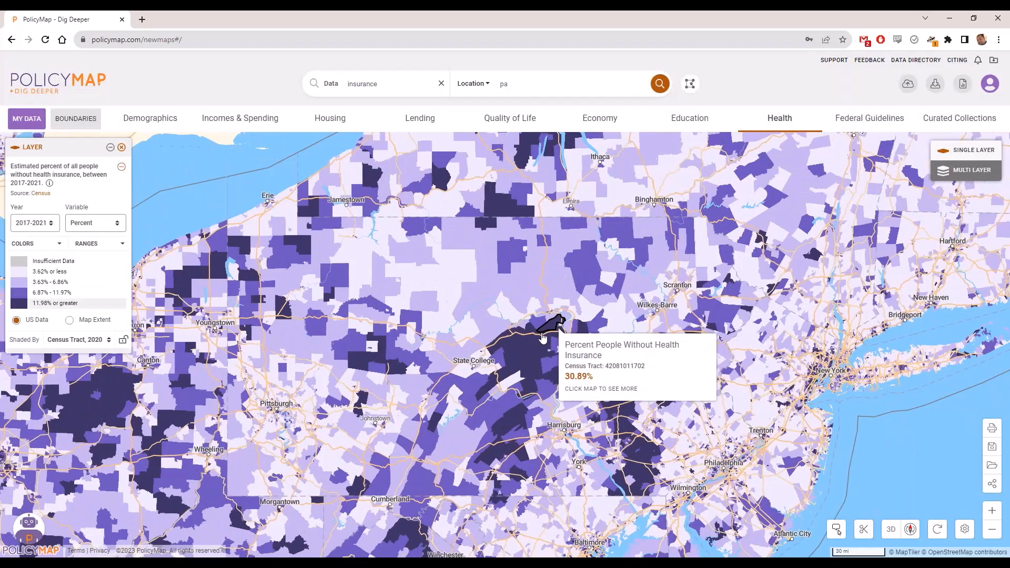
Inspect the uninsured details of a census tract northeast of State College, and clear the tract selection.
left_click(535, 332)
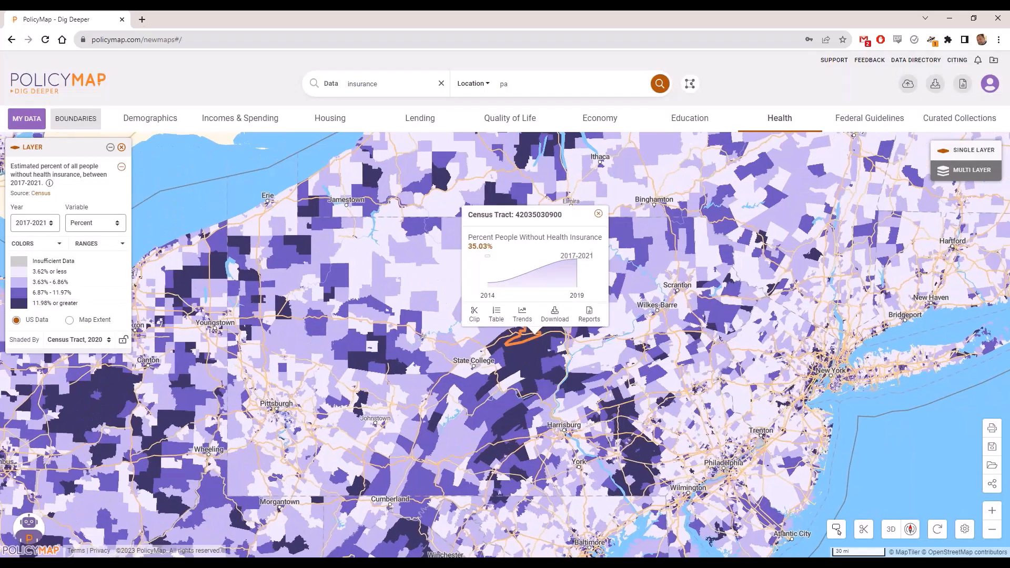
left_click(598, 213)
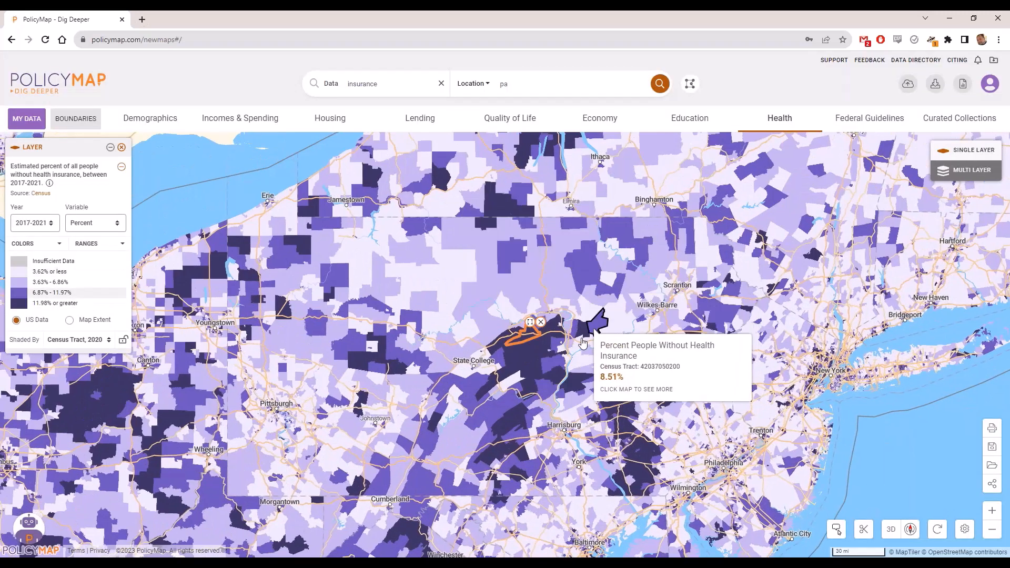
left_click(542, 323)
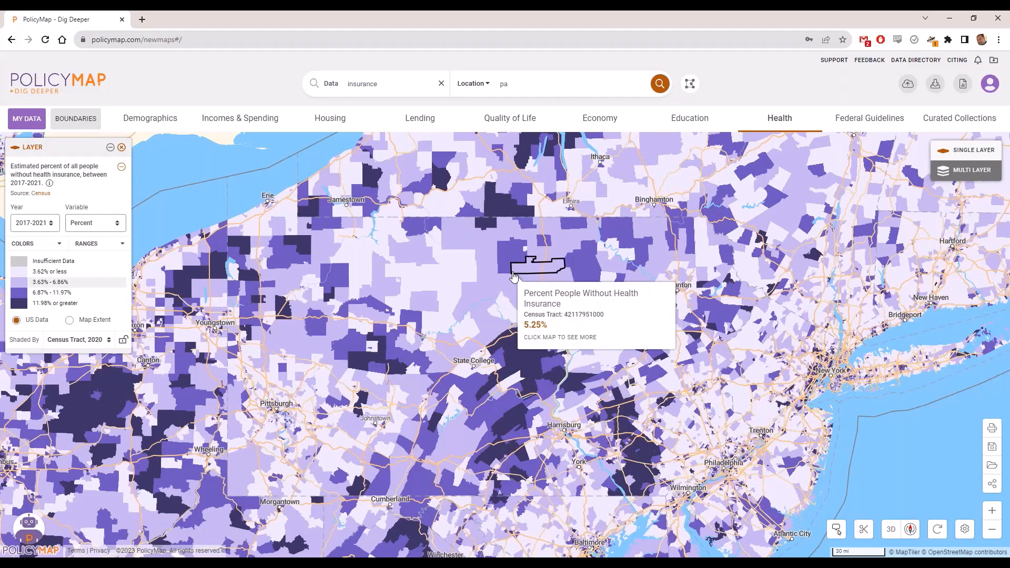
Clear the "pa" entry from the location search.
left_click(502, 84)
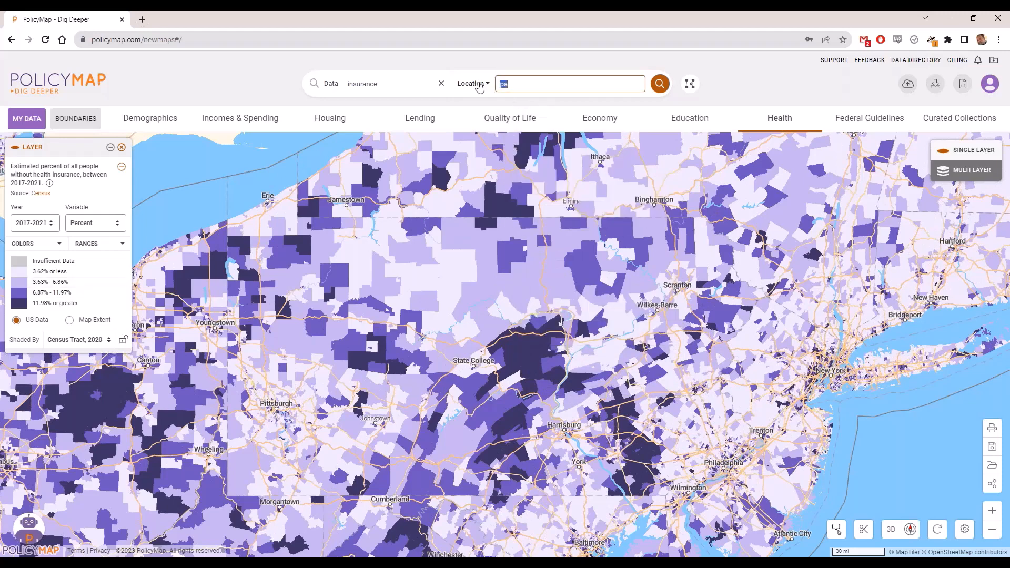
key("BackSpace")
left_click(485, 61)
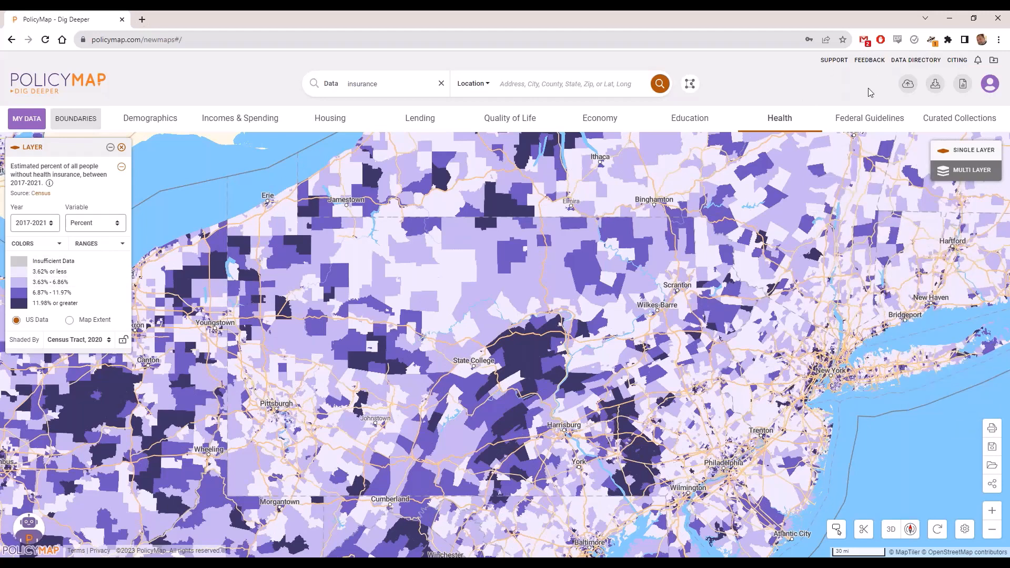
Open the Data Downloader and set the health insurance layer's variable to Number.
left_click(936, 85)
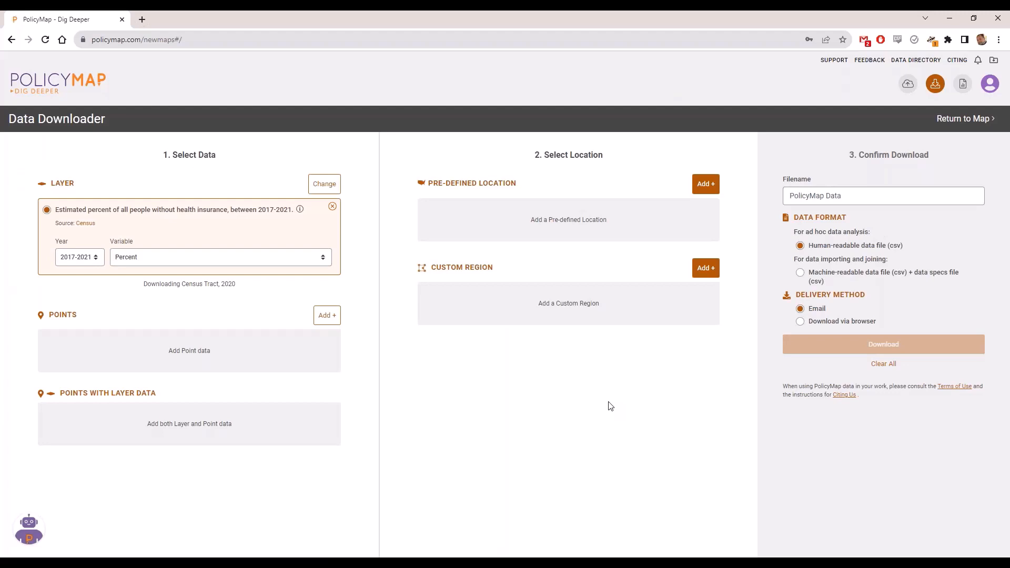
left_click(324, 185)
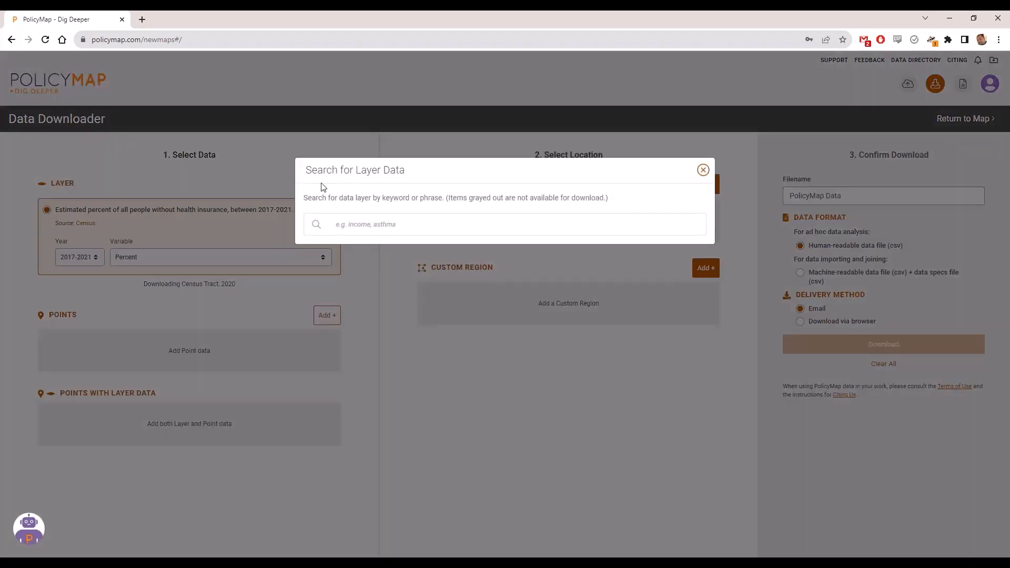
left_click(352, 275)
left_click(129, 258)
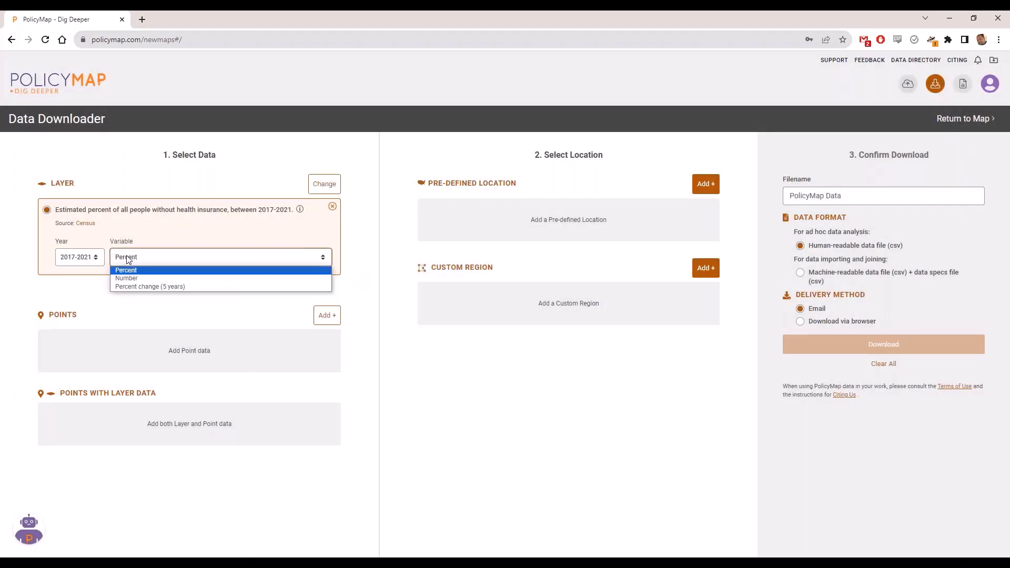
left_click(206, 278)
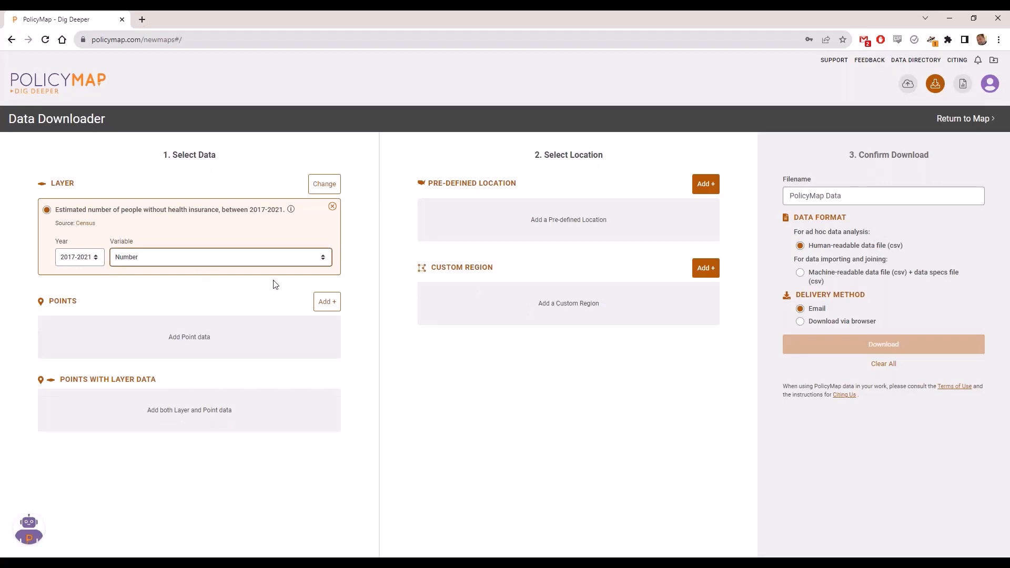
Add the United States as the pre-defined download location, with values by County, 2020.
left_click(707, 185)
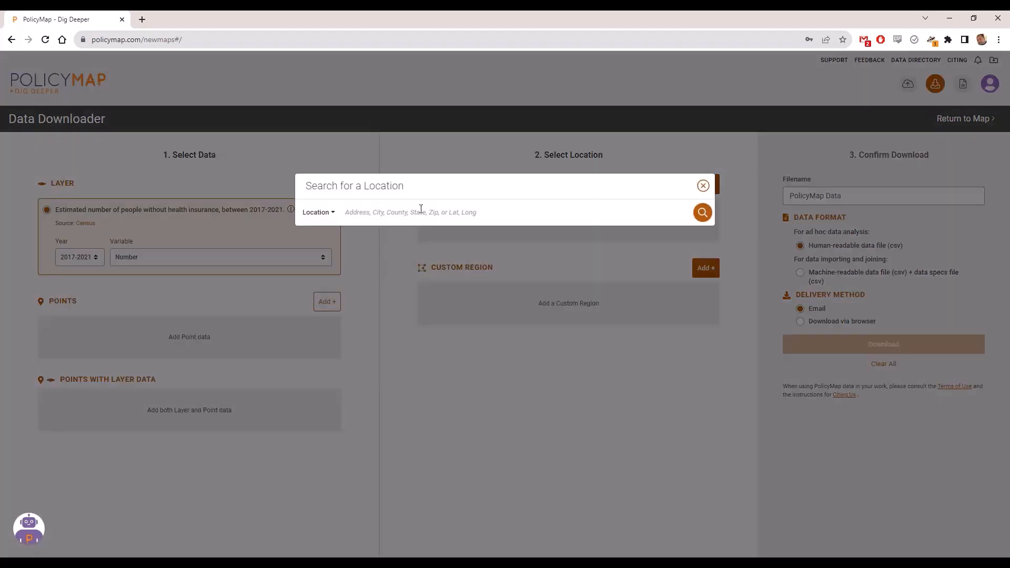
left_click(404, 211)
type("us")
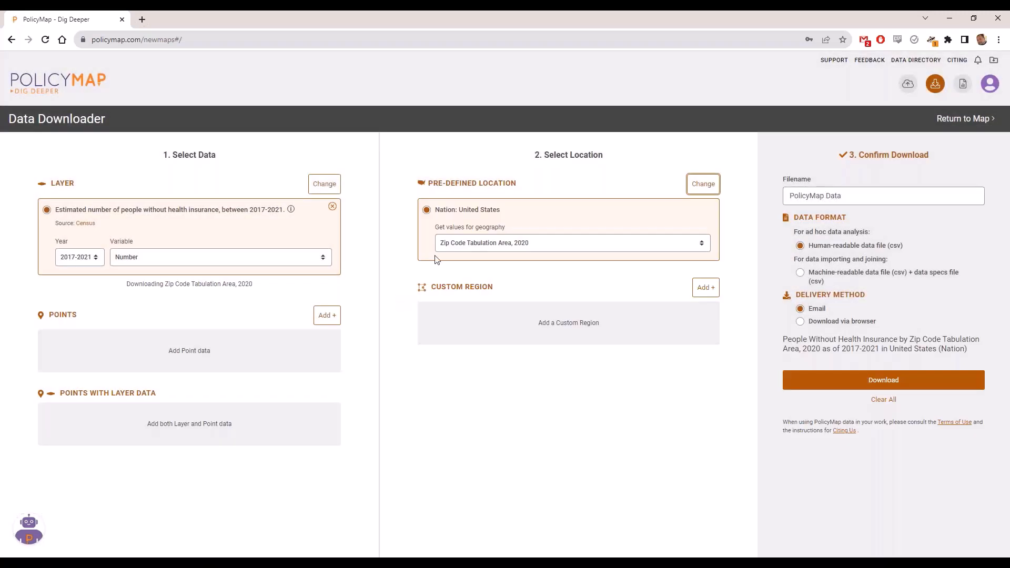
left_click(477, 244)
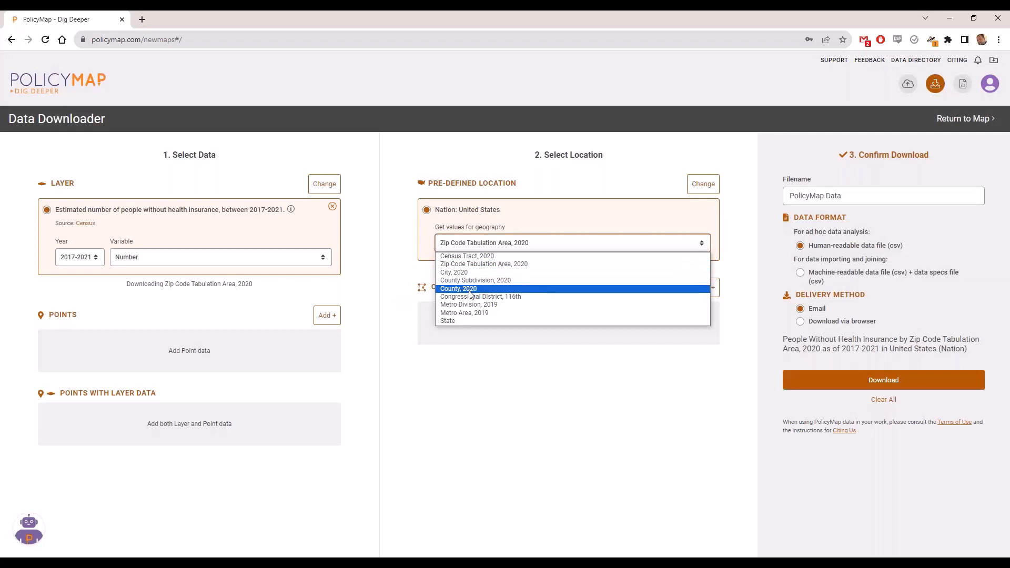
left_click(568, 288)
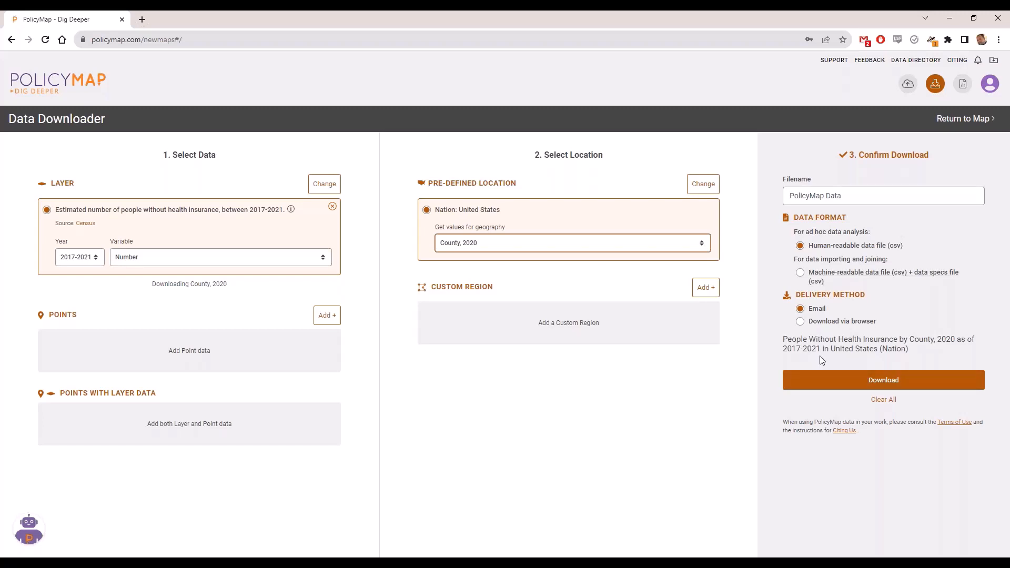
Download the county-level CSV of people without health insurance through the browser and return to the map.
left_click(800, 321)
left_click(872, 379)
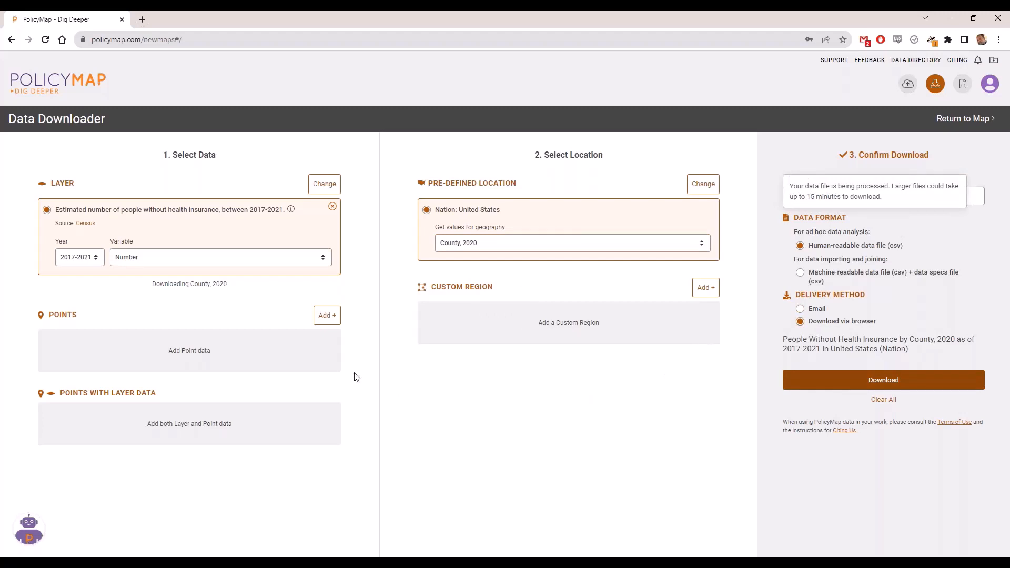
left_click(967, 119)
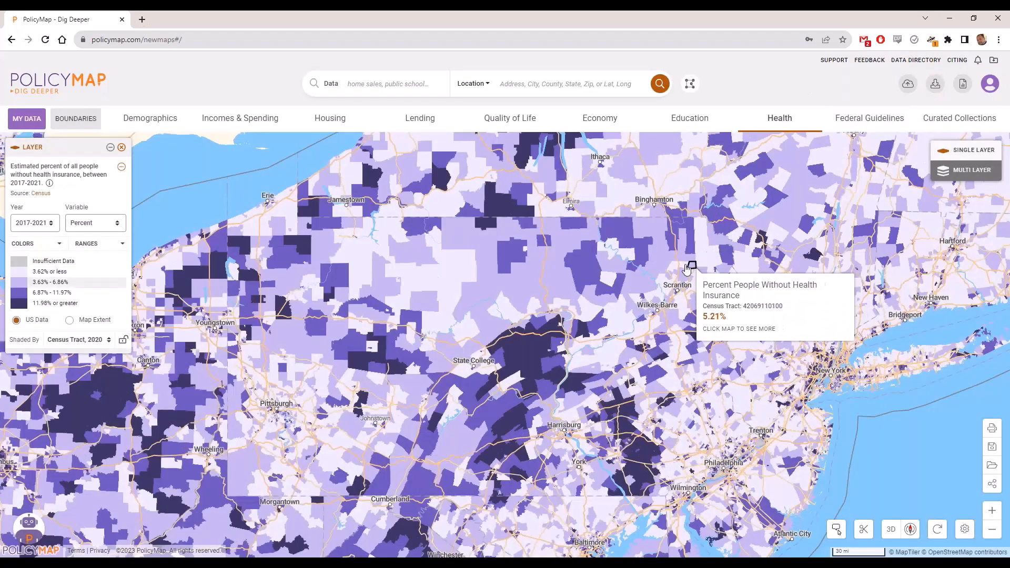
Locate Philadelphia, PA (County) on the map and open the data download options for it.
left_click(527, 83)
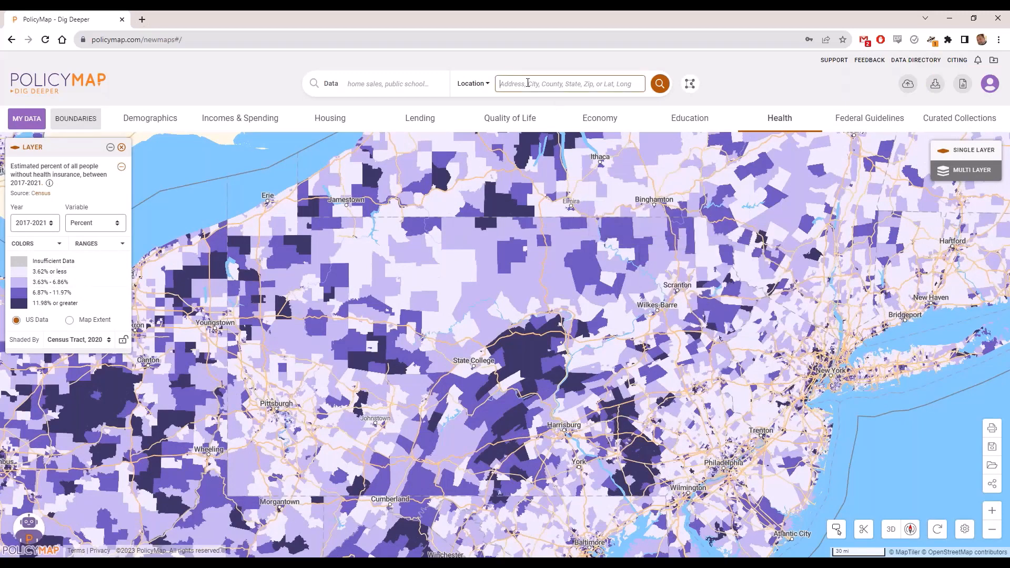
type("phila")
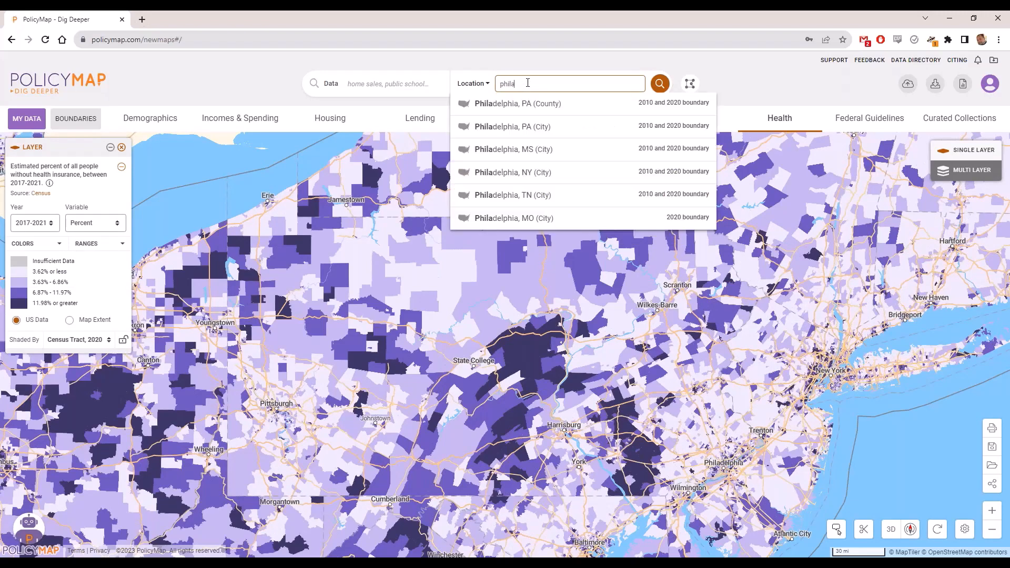
left_click(531, 104)
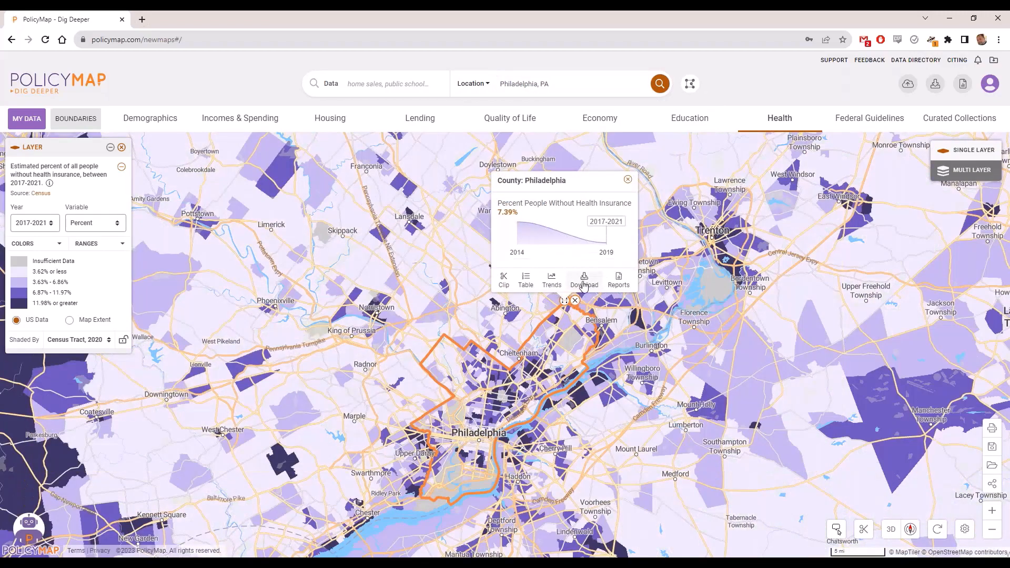
left_click(584, 285)
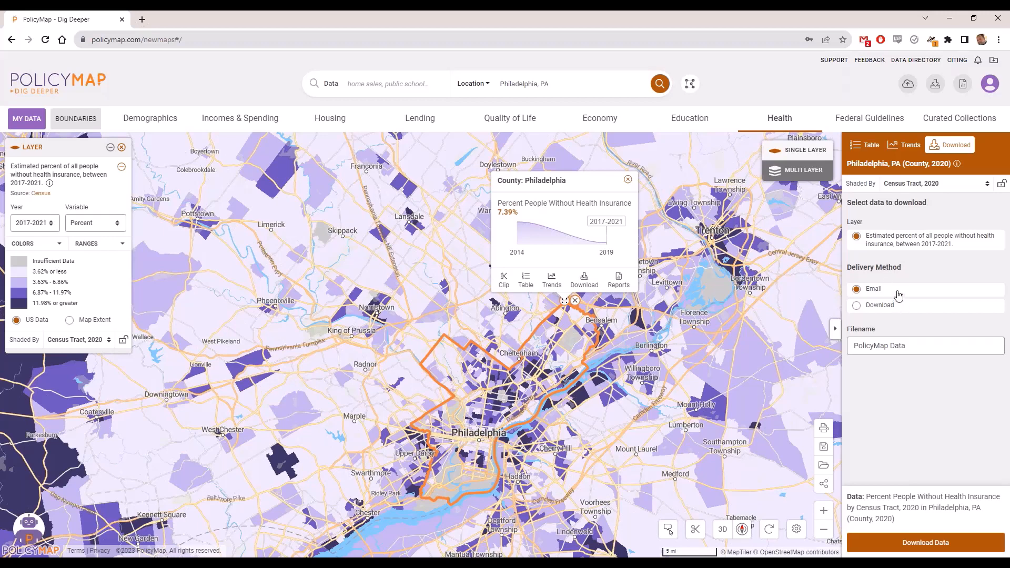
Set the uninsured layer's variable to Number shaded by Census Tract, 2020, and download the Philadelphia County data by email.
left_click(87, 225)
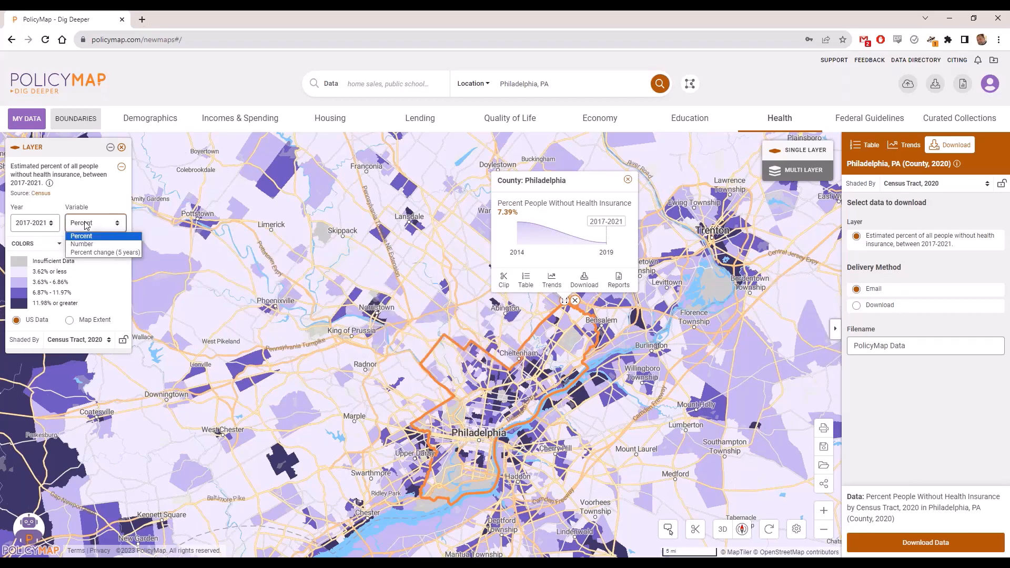
left_click(86, 245)
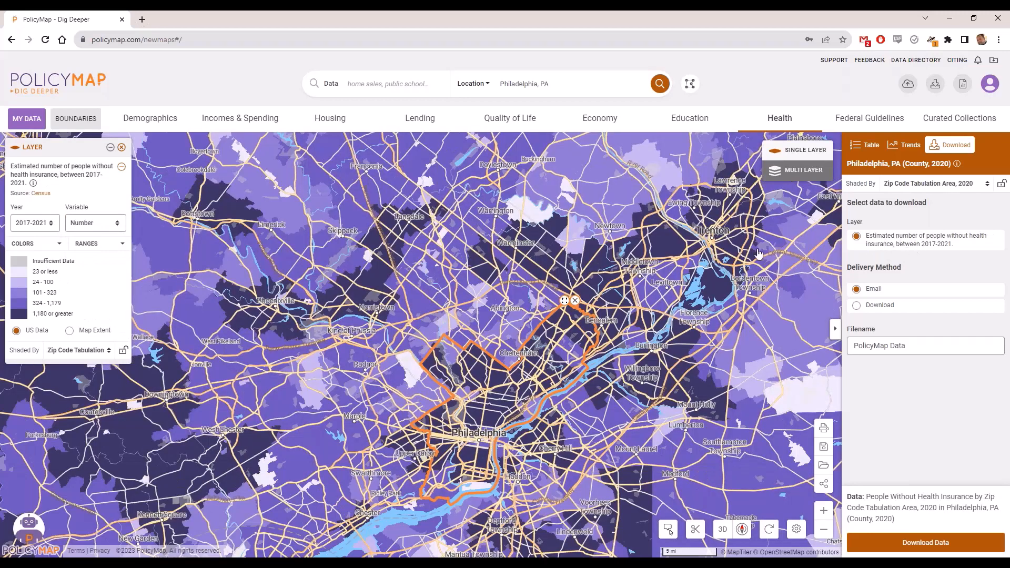
left_click(77, 350)
left_click(72, 363)
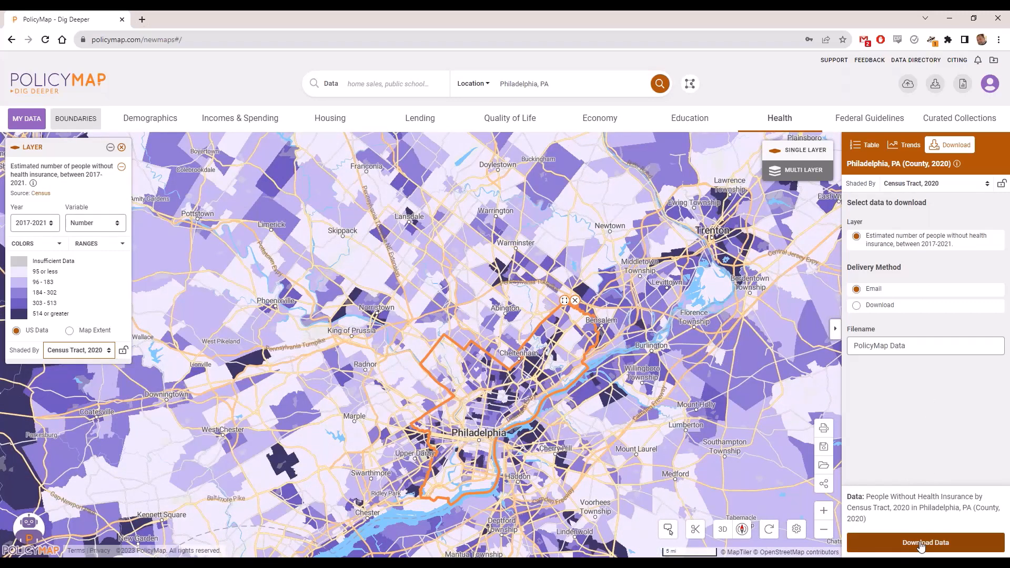
left_click(922, 544)
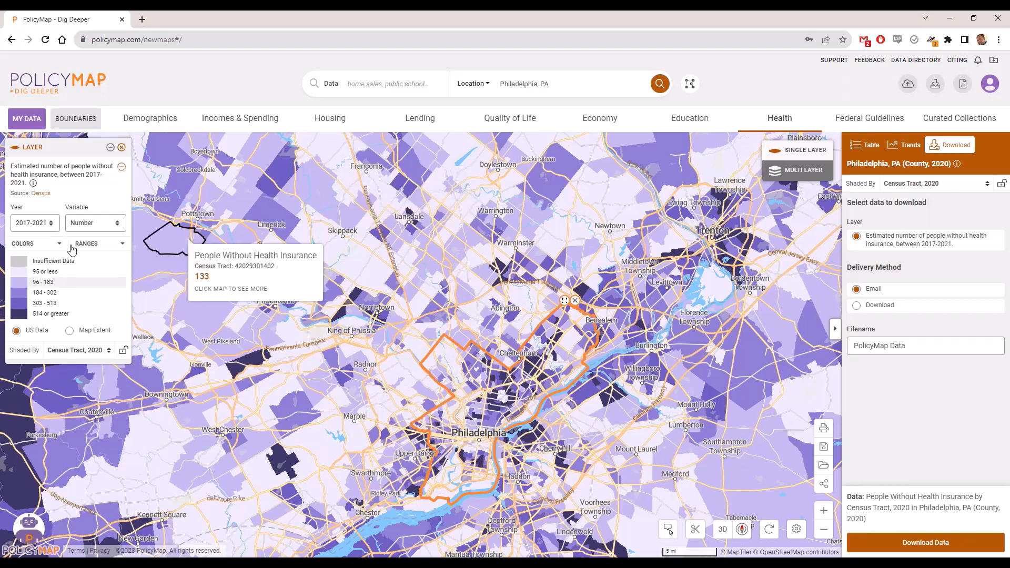
Check the last-updated dates of the Census ACS entry and the datasets above it in the data dictionary, and close the dictionary.
left_click(38, 194)
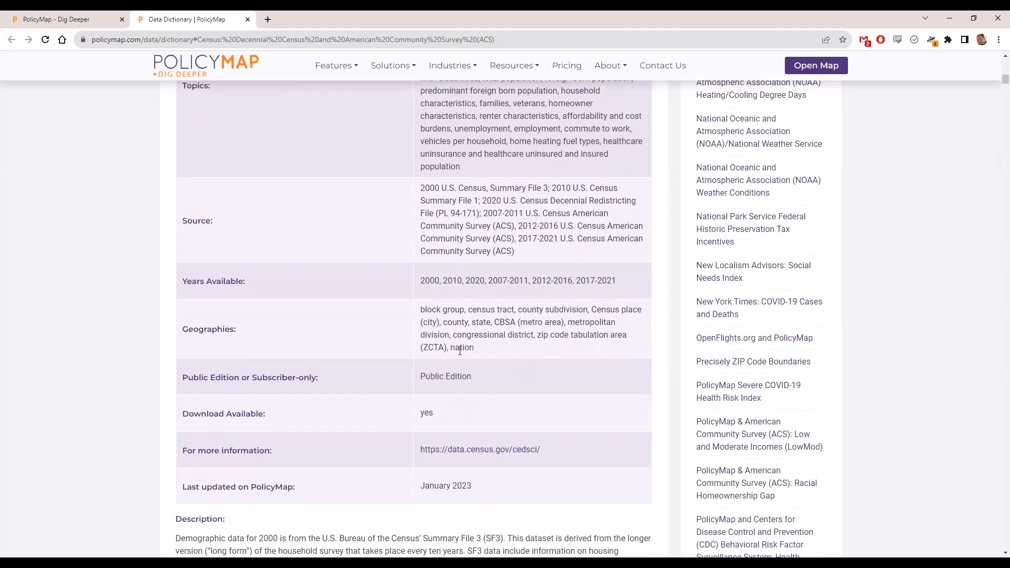
left_click_drag(474, 486, 421, 486)
scroll(397, 462, "down", 1)
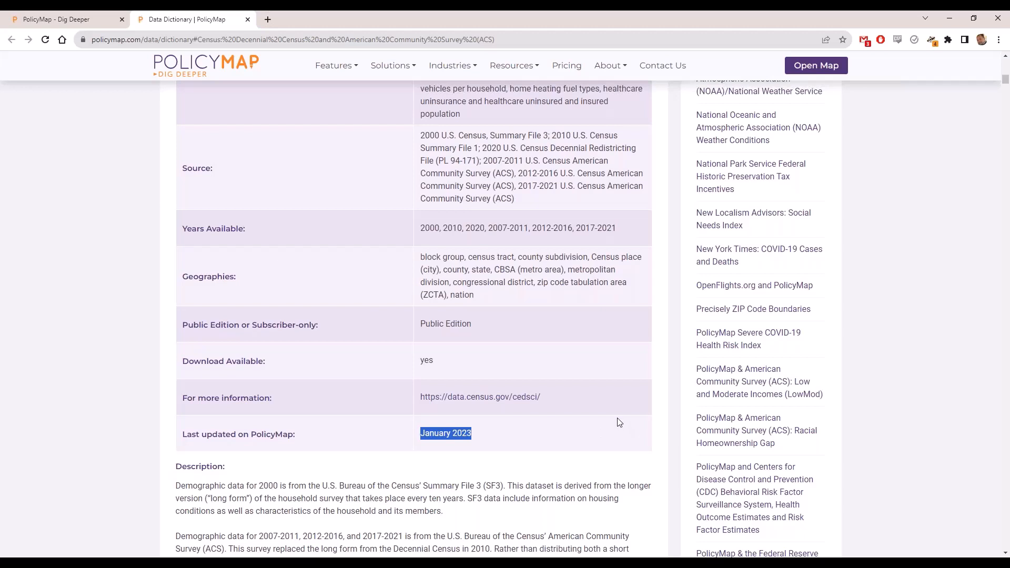
scroll(604, 422, "up", 12)
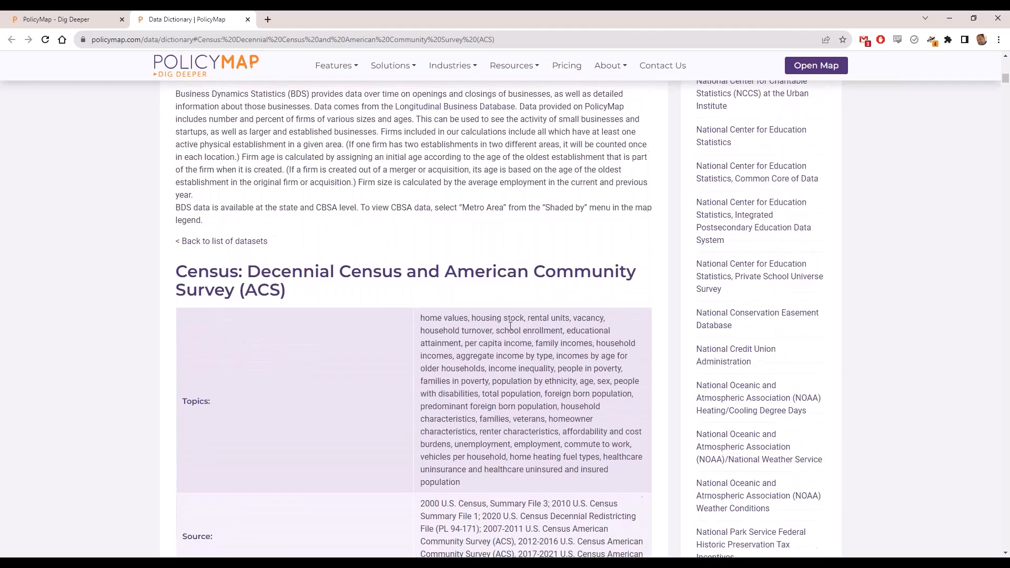
scroll(494, 311, "up", 3)
left_click_drag(484, 471, 419, 464)
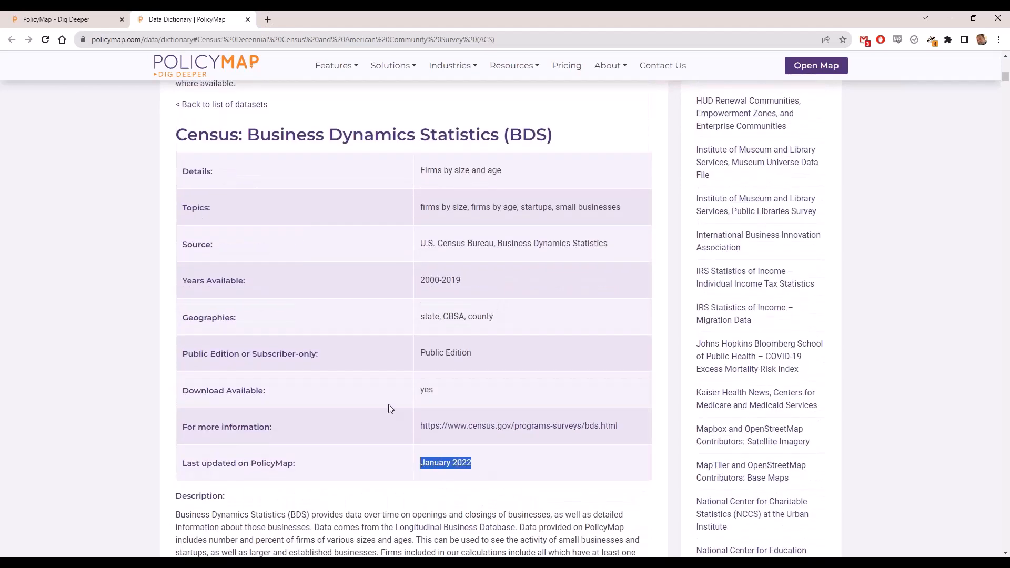
scroll(390, 401, "up", 6)
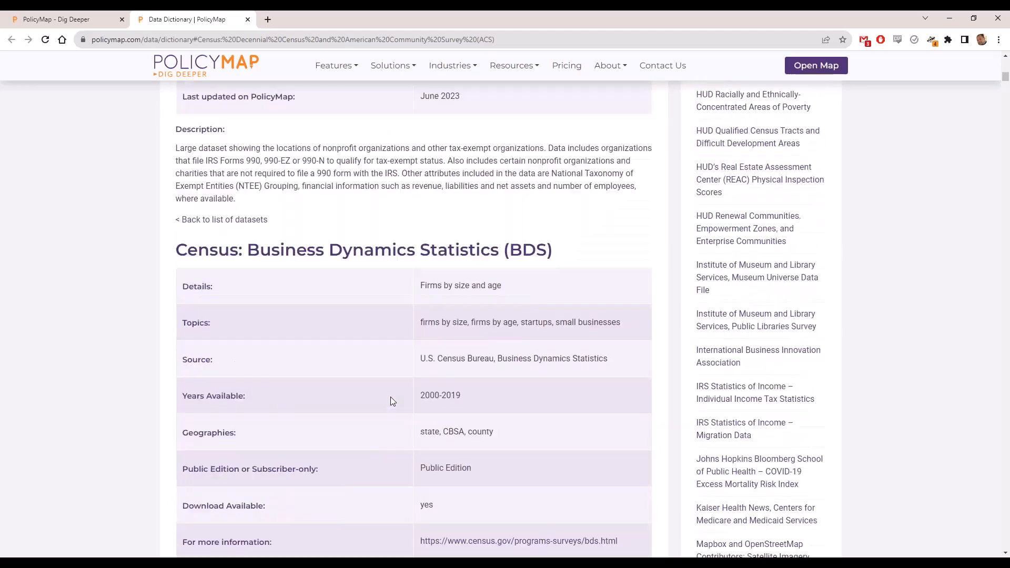
left_click_drag(475, 298, 413, 299)
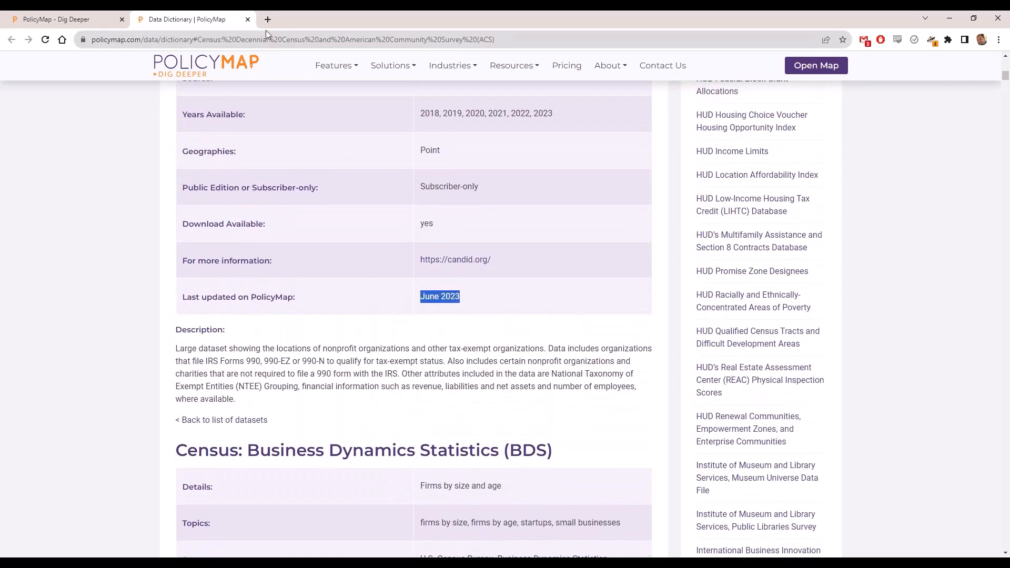
left_click(248, 21)
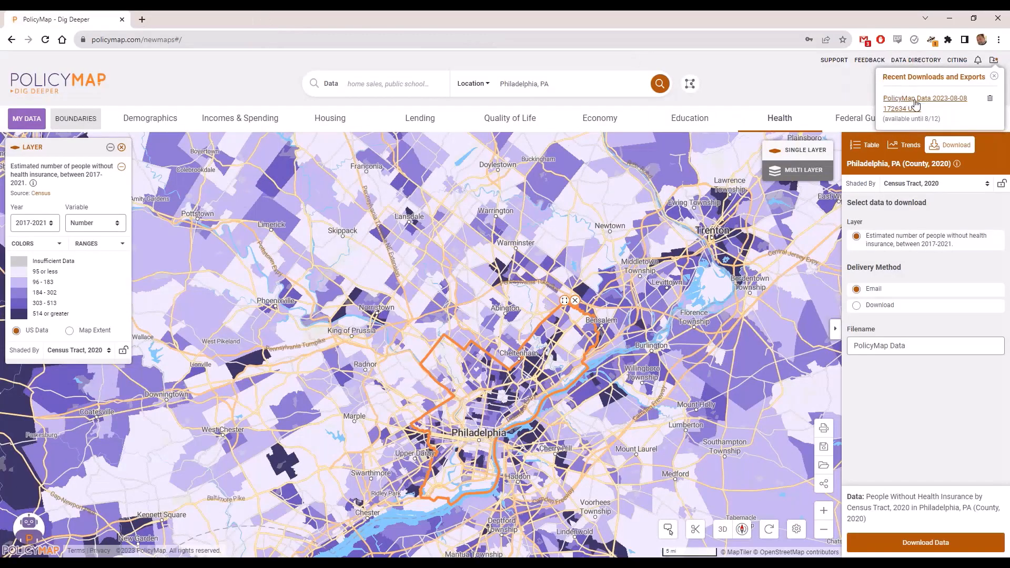
Open the recently exported PolicyMap Data CSV in Excel and widen the geography type and People Without Health Insurance columns.
left_click(911, 101)
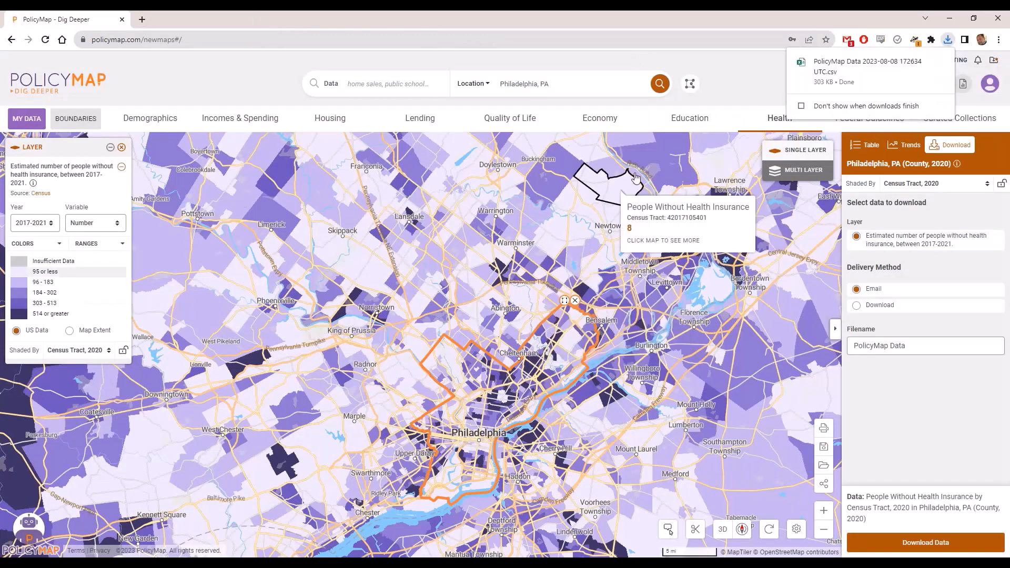
left_click(833, 71)
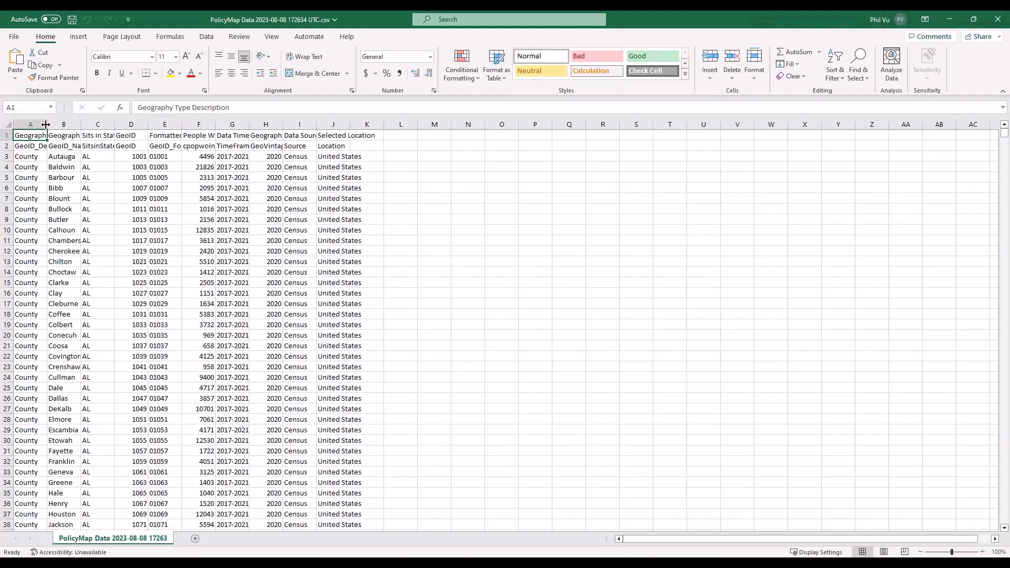
left_click_drag(47, 125, 90, 129)
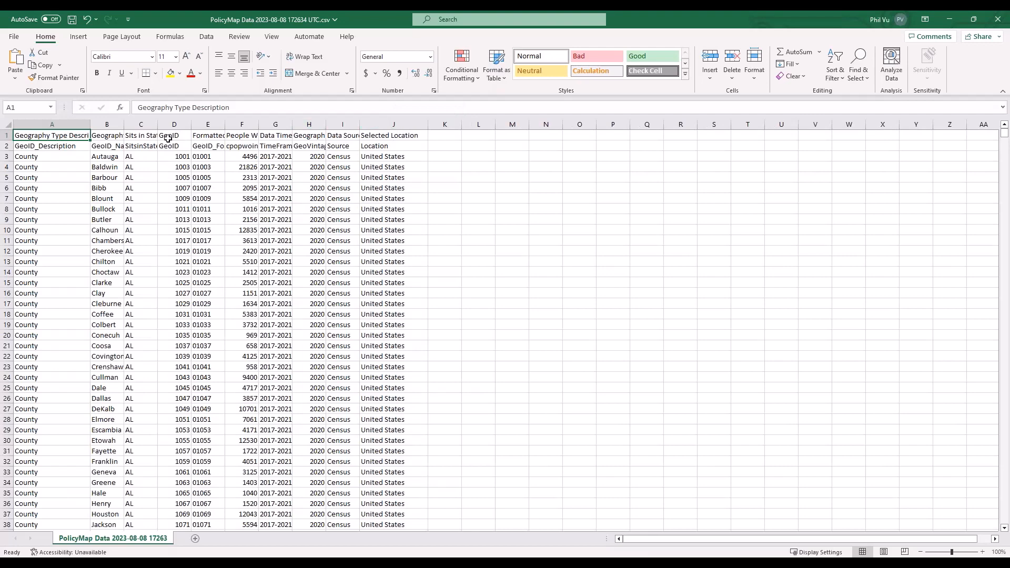
left_click(215, 126)
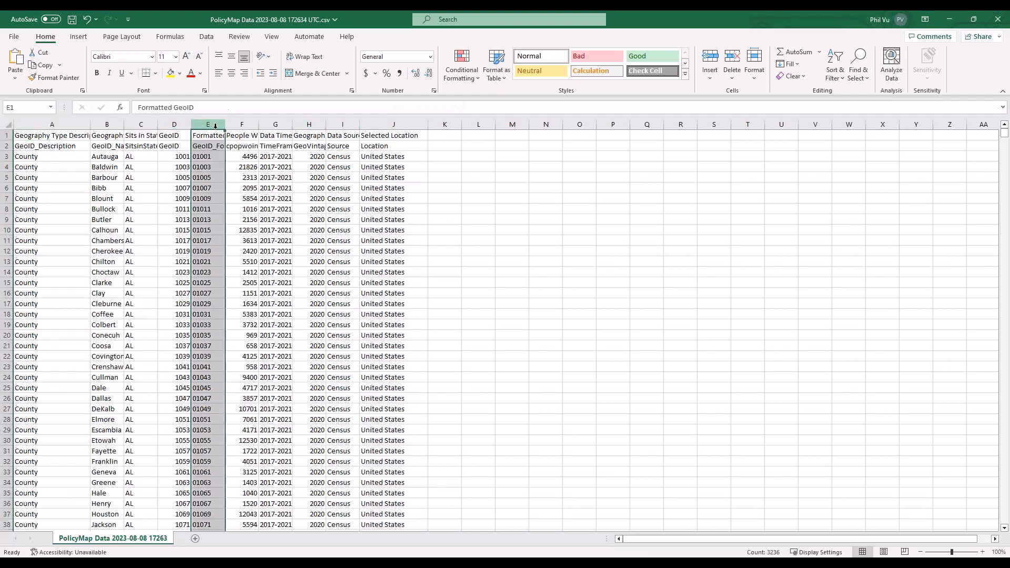
left_click(242, 126)
left_click_drag(259, 127, 282, 356)
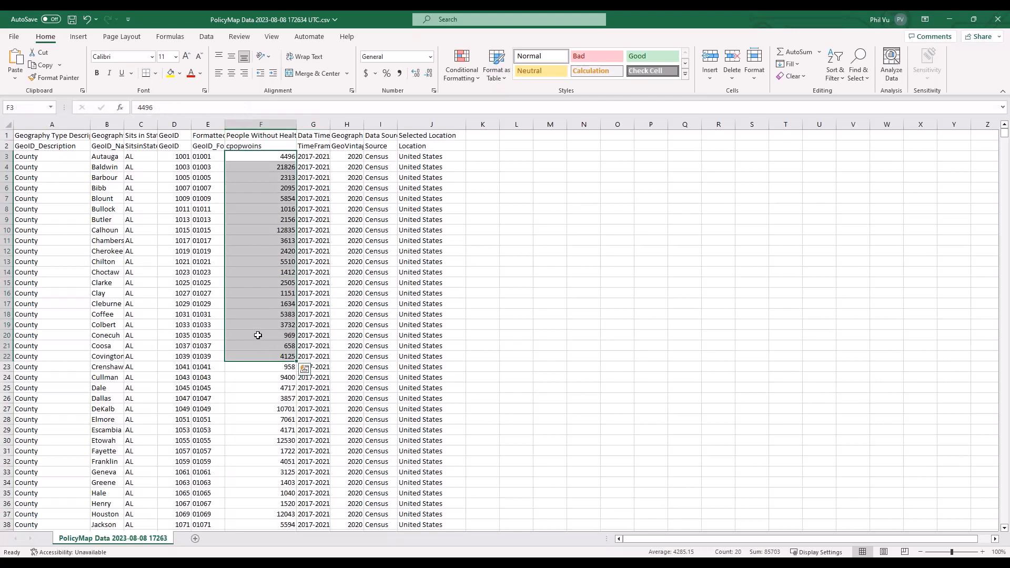
Compare the GeoID and Formatted GeoID columns in the spreadsheet and switch back to PolicyMap.
left_click(178, 136)
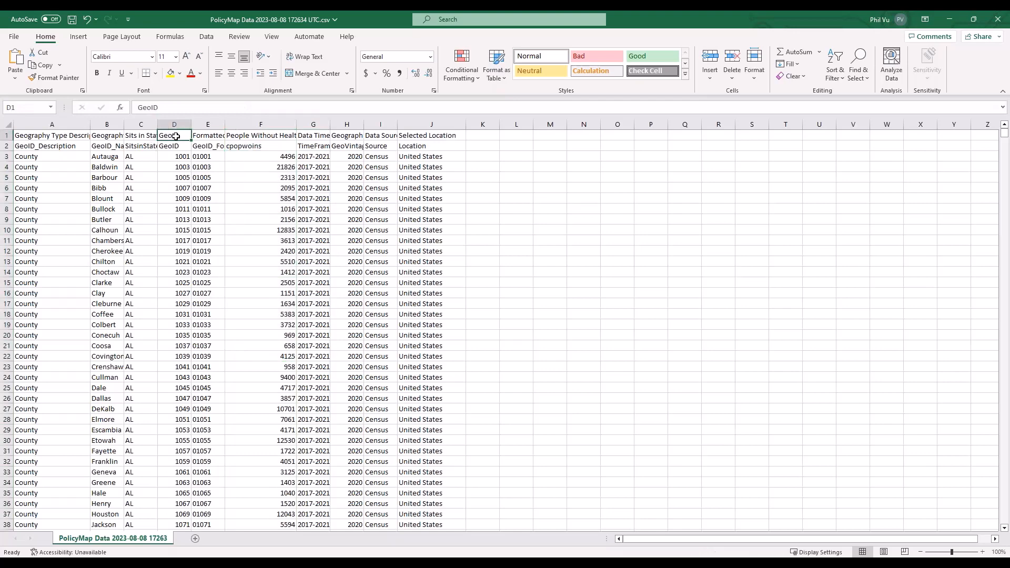
left_click(208, 157)
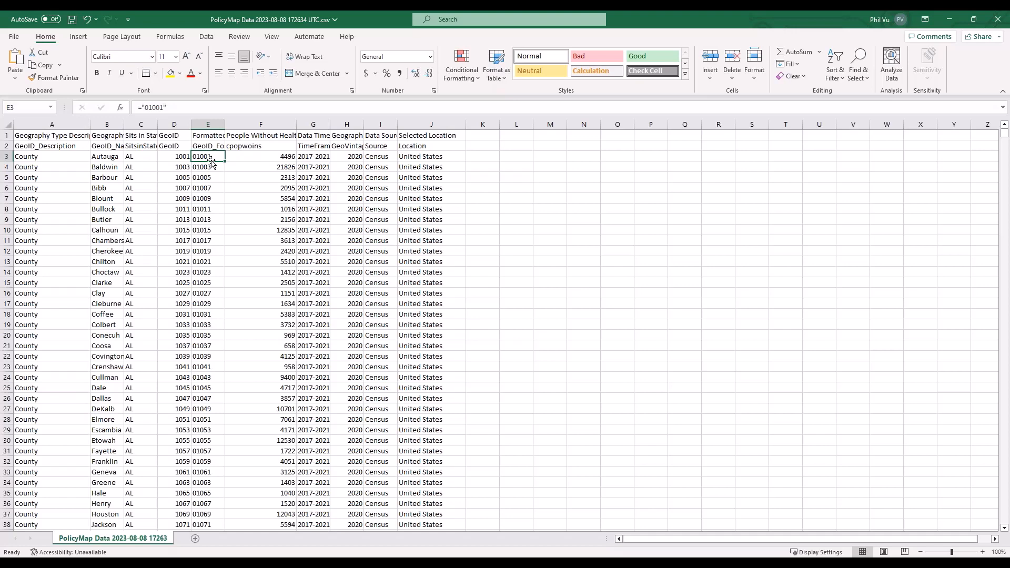
left_click(208, 124)
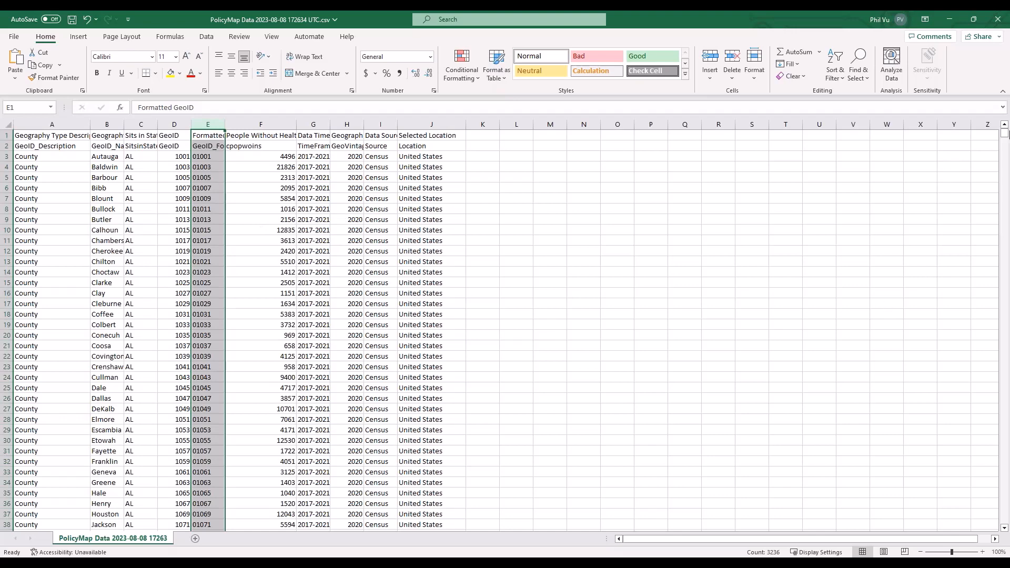
mouse_move(1005, 134)
left_mouse_down()
mouse_move(1005, 166)
mouse_move(1004, 128)
left_mouse_up()
left_click(949, 19)
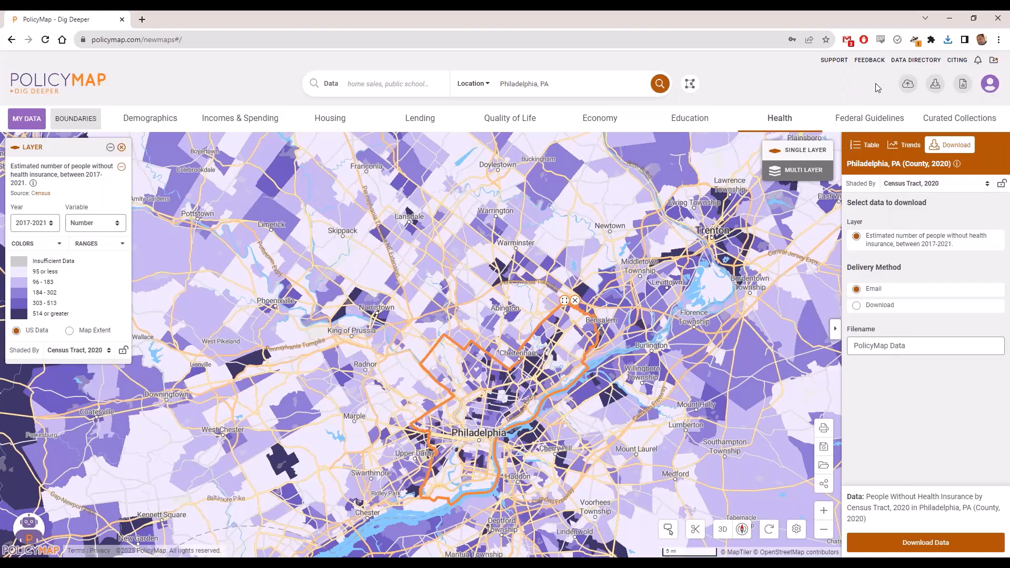
View the Data Loader's dataset upload form and return to the map.
left_click(907, 85)
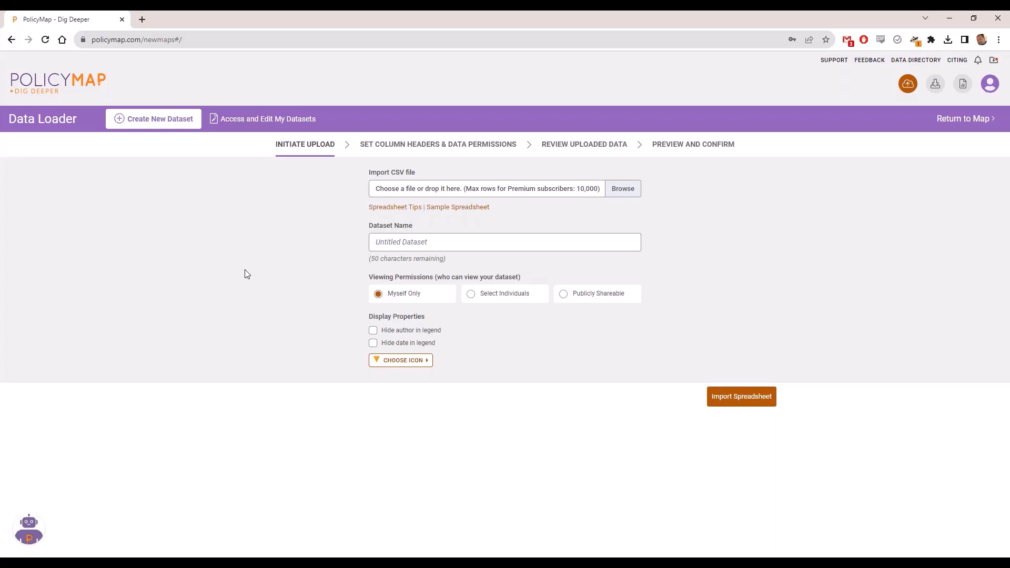
left_click(948, 123)
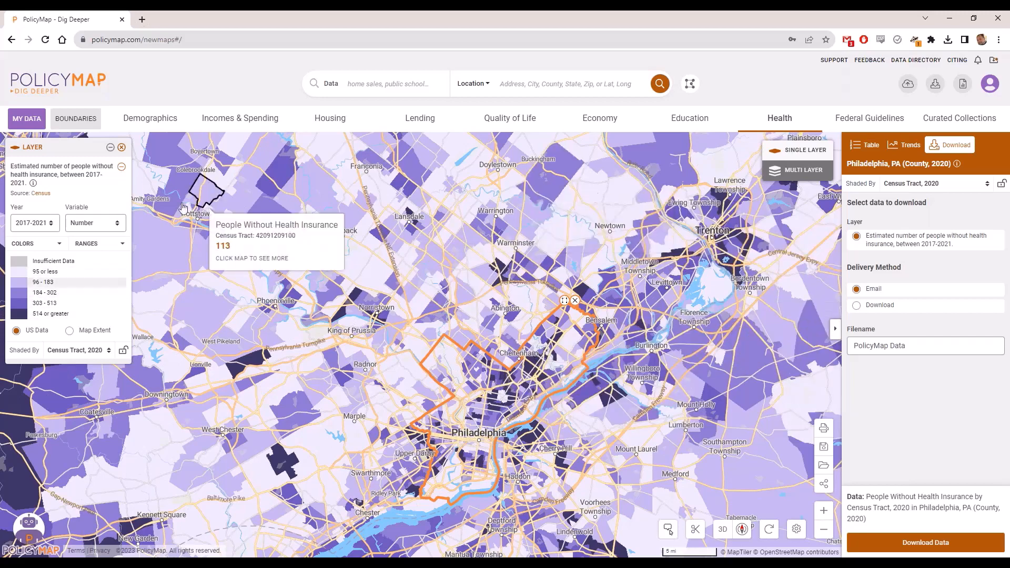
Clear the Philadelphia County selection and remove the uninsured data layer, leaving the base map zoomed in on Philadelphia.
left_click(574, 301)
scroll(524, 402, "up", 2)
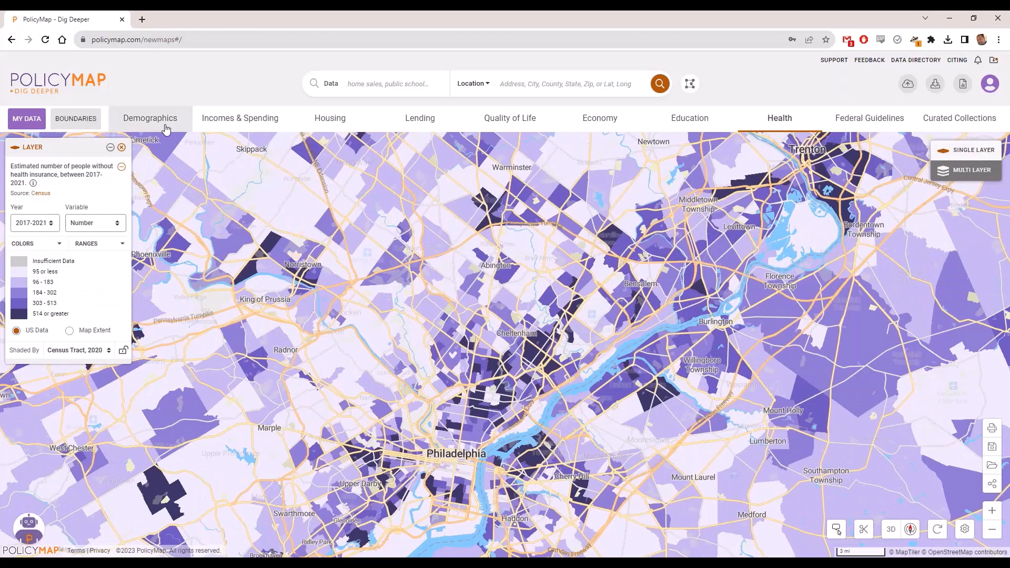
left_click(122, 147)
scroll(482, 455, "up", 1)
left_click_drag(468, 440, 483, 387)
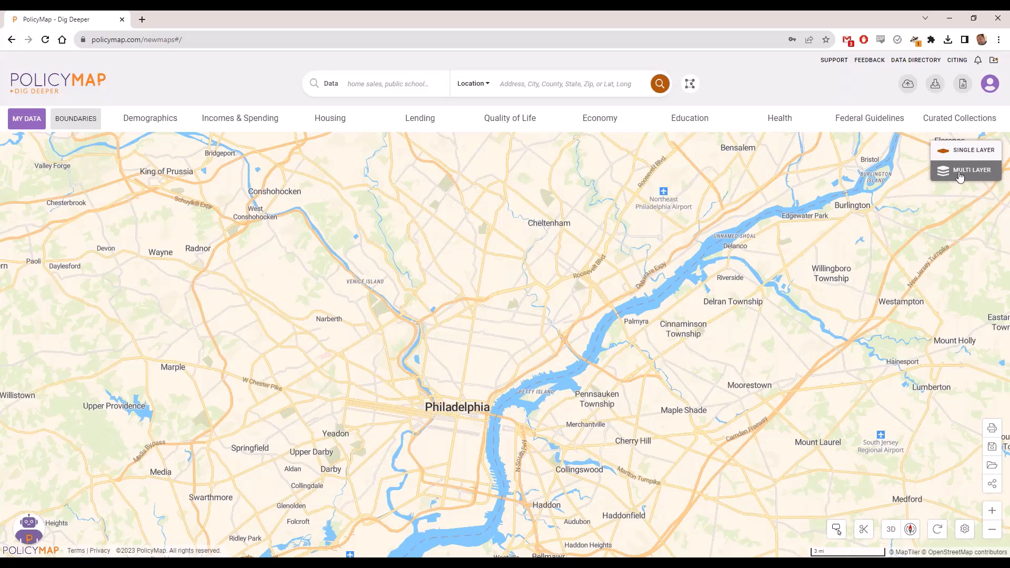
Add the Healthcare Uninsured Total layer from the Health Insurance Coverage data to the map.
left_click(789, 121)
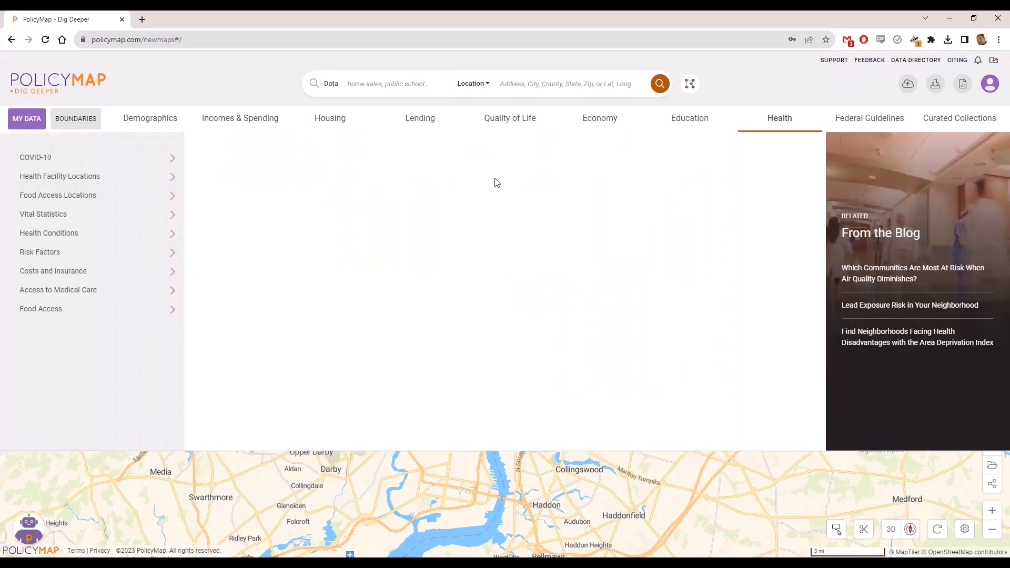
left_click(95, 273)
left_click(247, 196)
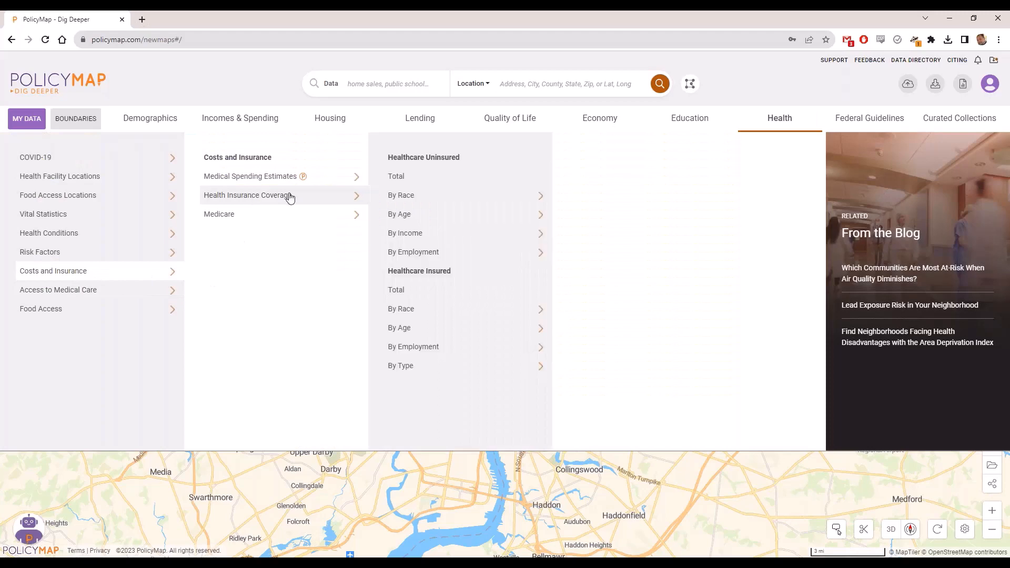
left_click(400, 177)
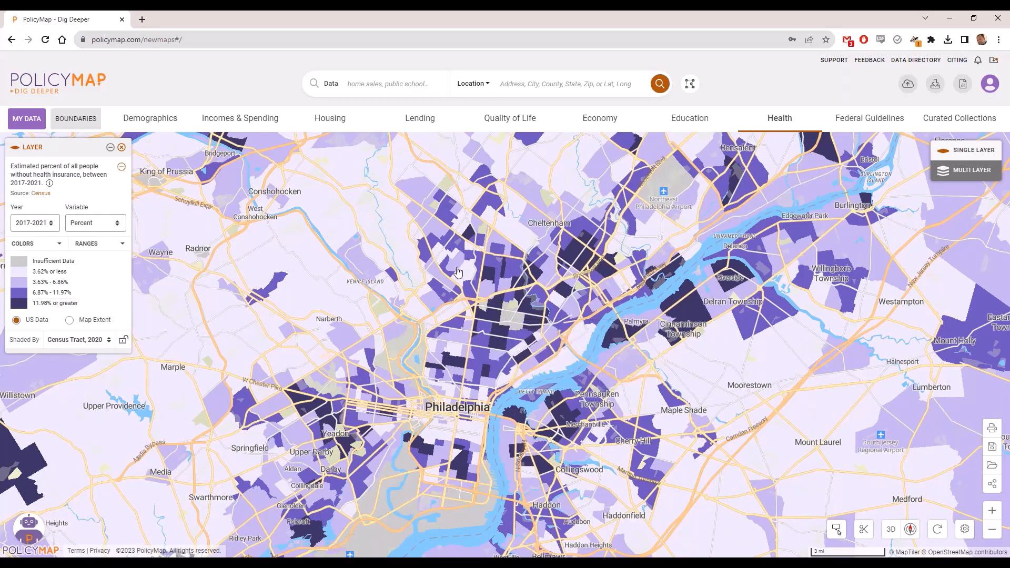
Map the percent of all people living in poverty from the Incomes & Spending data.
left_click(230, 122)
left_click(143, 179)
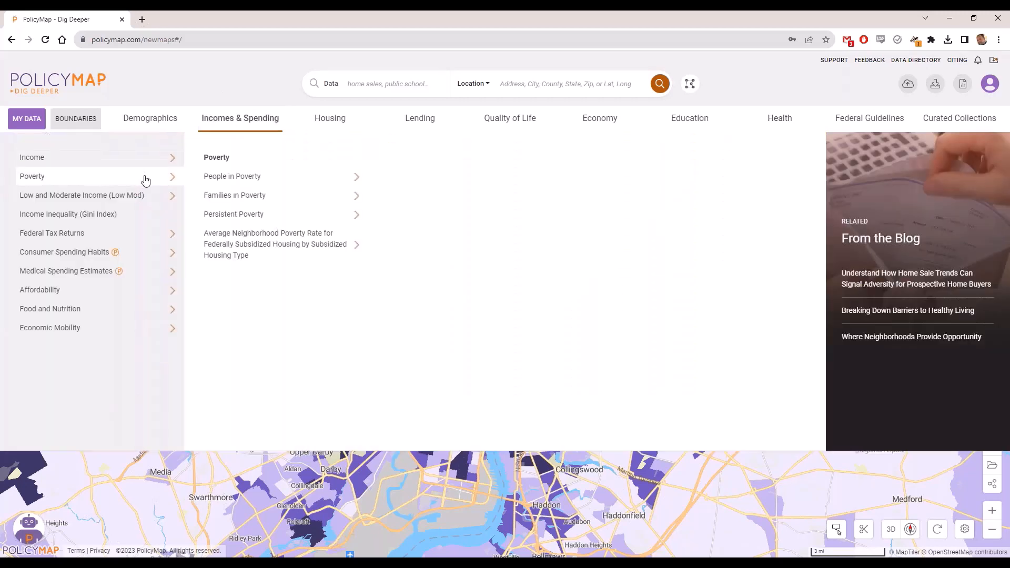
left_click(267, 181)
left_click(404, 179)
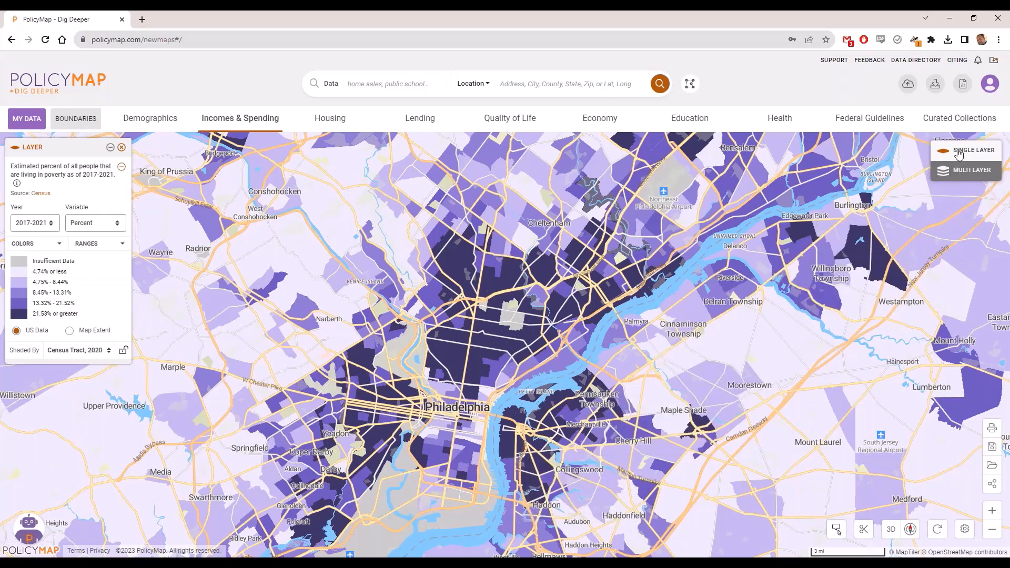
Switch the poverty map from single-layer to multi-layer mode, comparing it once with the single-layer view.
left_click(963, 169)
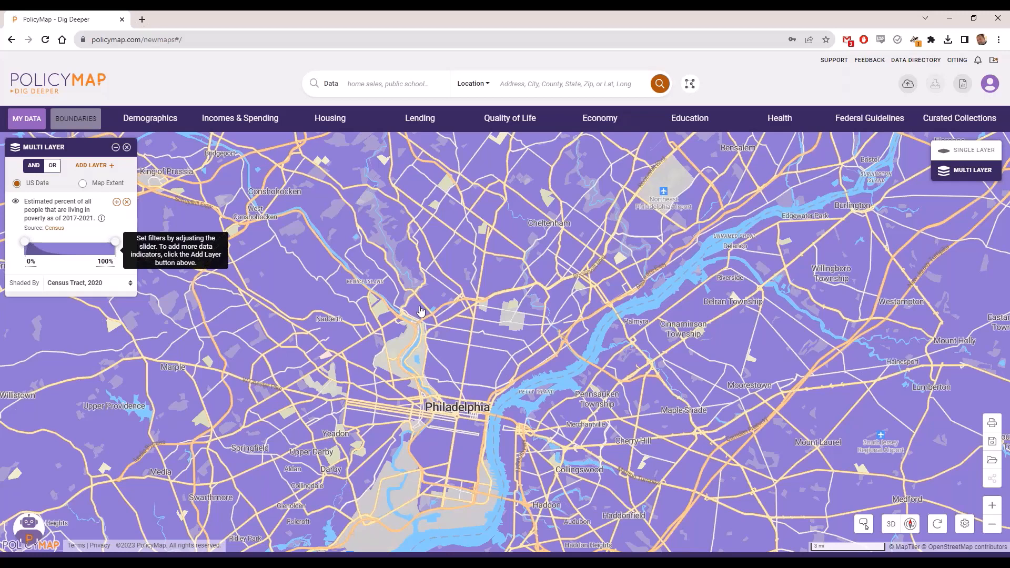
left_click(970, 146)
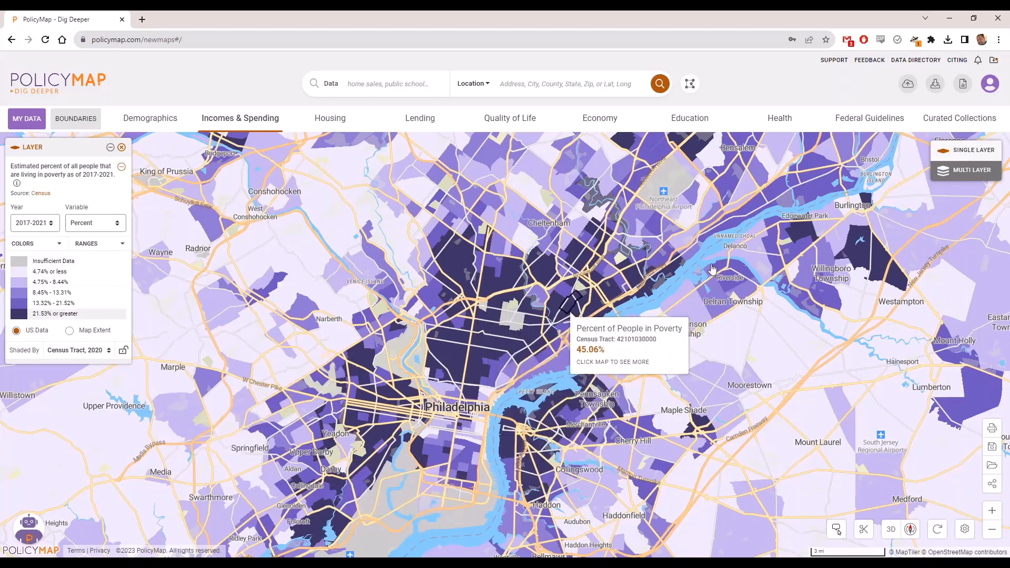
left_click(954, 173)
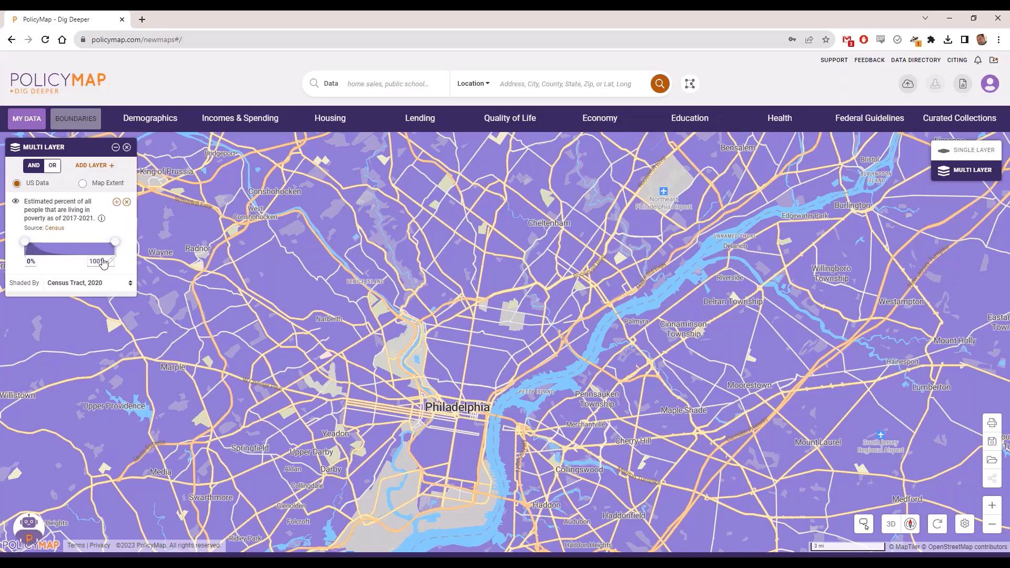
Set the poverty layer's minimum to 30% and check the value of a shaded census tract just north of central Philadelphia.
mouse_move(26, 247)
left_mouse_down()
mouse_move(80, 251)
mouse_move(7, 243)
left_mouse_up()
left_click(31, 261)
key("Tab")
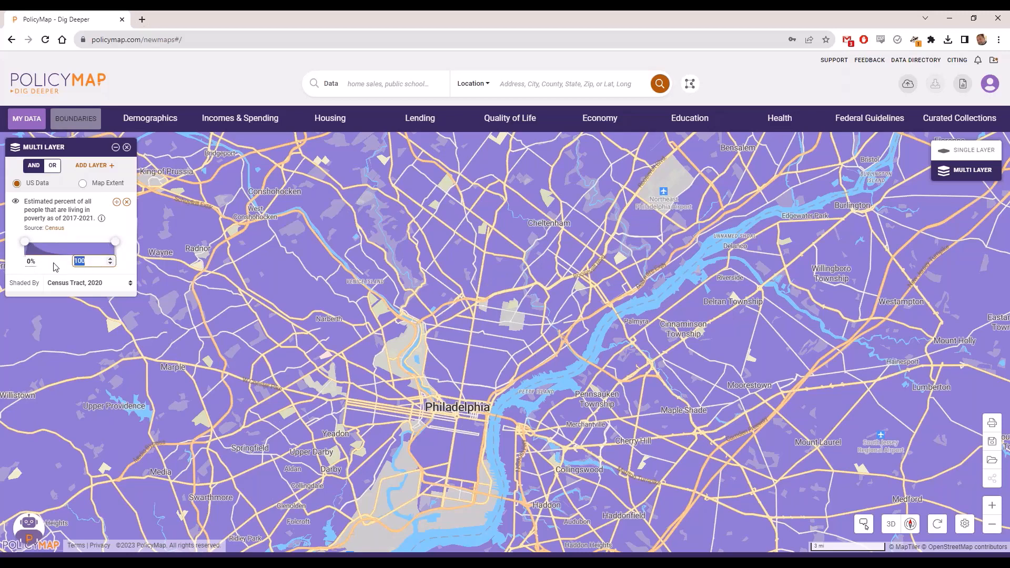
left_click(30, 262)
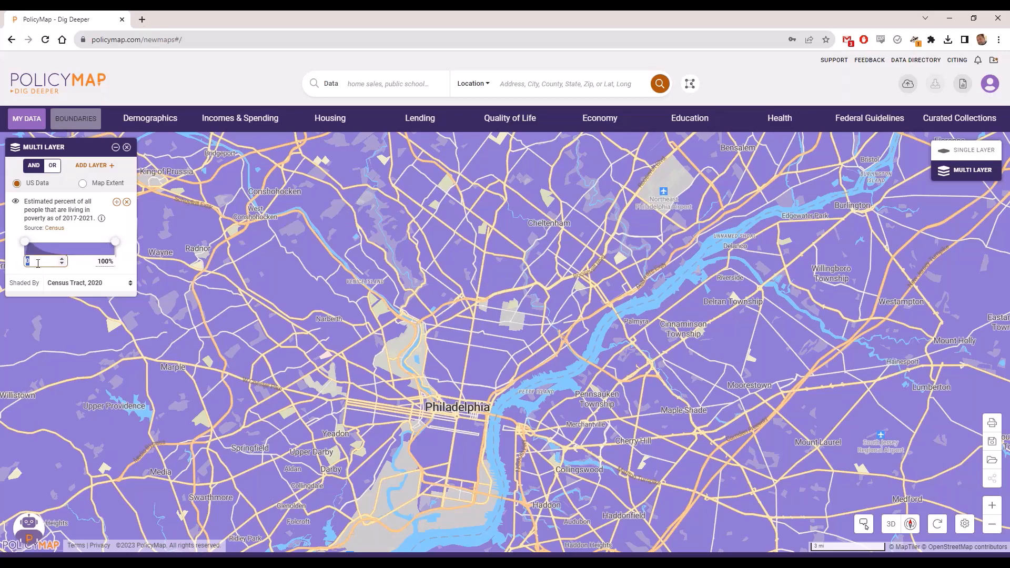
type("30")
key("Return")
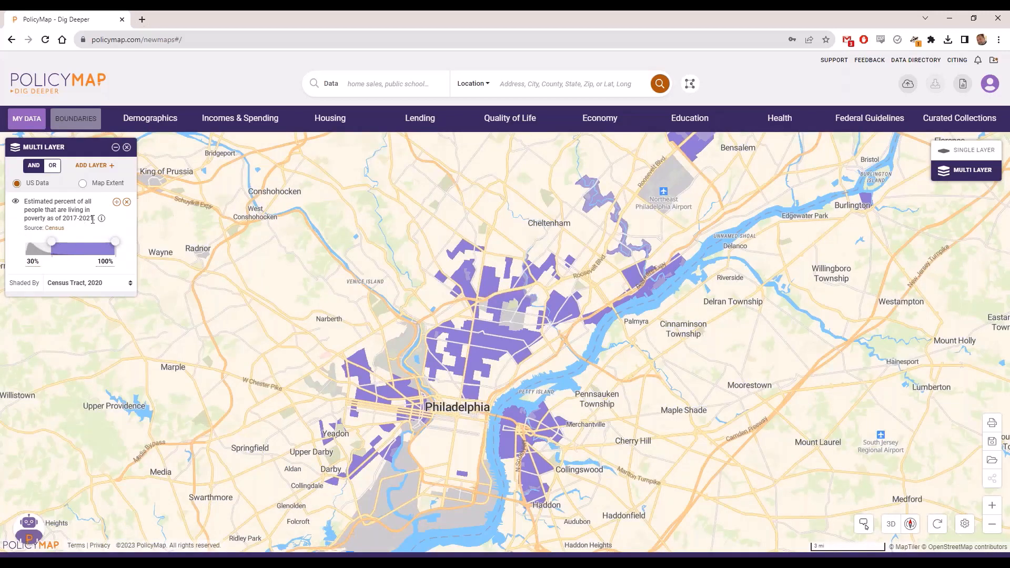
left_click(488, 373)
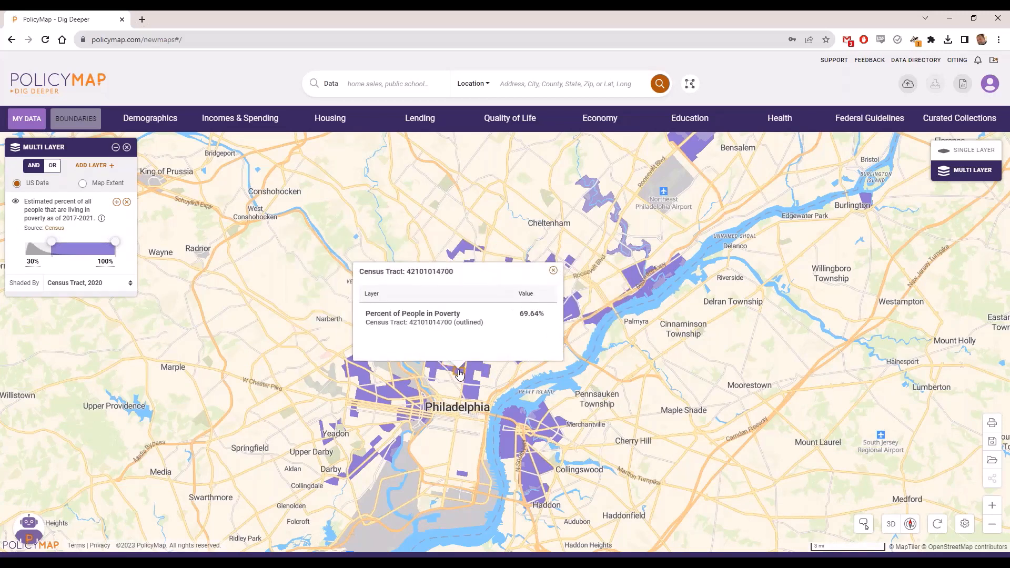
left_click(553, 267)
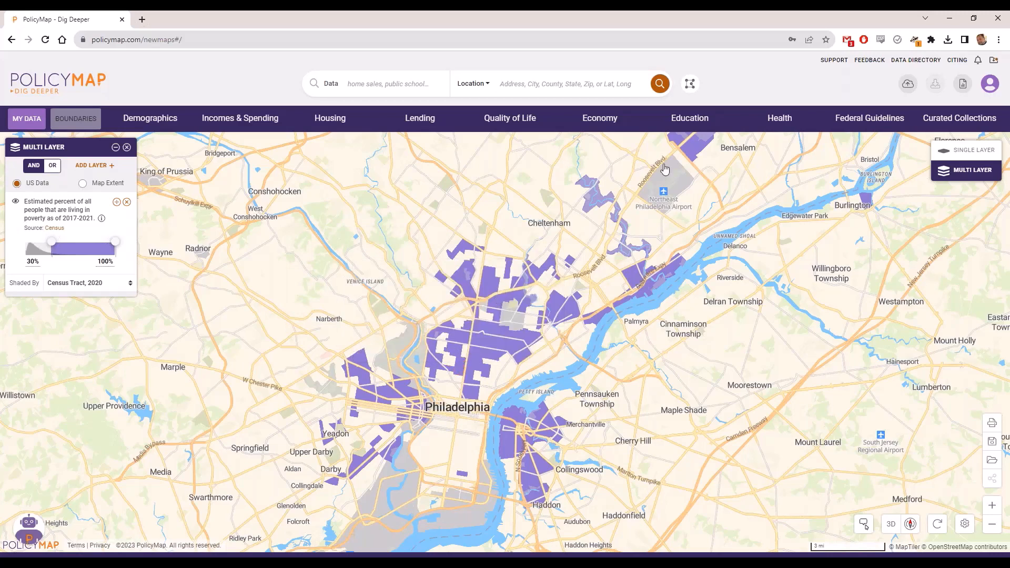
Add the percent of people without health insurance from the Health Insurance Coverage data as a second layer.
left_click(779, 118)
left_click(95, 272)
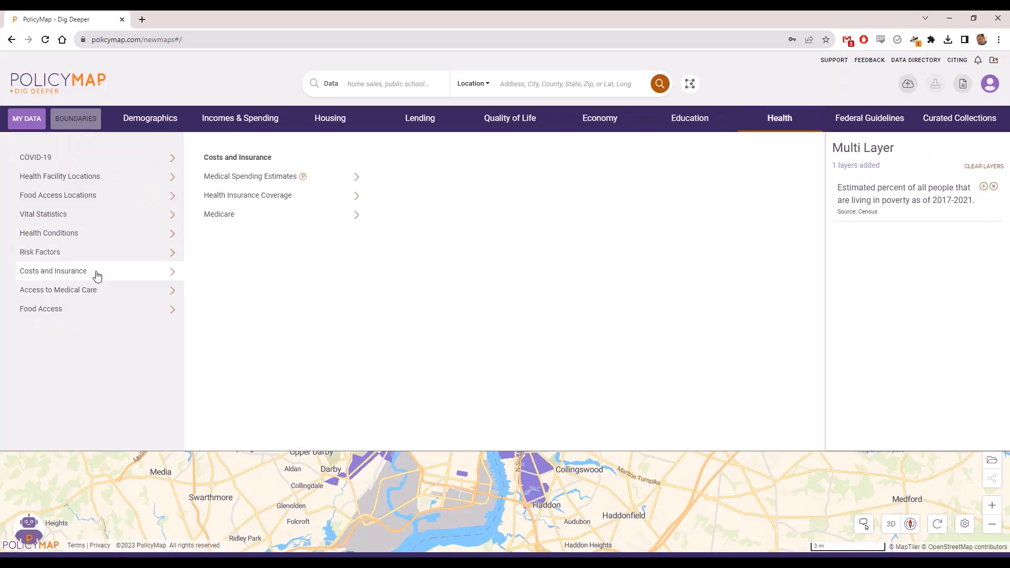
left_click(284, 196)
left_click(409, 177)
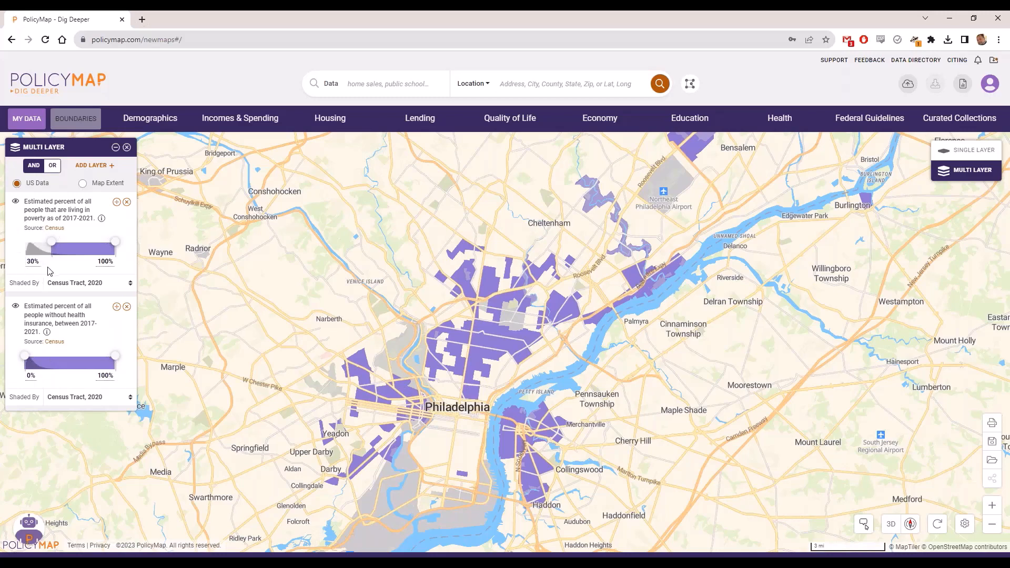
Set the uninsured layer's minimum to 7% and check both layer values for a shaded tract northeast of central Philadelphia.
left_click(31, 375)
type("7")
key("Return")
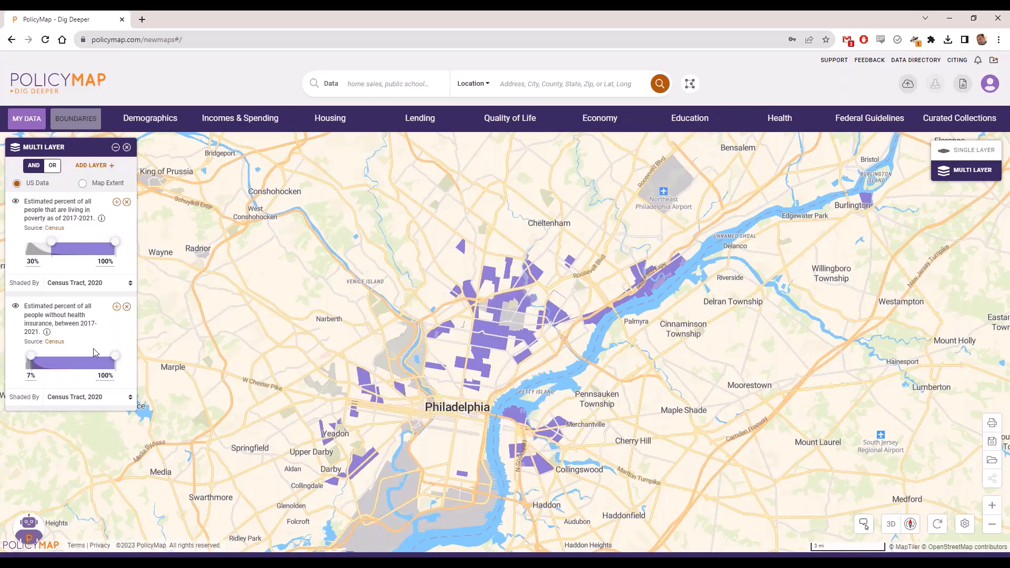
left_click(525, 357)
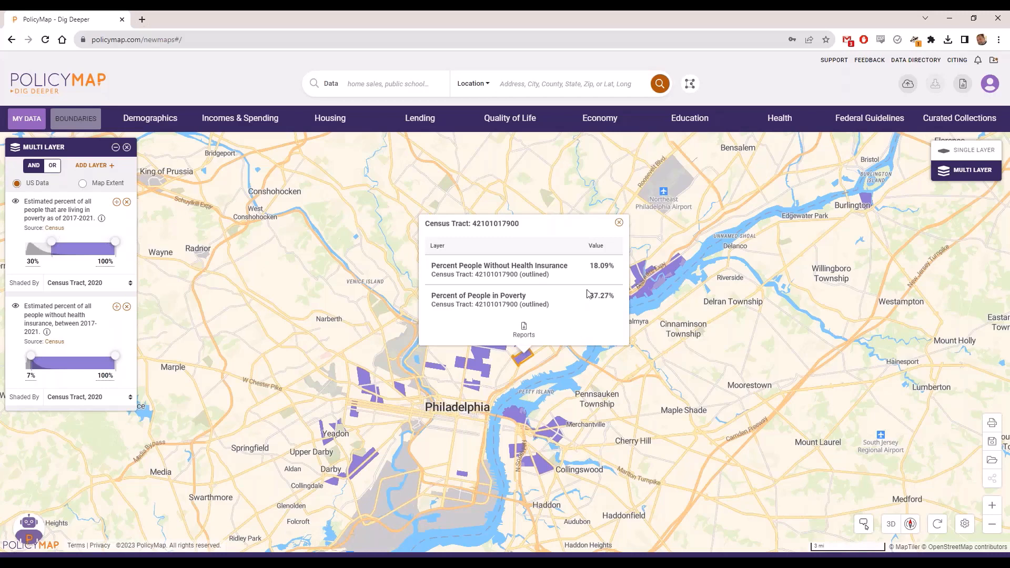
left_click(619, 223)
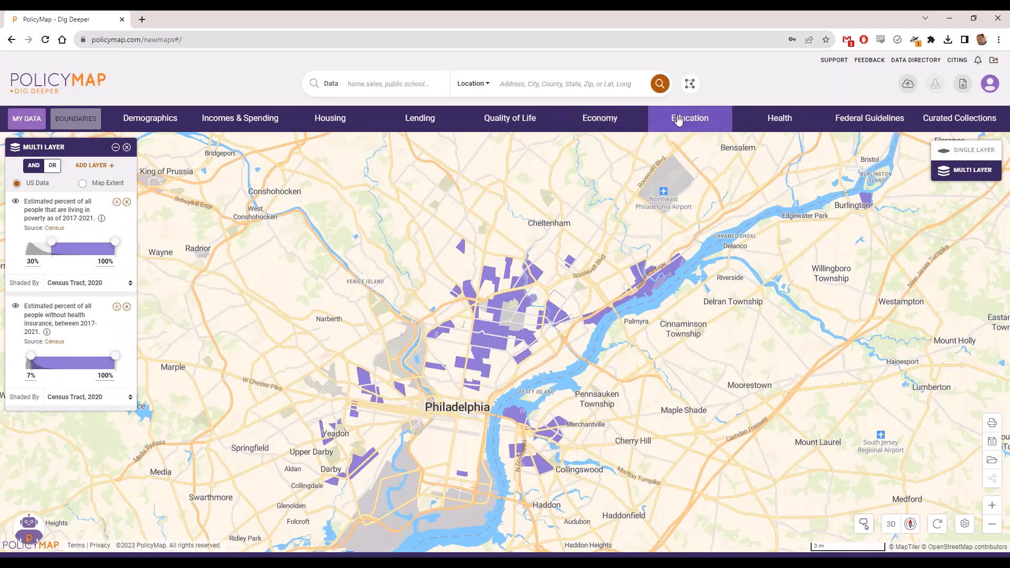
Add the No Vehicles indicator from the Vehicles per Household transportation data as a third layer.
left_click(507, 120)
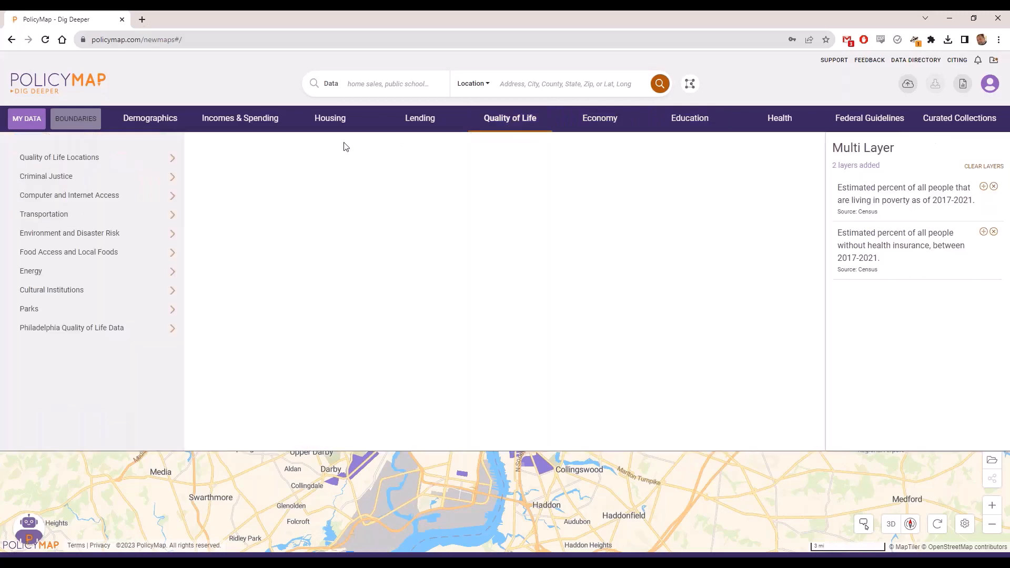
left_click(143, 213)
left_click(260, 233)
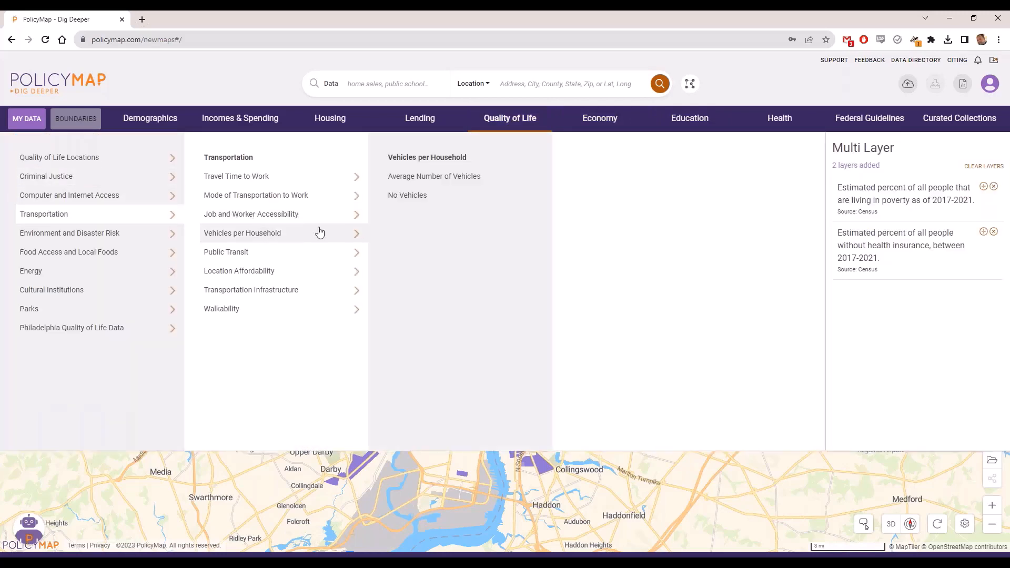
left_click(416, 197)
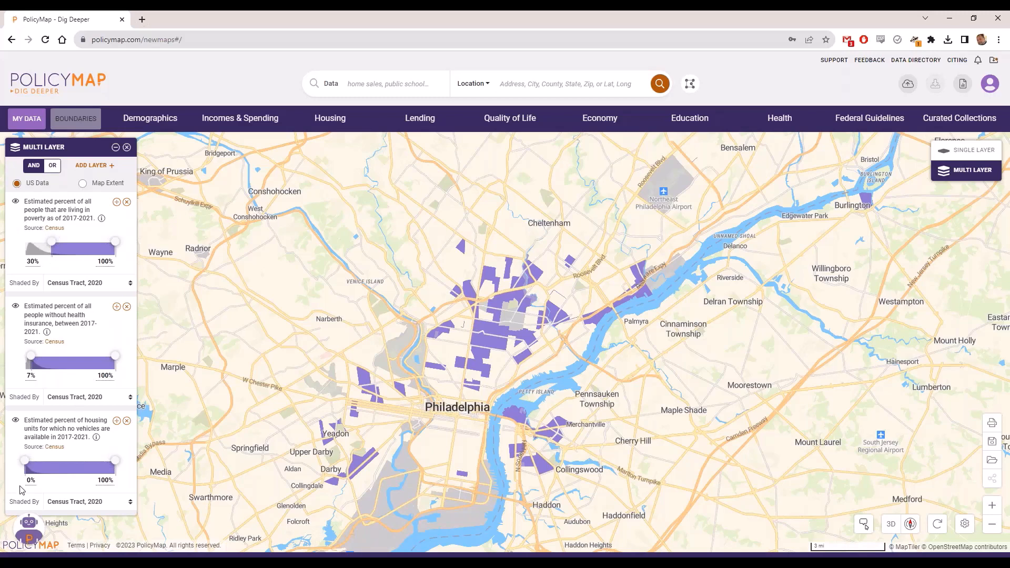
Set the no-vehicles layer's maximum to 25% and check all three layer values for a shaded tract in North Philadelphia.
left_click(99, 480)
left_click_drag(89, 481, 62, 479)
type("25")
key("Return")
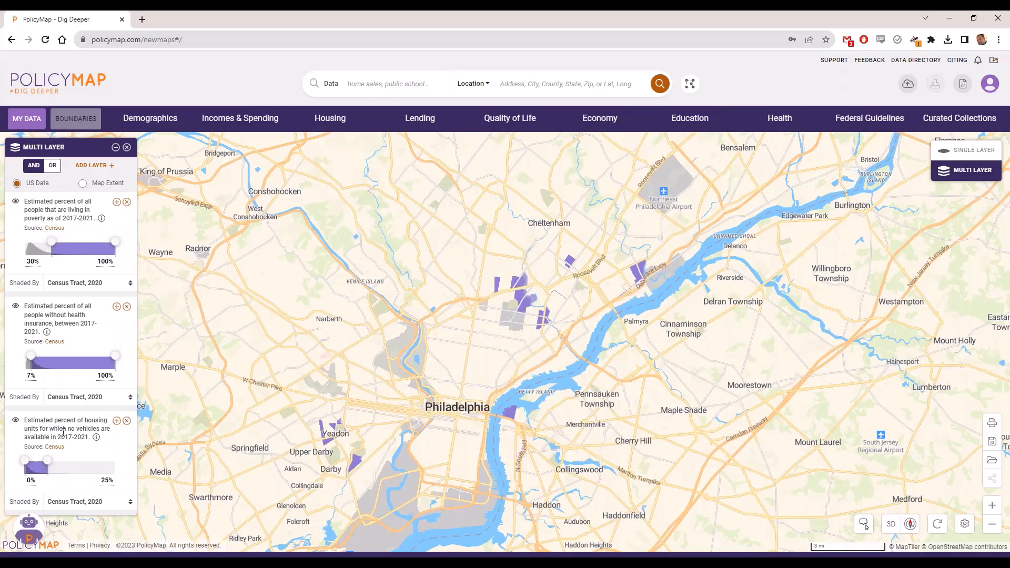
left_click(543, 322)
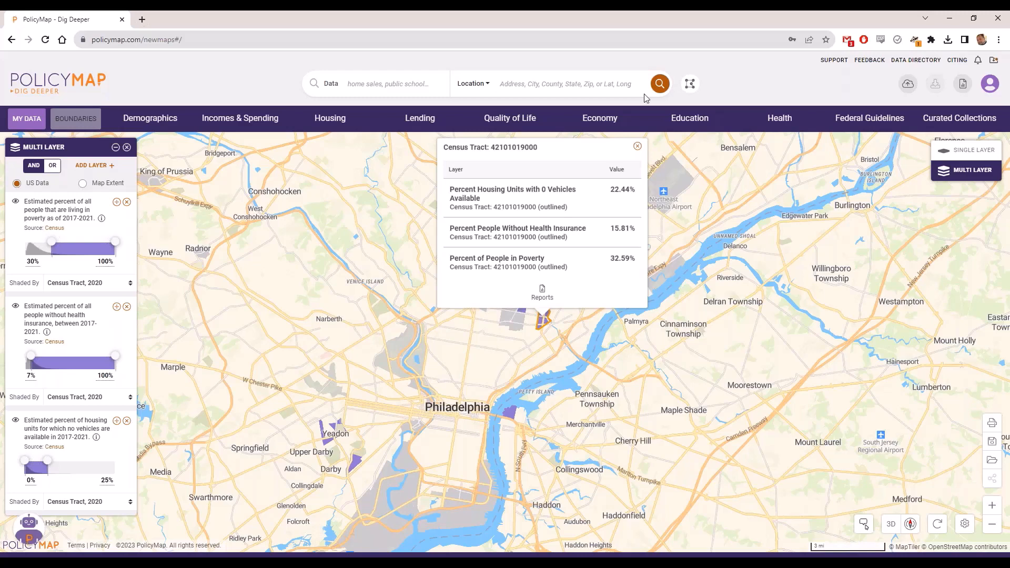
left_click(637, 146)
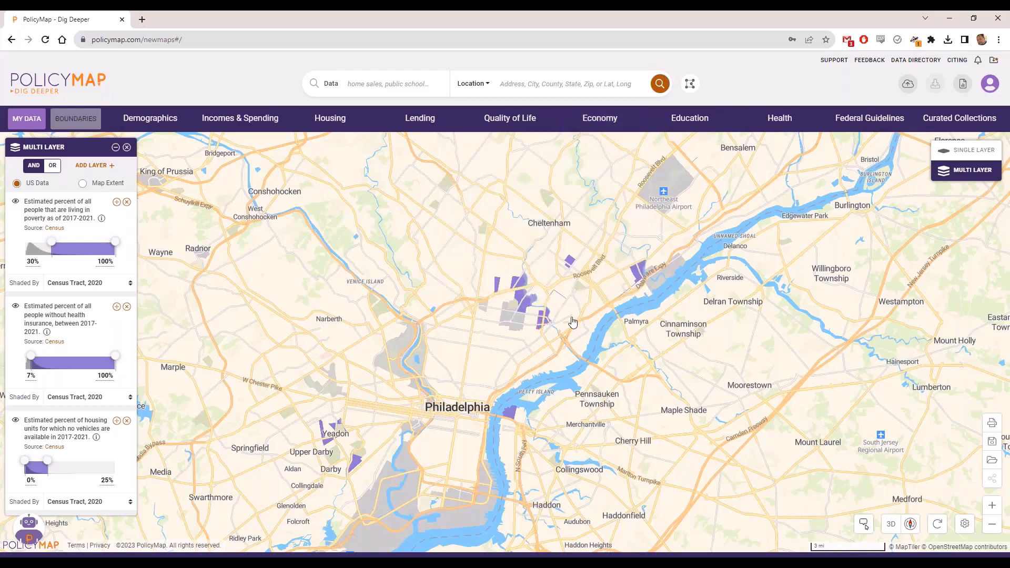
View the options for exporting the multi-layer map as an image and close them without exporting.
left_click(991, 423)
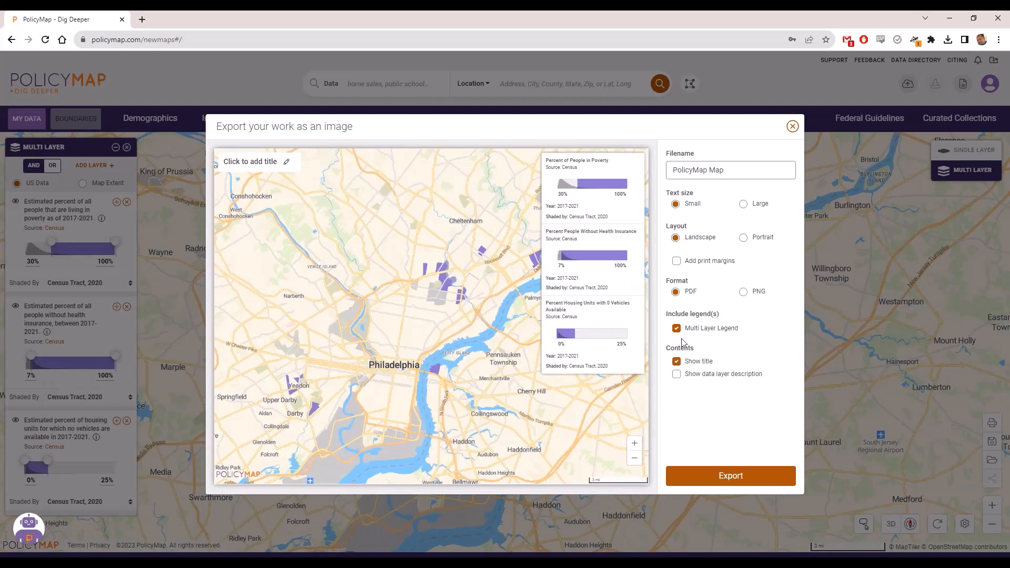
left_click(792, 127)
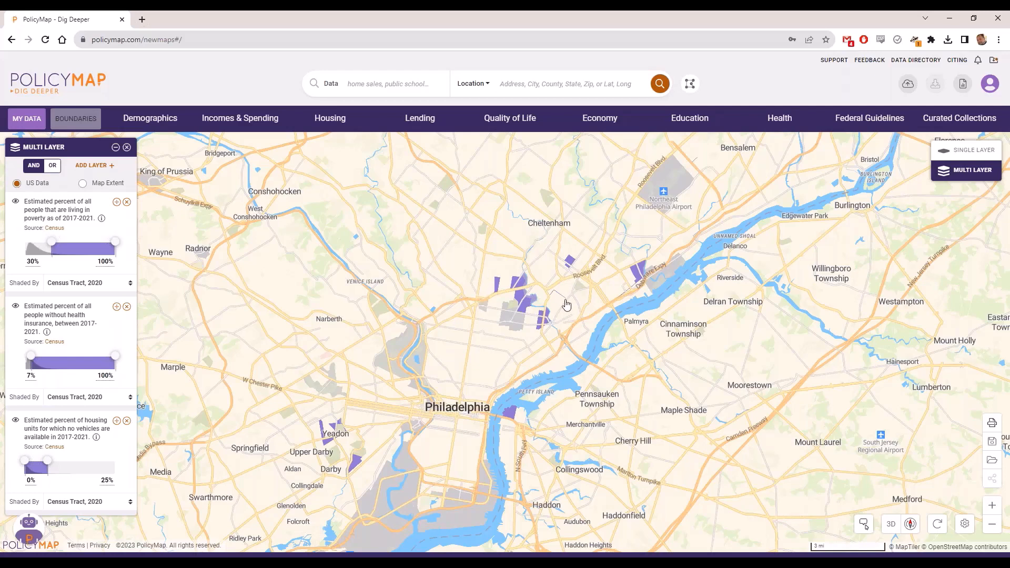
Examine the three layer values of unshaded census tracts bordering the matching areas south of Cheltenham.
scroll(563, 297, "up", 3)
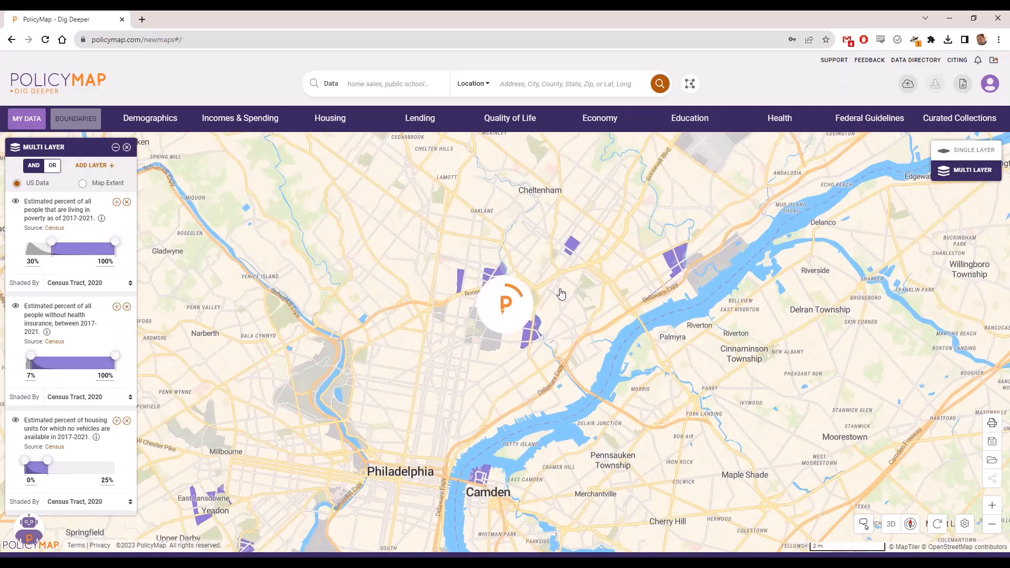
scroll(560, 294, "up", 3)
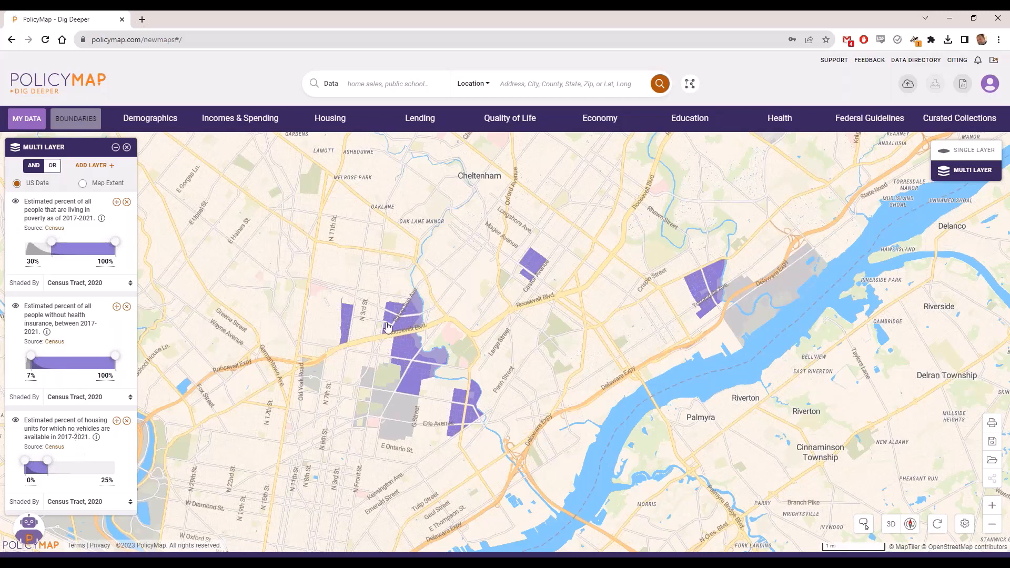
left_click(439, 314)
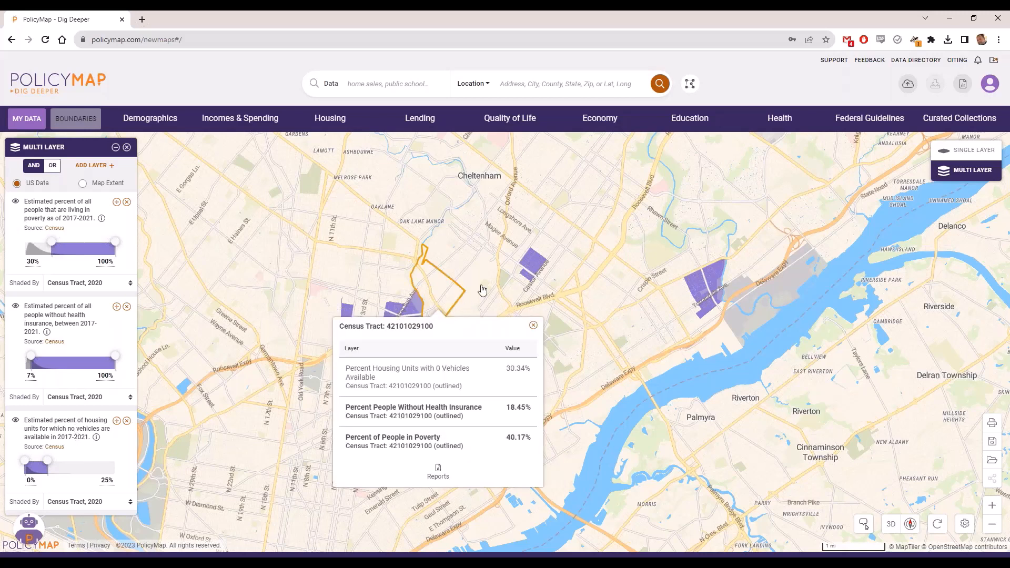
left_click(513, 259)
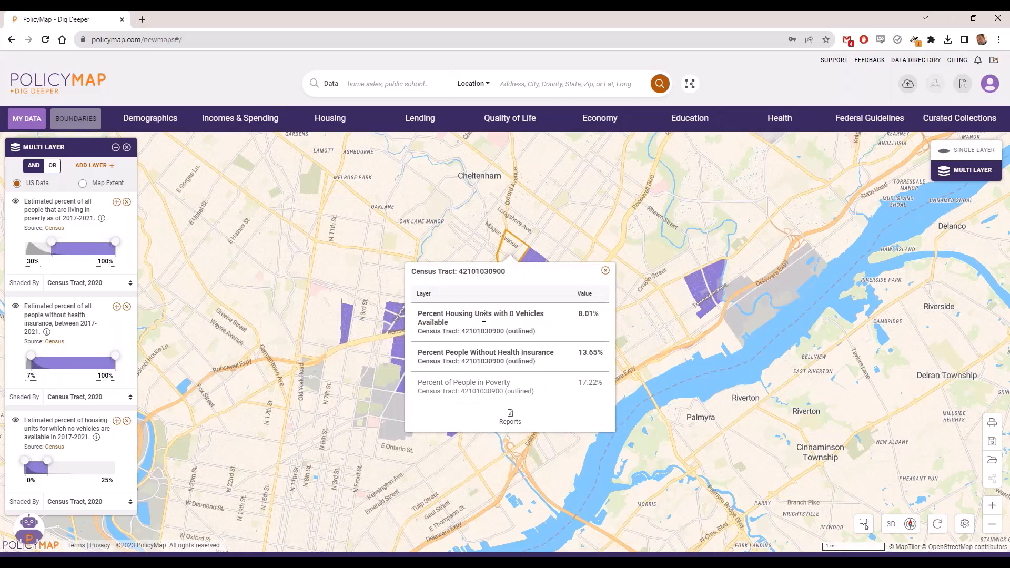
left_click(347, 302)
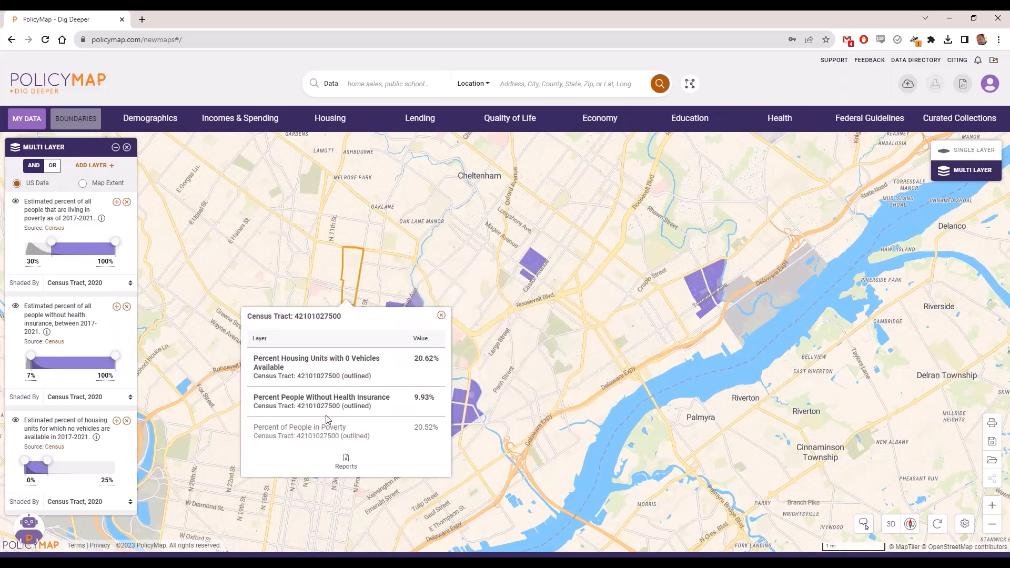
left_click(440, 316)
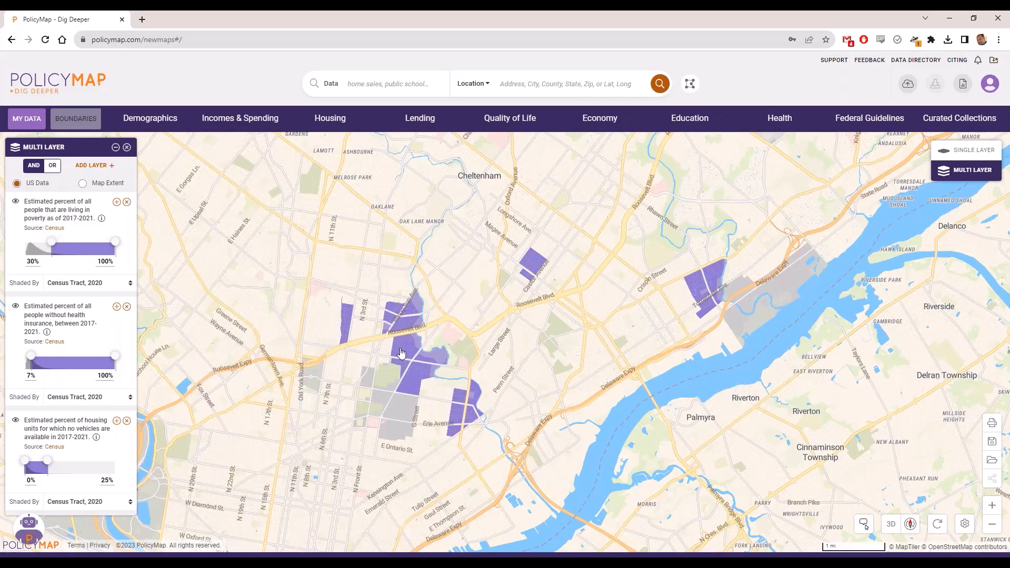
Combine the three layers with OR and hide parks, forests and farmland, airports, hospitals and schools from the base map.
left_click(52, 166)
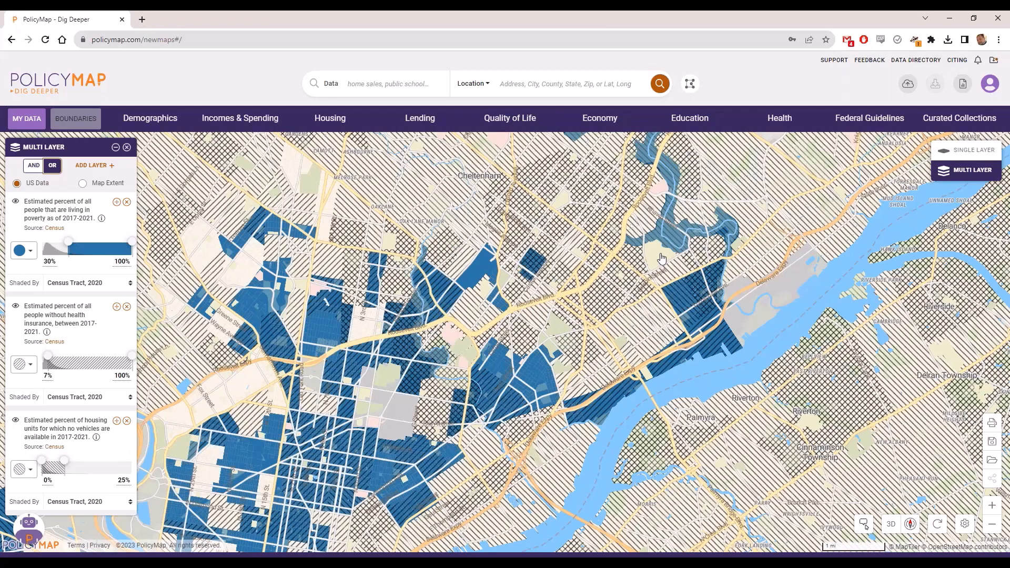
left_click(966, 524)
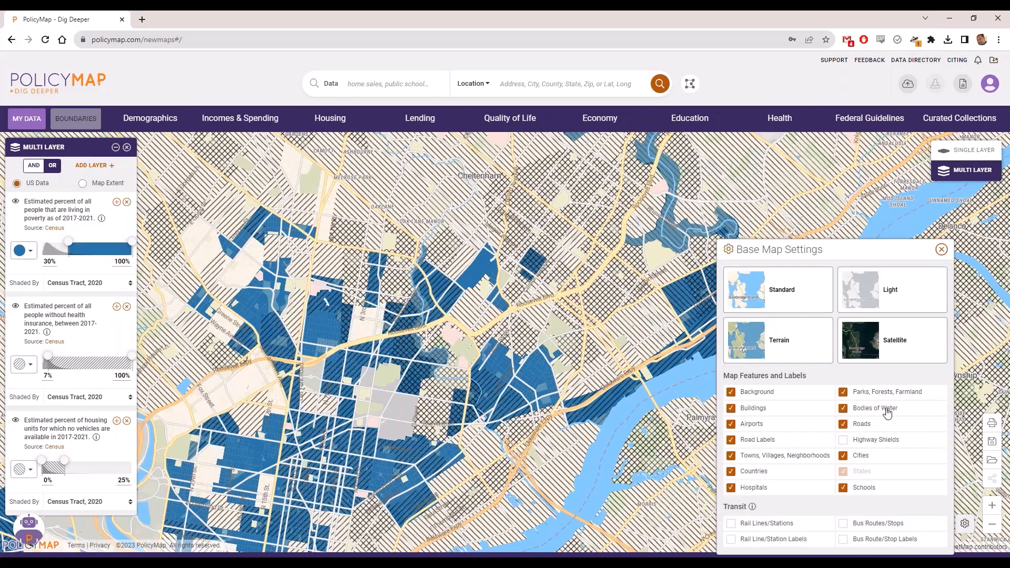
left_click(871, 394)
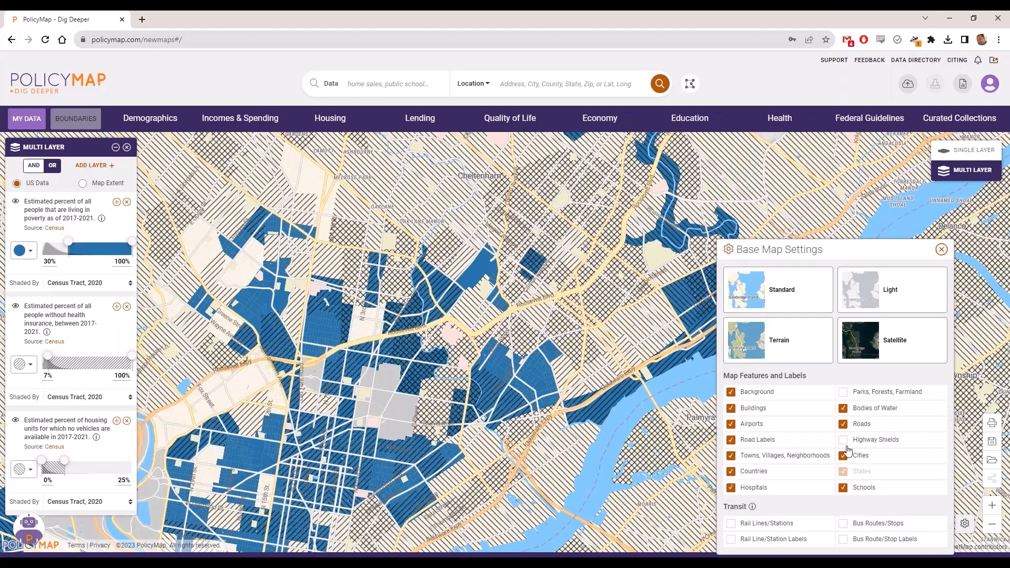
left_click(756, 423)
left_click(751, 487)
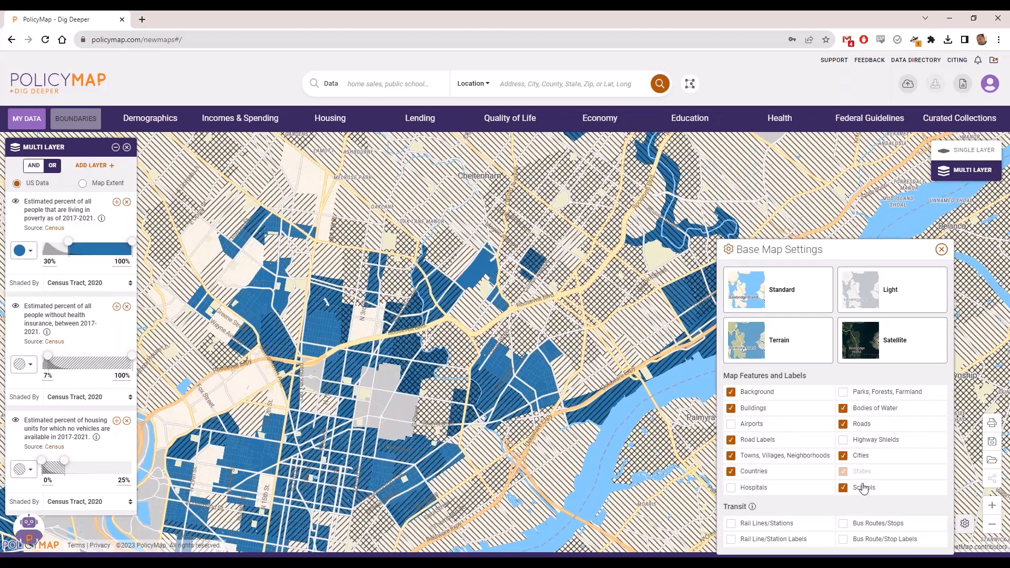
left_click(863, 487)
left_click(941, 251)
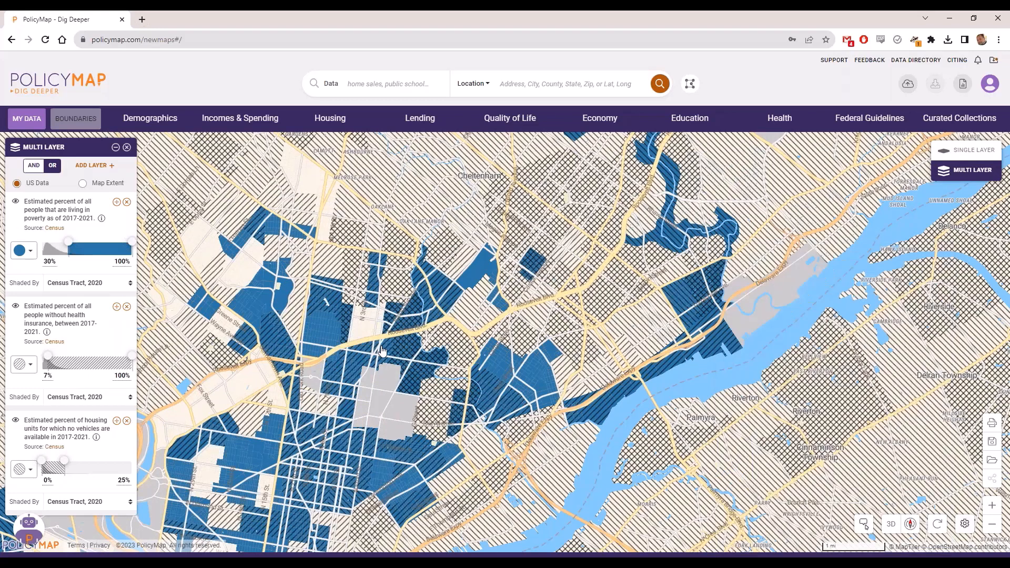
Compare the three layer values of several North Philadelphia census tracts with differing shading and hatching.
left_click(416, 313)
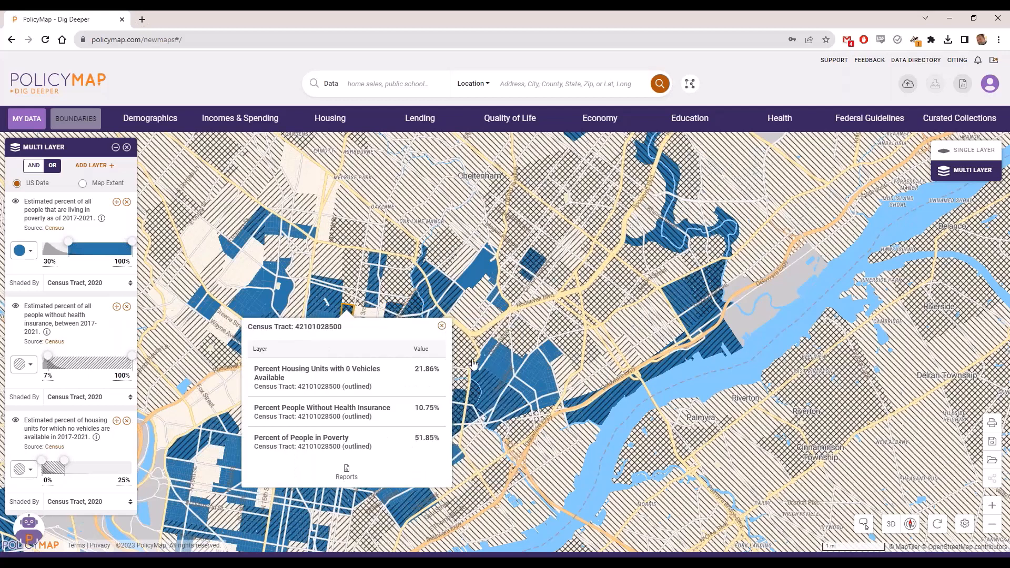
left_click(426, 290)
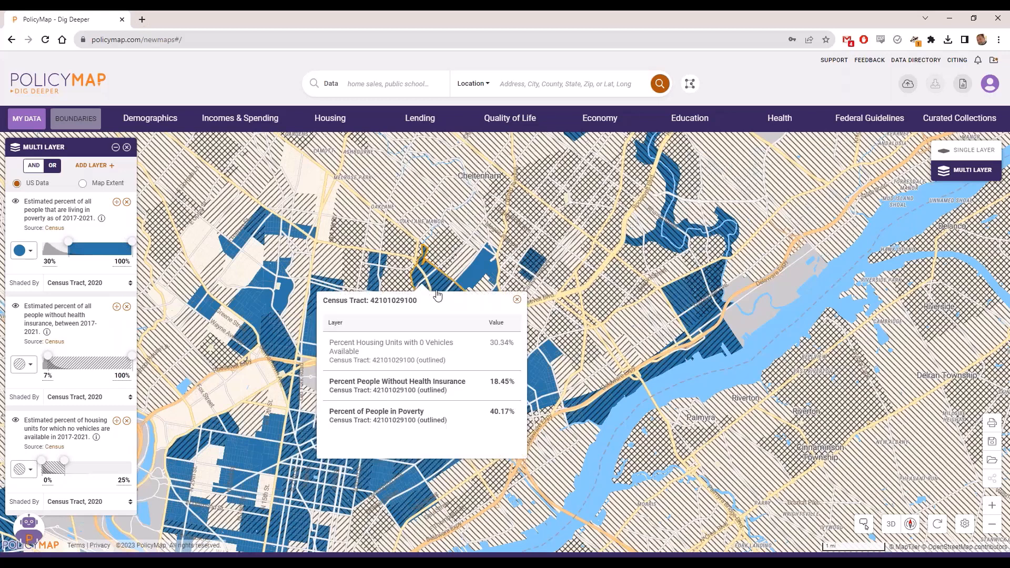
left_click(440, 262)
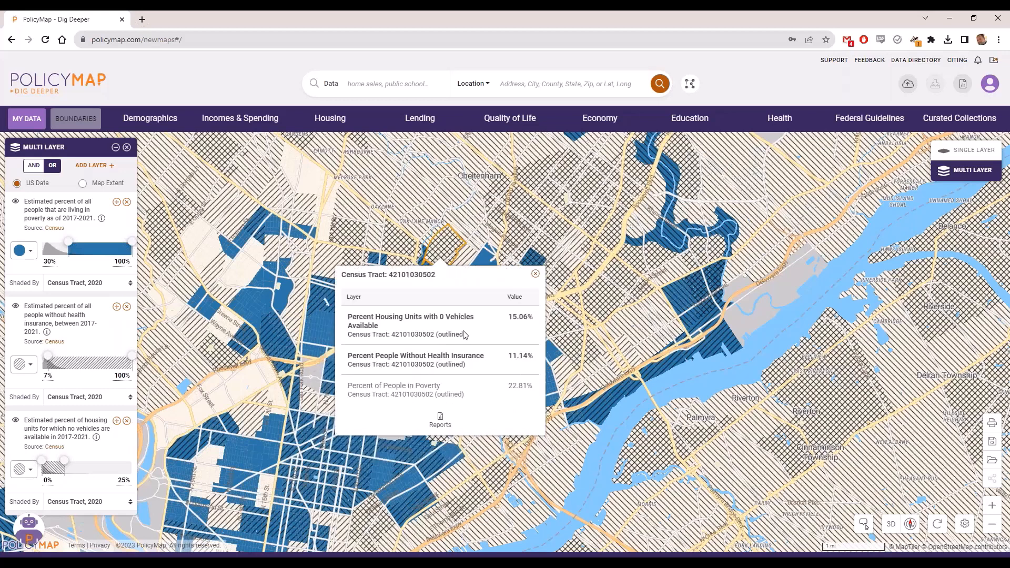
Check the layer values of the census tract south of Melrose Park and view the image export options, closing both without exporting.
left_click(324, 231)
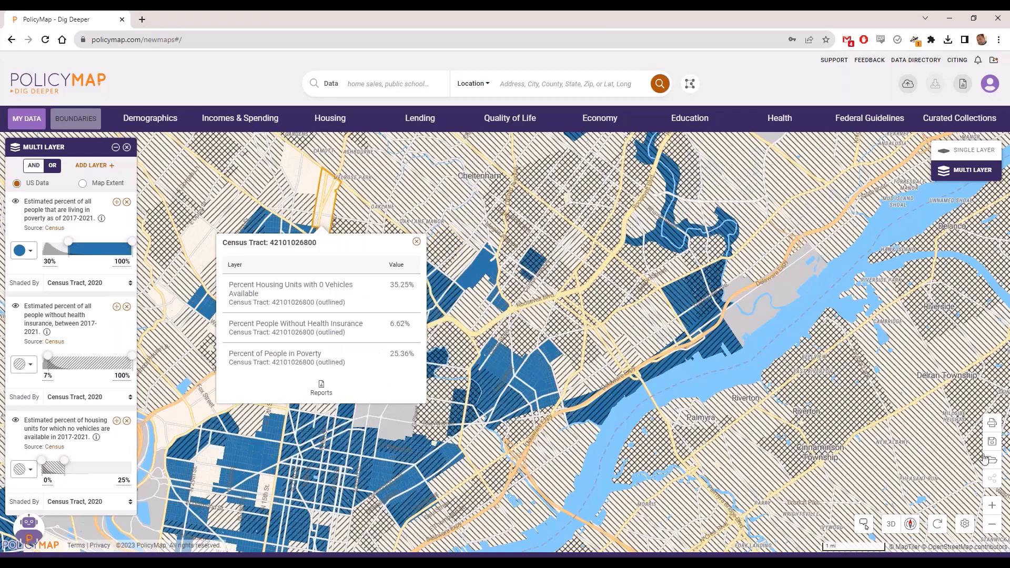
left_click(992, 423)
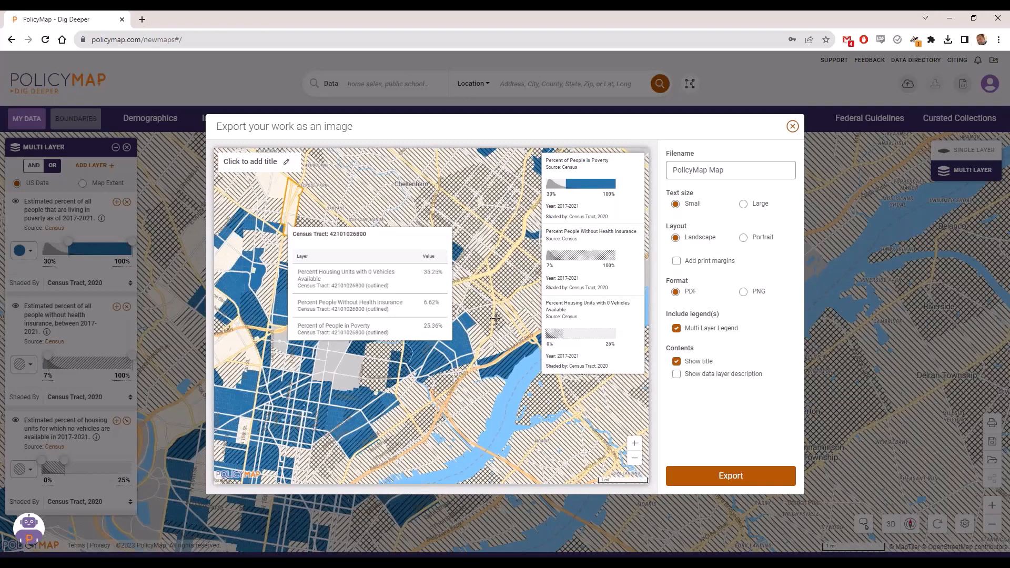
left_click(792, 127)
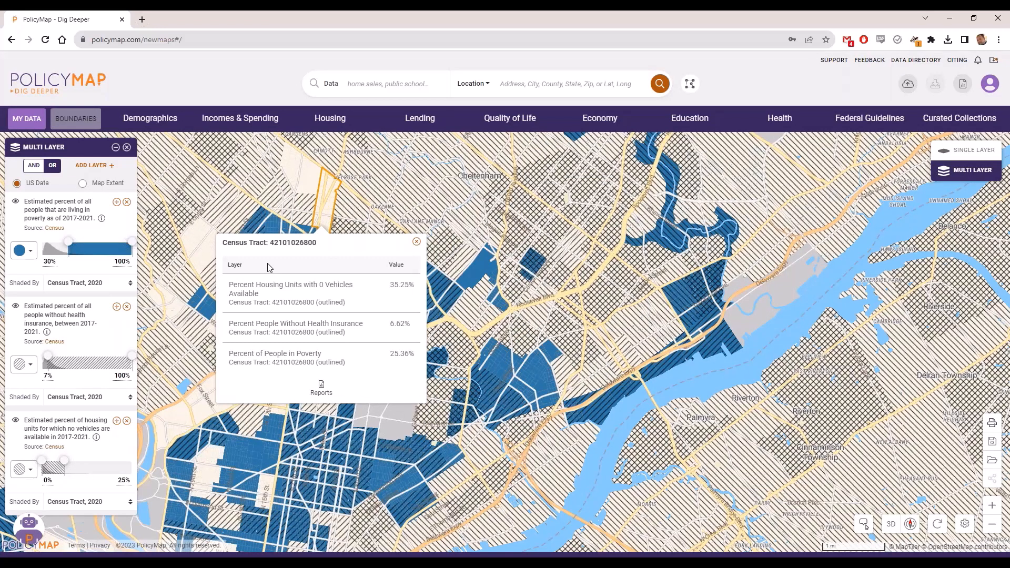
left_click(416, 241)
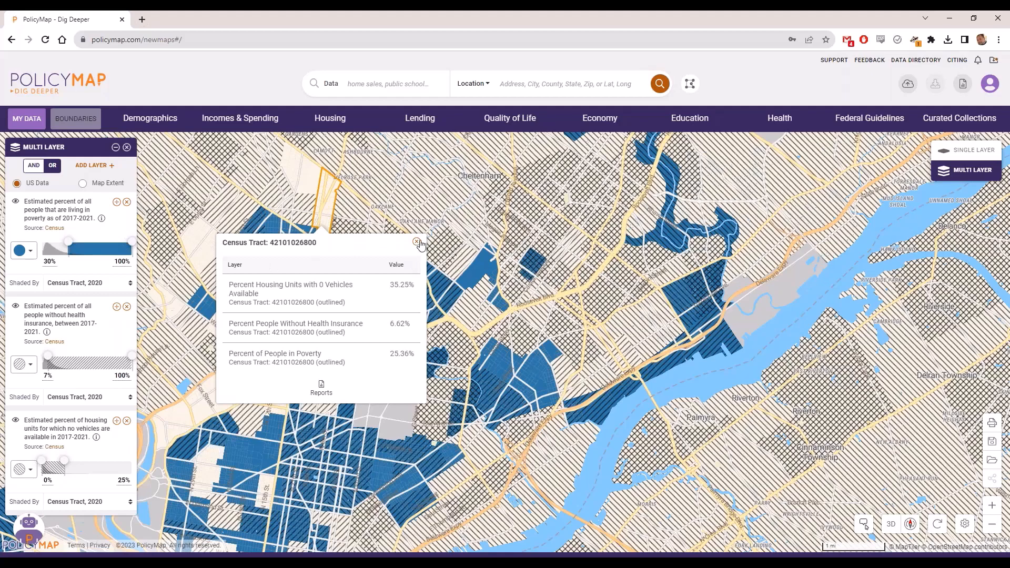
Switch from the multi-layer map to a blank single-layer map centered on Philadelphia and Camden.
left_click(956, 156)
left_click(444, 319)
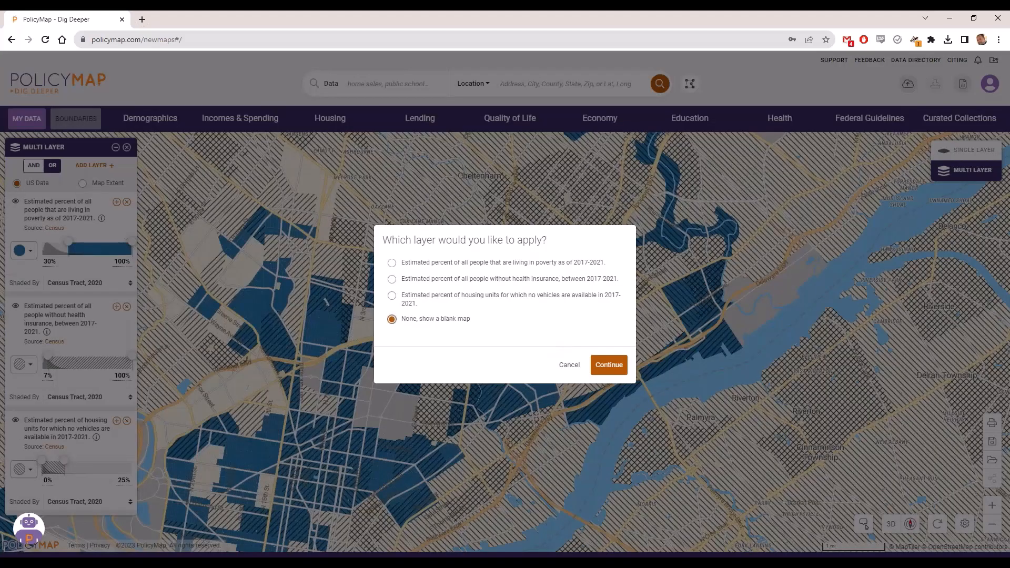
left_click(607, 365)
scroll(403, 400, "down", 3)
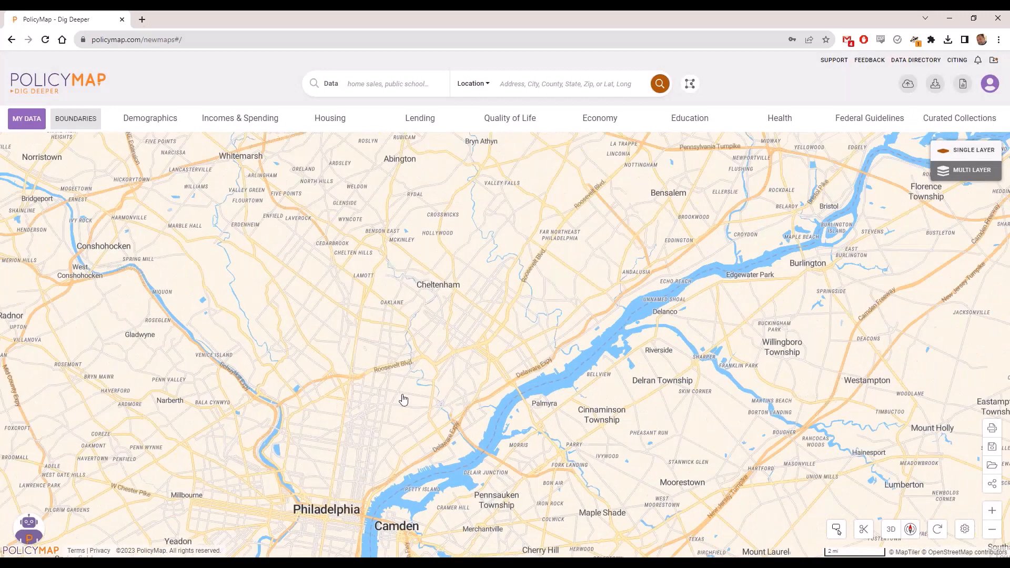
left_click_drag(403, 399, 498, 276)
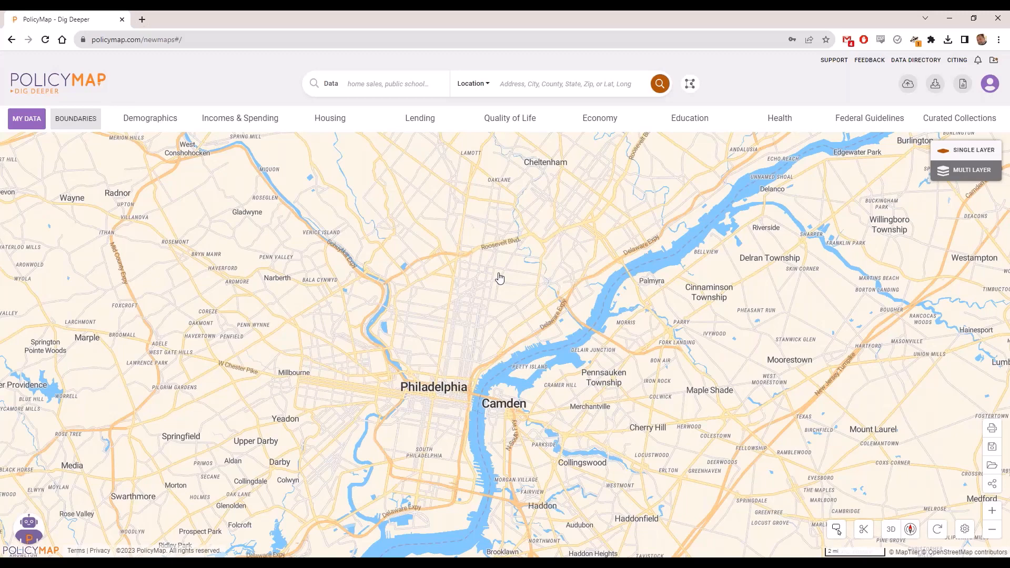
Map the Total Food Insecure Persons indicator from the Food and Nutrition data across the Philadelphia region.
left_click(242, 121)
left_click(169, 313)
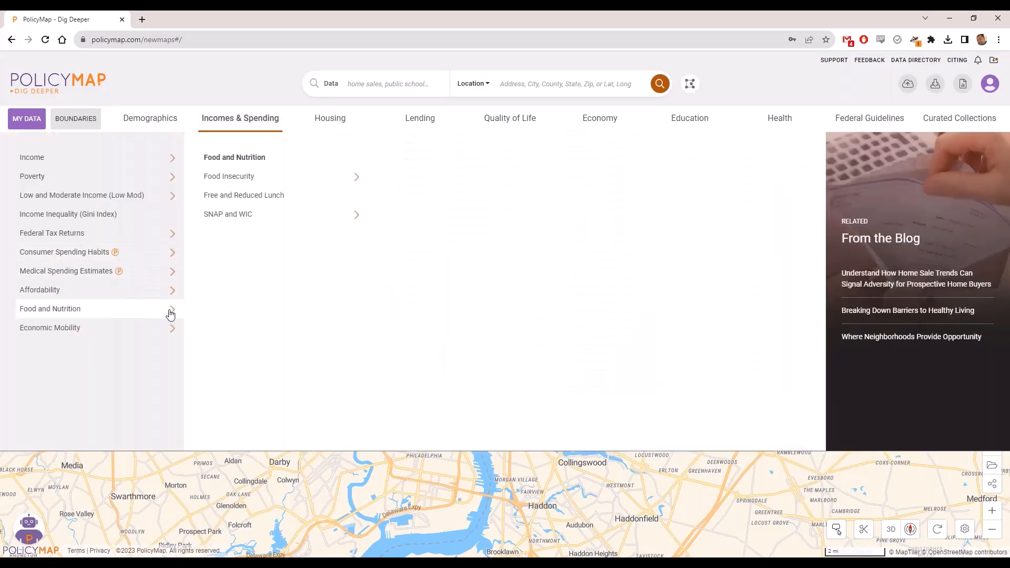
left_click(292, 181)
left_click(414, 180)
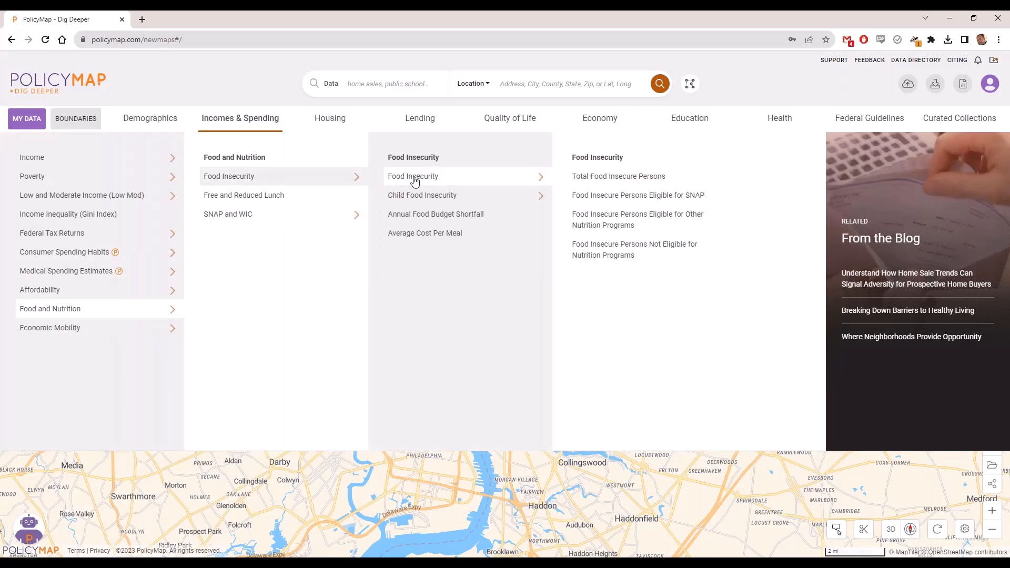
left_click(614, 176)
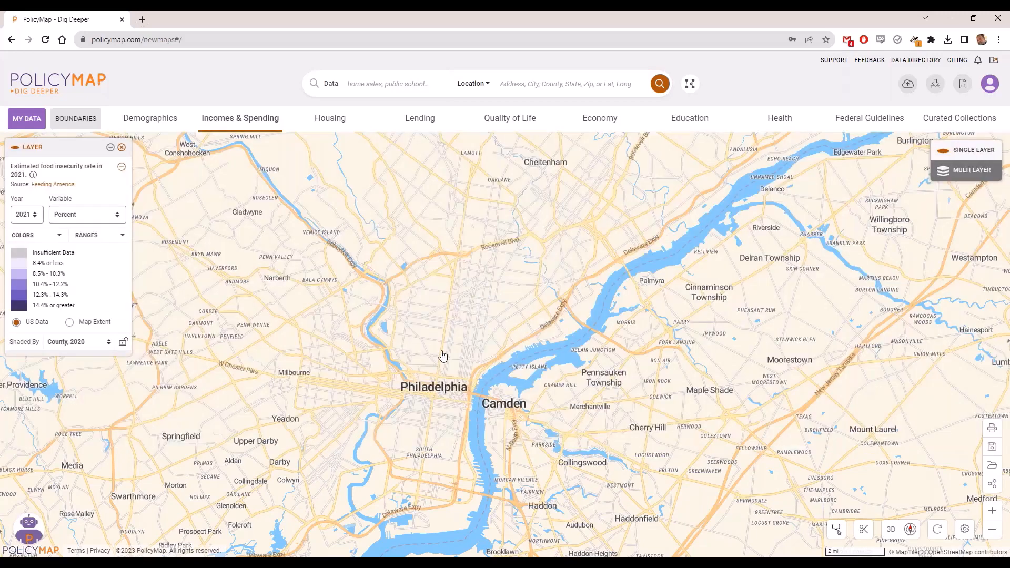
scroll(443, 356, "down", 3)
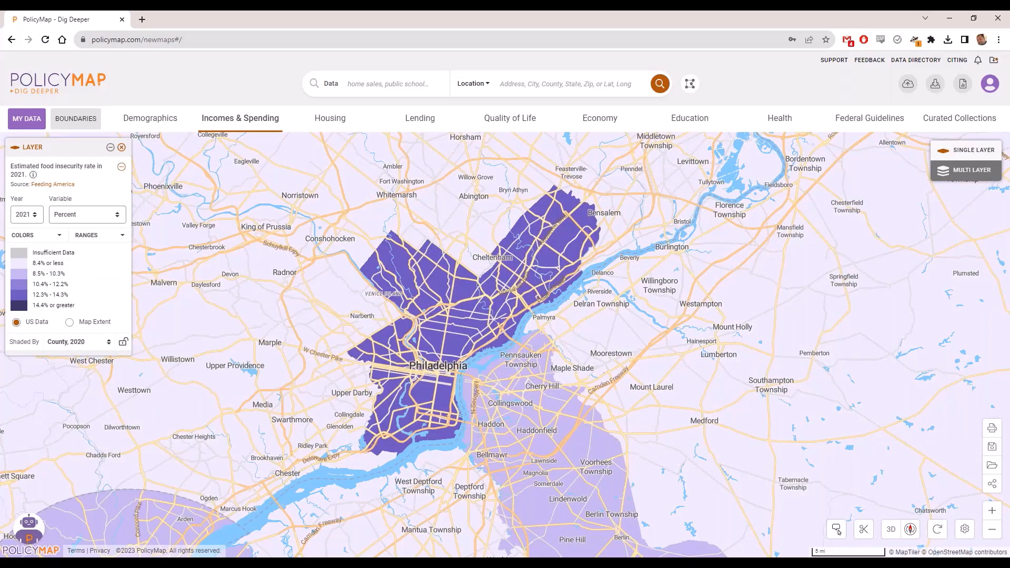
Review the data dictionary entry for the food insecurity layer's source, Feeding America.
left_click(60, 185)
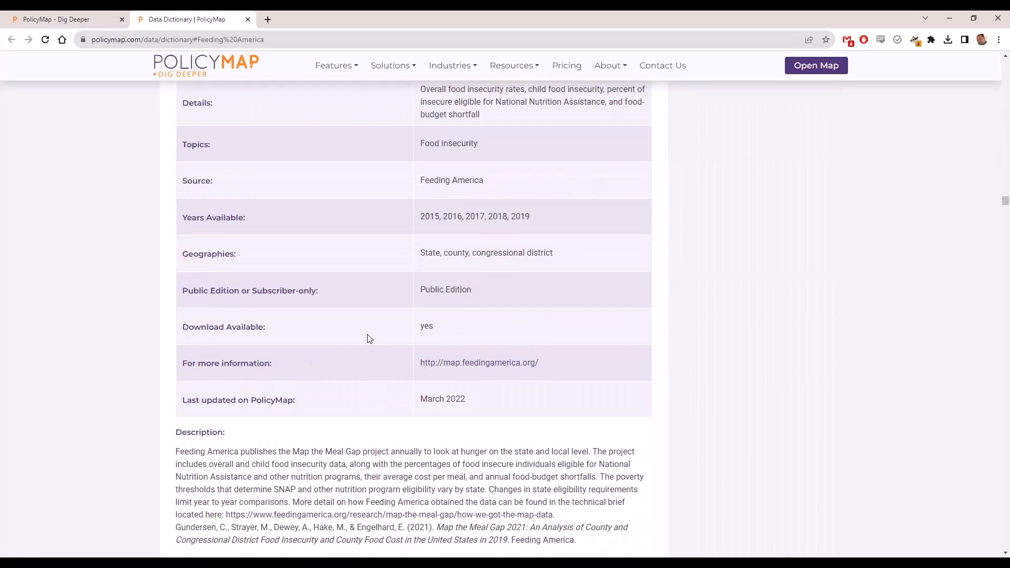
scroll(384, 315, "up", 2)
scroll(389, 403, "down", 3)
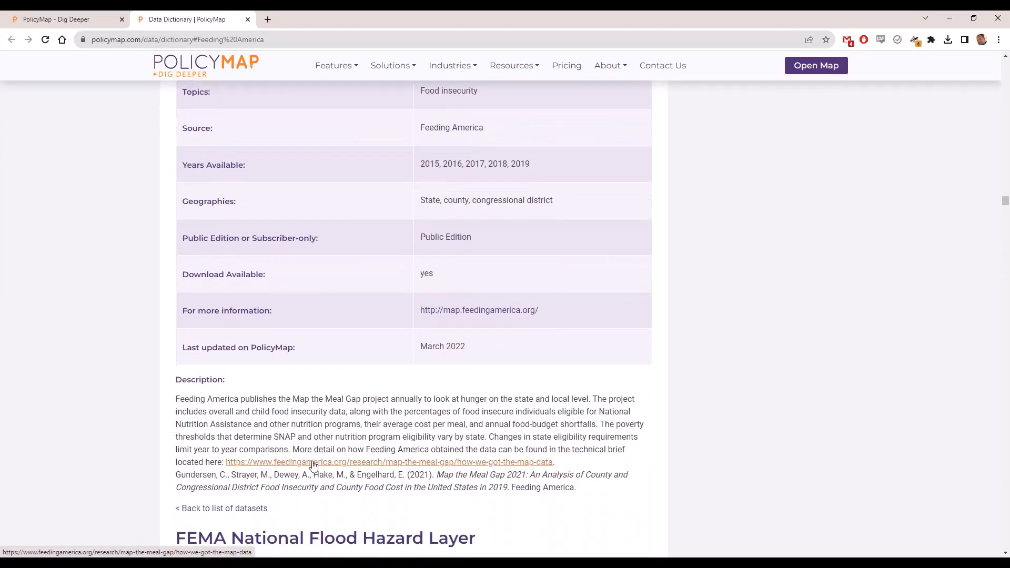
Read the study methodology on Feeding America's "How We Got the Map Data" page and return to the PolicyMap map.
left_click(314, 463)
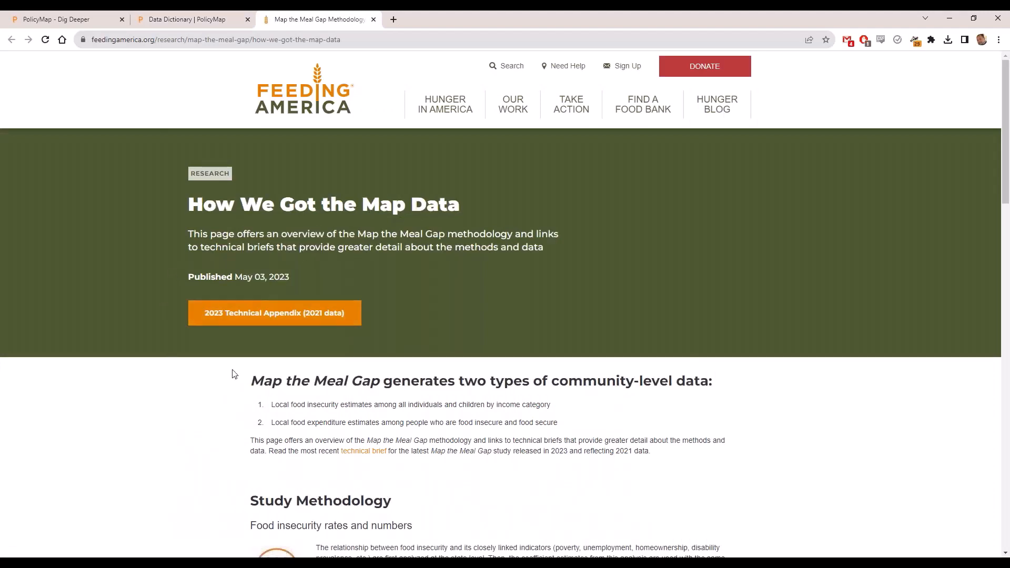
scroll(231, 399, "down", 4)
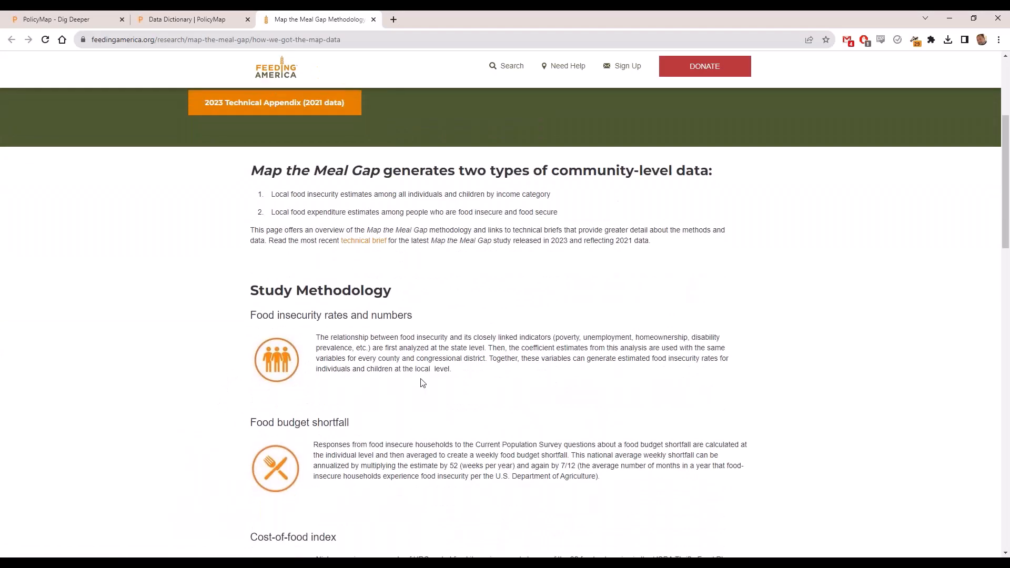
scroll(414, 387, "down", 2)
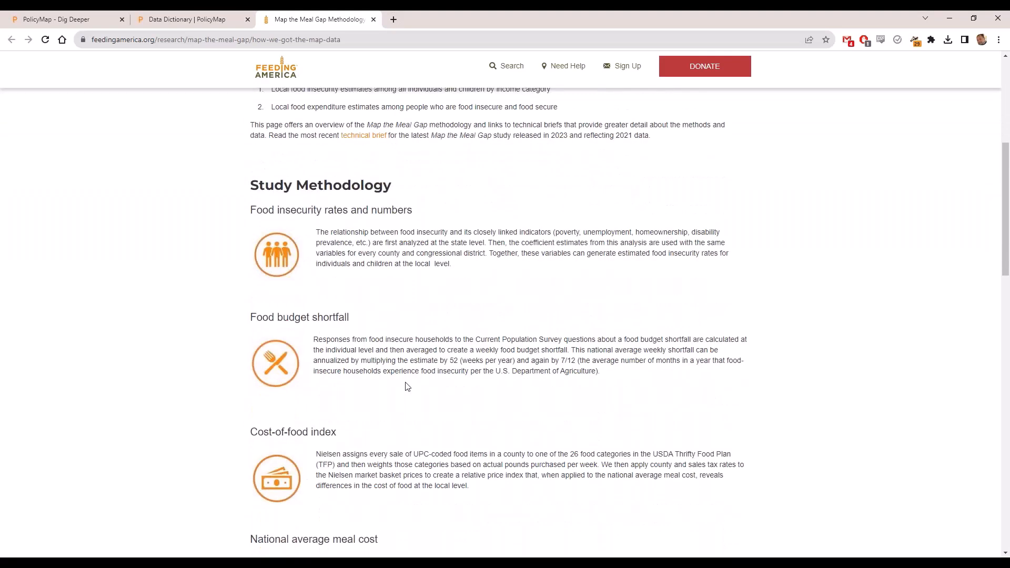
scroll(405, 385, "down", 1)
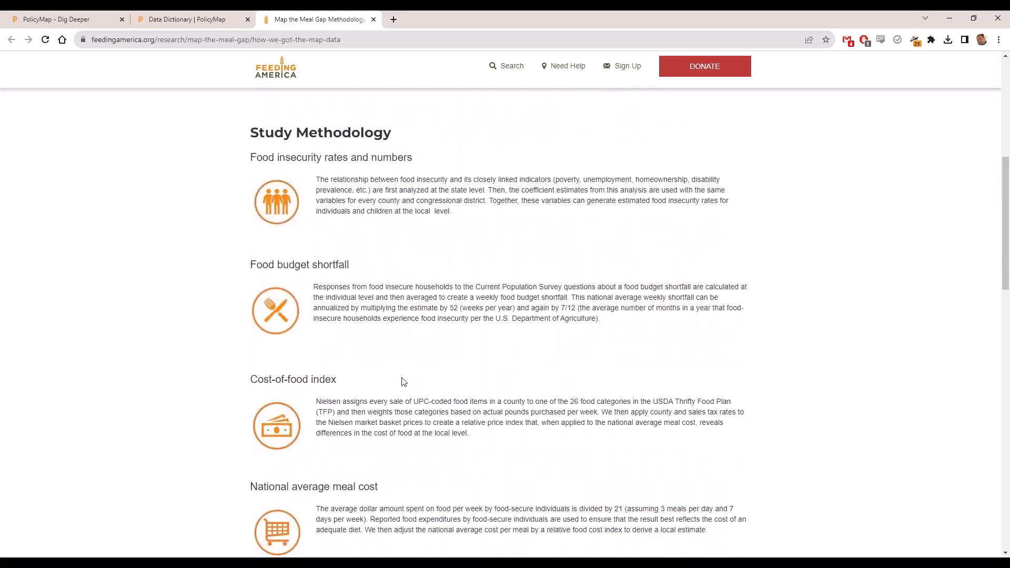
left_click(64, 16)
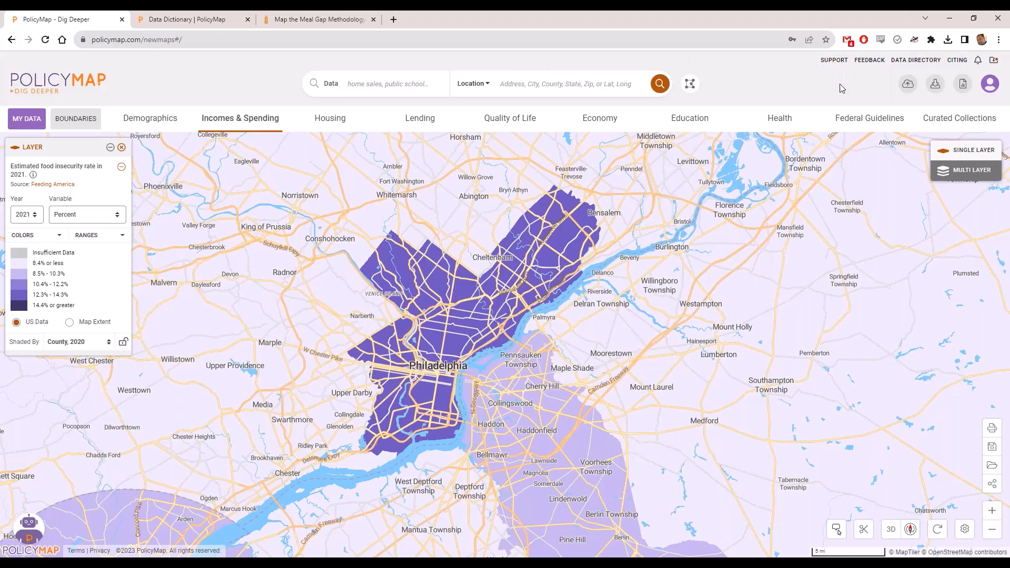
Generate a Community Health Report for Philadelphia, PA (County) and dismiss the notice about N/A values.
left_click(963, 87)
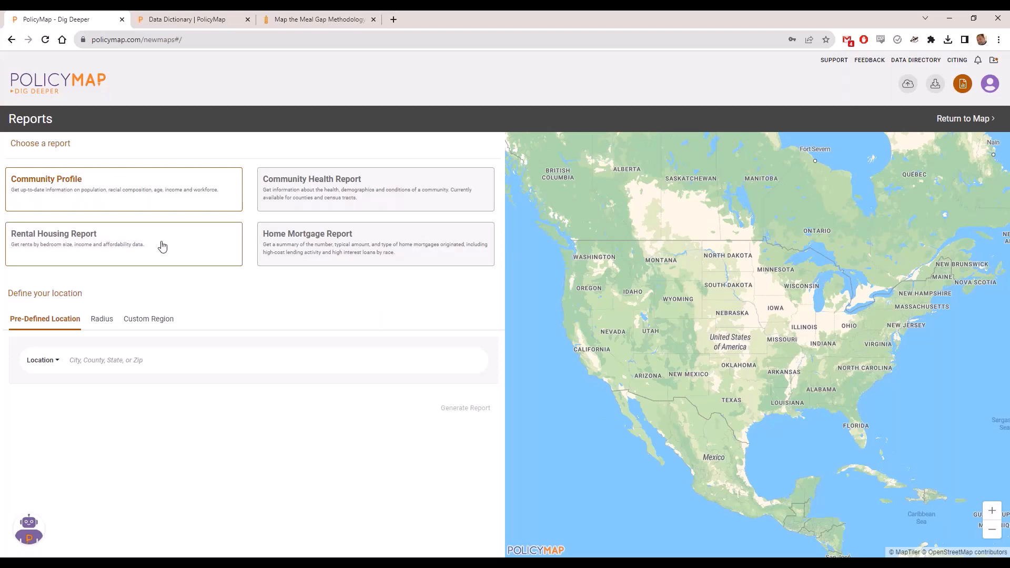
left_click(317, 198)
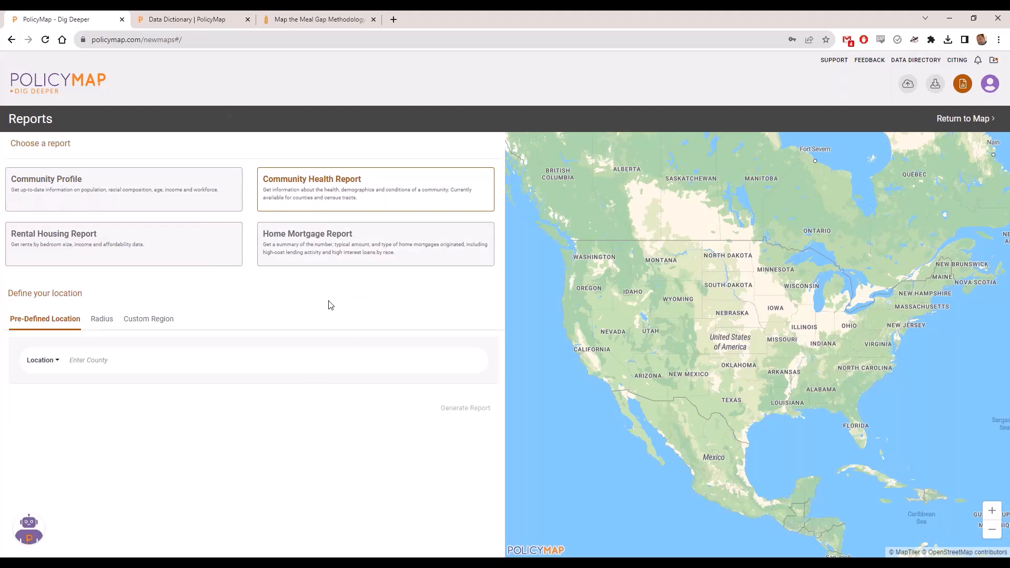
left_click(103, 363)
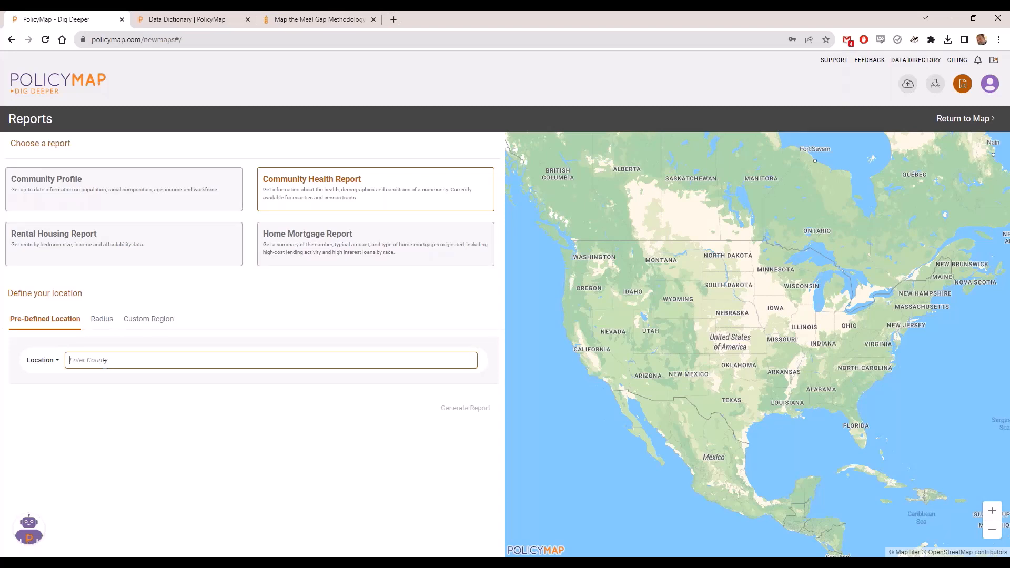
type("phila")
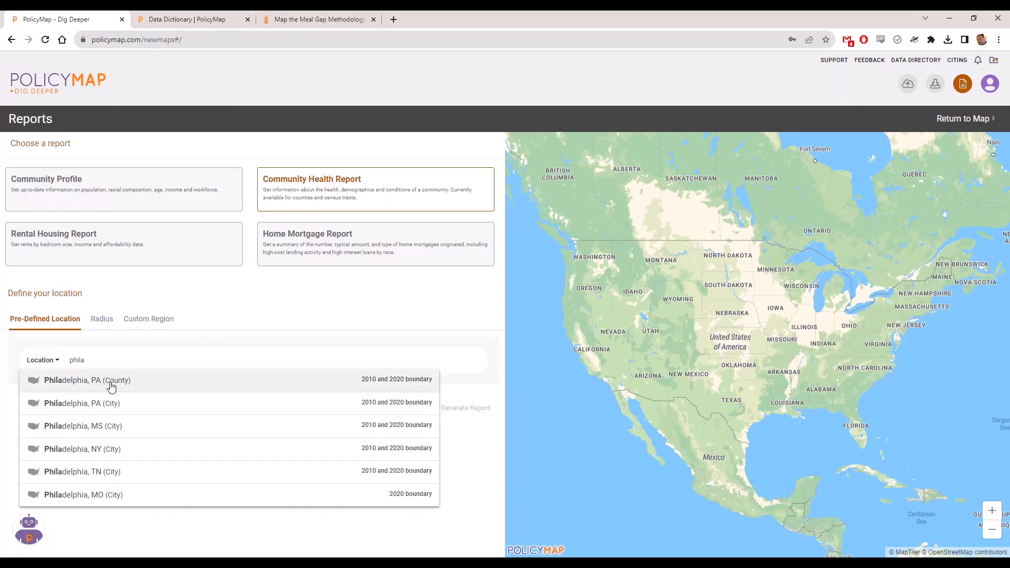
left_click(110, 387)
left_click(453, 410)
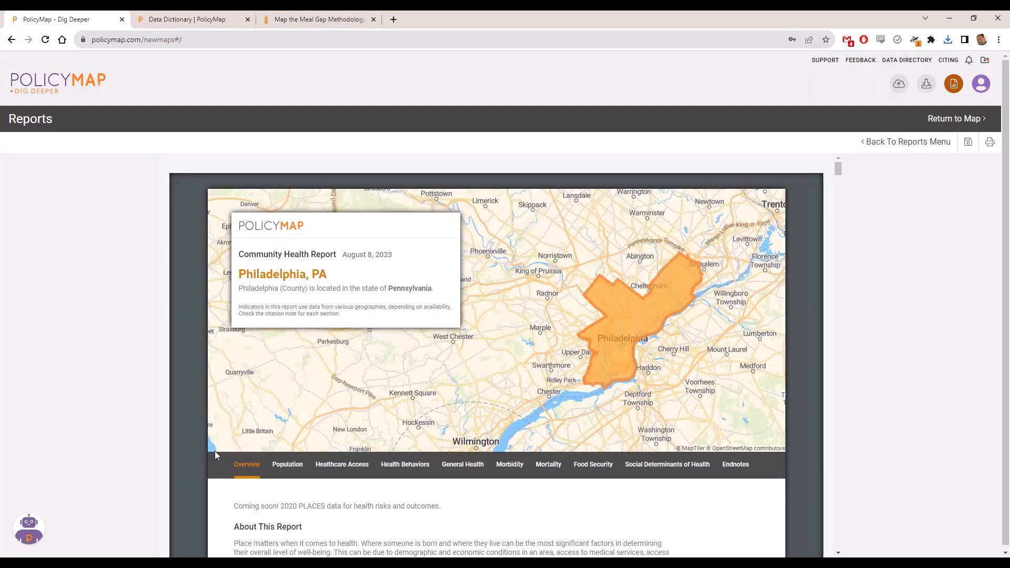
scroll(216, 460, "down", 2)
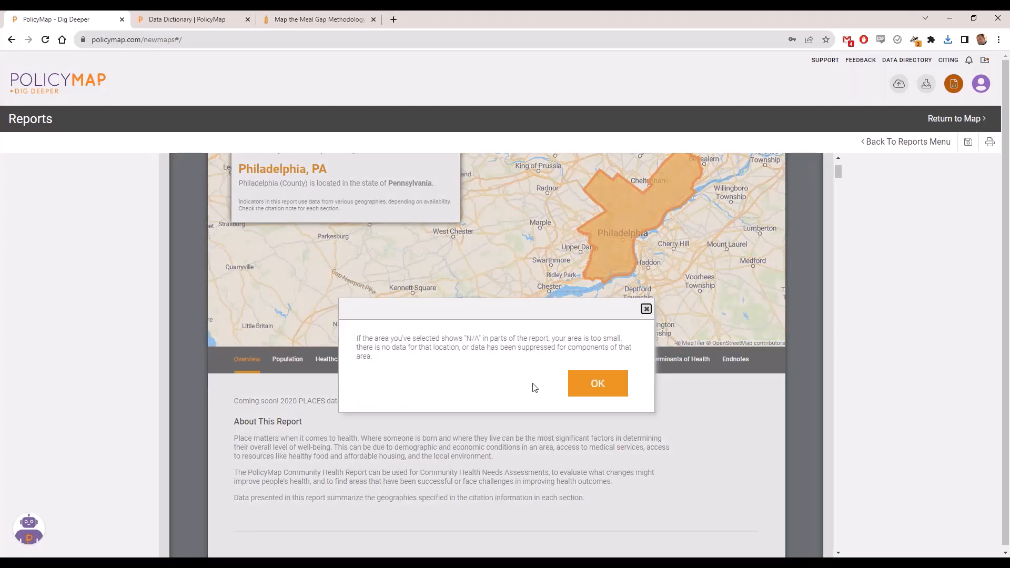
left_click(600, 385)
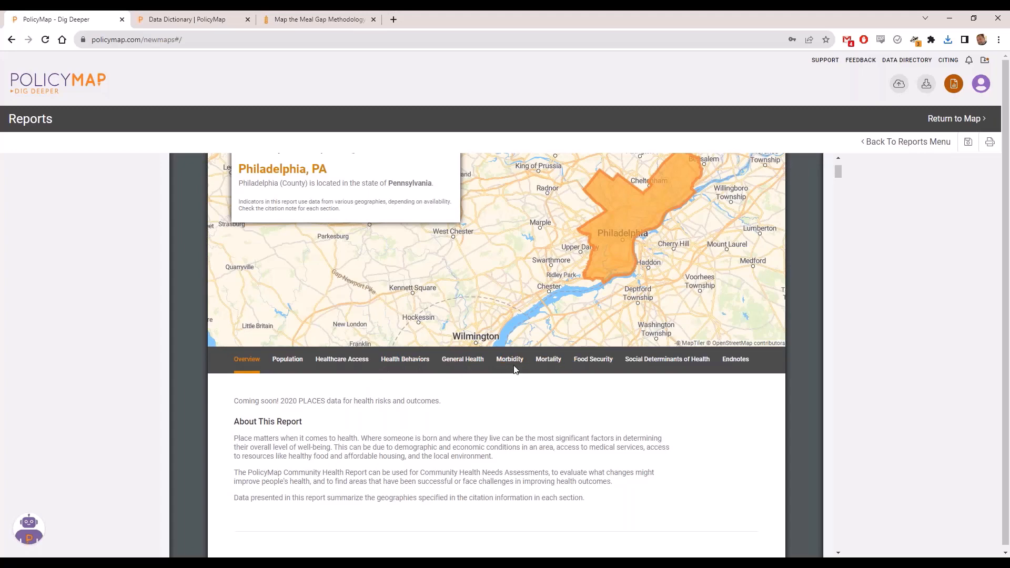
Examine the population, age, race and ethnicity, and healthcare access sections of the Philadelphia Community Health Report.
scroll(476, 376, "down", 1)
scroll(217, 389, "down", 7)
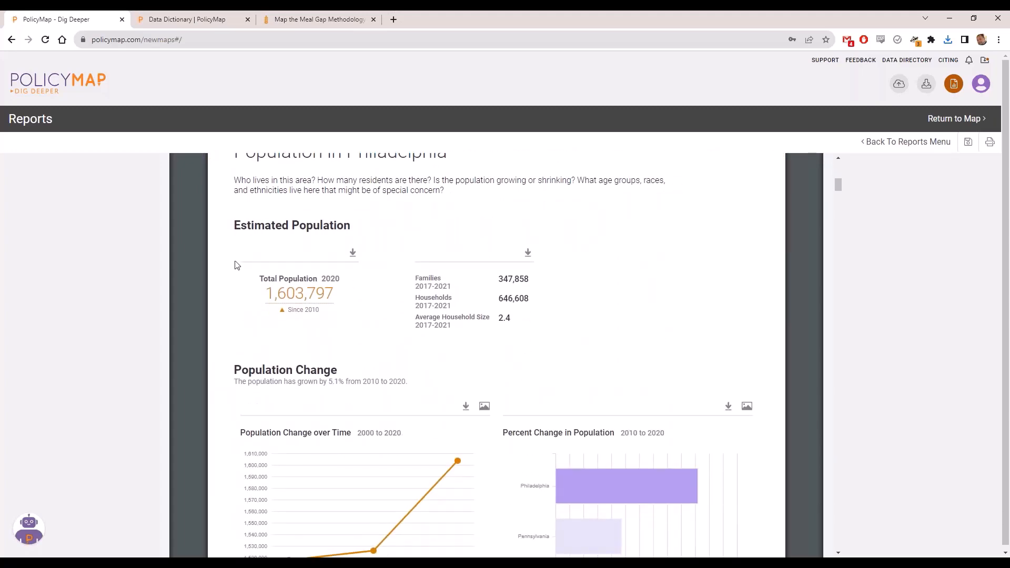
scroll(234, 363, "down", 1)
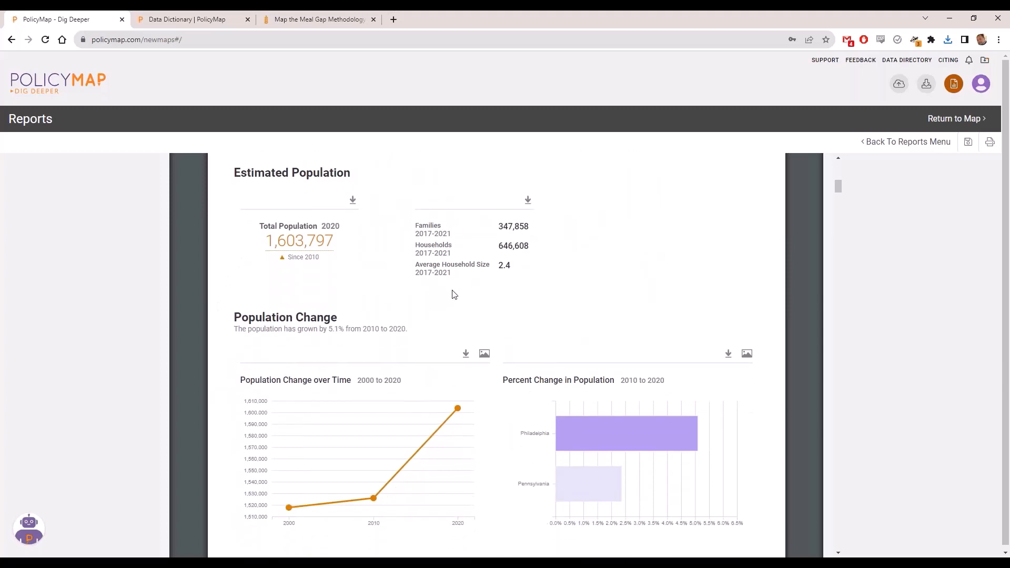
scroll(187, 358, "down", 3)
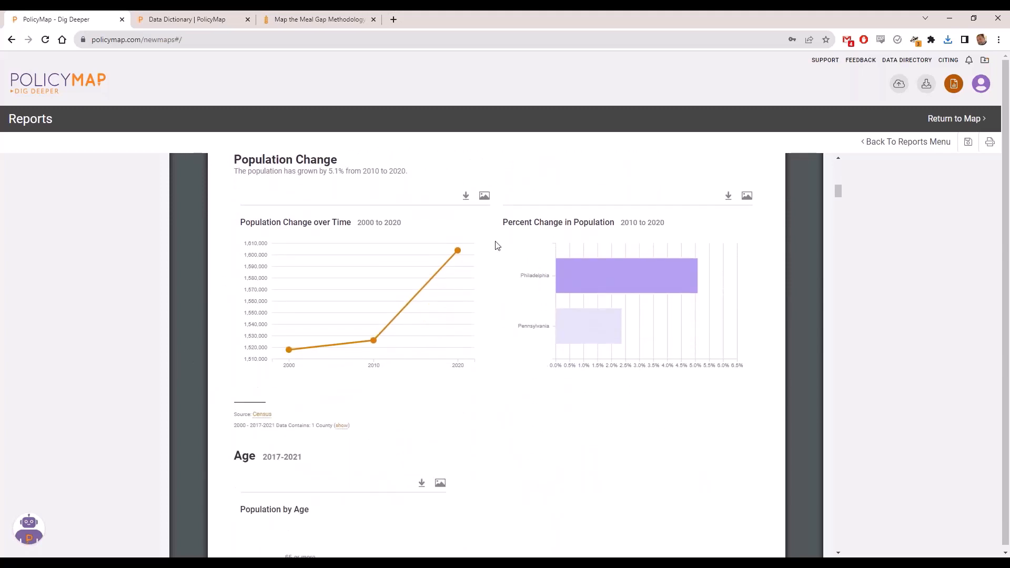
scroll(482, 380, "down", 9)
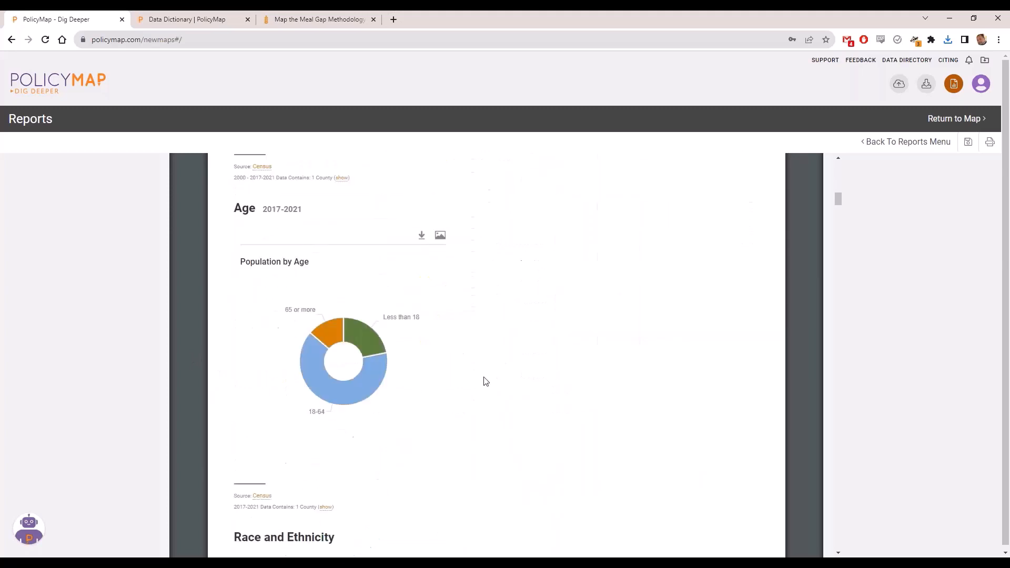
scroll(368, 363, "down", 2)
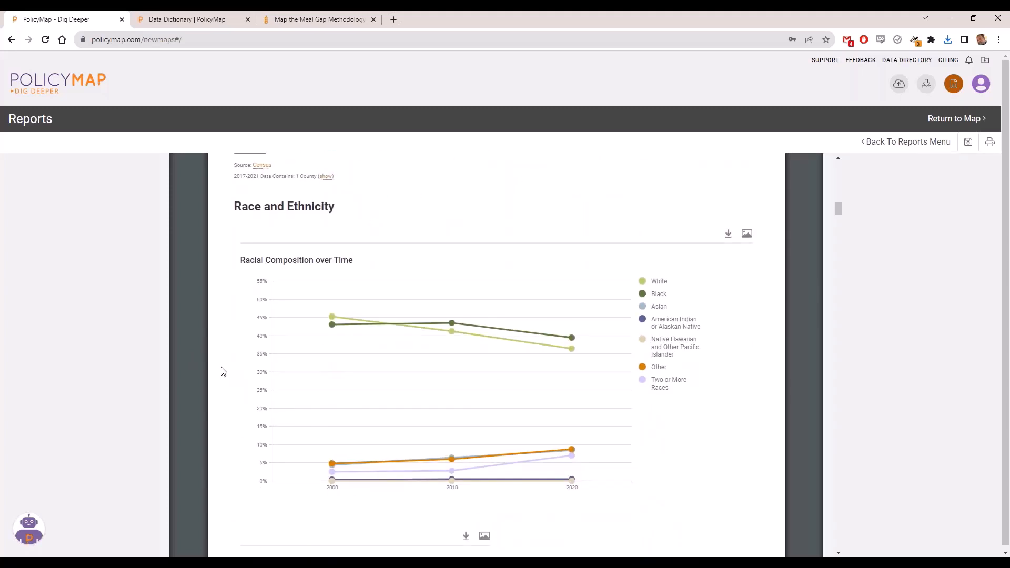
scroll(221, 371, "down", 2)
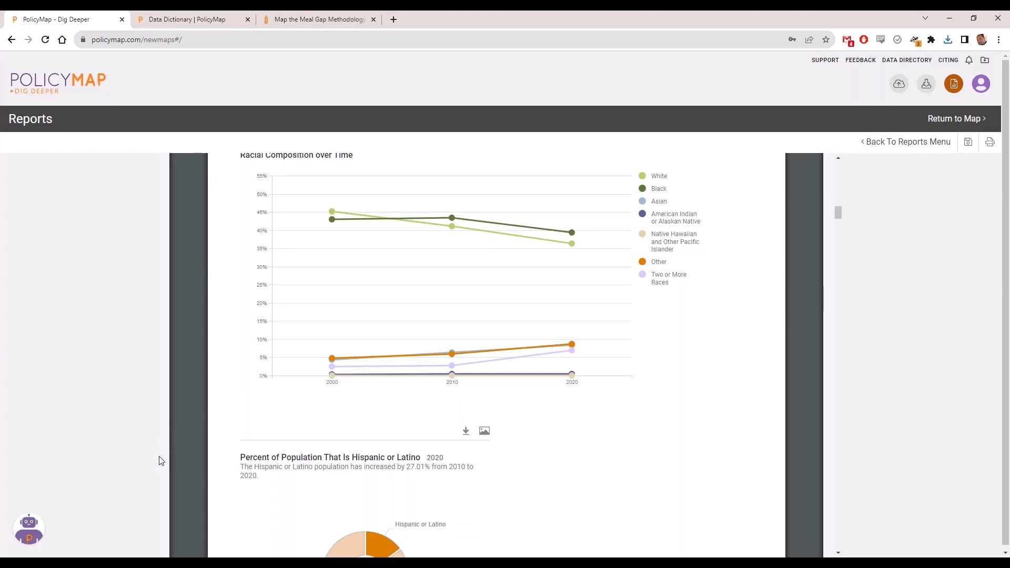
scroll(225, 450, "down", 1)
scroll(223, 447, "down", 3)
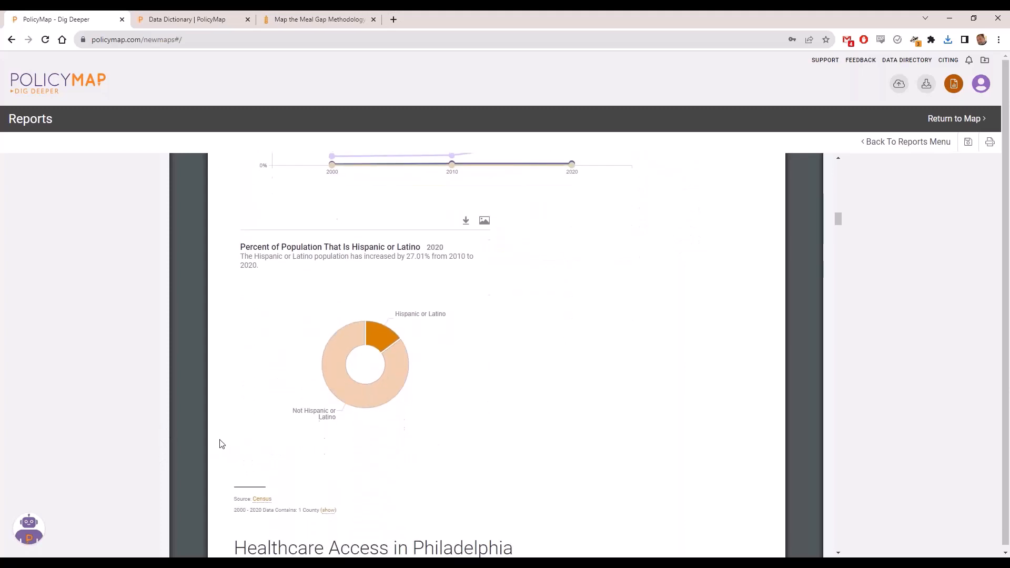
scroll(221, 441, "down", 5)
scroll(221, 441, "down", 2)
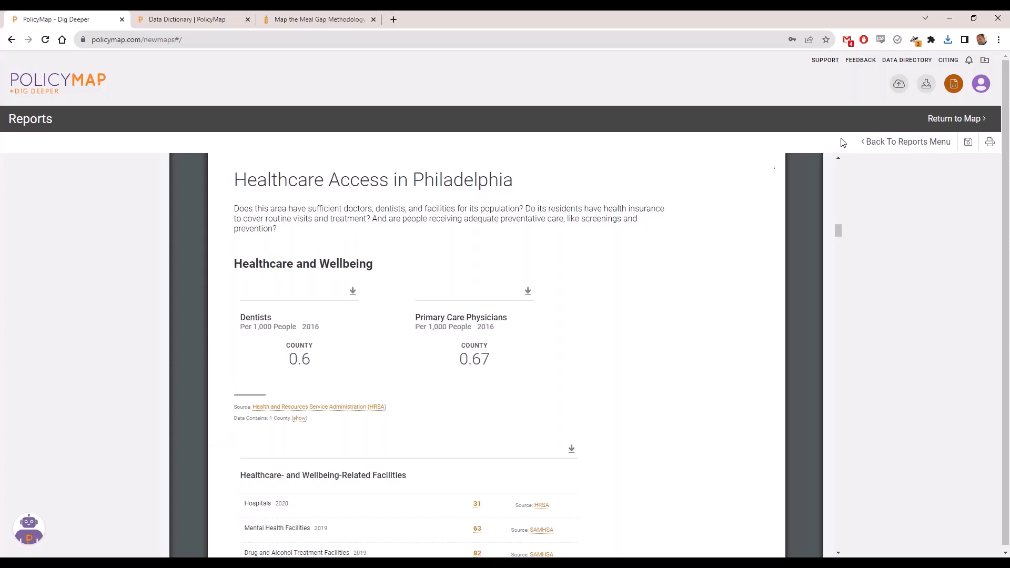
Leave the health report for the map and remove the food insecurity layer.
left_click(969, 118)
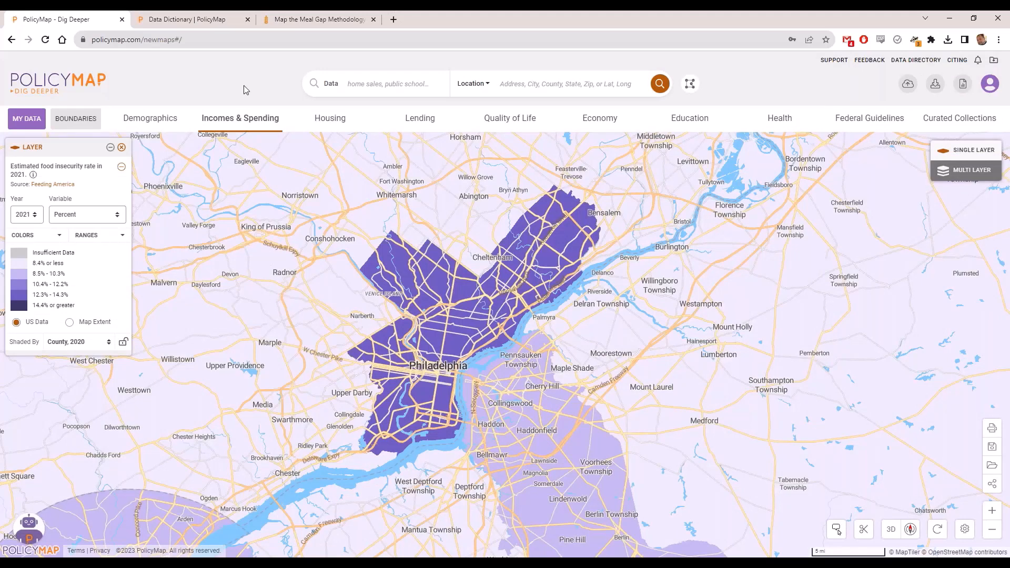
left_click(122, 149)
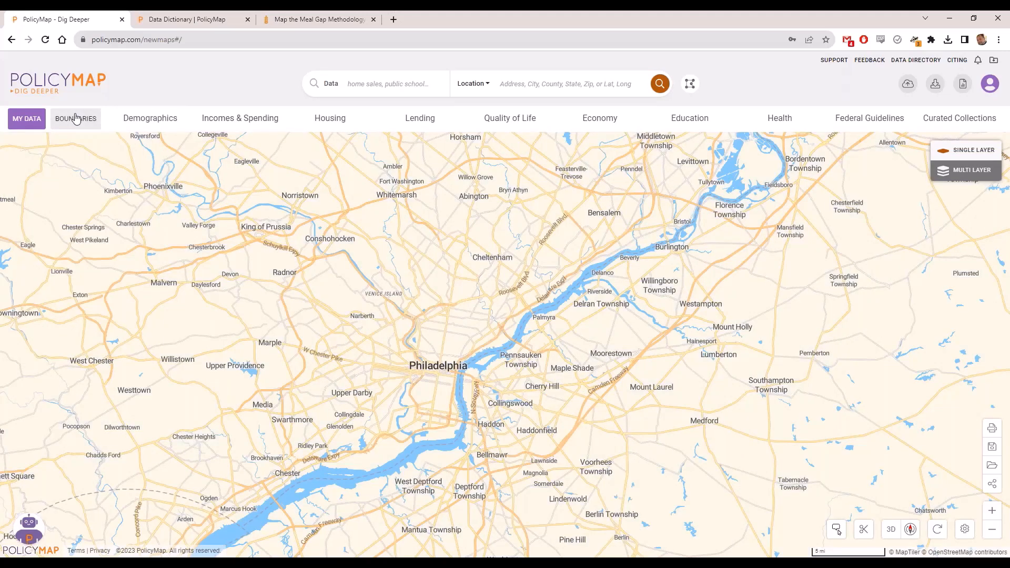
Look over the available boundary types and start a new custom region with the Draw region method.
left_click(76, 120)
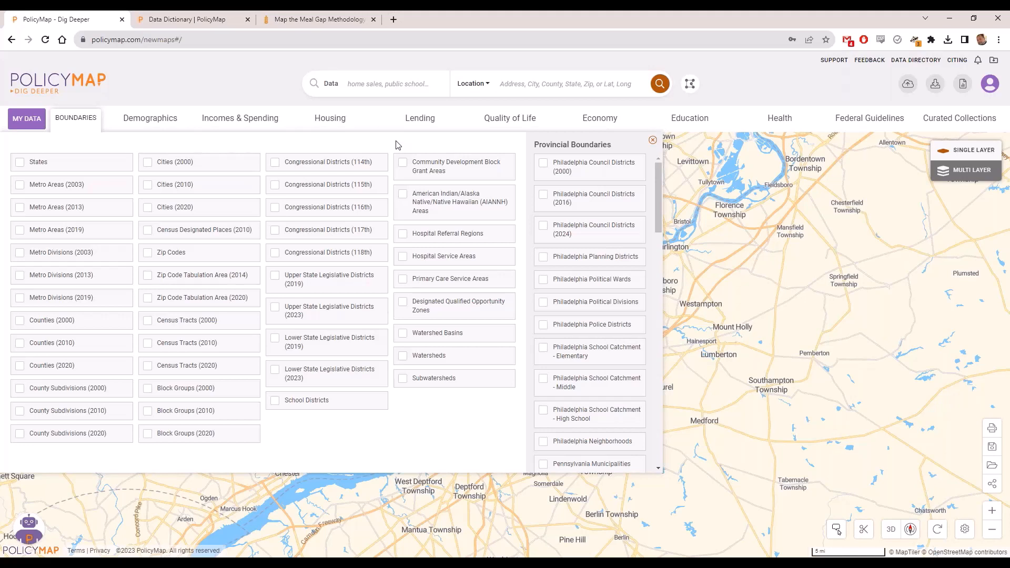
left_click(84, 125)
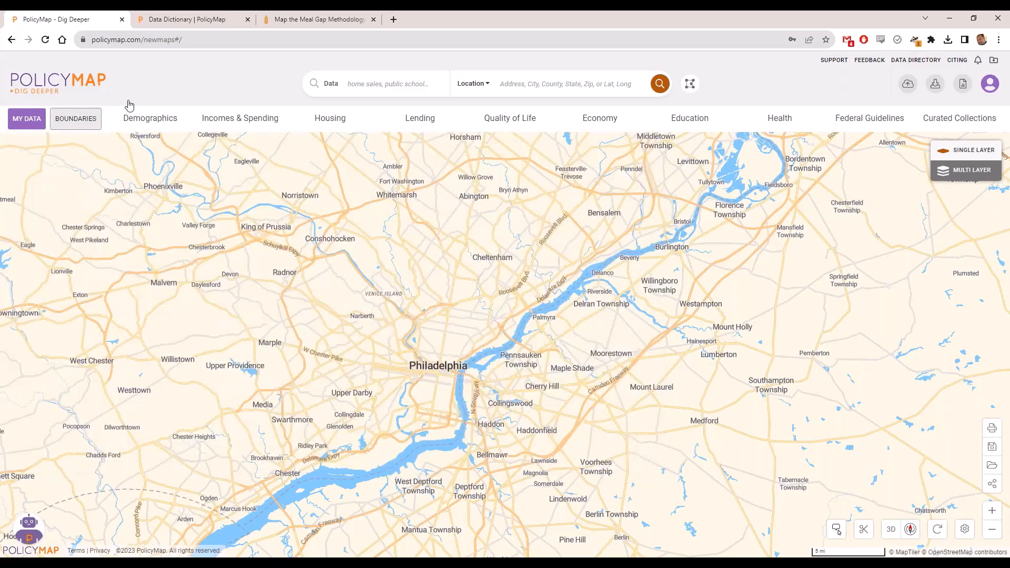
left_click(689, 84)
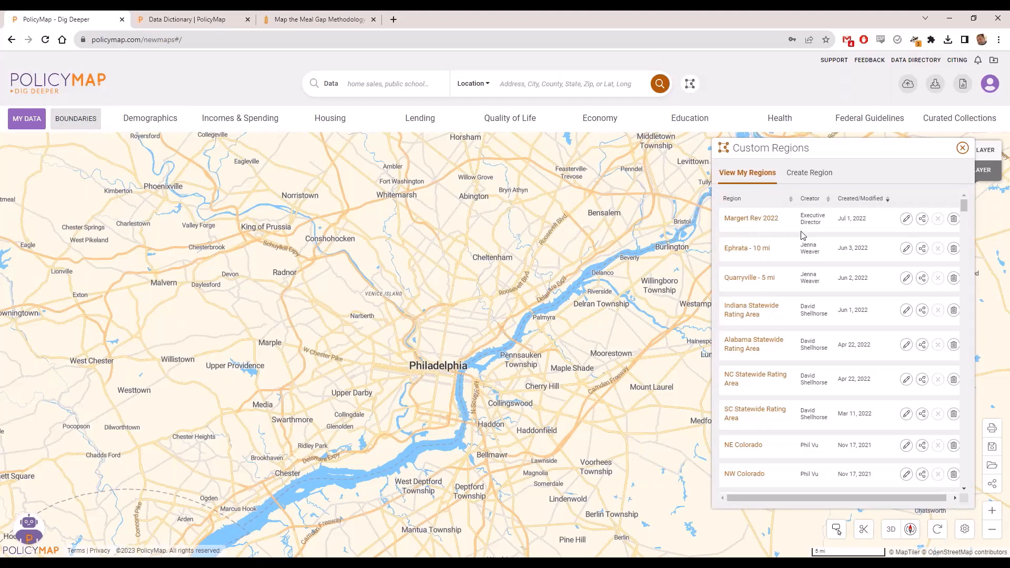
left_click(808, 174)
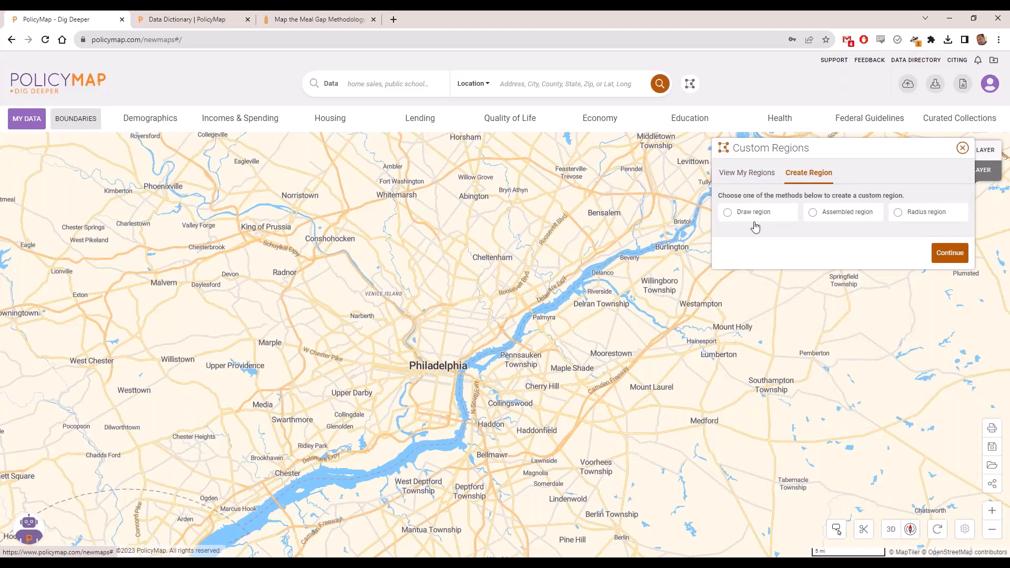
left_click(740, 212)
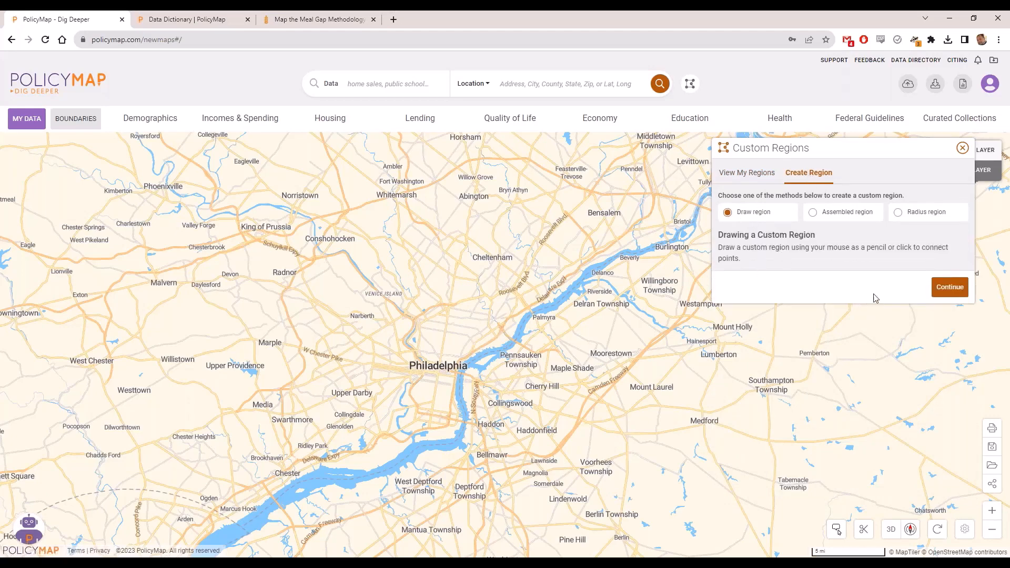
left_click(949, 288)
scroll(520, 322, "up", 2)
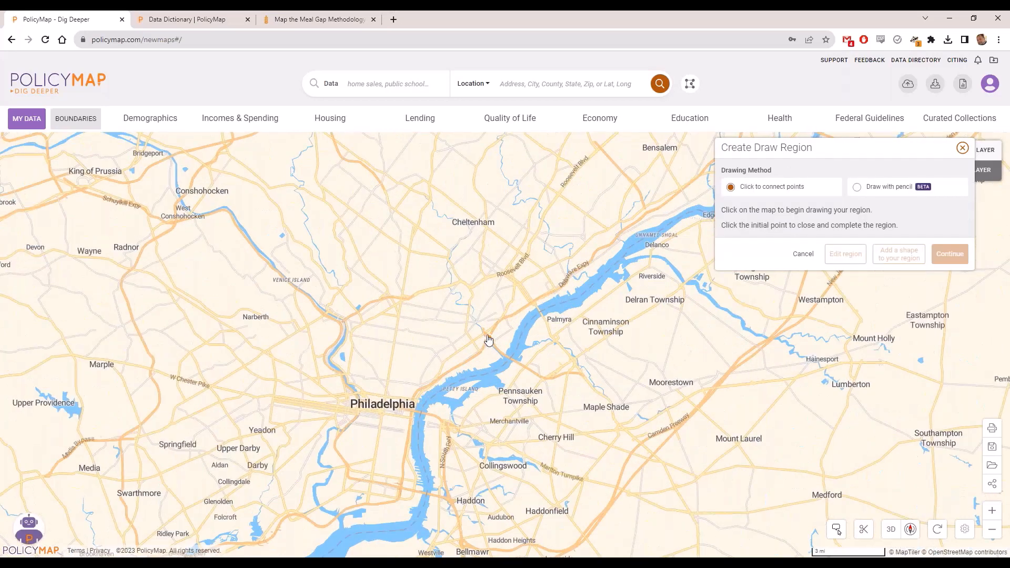
Outline North Philadelphia between the Schuylkill and Delaware rivers as a closed polygon of connected points and accept the shape.
left_click(488, 337)
left_click(470, 313)
left_click(401, 304)
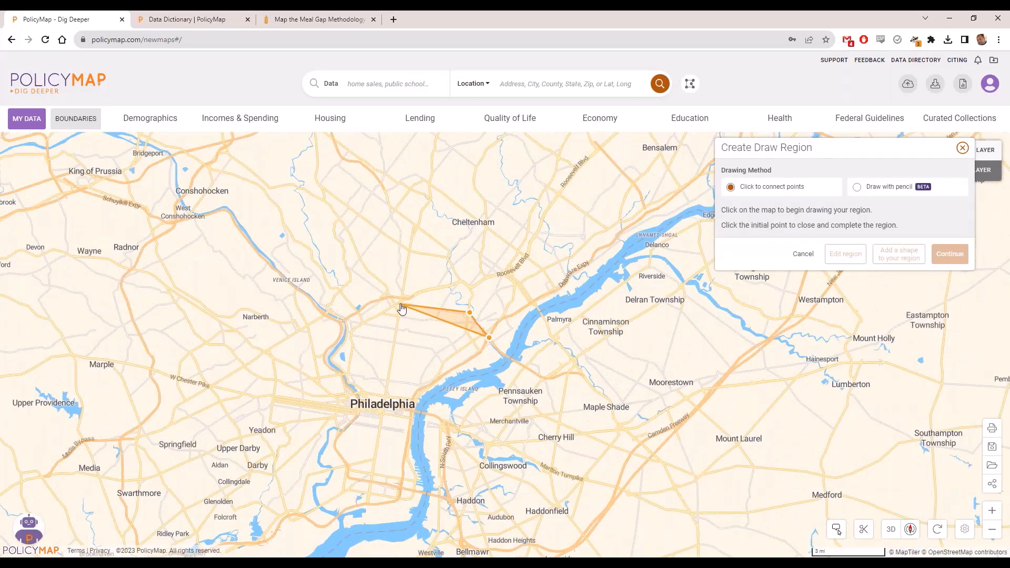
left_click(359, 326)
left_click(352, 335)
left_click(350, 380)
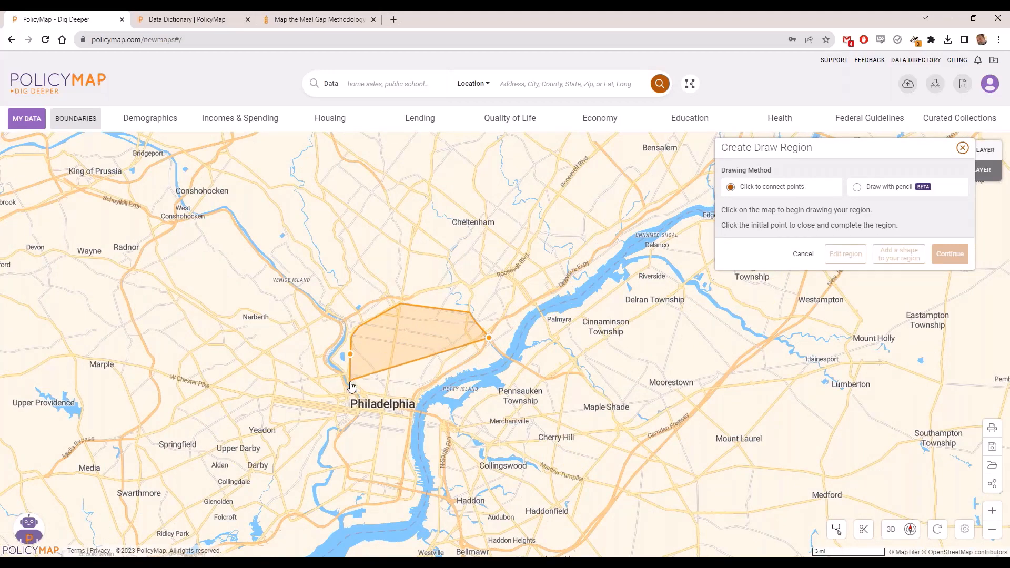
scroll(364, 393, "up", 1)
scroll(363, 395, "up", 3)
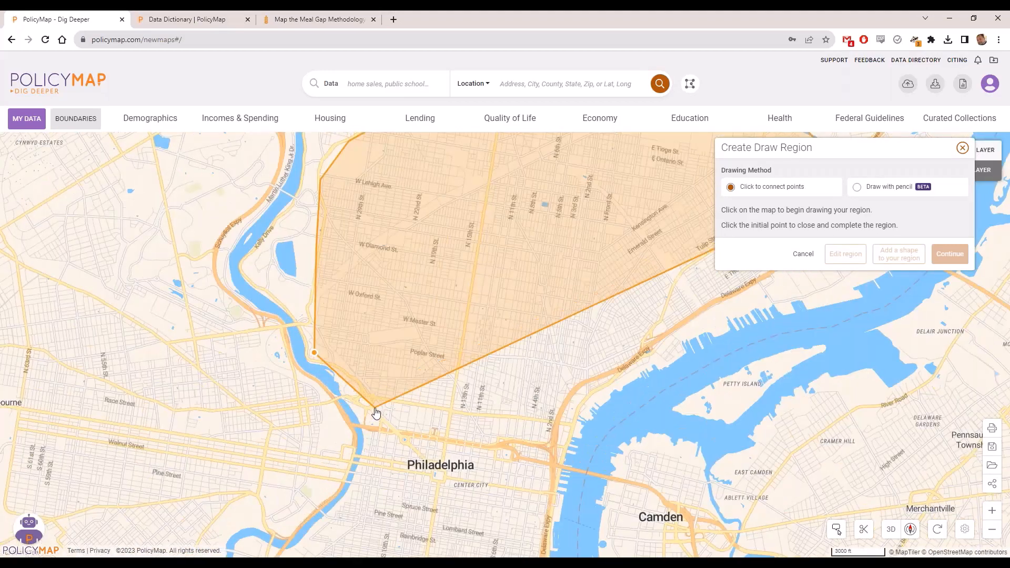
left_click_drag(433, 475, 350, 466)
left_click(473, 478)
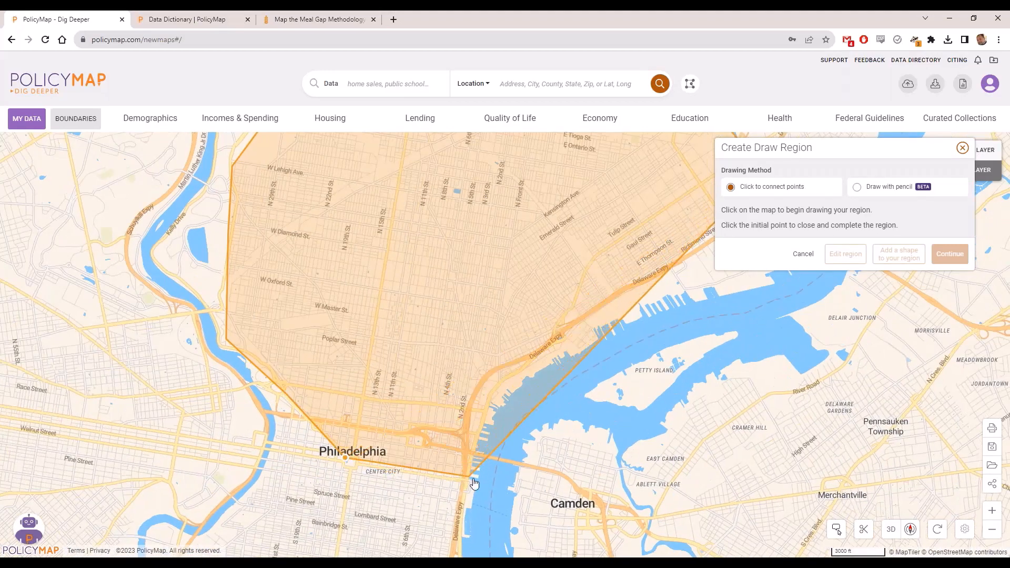
left_click(482, 394)
left_click(534, 367)
left_click(572, 320)
left_click_drag(610, 311, 296, 440)
left_click(402, 368)
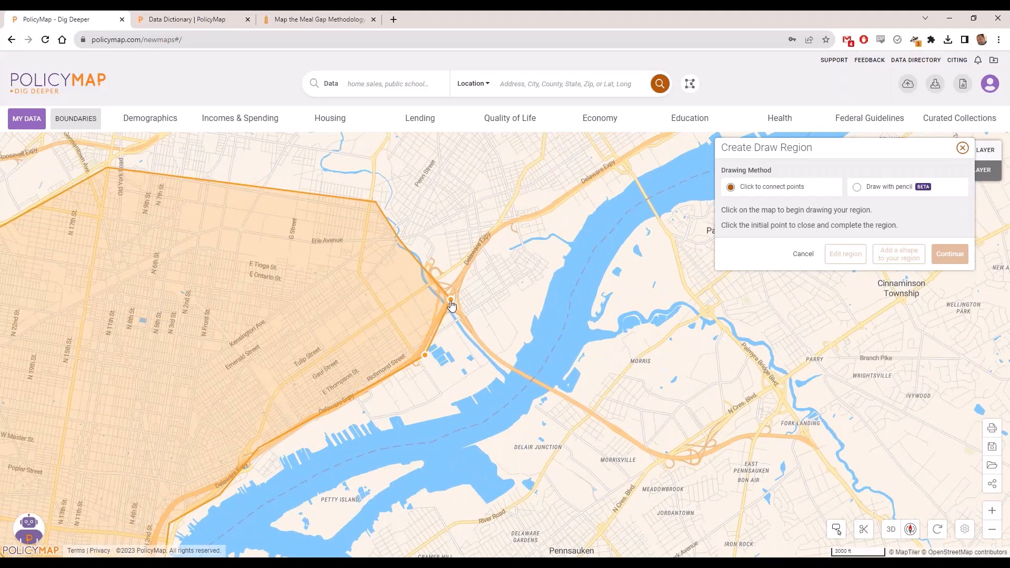
left_click(450, 299)
left_click_drag(636, 284, 776, 273)
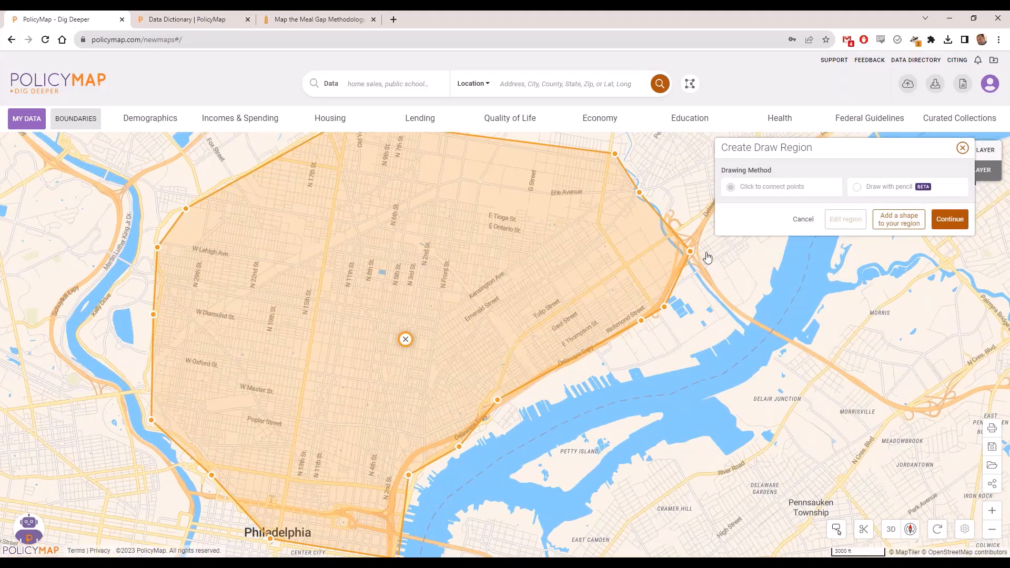
left_click(950, 219)
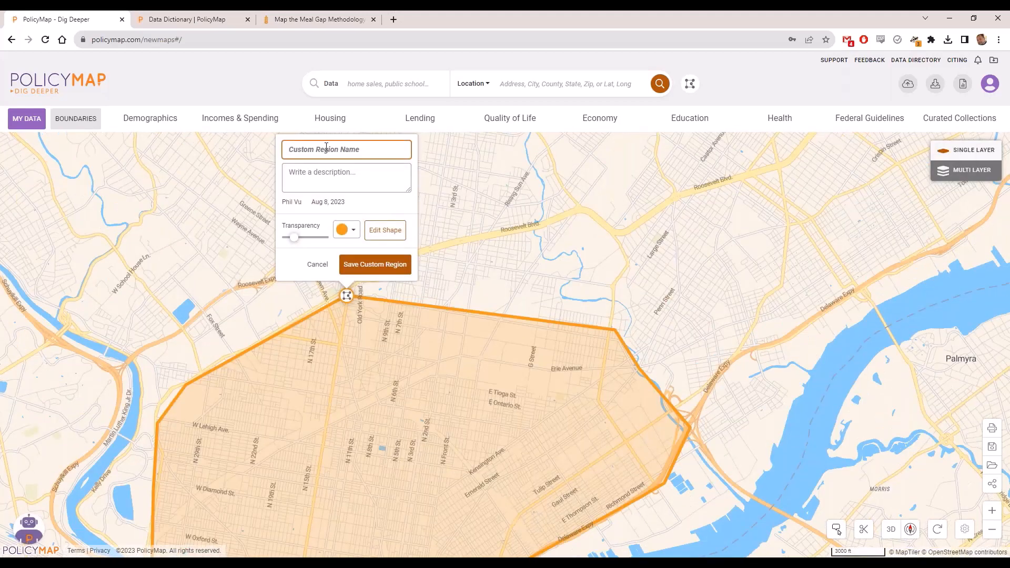
Name the custom region North Philly, make its fill more transparent, recolor it muted purple, and save it.
type("North Phily")
left_click(323, 150)
type("ly")
left_click_drag(293, 238, 352, 249)
left_click_drag(287, 242, 273, 242)
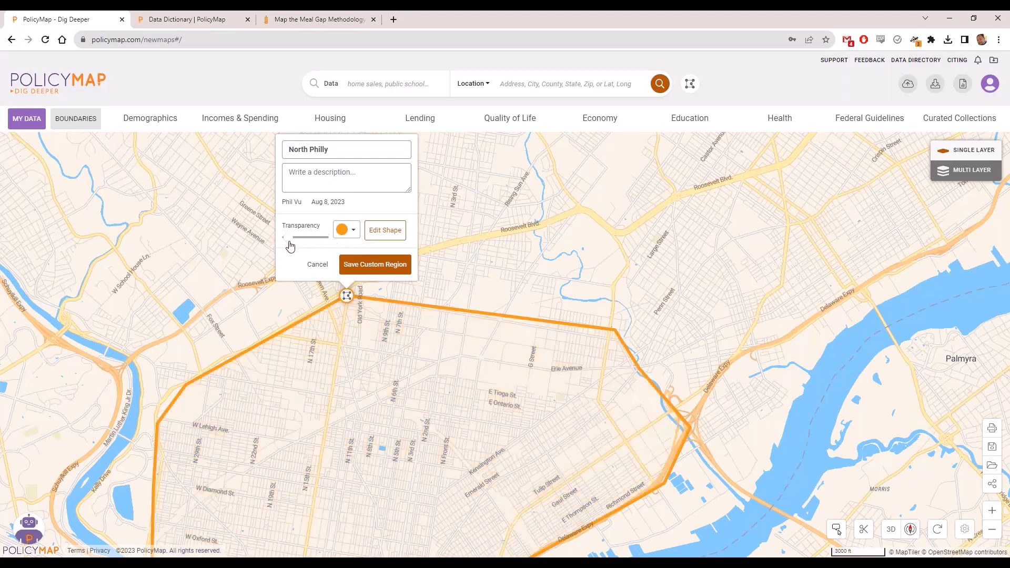
left_click(344, 230)
left_click(329, 270)
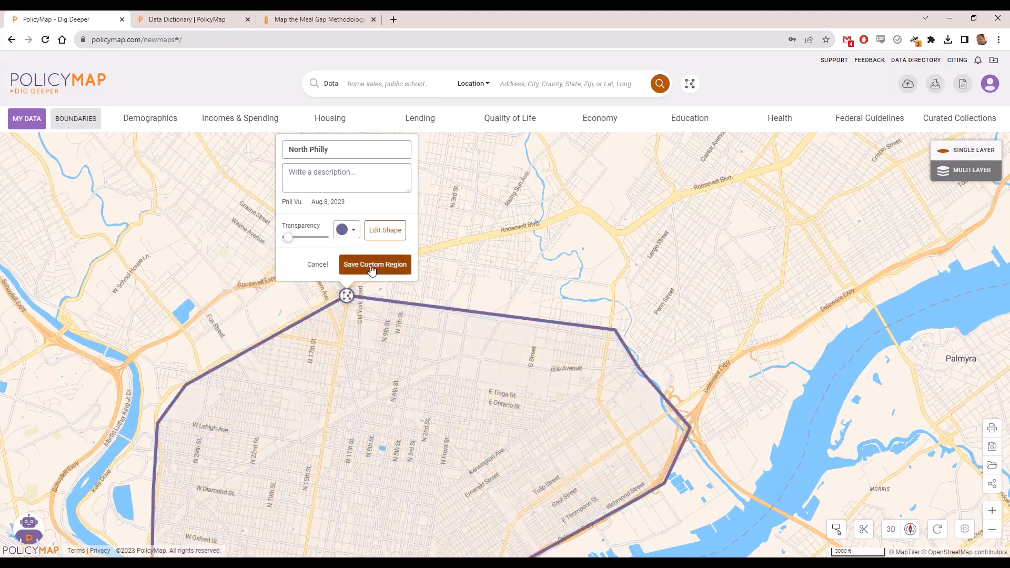
left_click(371, 266)
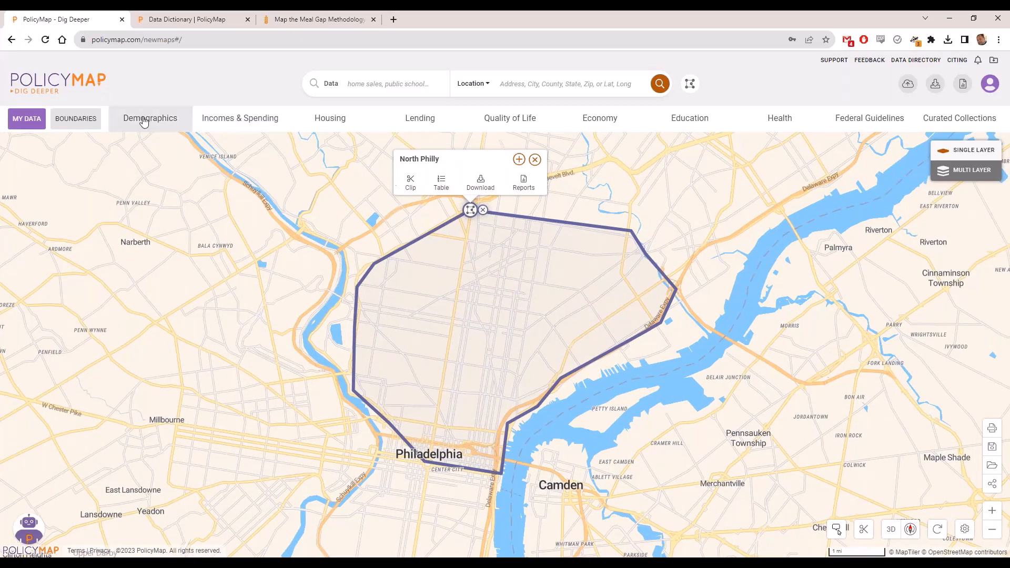
Look over the boundary types again and start an Assembled region based on Zip Code Tabulation Area, 2020.
left_click(75, 125)
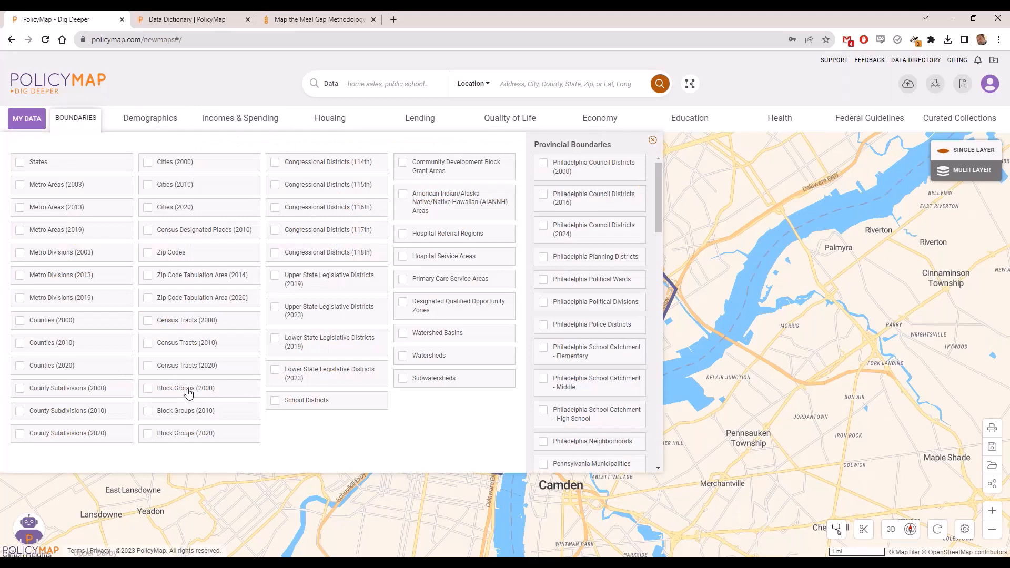
left_click(87, 123)
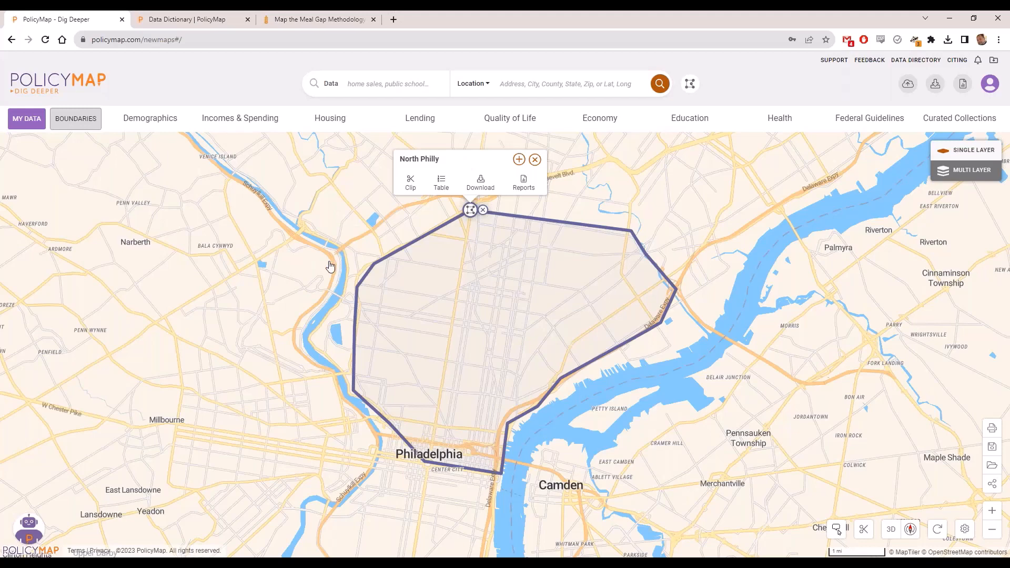
left_click(535, 159)
left_click(690, 84)
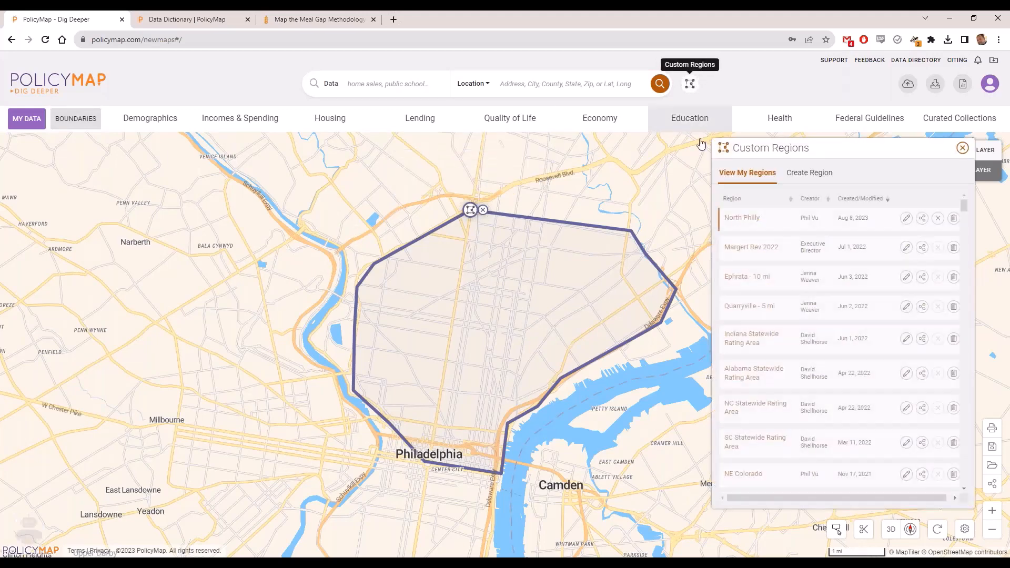
left_click(823, 177)
left_click(831, 215)
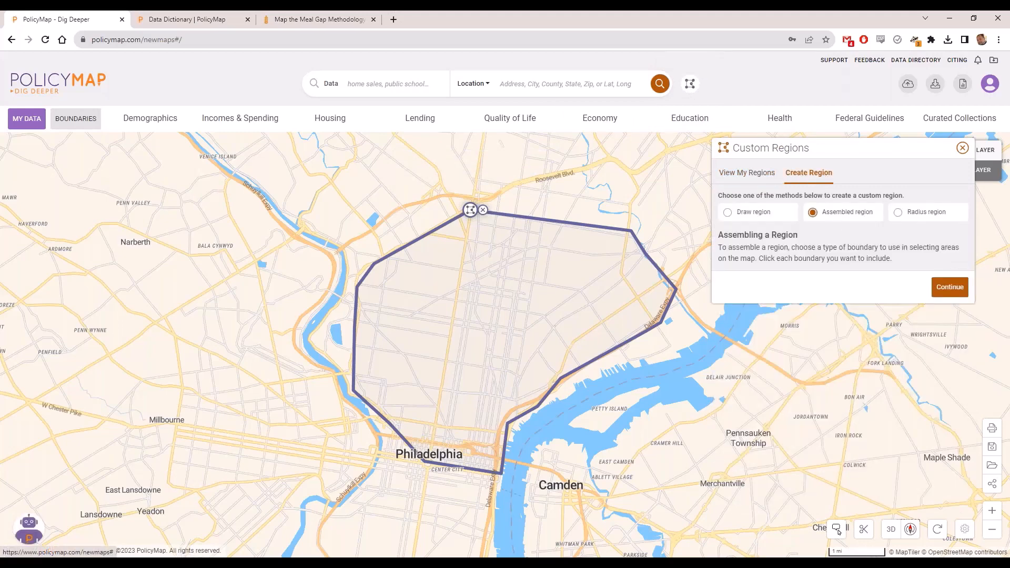
left_click(949, 287)
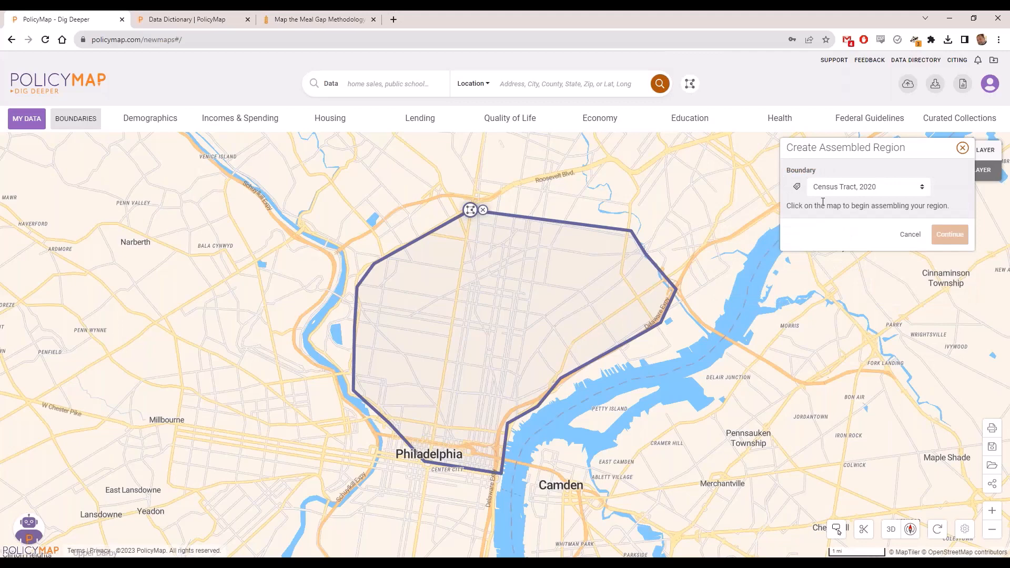
left_click(837, 191)
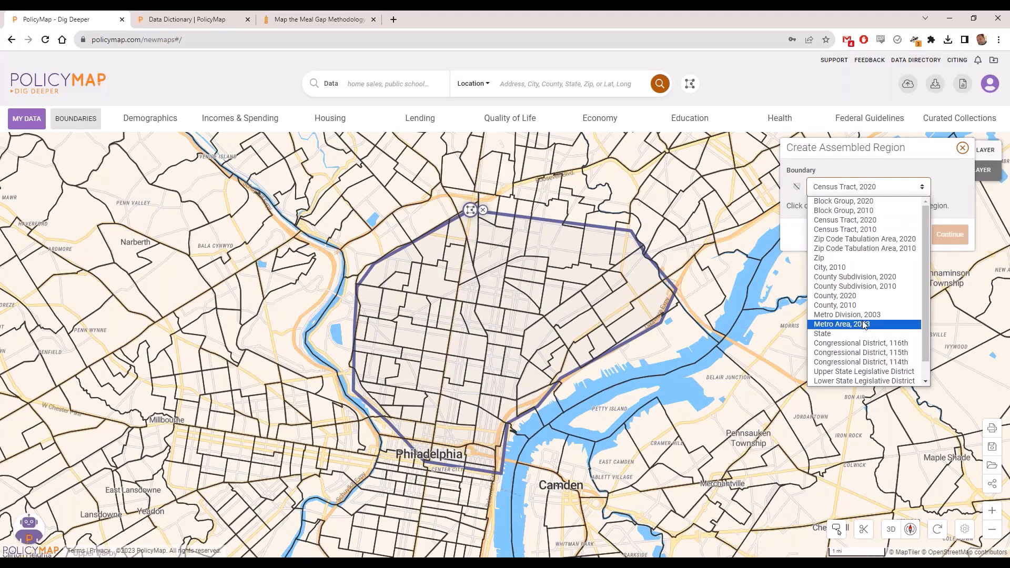
left_click(847, 242)
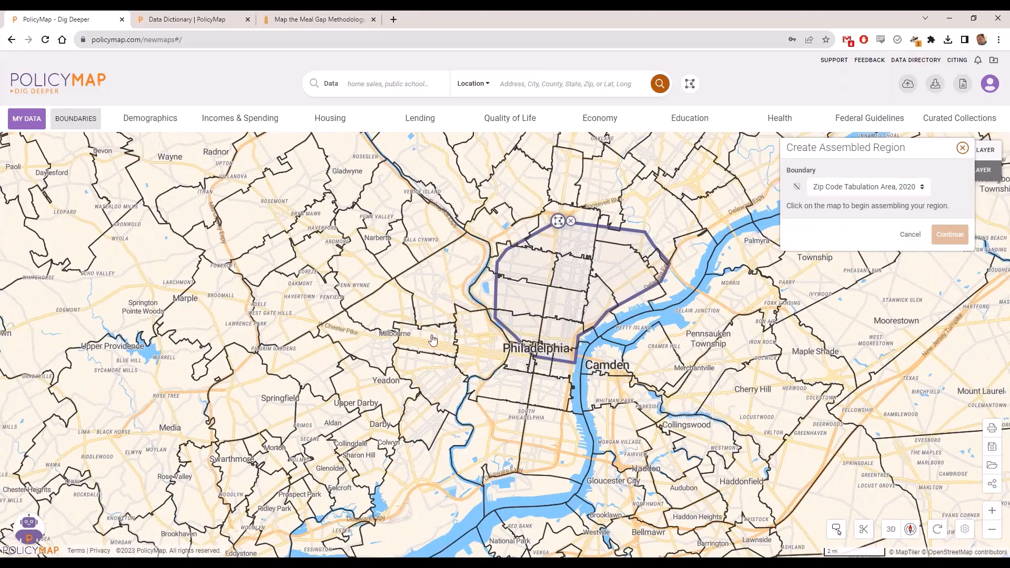
Assemble the region from adjoining ZIP areas west of Philadelphia, including 19139, 19082, 19050, 19143, 19142, 19023, 19018, 19026, 19079 and 19036.
left_click(432, 339)
left_click(363, 342)
left_click(363, 371)
left_click(429, 366)
left_click(428, 415)
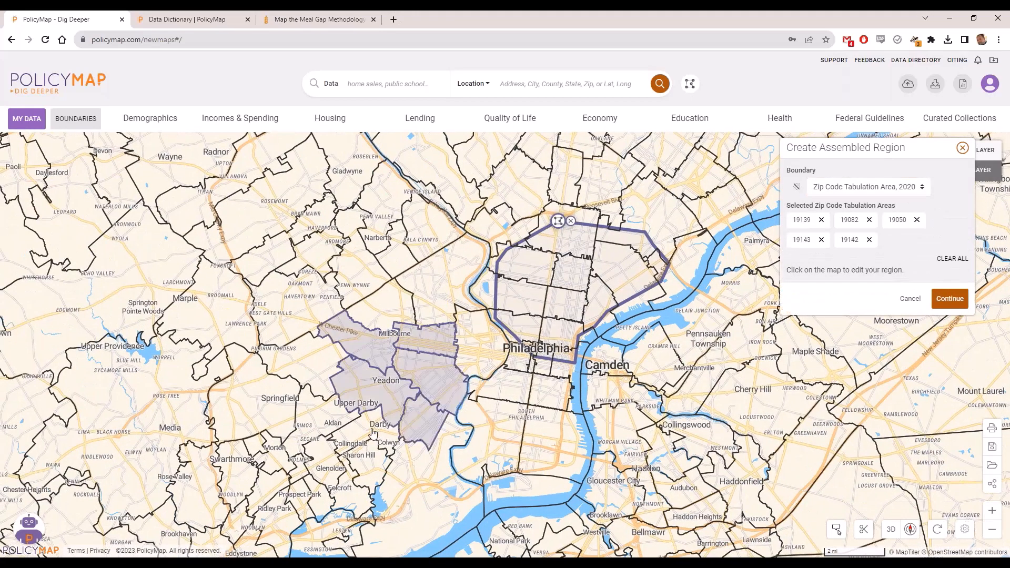
left_click(372, 433)
left_click(323, 421)
left_click(347, 344)
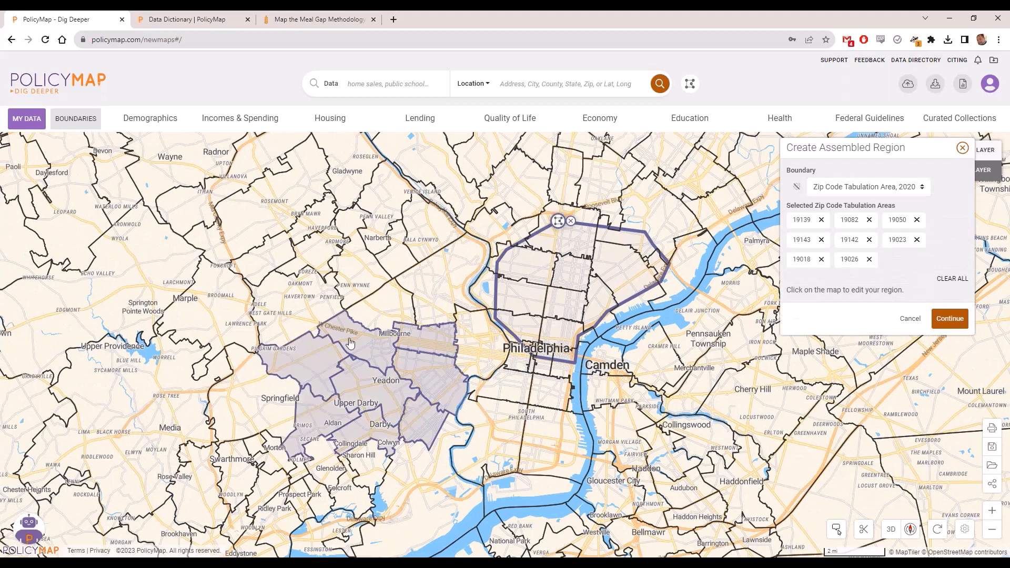
left_click(375, 461)
left_click(335, 457)
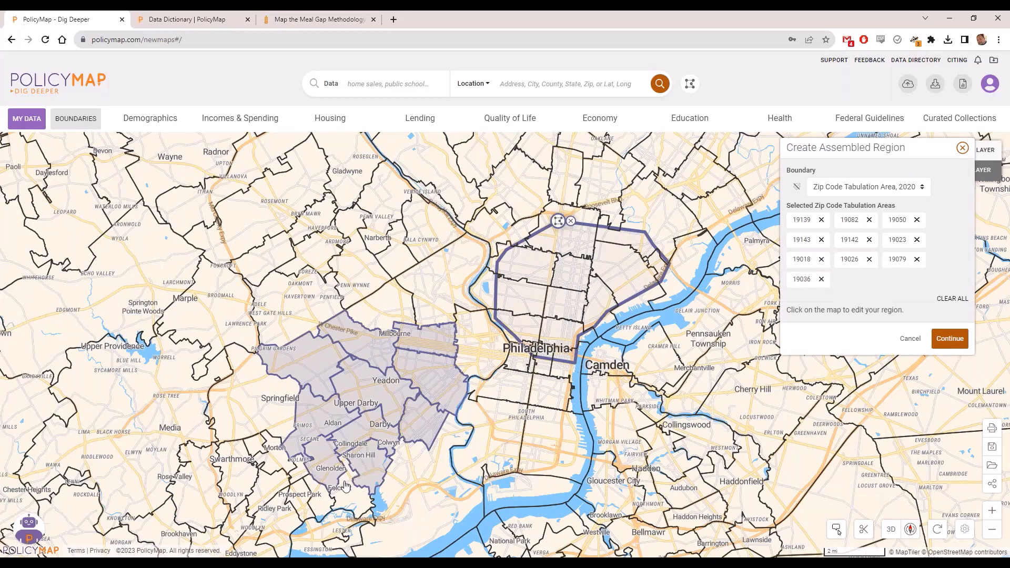
left_click(949, 339)
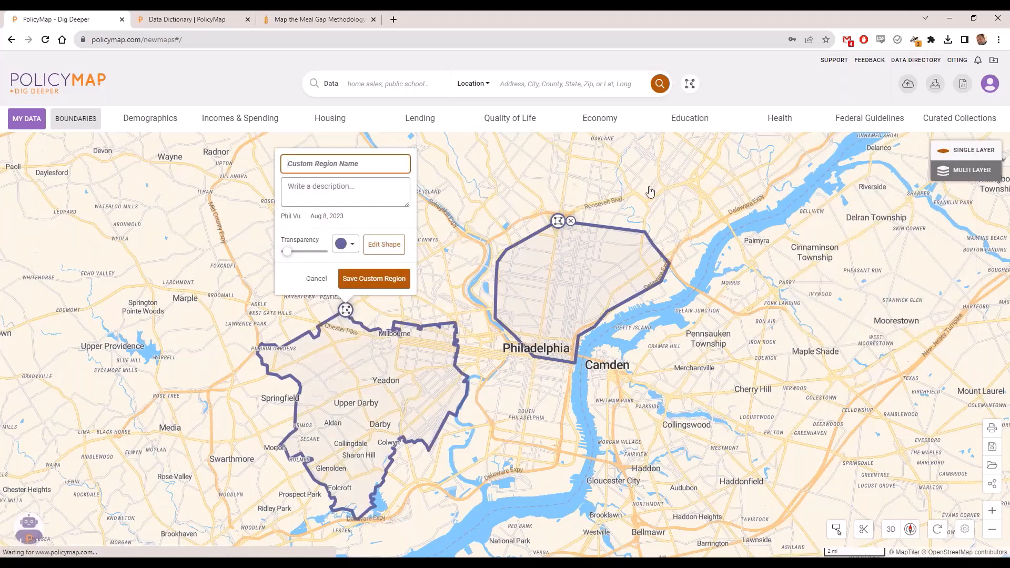
Name the assembled region West Philly, color it blue, save it, and close its popup.
type("West Philly")
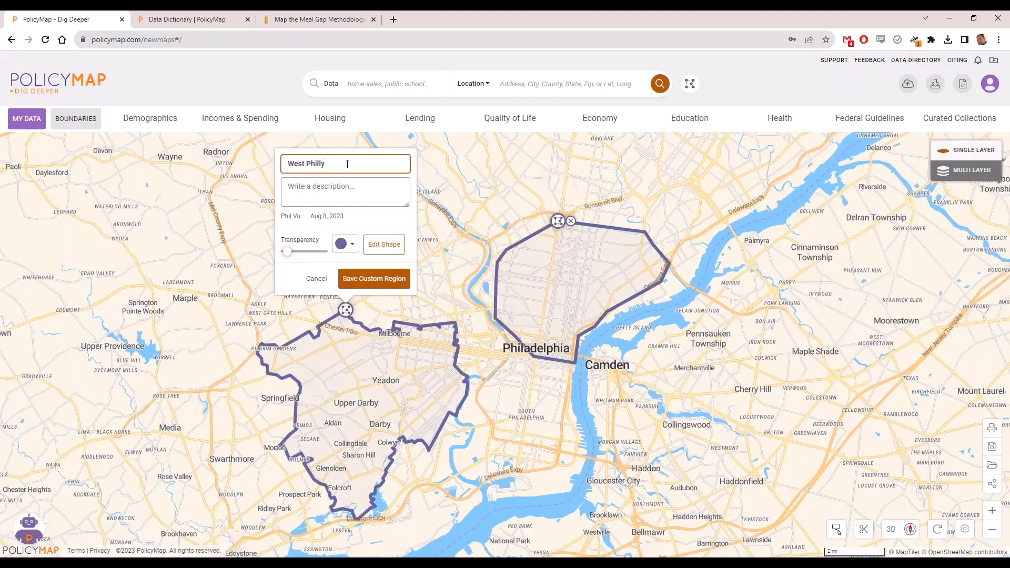
left_click(336, 246)
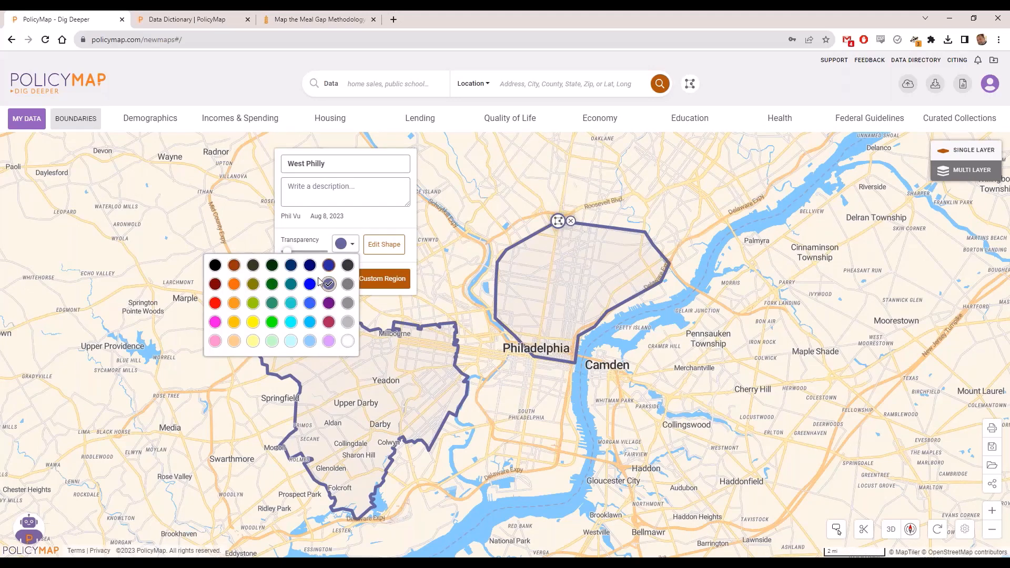
left_click(314, 283)
left_click(315, 282)
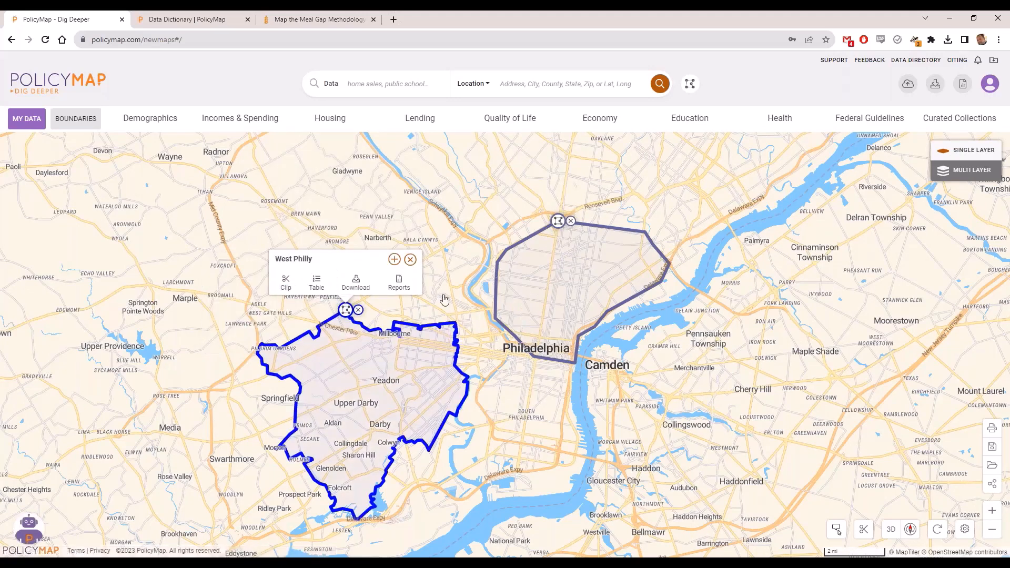
left_click(411, 260)
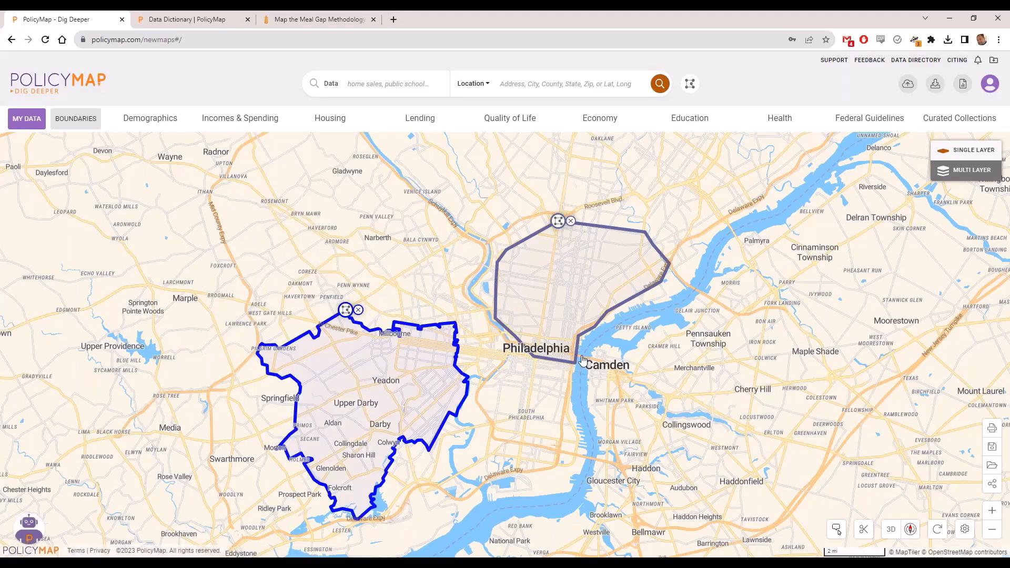
scroll(872, 356, "down", 1)
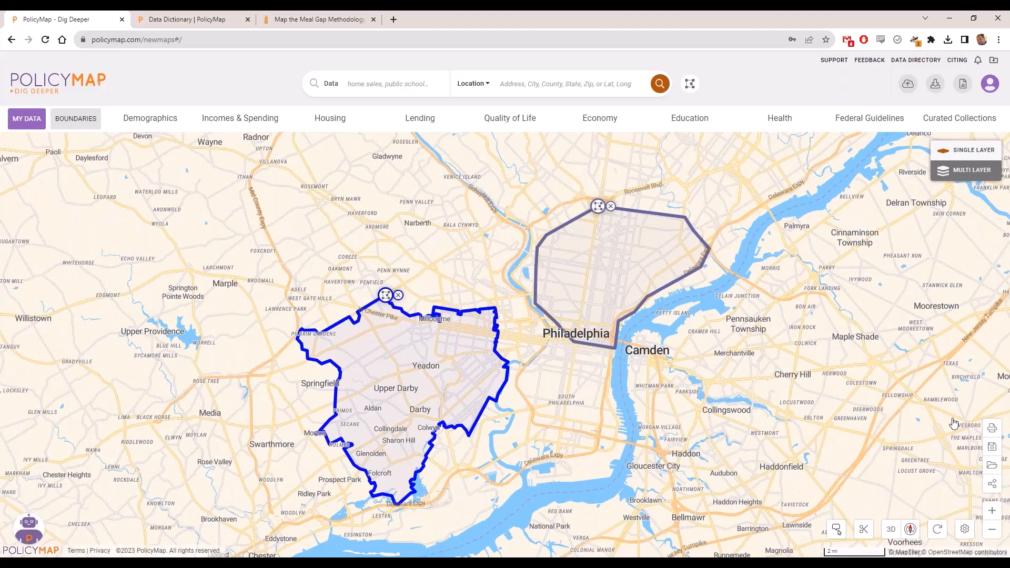
left_click(992, 427)
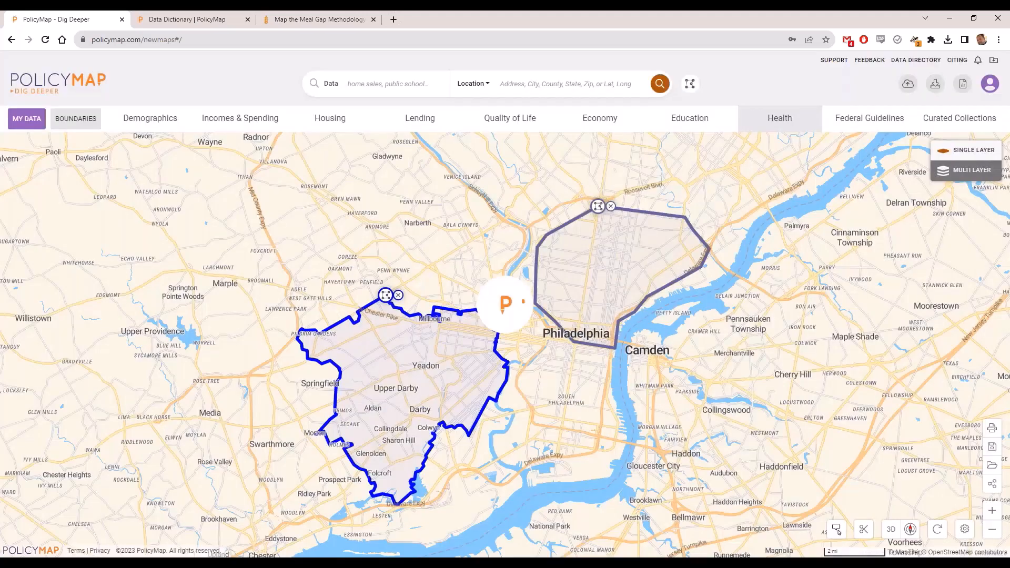
left_click(793, 127)
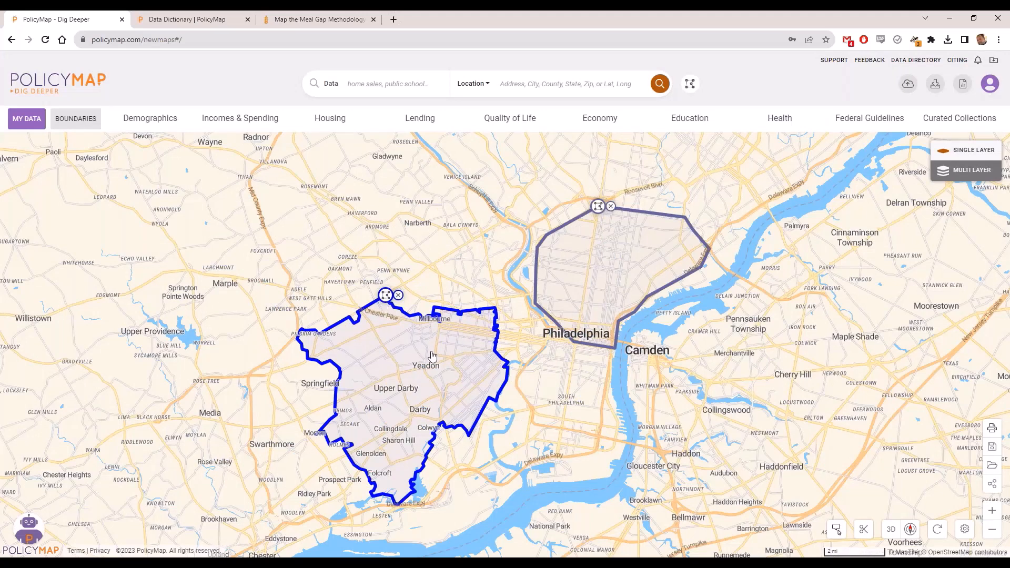
Open the download options for the West Philly region and dismiss its popup.
left_click(385, 295)
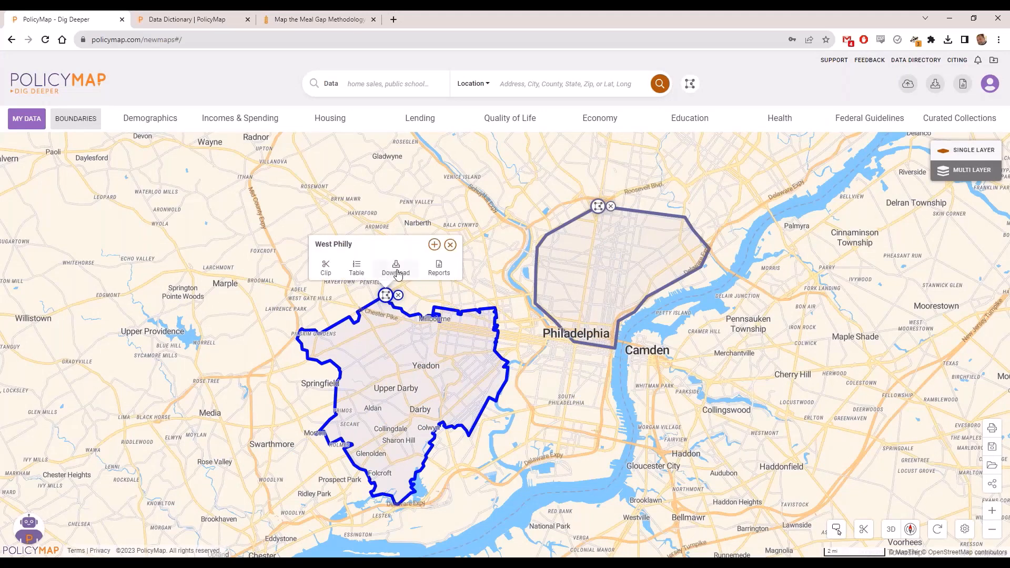
left_click(408, 272)
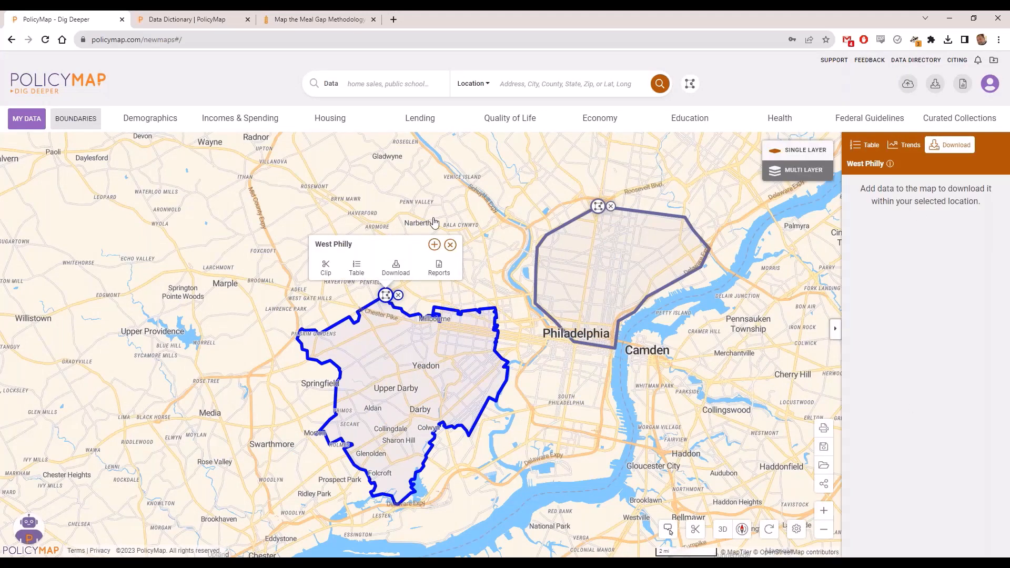
left_click(451, 245)
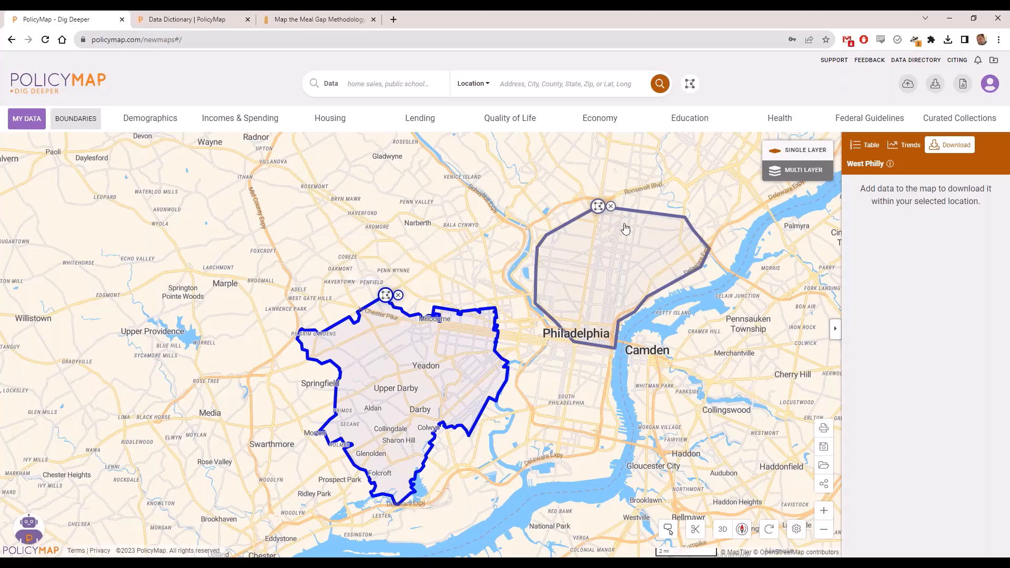
View the form for sharing the West Philly region with another subscriber and cancel it without sending.
left_click(386, 295)
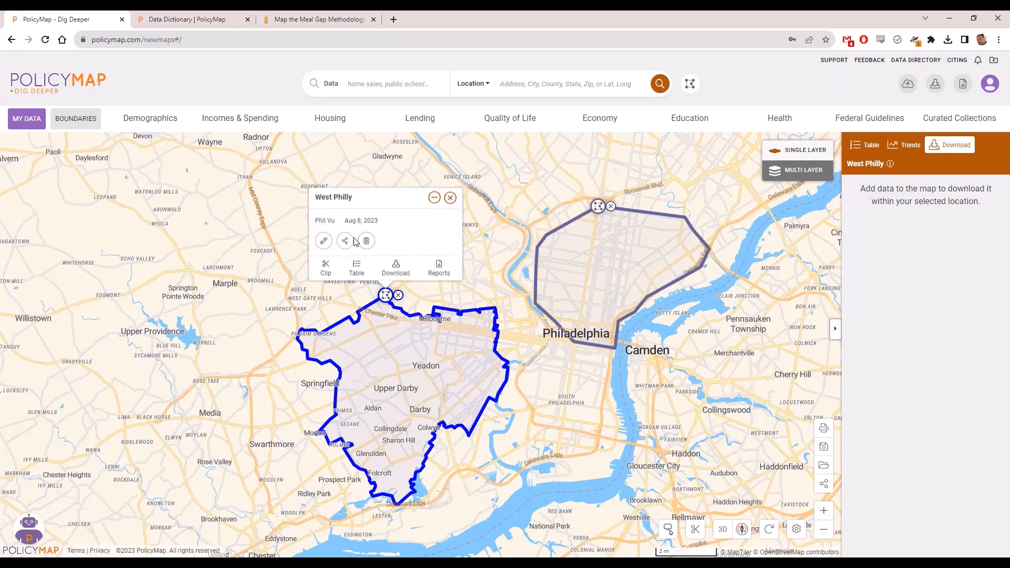
left_click(345, 241)
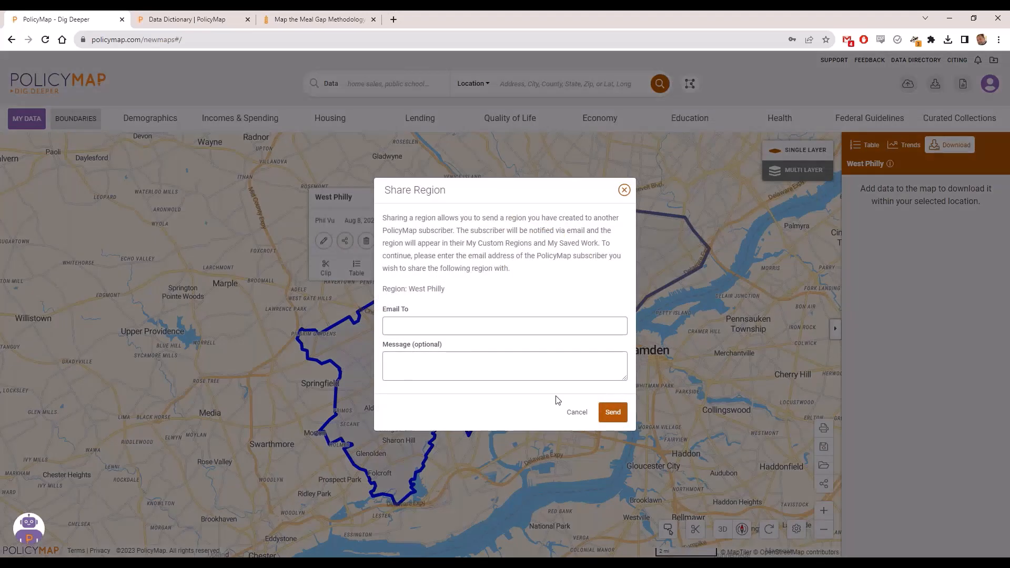
left_click(577, 403)
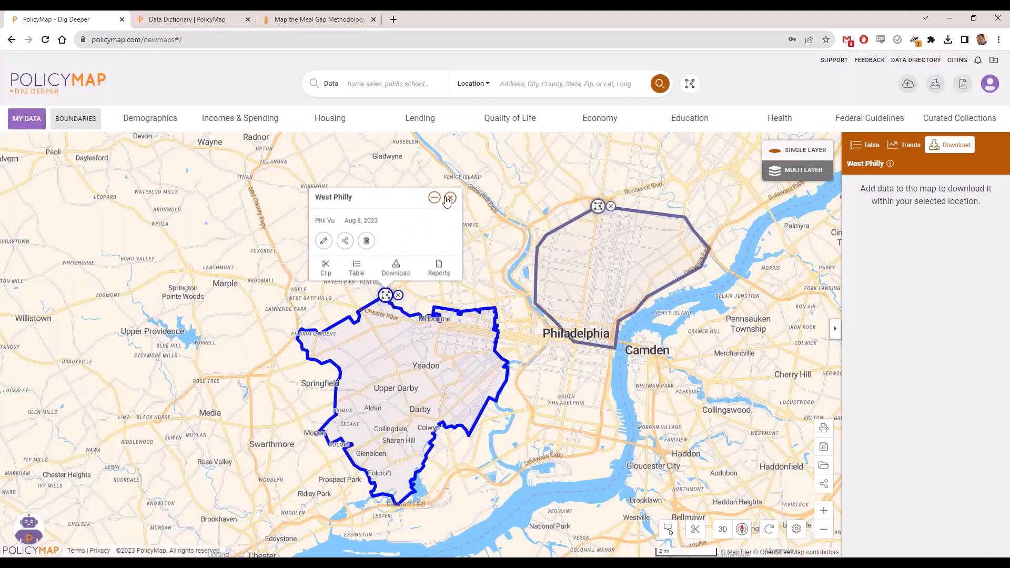
Remove both custom regions from the map and reload West Philly from the saved custom regions, closing the side panel.
left_click(398, 296)
left_click(610, 206)
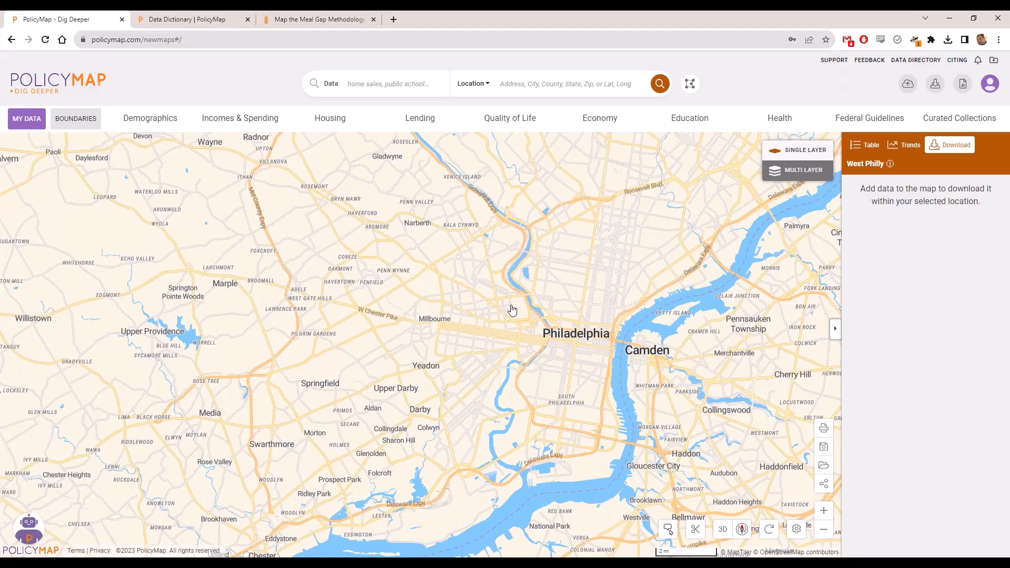
left_click(689, 87)
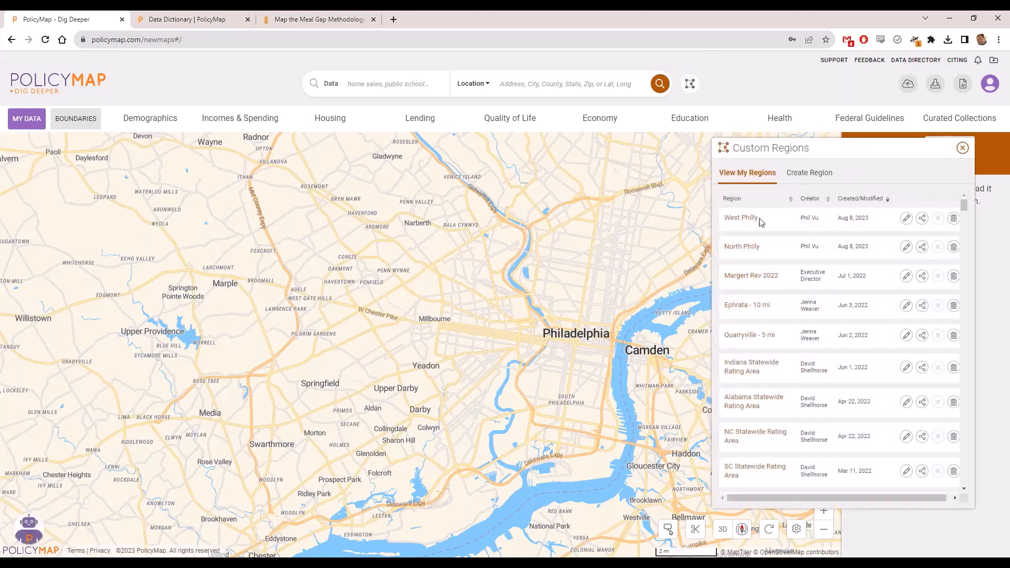
left_click(741, 219)
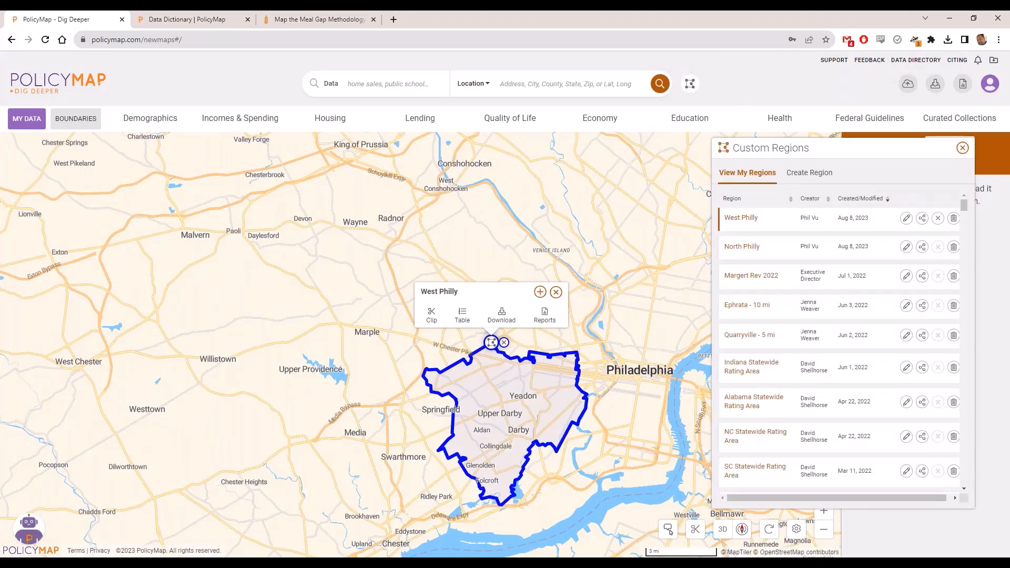
left_click(962, 147)
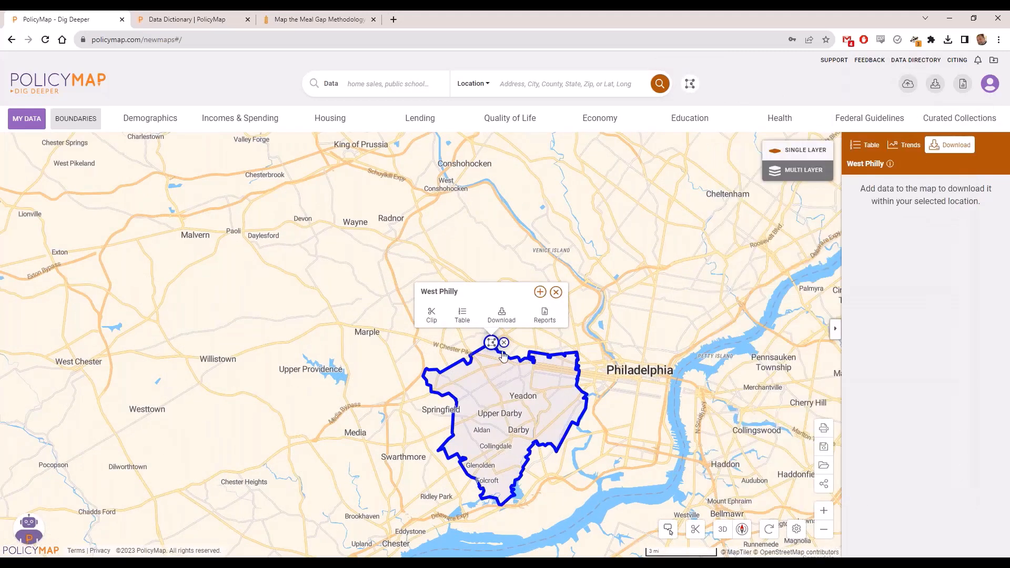
left_click(834, 328)
scroll(610, 383, "up", 3)
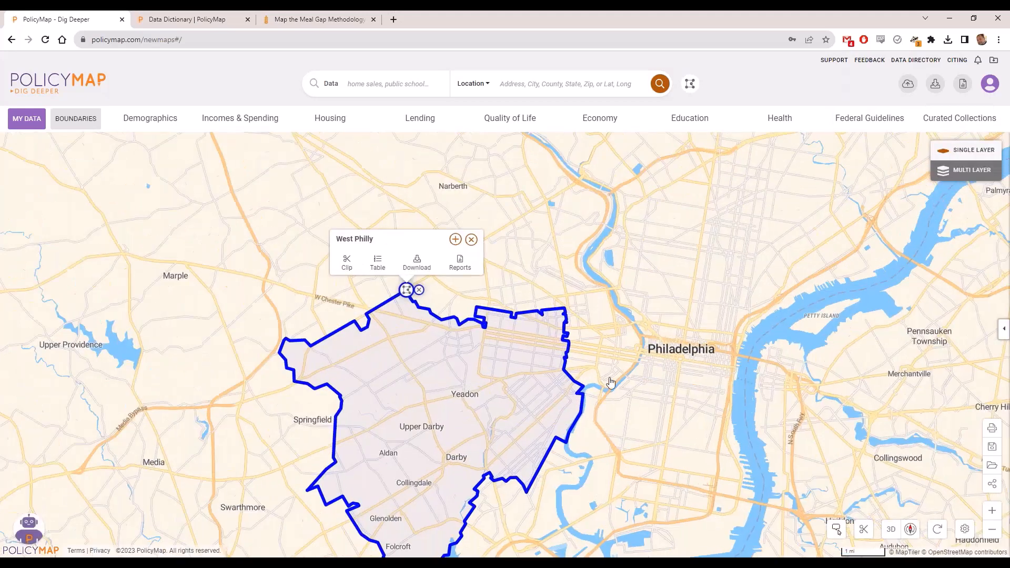
left_click(502, 174)
Map the 2020 Census population and clip the layer to the West Philly region.
left_click(152, 120)
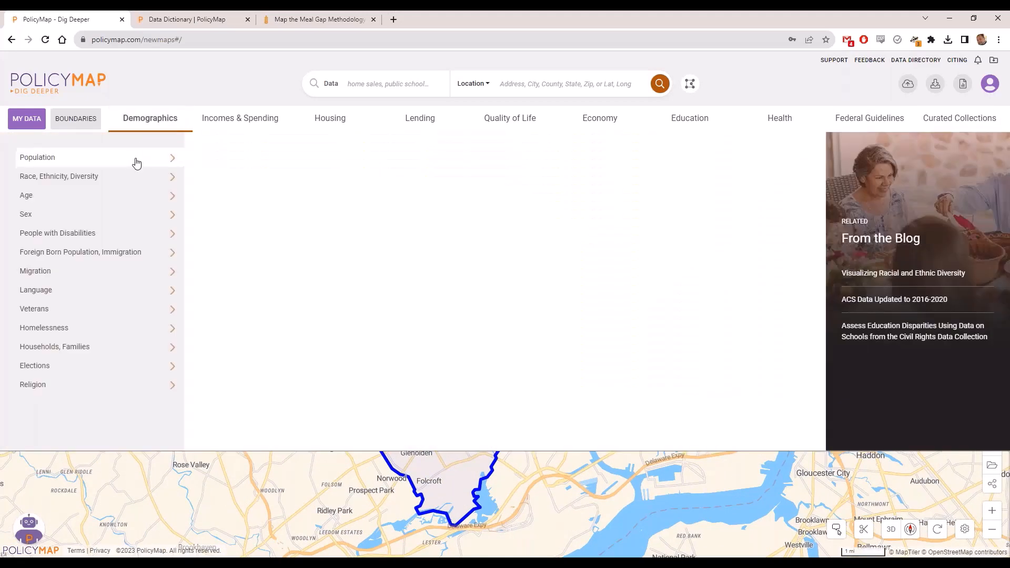
mouse_move(137, 164)
left_click(219, 174)
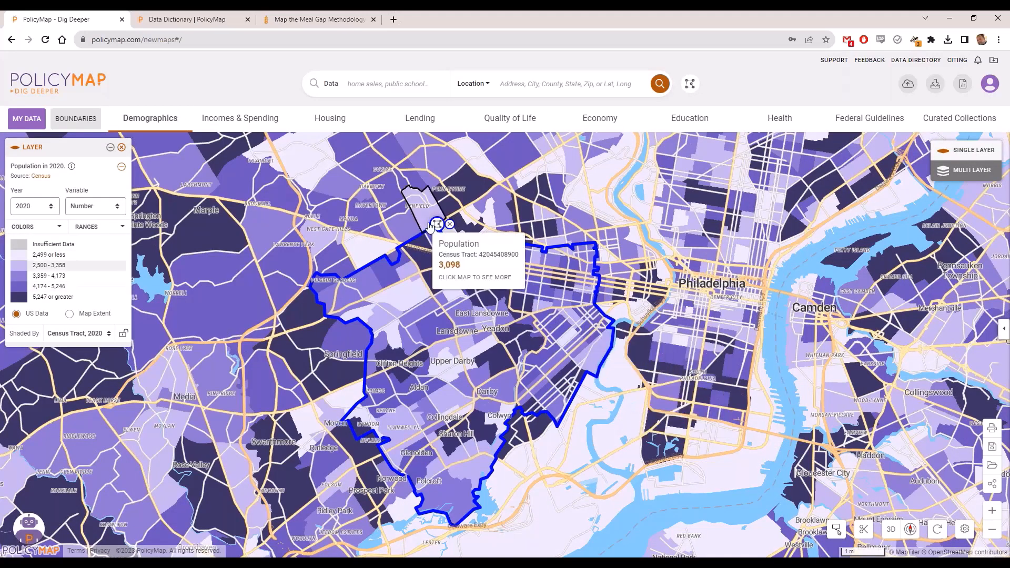
left_click(437, 224)
left_click(376, 204)
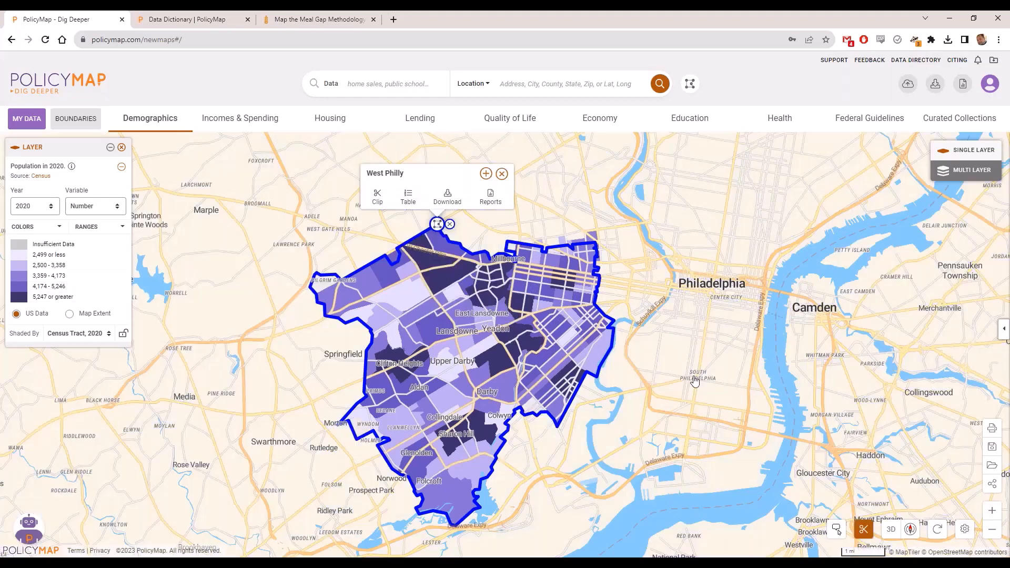
scroll(693, 384, "up", 2)
left_click_drag(693, 384, 715, 370)
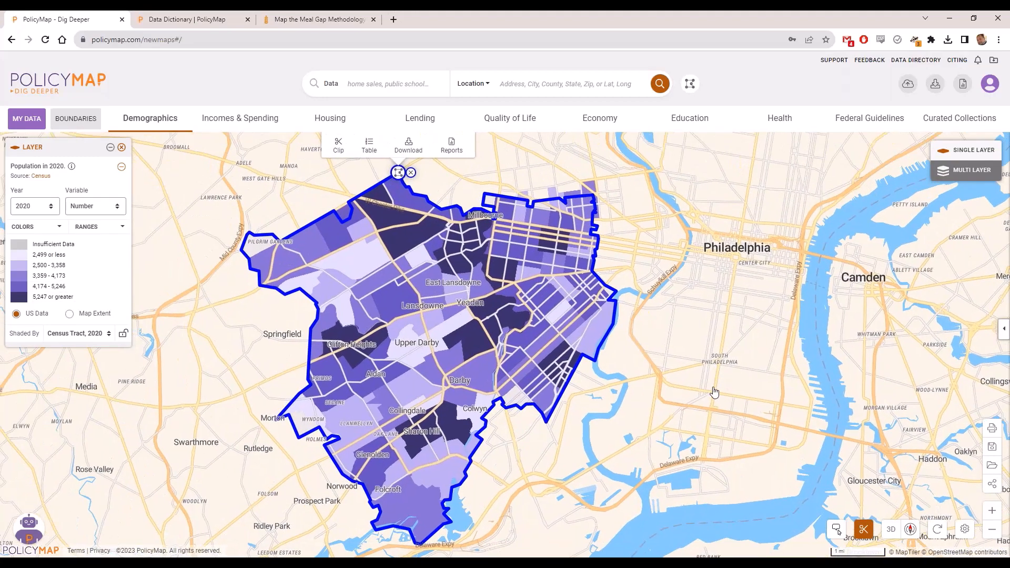
Preview the clipped population map as an image export, close the preview, and inspect a tract's population inside West Philly.
left_click(992, 428)
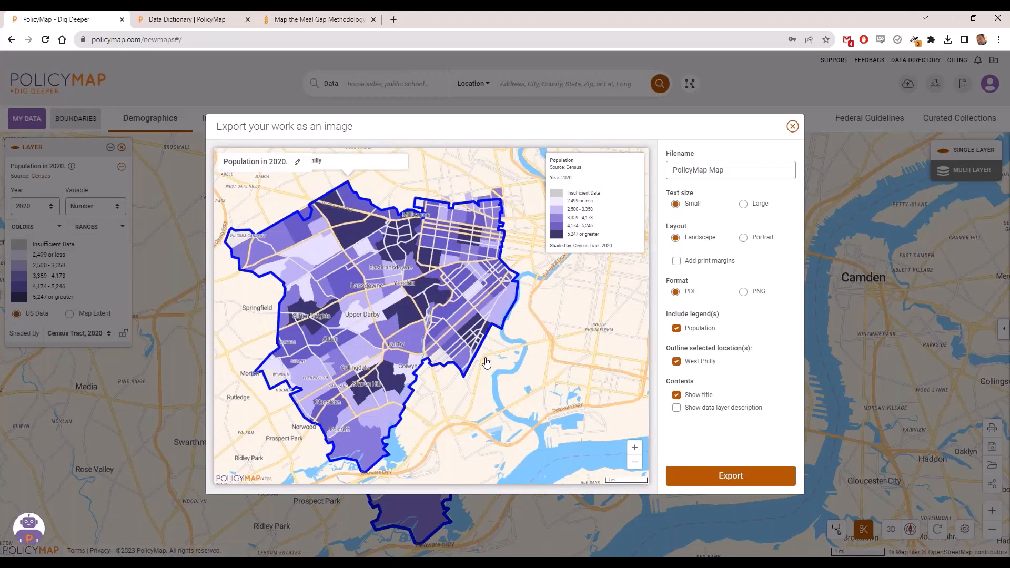
left_click(793, 126)
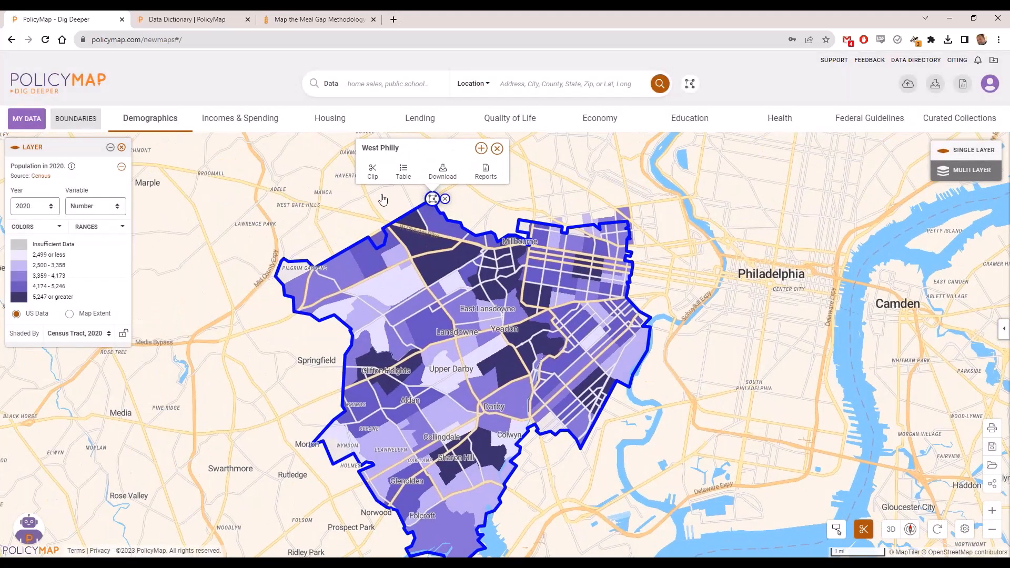
mouse_move(477, 290)
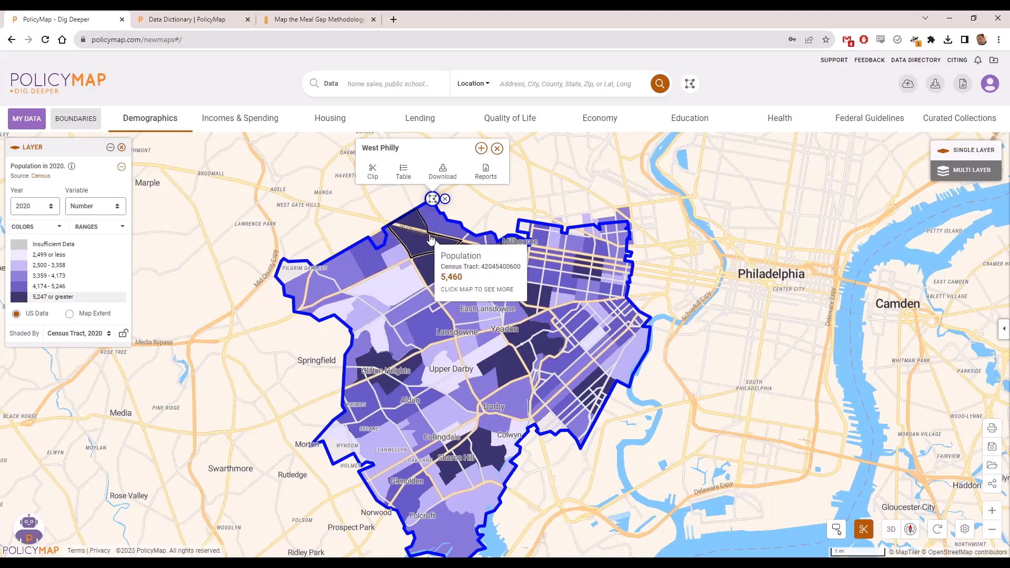
View the download options for the 2020 population data in West Philly and close them.
left_click(441, 171)
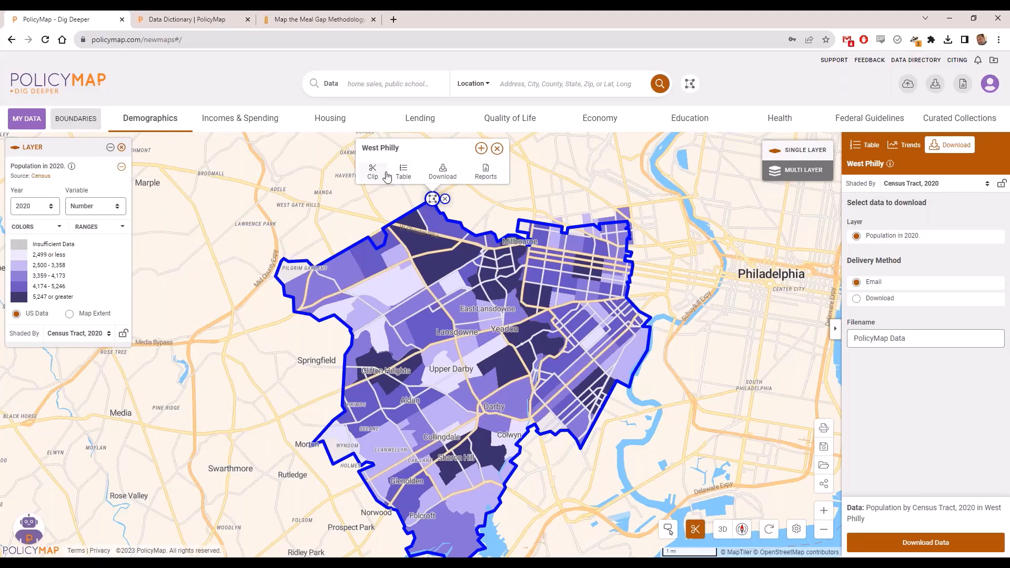
left_click(498, 148)
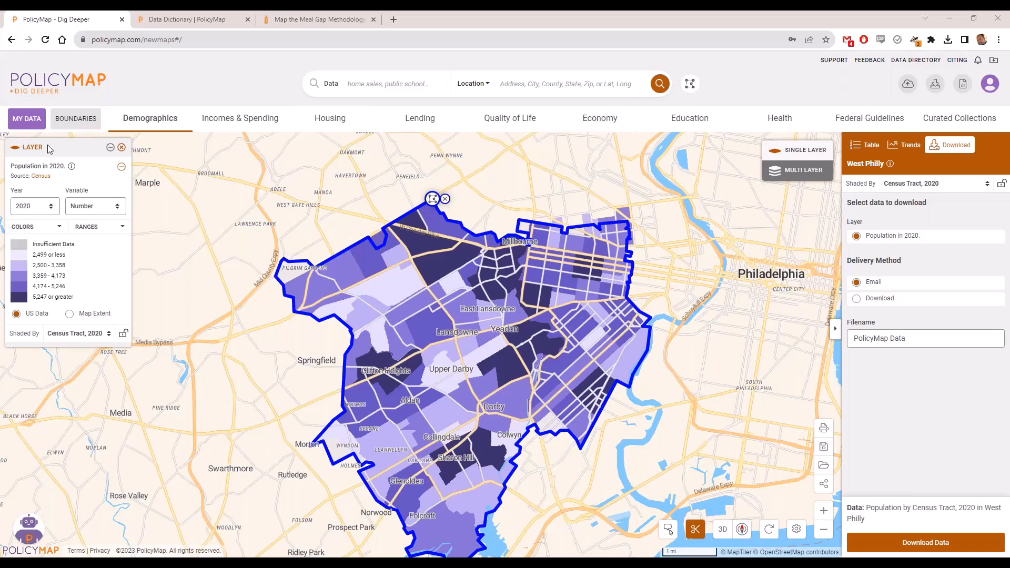
left_click(837, 332)
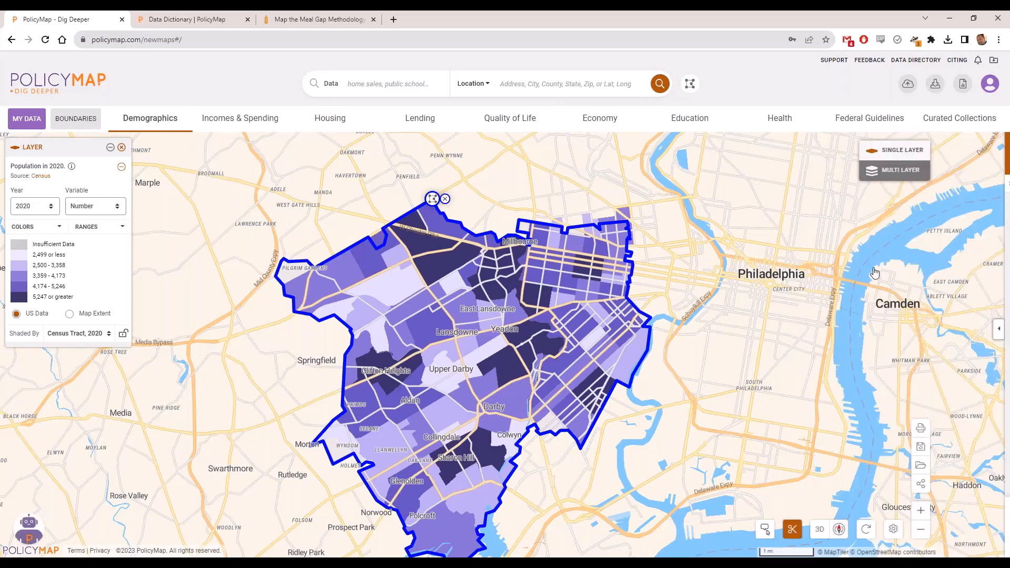
Preview the map's image export with the data layer description shown and close it without exporting.
left_click(992, 428)
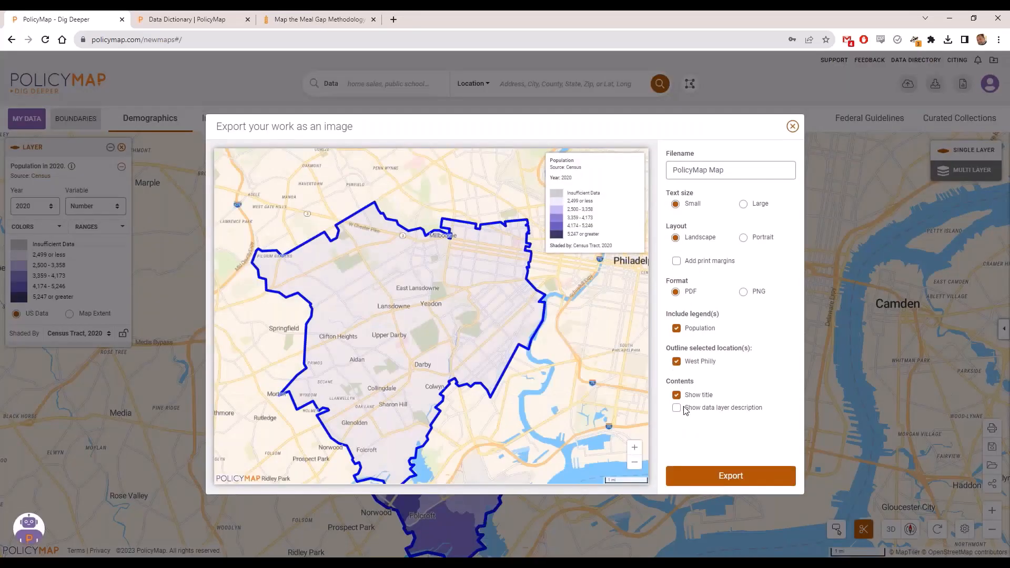
left_click(685, 412)
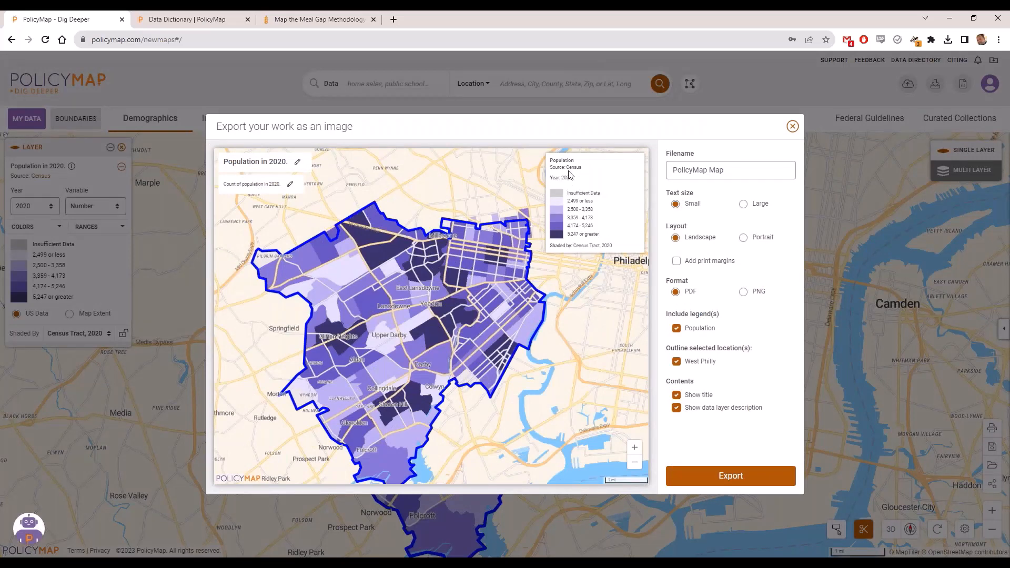
left_click(792, 126)
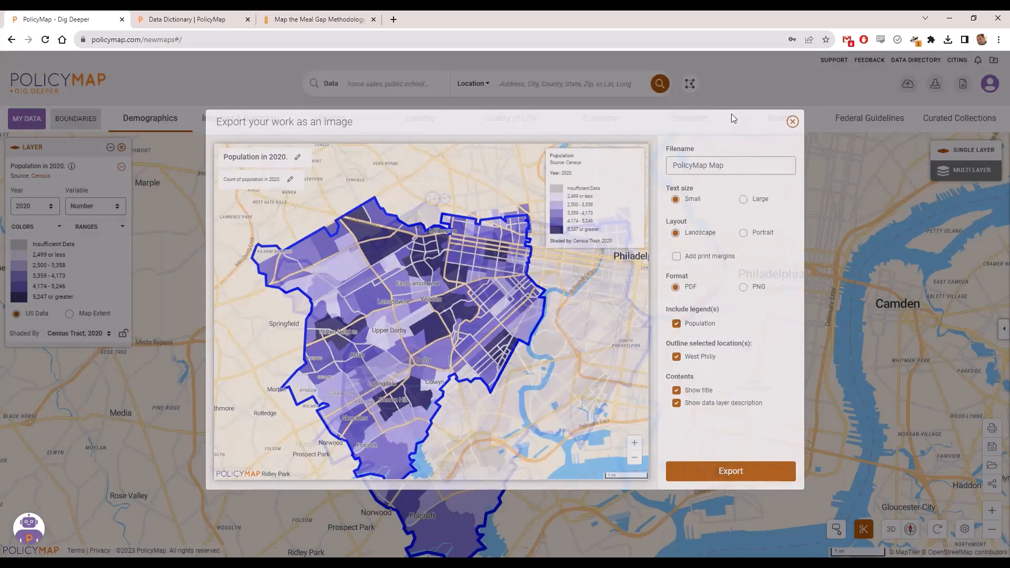
Replace the population layer with the estimated food insecurity rate in 2021 from Feeding America.
left_click(219, 126)
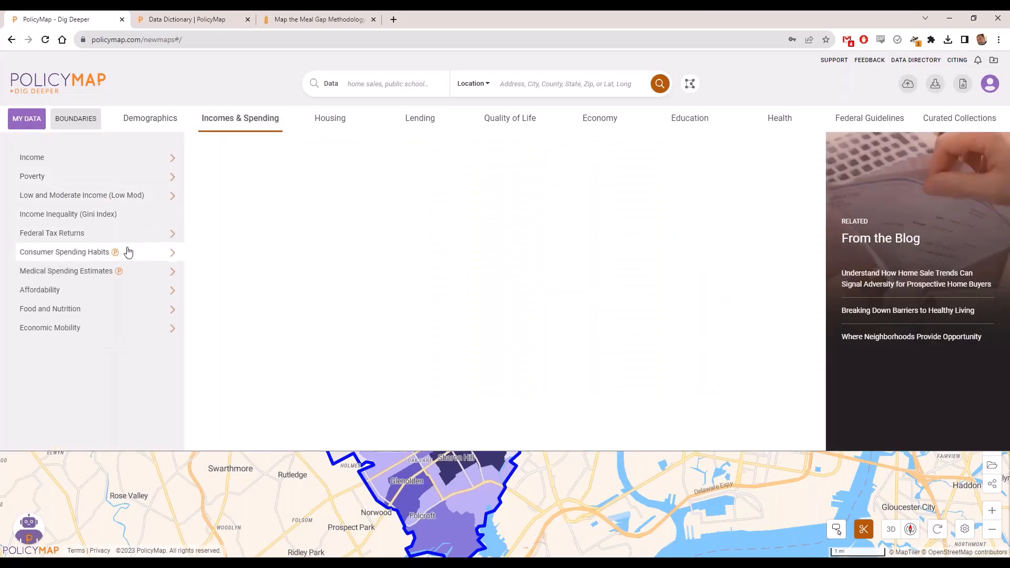
left_click(144, 311)
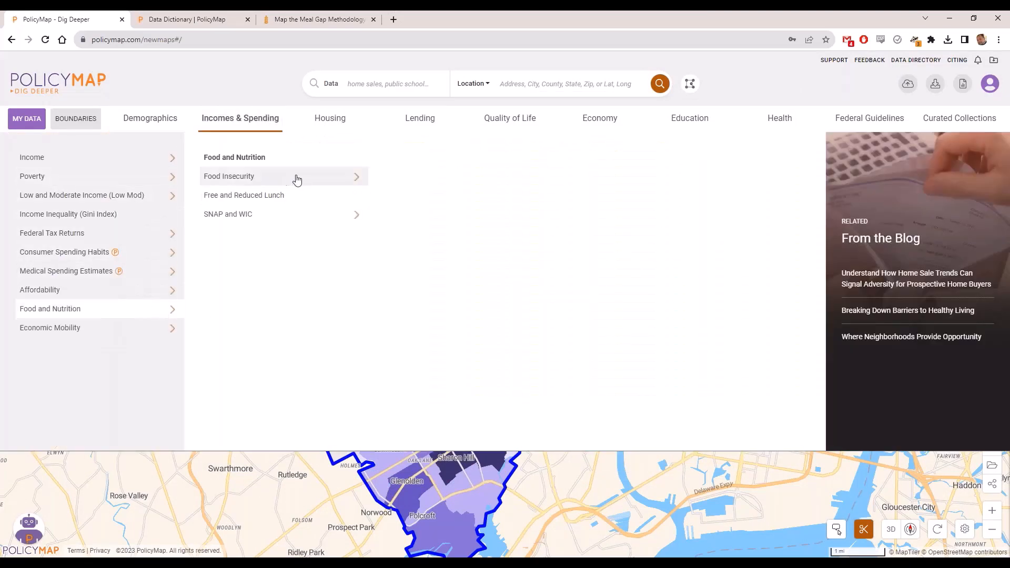
left_click(293, 183)
left_click(531, 182)
left_click(604, 177)
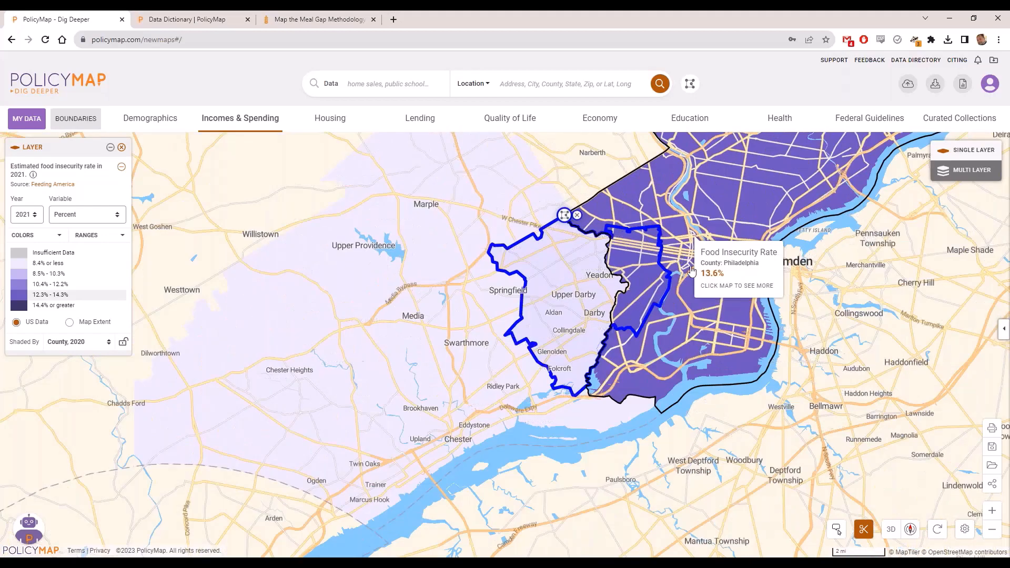
View the APA citation for the food insecurity map, close it, and inspect Delaware County's rate.
left_click(958, 61)
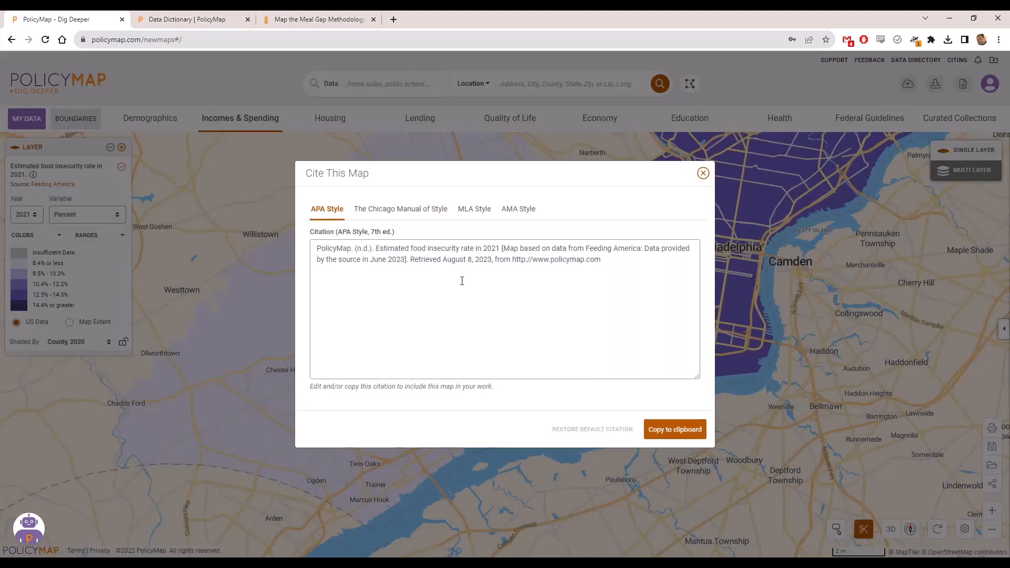
left_click(704, 174)
mouse_move(592, 281)
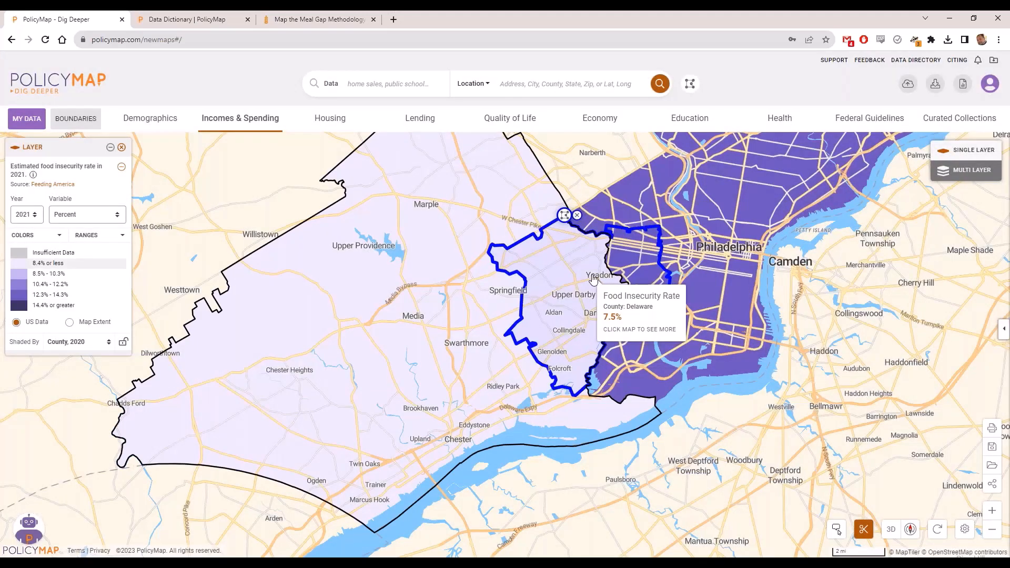
scroll(592, 281, "up", 2)
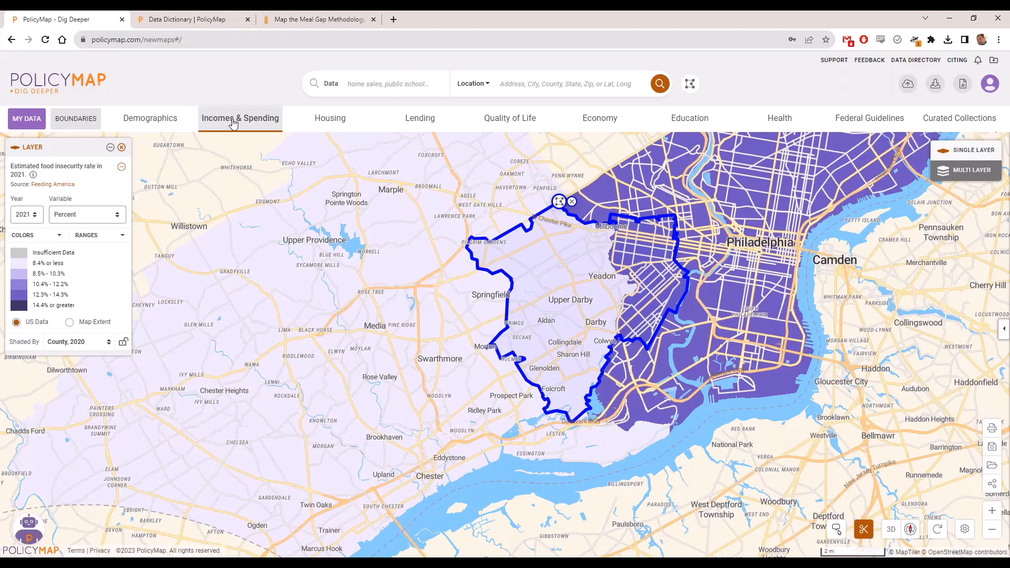
Map the estimated median household income for 2017-2021 in place of the food insecurity layer.
left_click(234, 122)
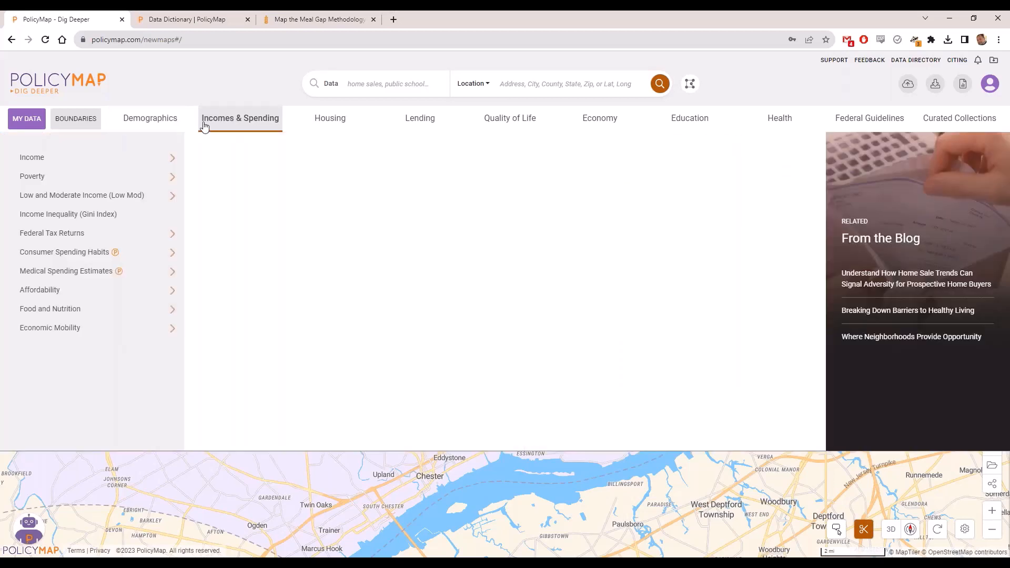
left_click(163, 159)
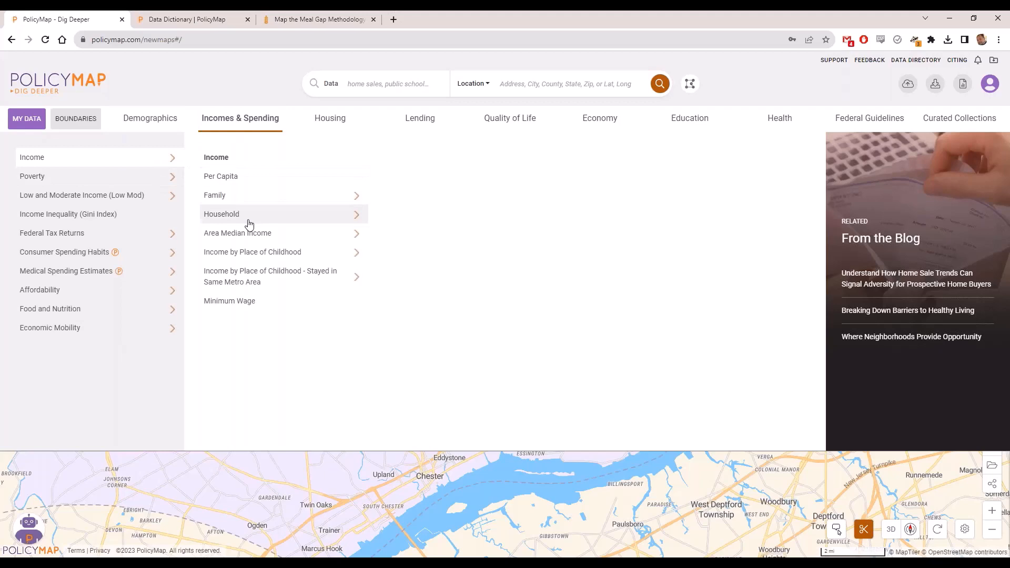
left_click(295, 226)
left_click(417, 178)
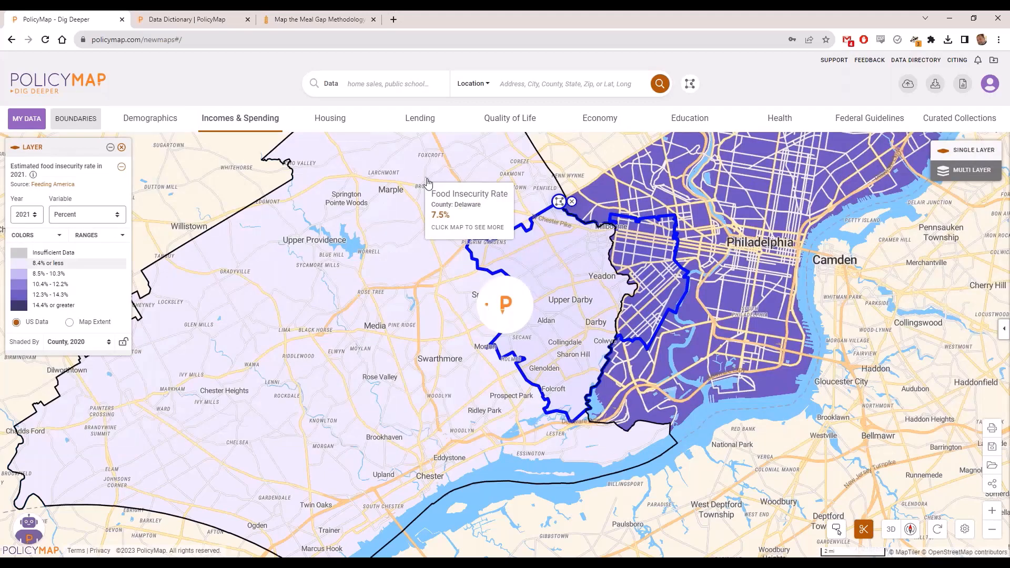
Clip the median household income layer to the West Philly region.
left_click(559, 202)
left_click(499, 174)
scroll(632, 260, "up", 4)
mouse_move(711, 232)
left_mouse_down()
mouse_move(687, 279)
mouse_move(662, 265)
left_mouse_up()
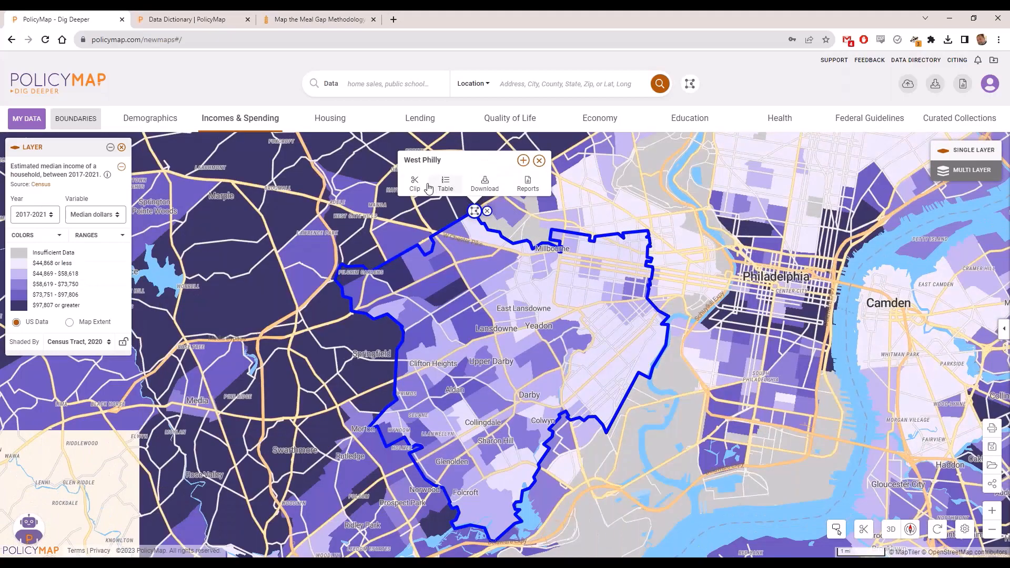
left_click(414, 183)
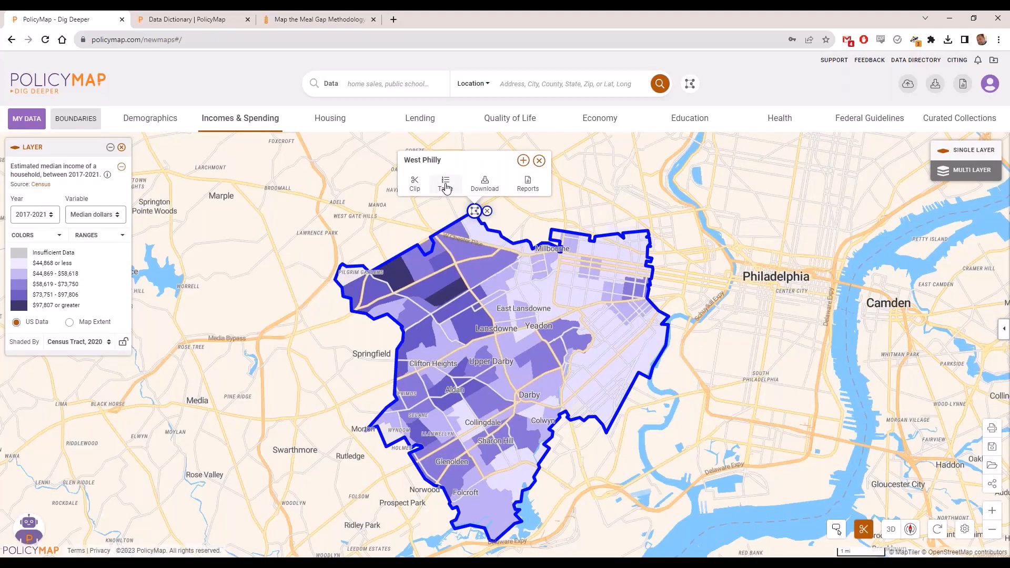
Review West Philly's census tract table of median household income, its data download options and its trends.
left_click(445, 185)
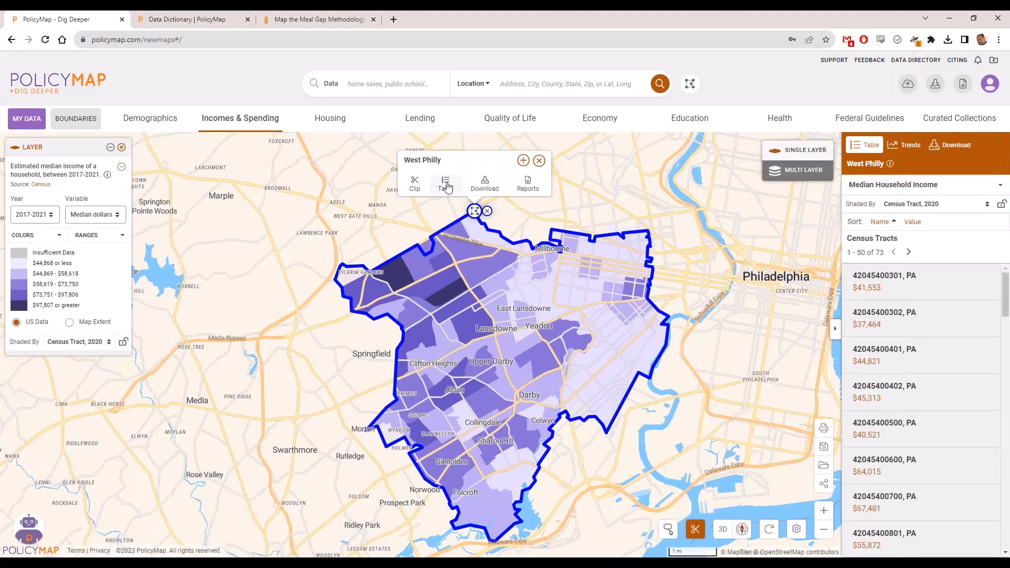
left_click(482, 184)
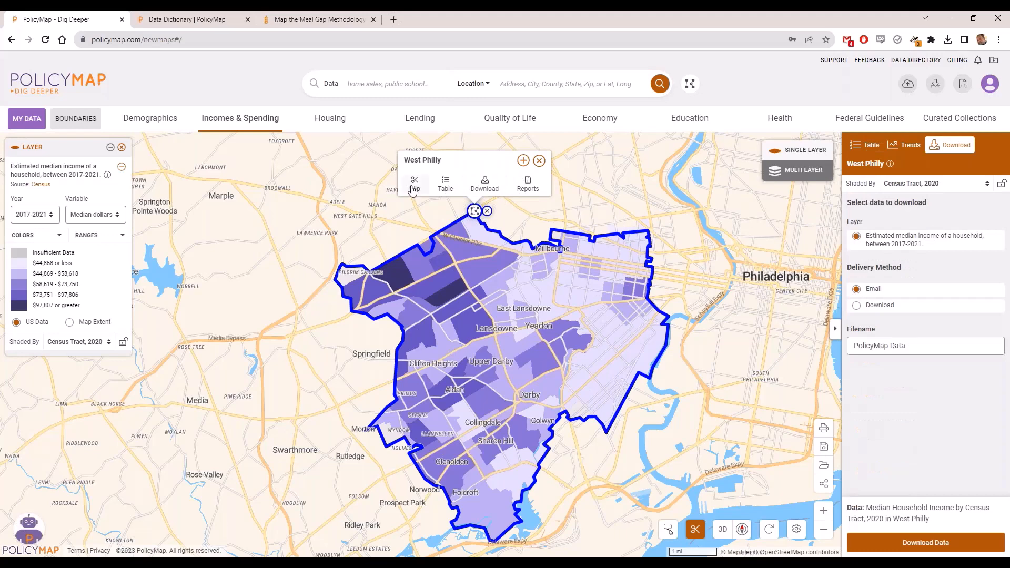
left_click(455, 189)
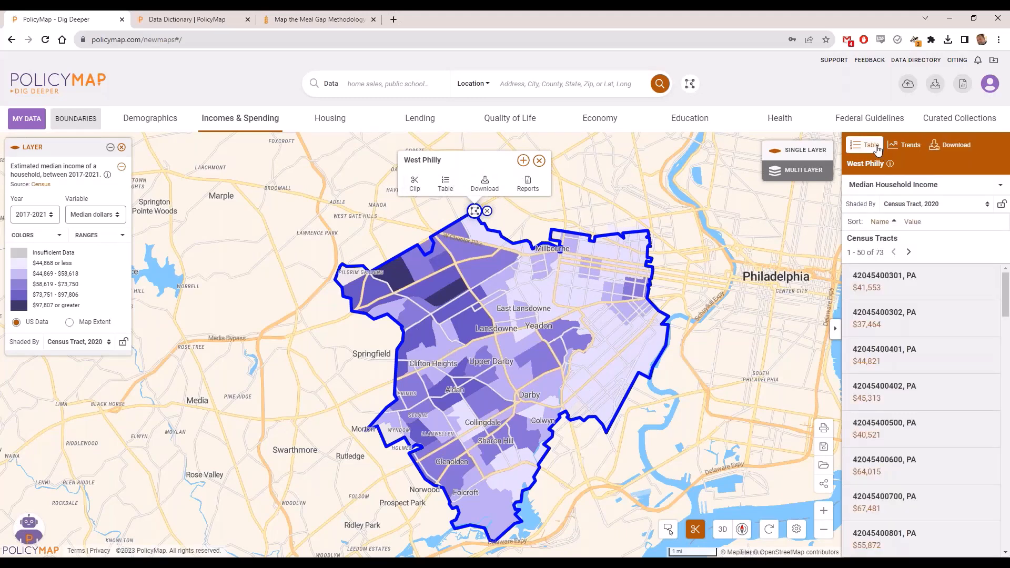
left_click(903, 147)
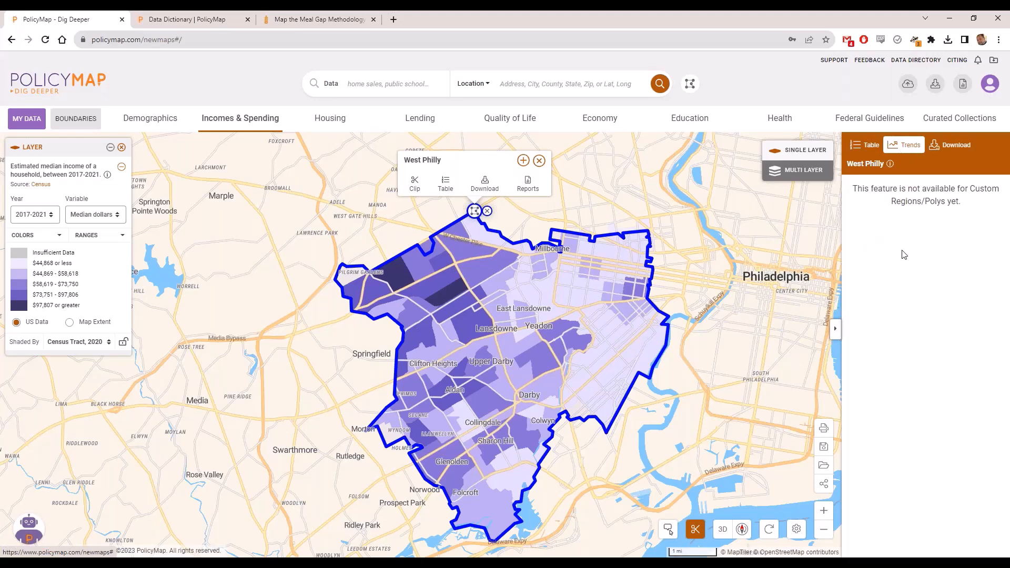
Remove the West Philly region from the map and go to the location Philadelphia, PA.
left_click(486, 211)
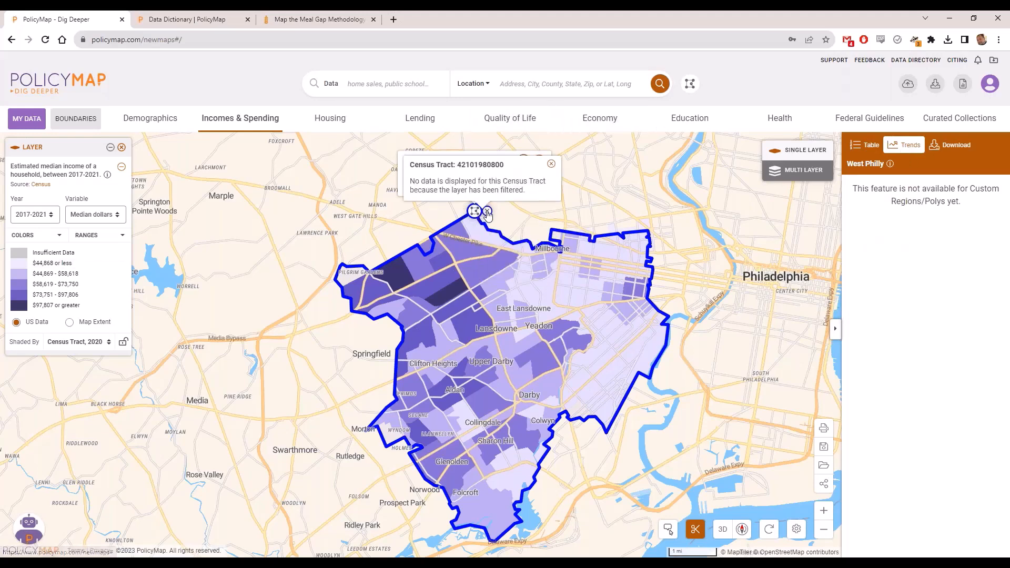
left_click(522, 84)
type("p")
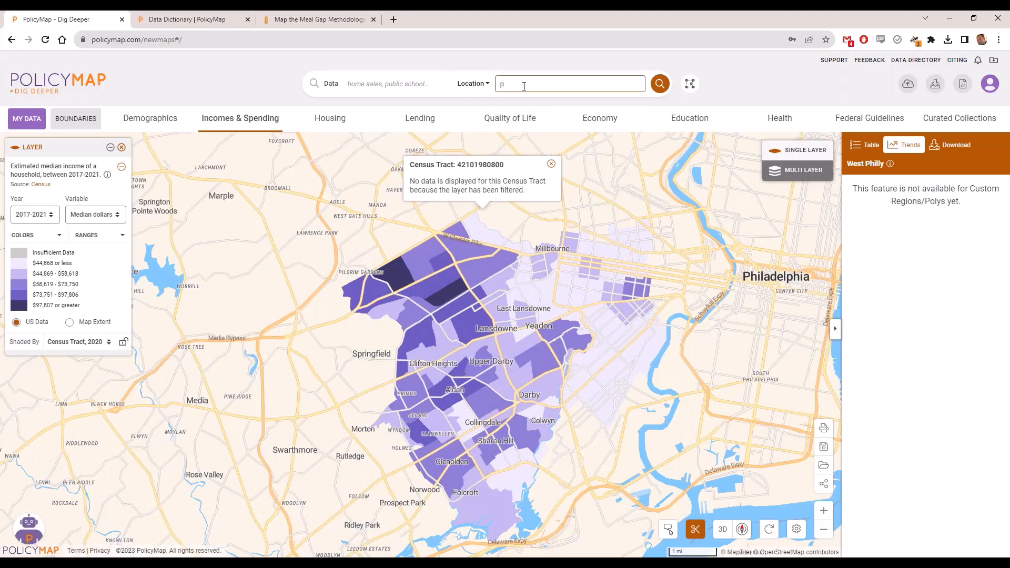
type("hil")
left_click(526, 102)
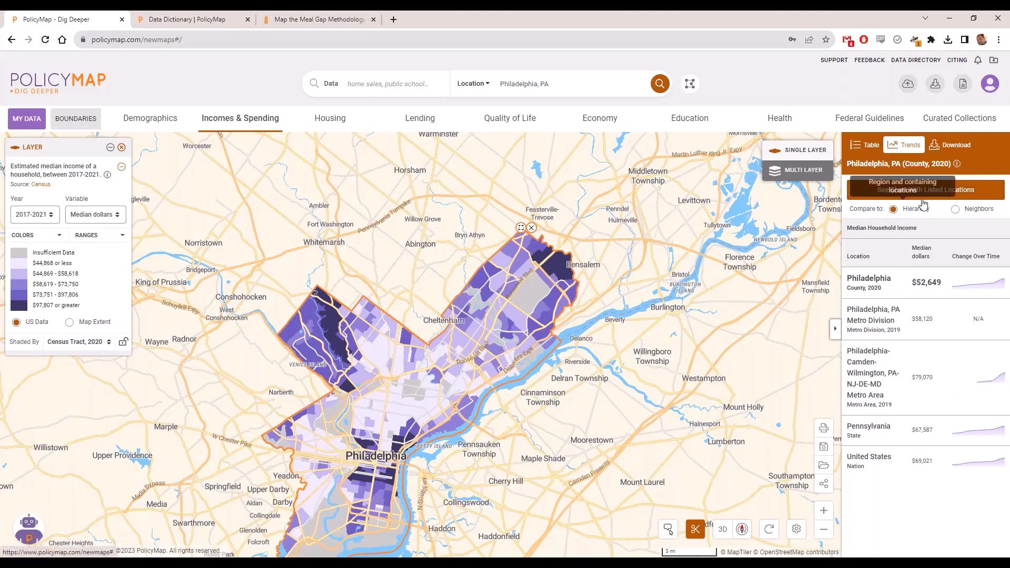
Chart Philadelphia County's median household income trend against Pennsylvania and the United States, and close the chart.
left_click(937, 191)
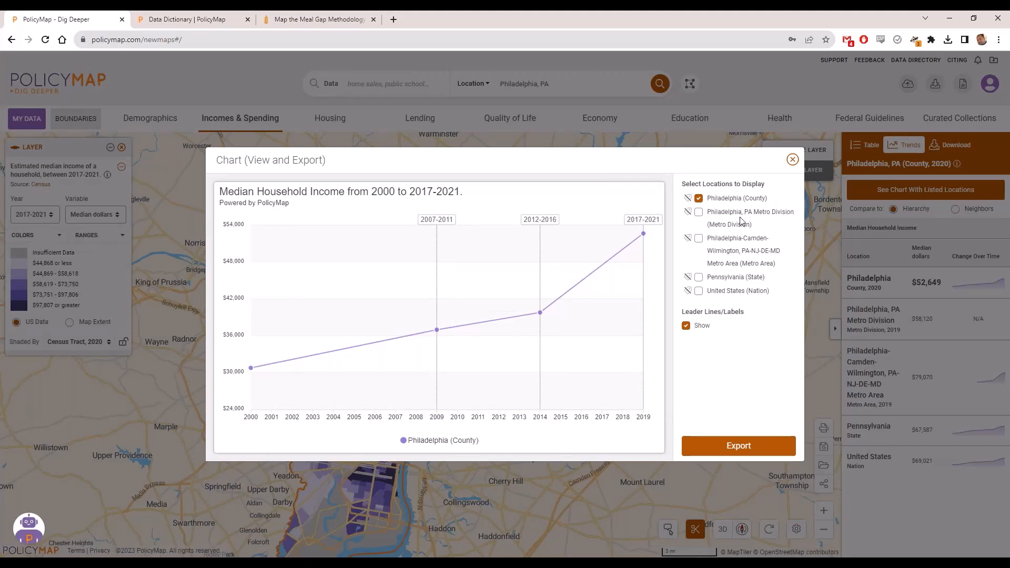
left_click(714, 278)
left_click(701, 291)
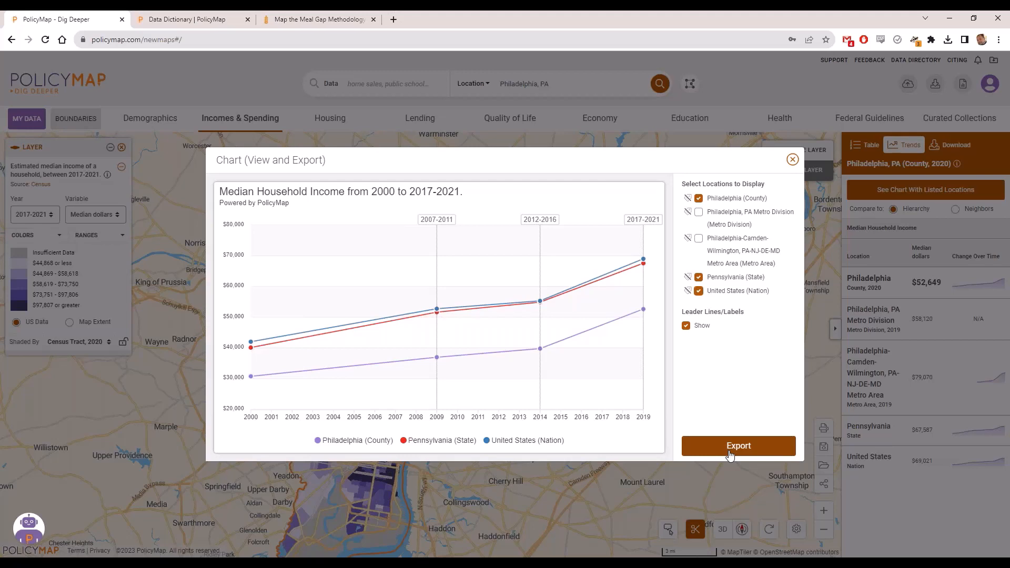
left_click(793, 159)
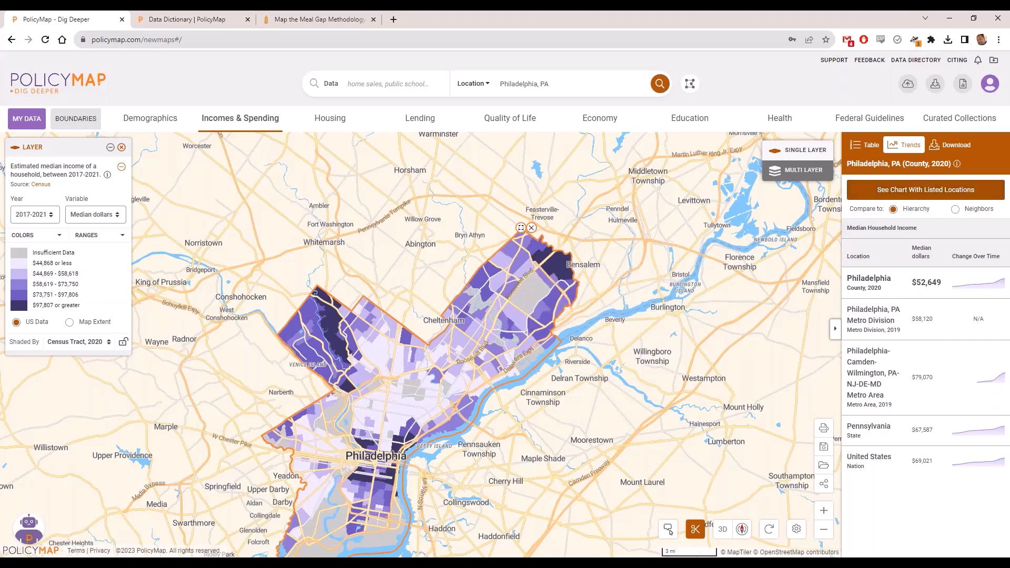
Look through the Helpbot's suggested articles, search it for "maps", and close it.
left_click(28, 532)
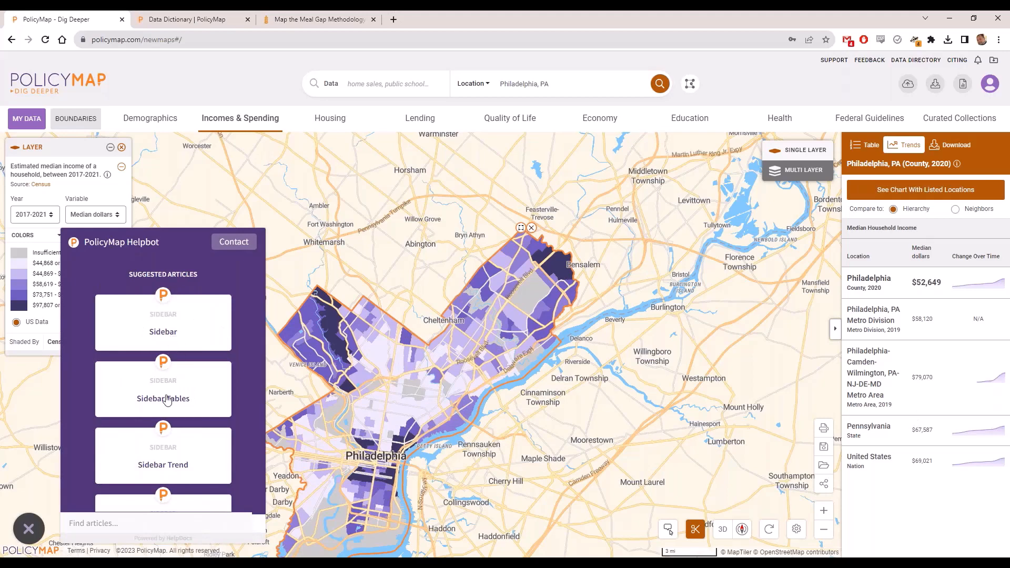
scroll(166, 399, "down", 1)
scroll(178, 464, "down", 1)
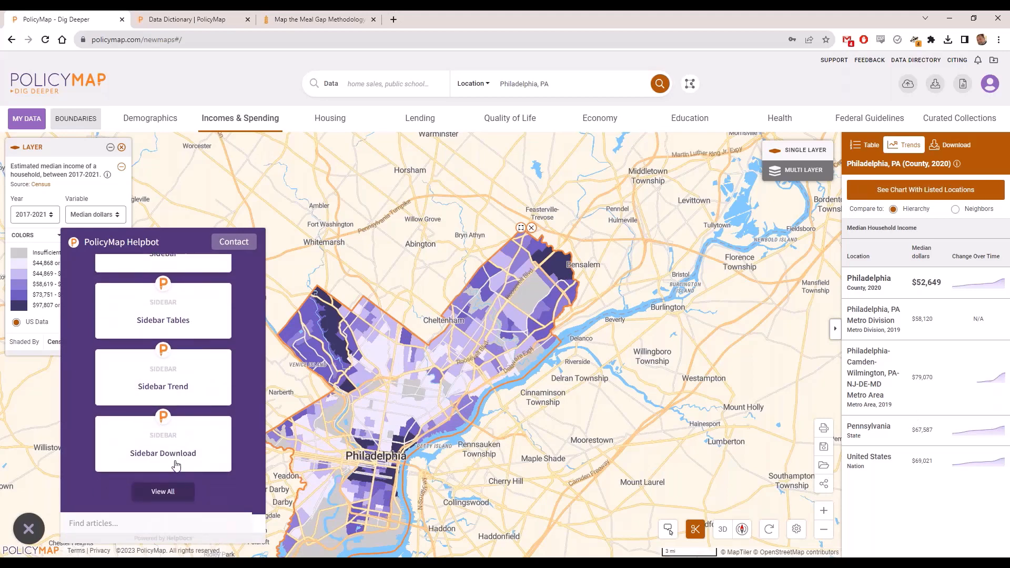
scroll(177, 466, "up", 2)
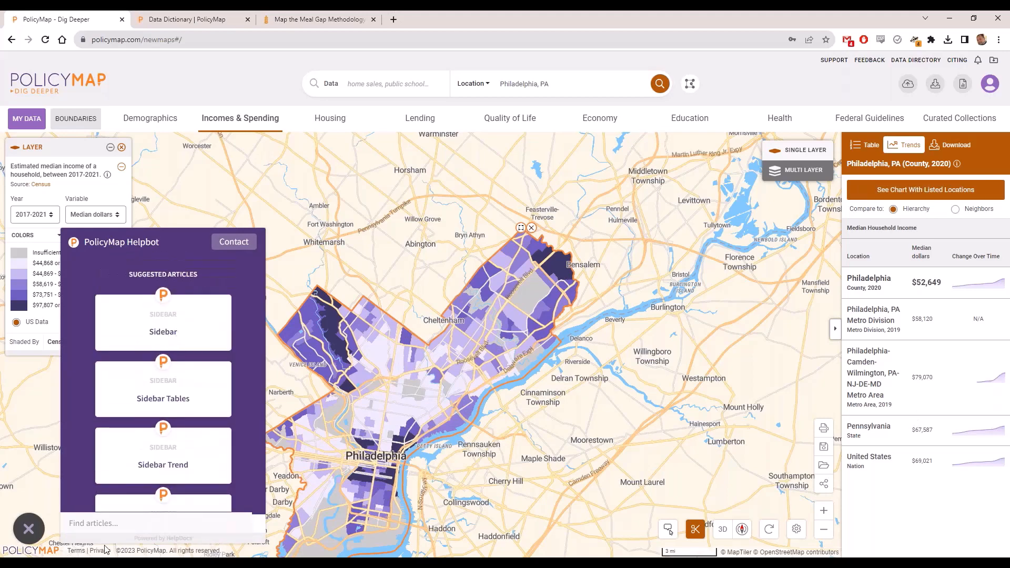
left_click(106, 528)
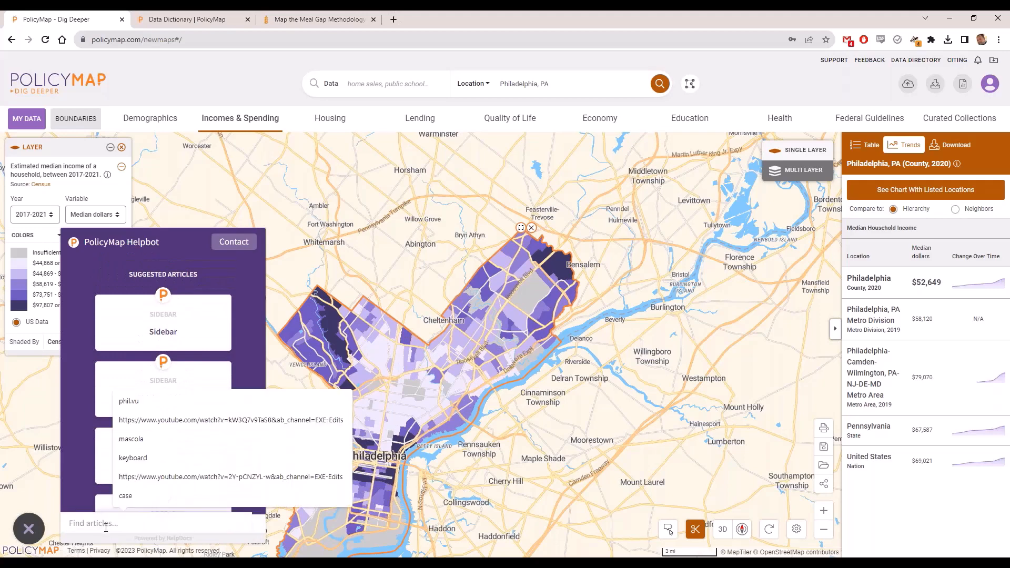
type("maps")
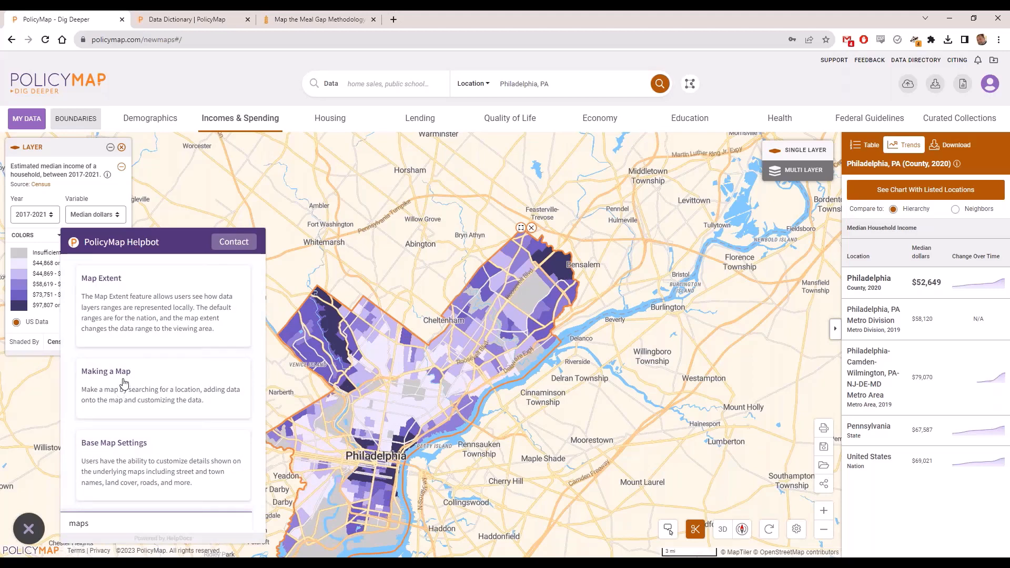
left_click(30, 529)
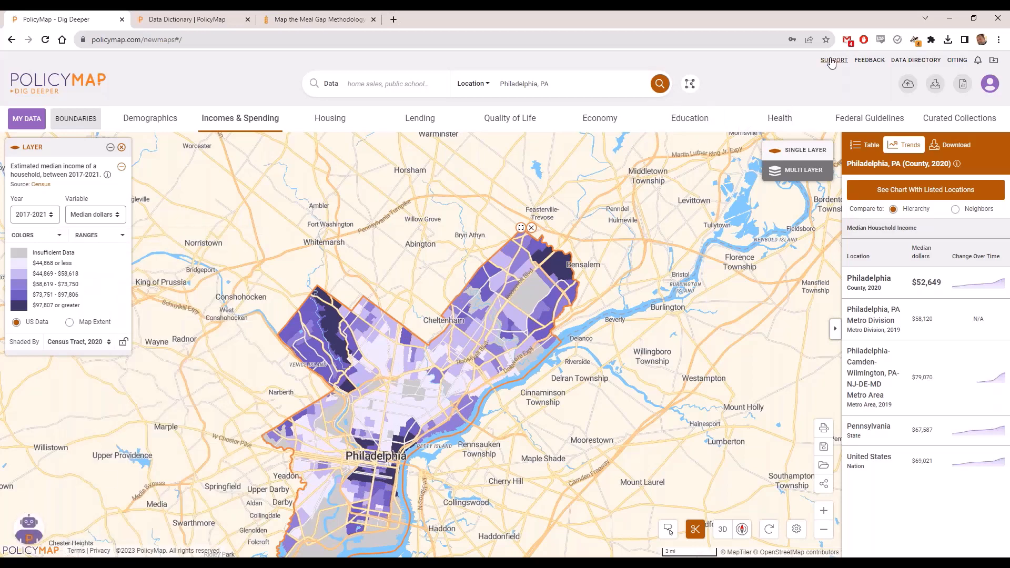
View the feedback form and close it without submitting anything.
left_click(867, 61)
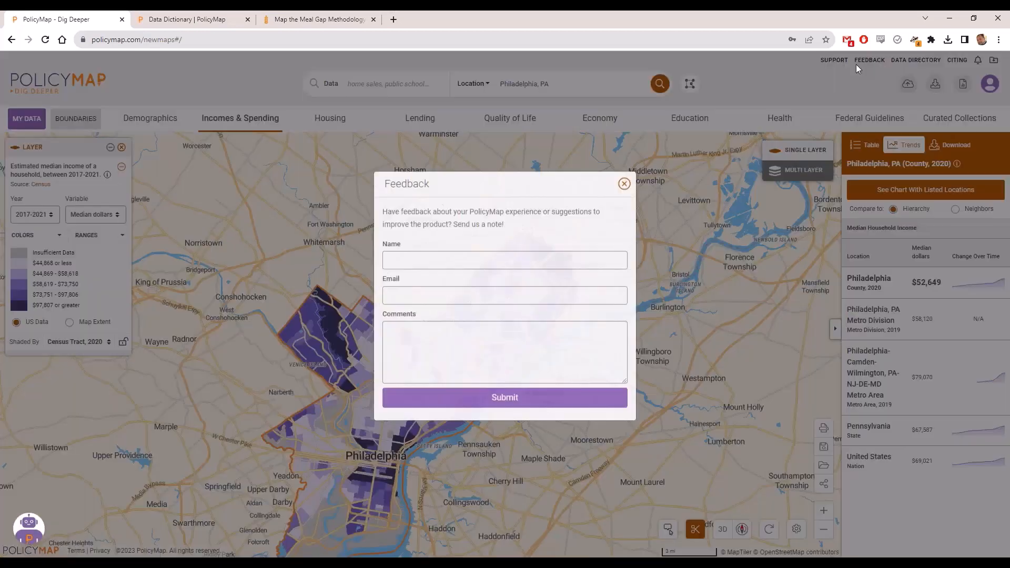
left_click(624, 192)
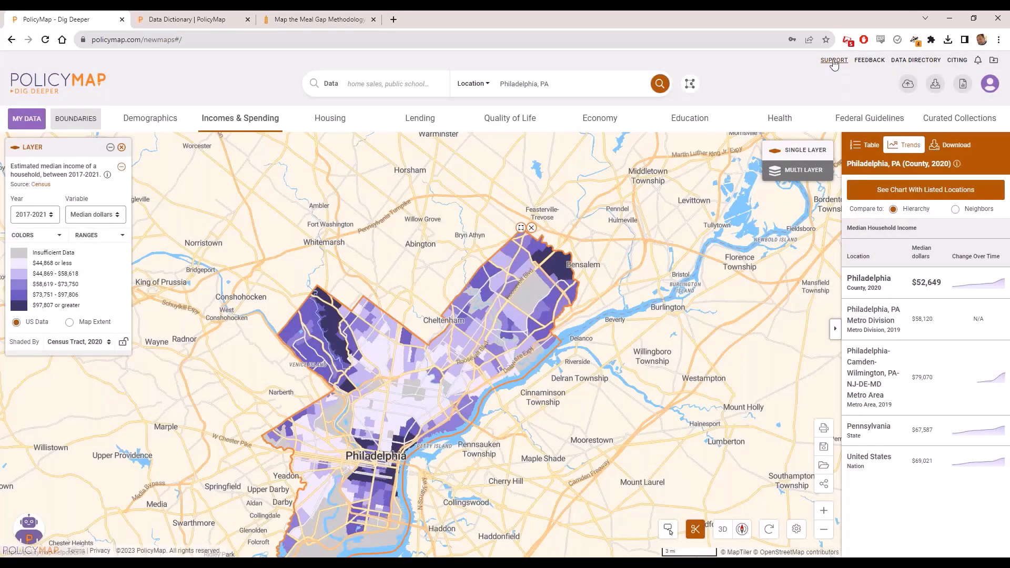
Browse the help topics on the PolicyMap Support Page and open its training calendar.
left_click(834, 60)
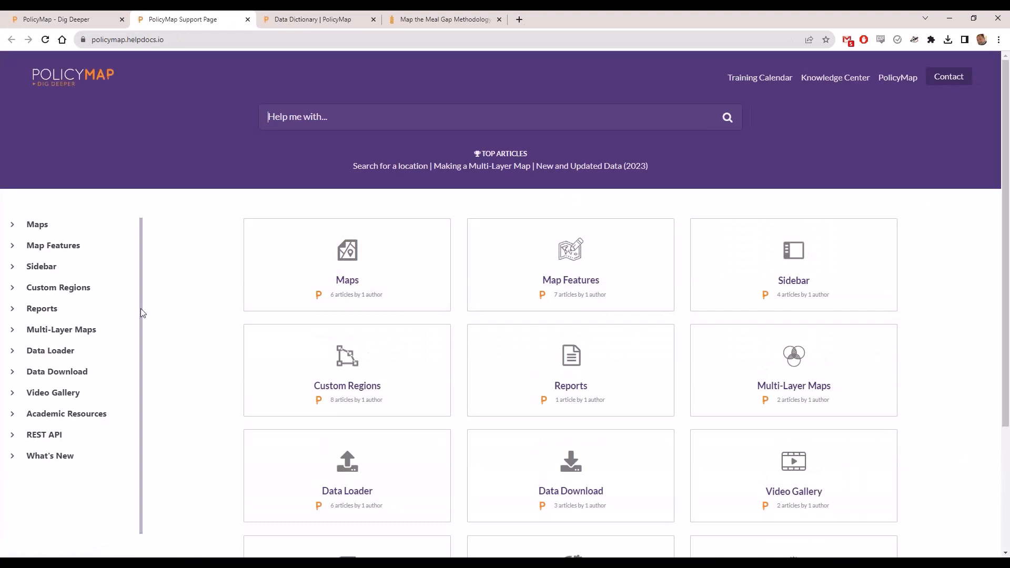
scroll(416, 432, "down", 3)
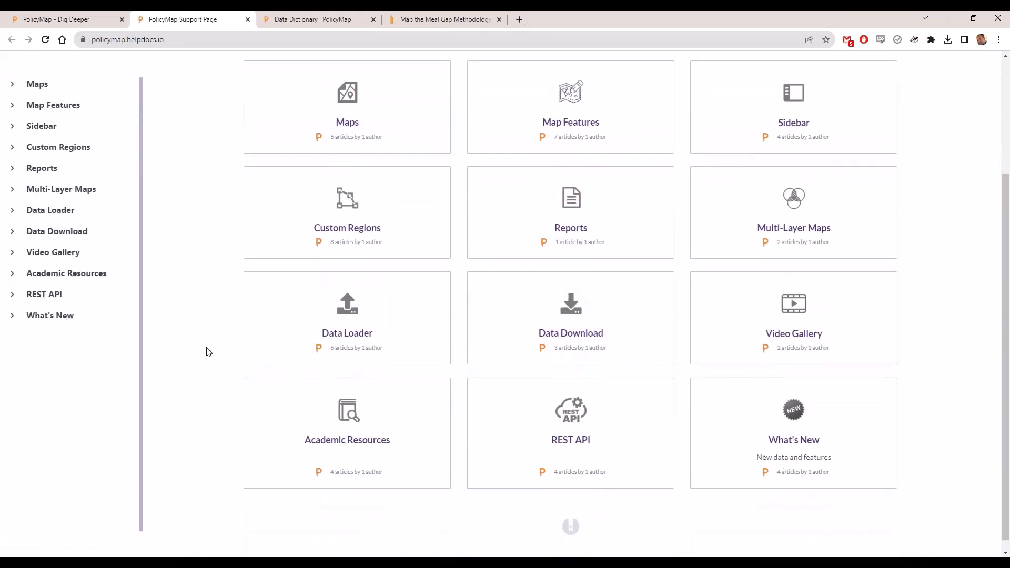
scroll(206, 352, "up", 1)
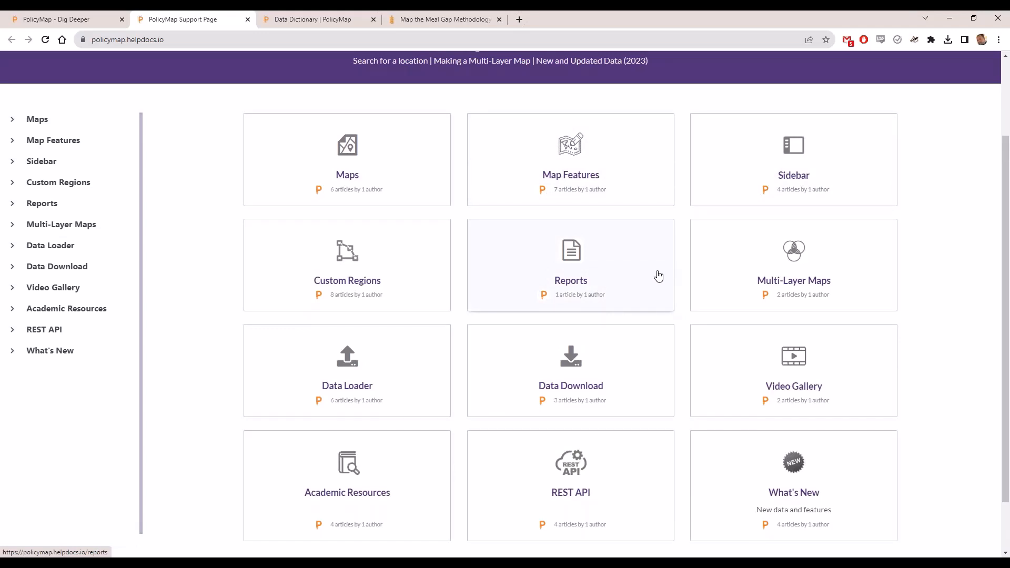
scroll(498, 158, "up", 1)
scroll(236, 145, "up", 1)
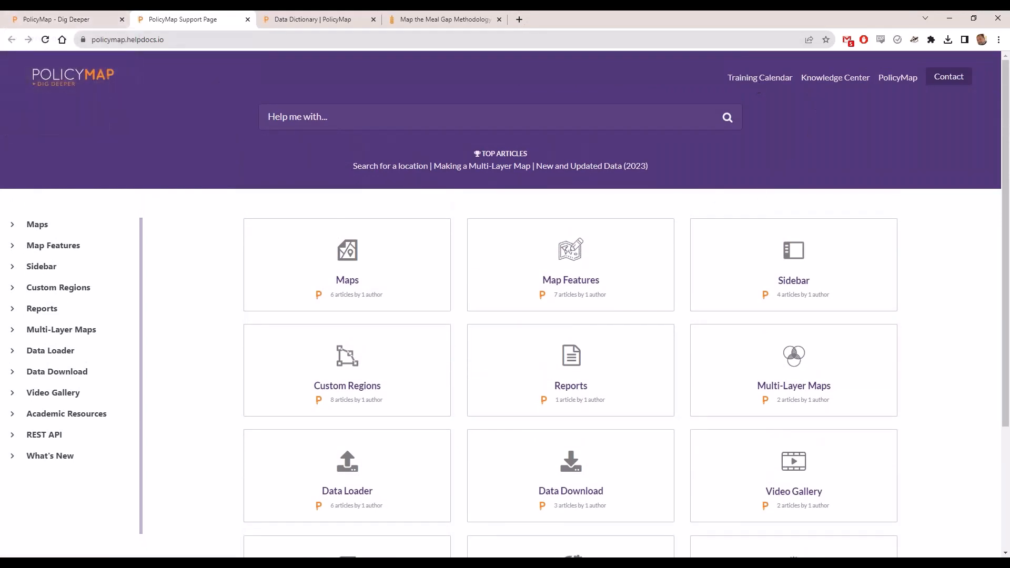
left_click(759, 78)
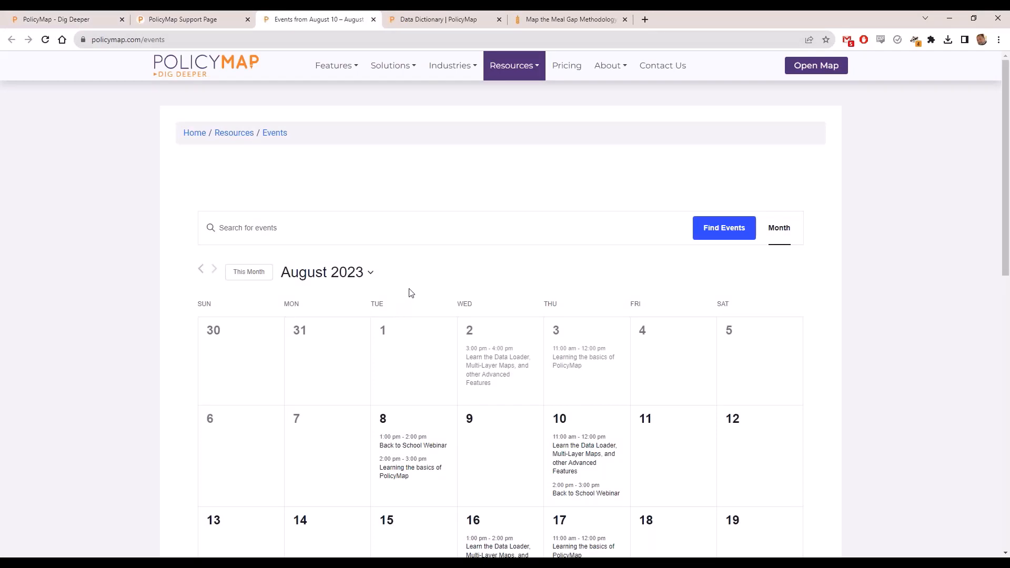
Return to the PolicyMap map of Philadelphia and collapse the trends sidebar.
left_click(73, 21)
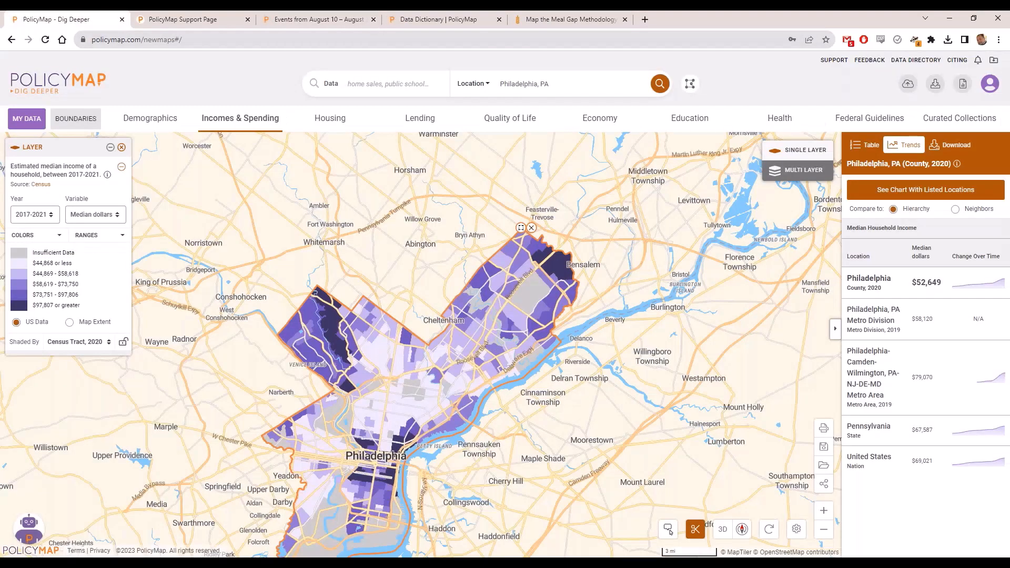
left_click(30, 535)
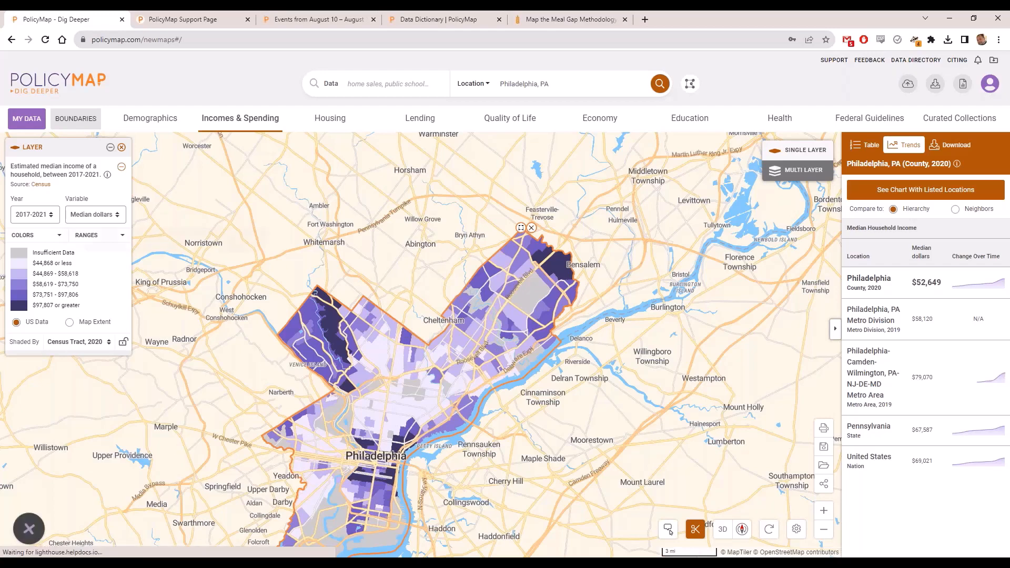
left_click(30, 532)
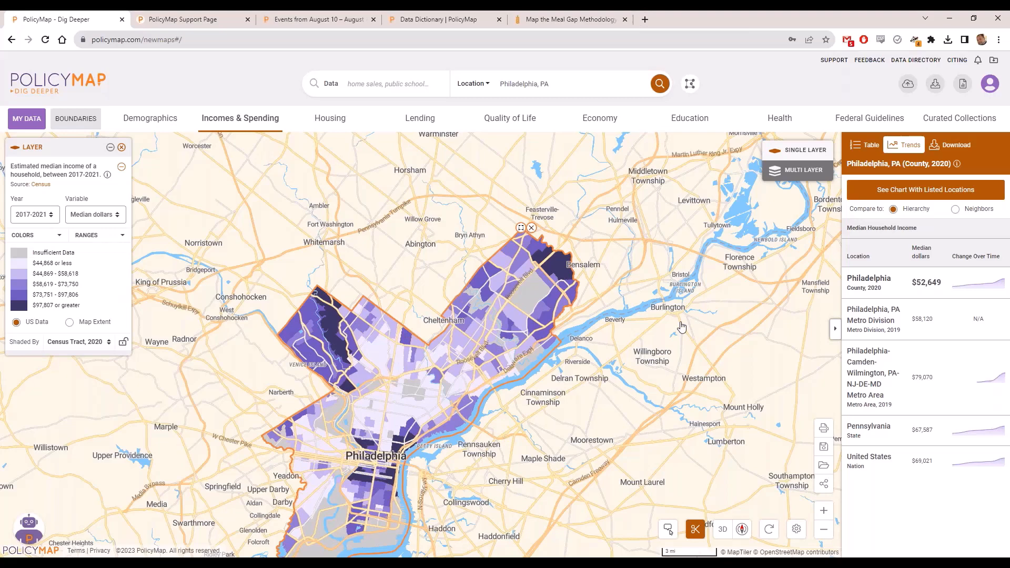
left_click(835, 328)
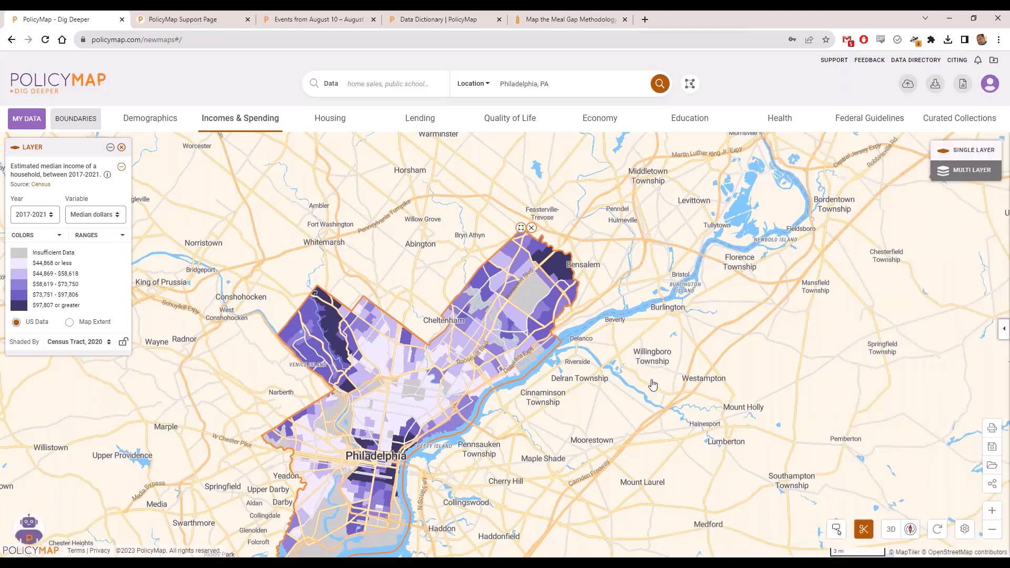